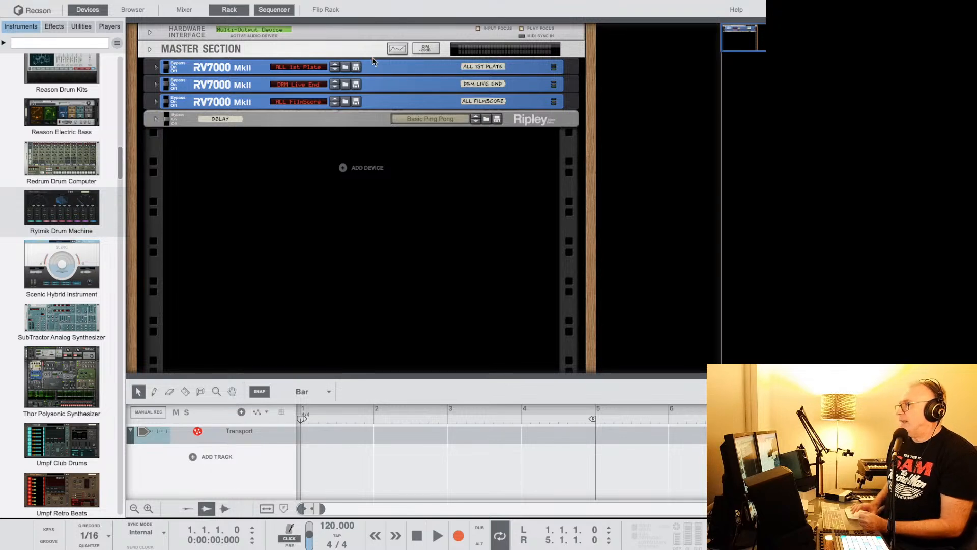
Switch to Safari and read through the Reason 13.1 release notes, covering new devices, device updates and new features.
mouse_move(162, 534)
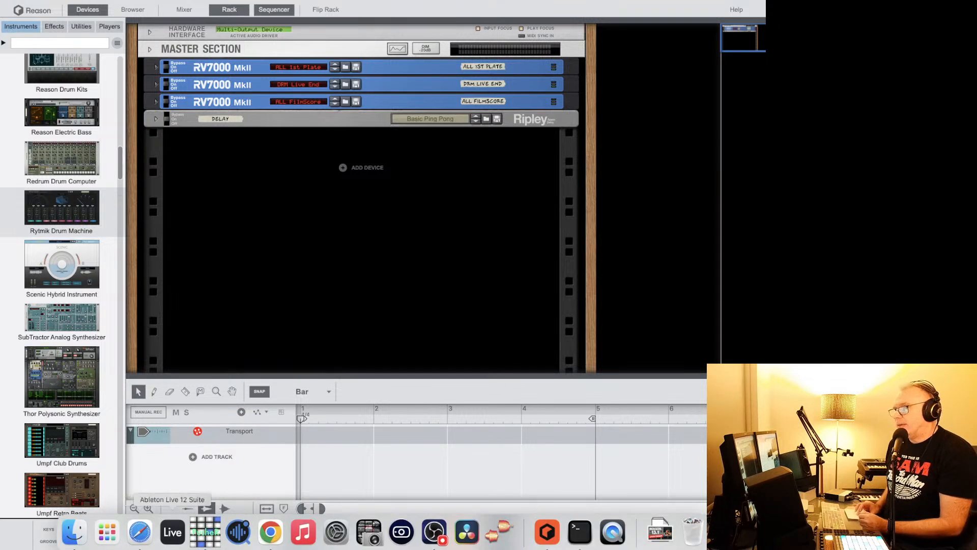
left_click(147, 533)
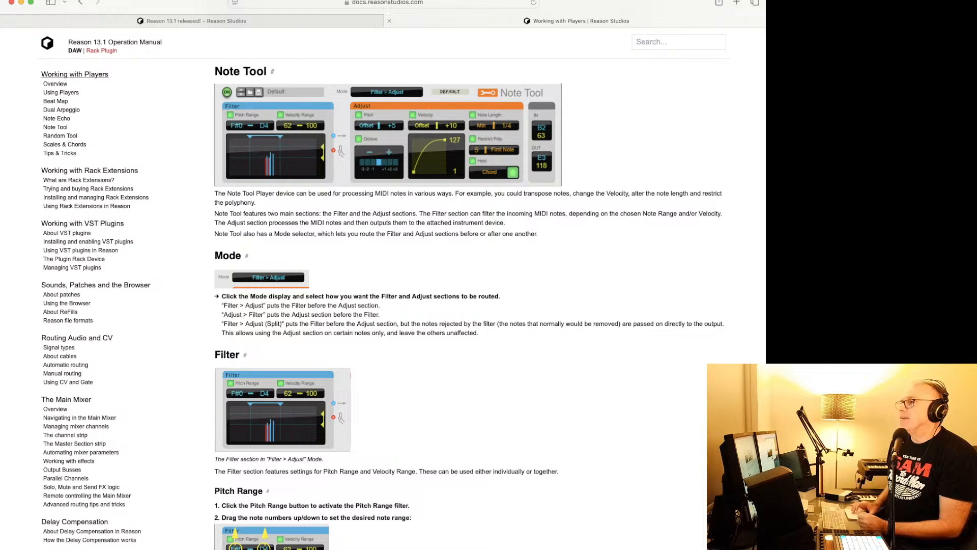
left_click(305, 21)
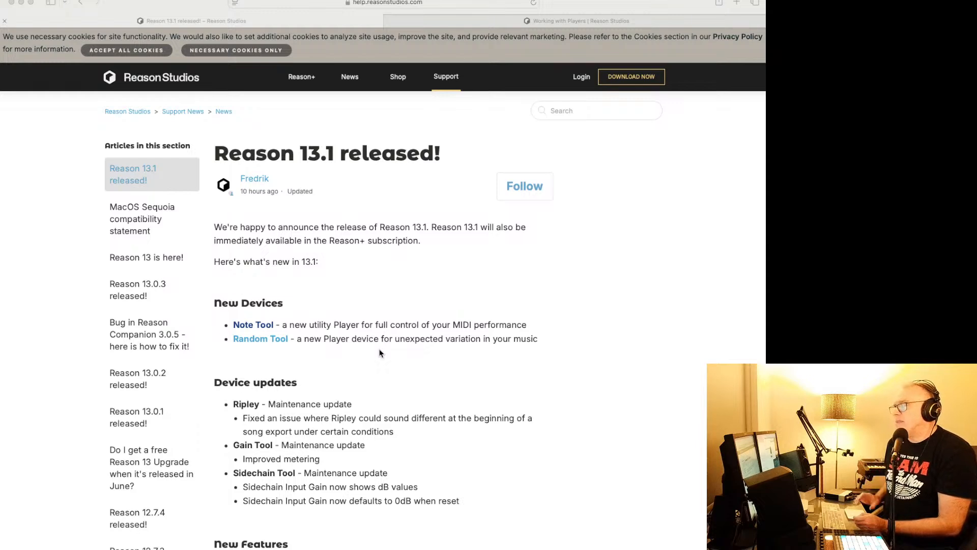
scroll(379, 353, "down", 1)
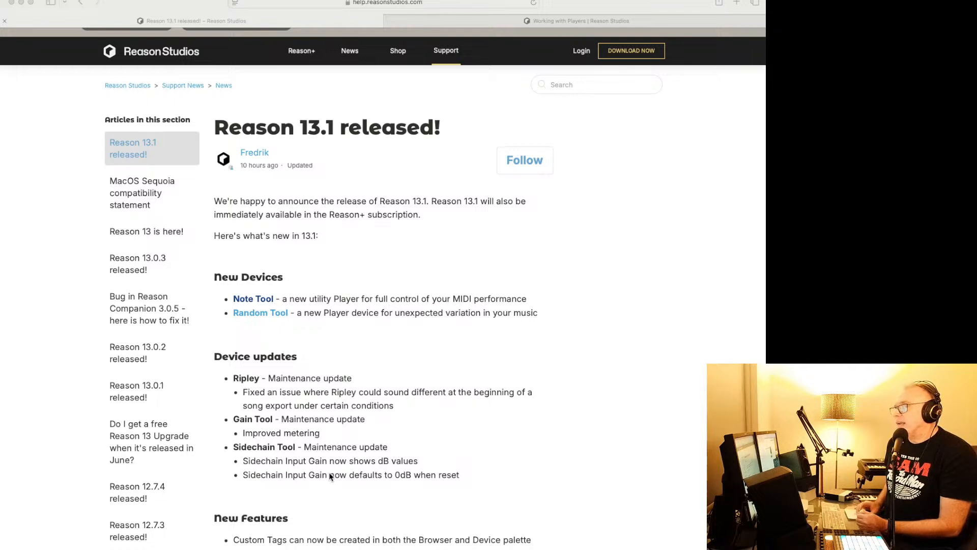
scroll(330, 476, "down", 3)
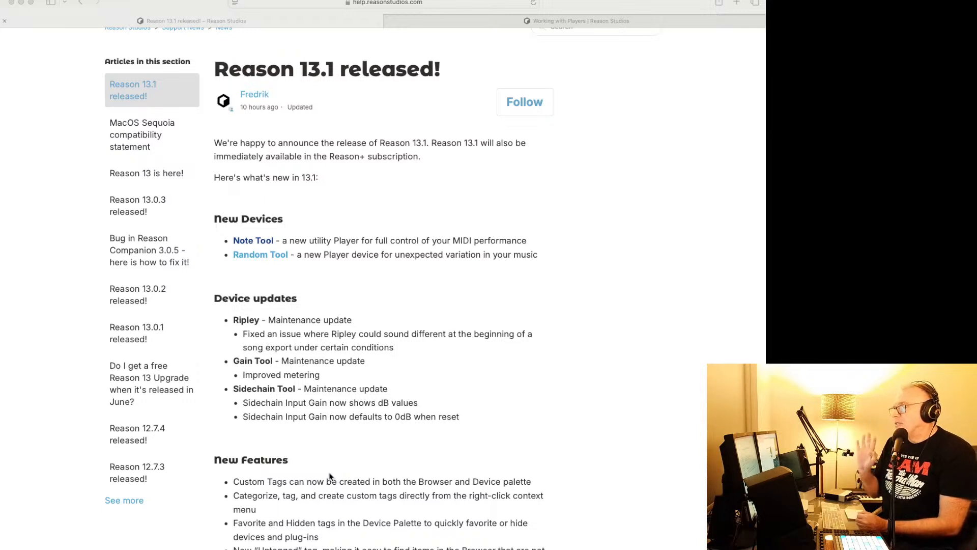
scroll(329, 476, "down", 2)
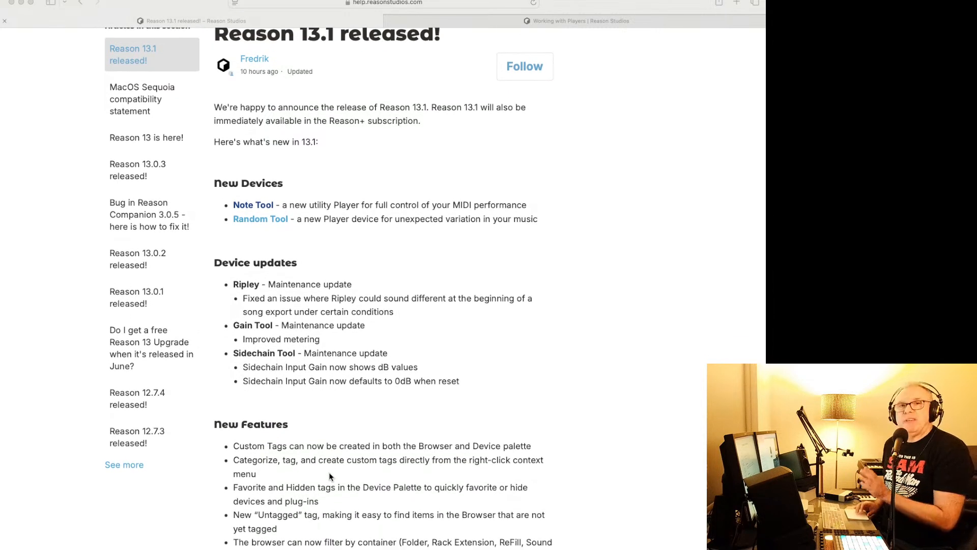
scroll(329, 476, "down", 6)
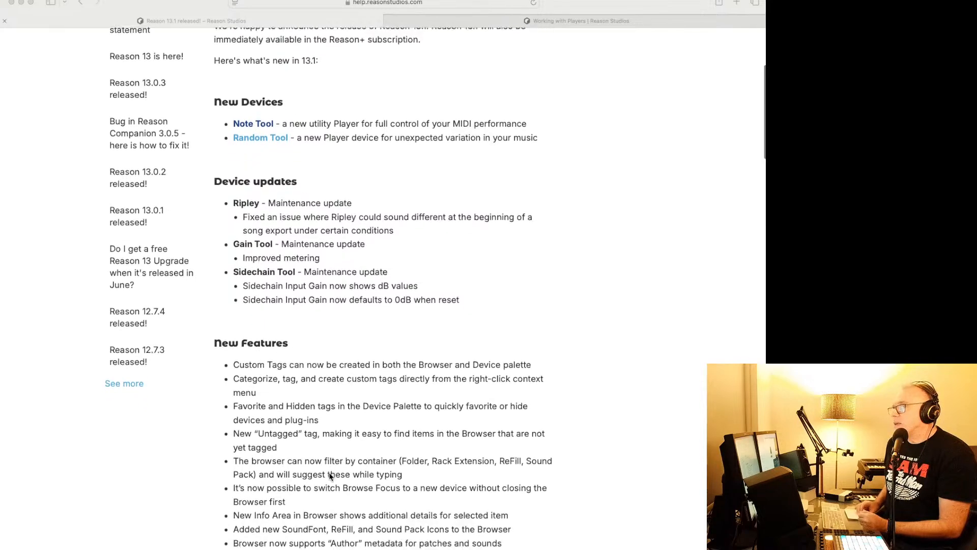
scroll(328, 476, "down", 5)
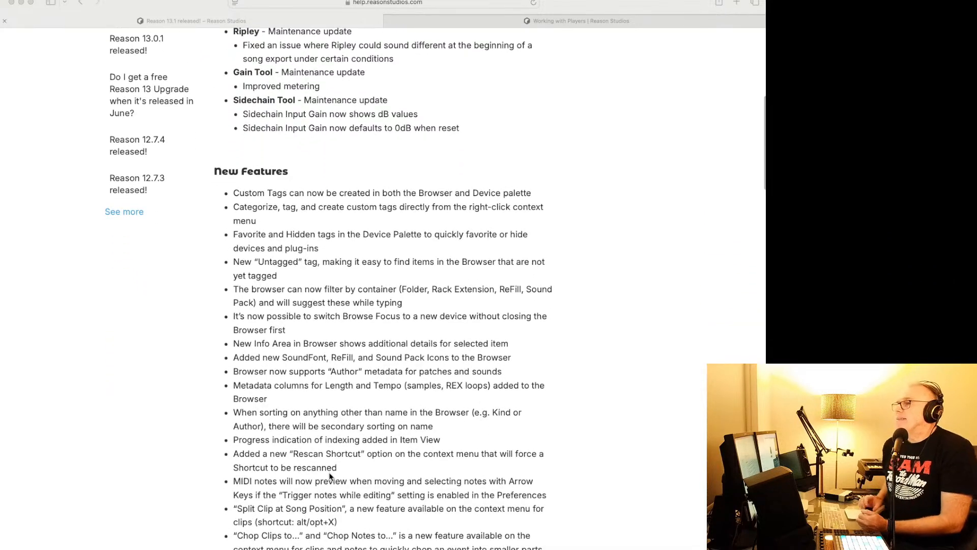
scroll(329, 475, "down", 11)
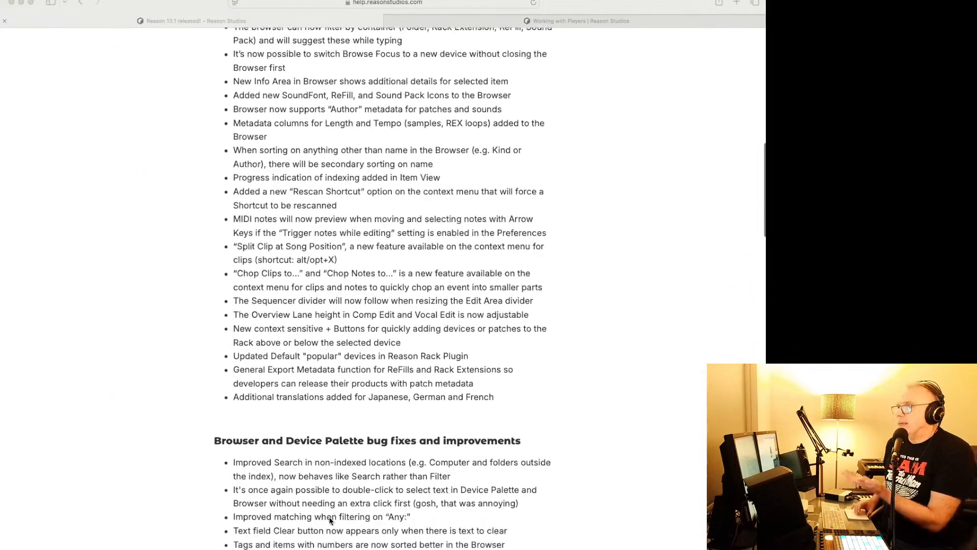
scroll(330, 518, "up", 3)
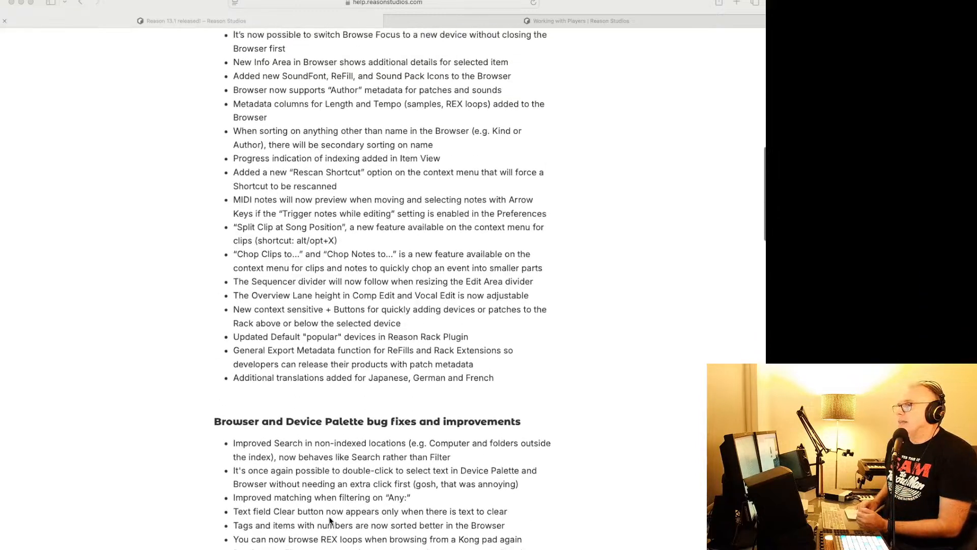
scroll(330, 520, "up", 4)
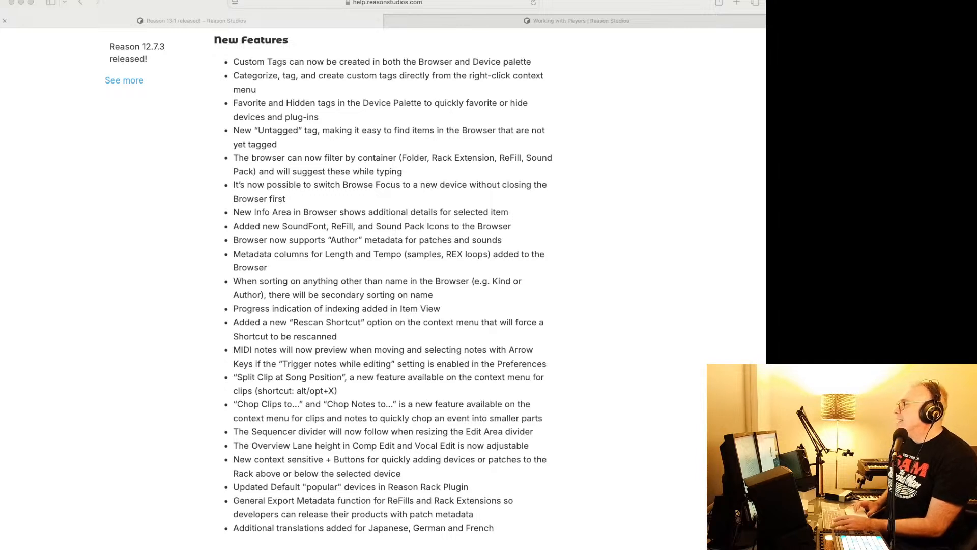
Switch back to Reason and look over the patch Browser, moving its window over the rack before closing it.
left_click(312, 234)
mouse_move(269, 548)
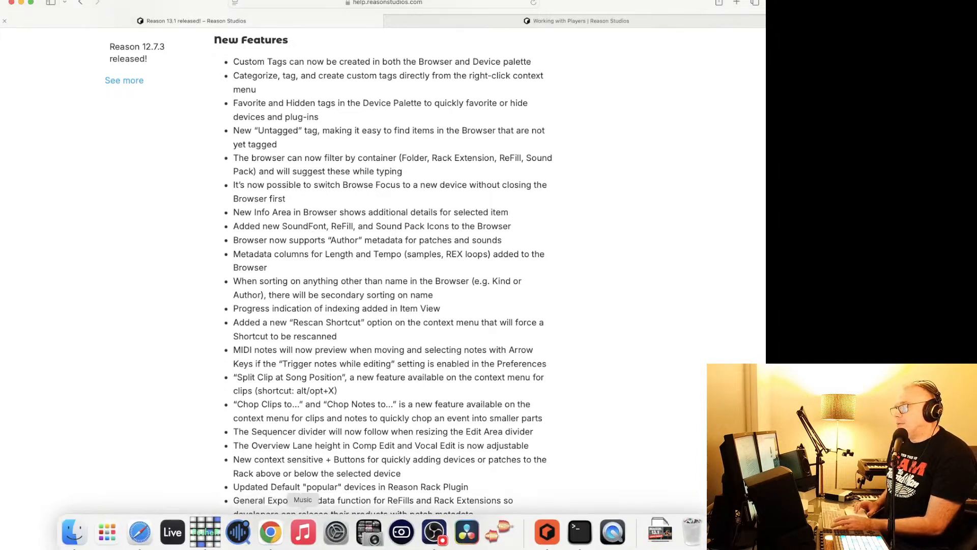
left_click(547, 531)
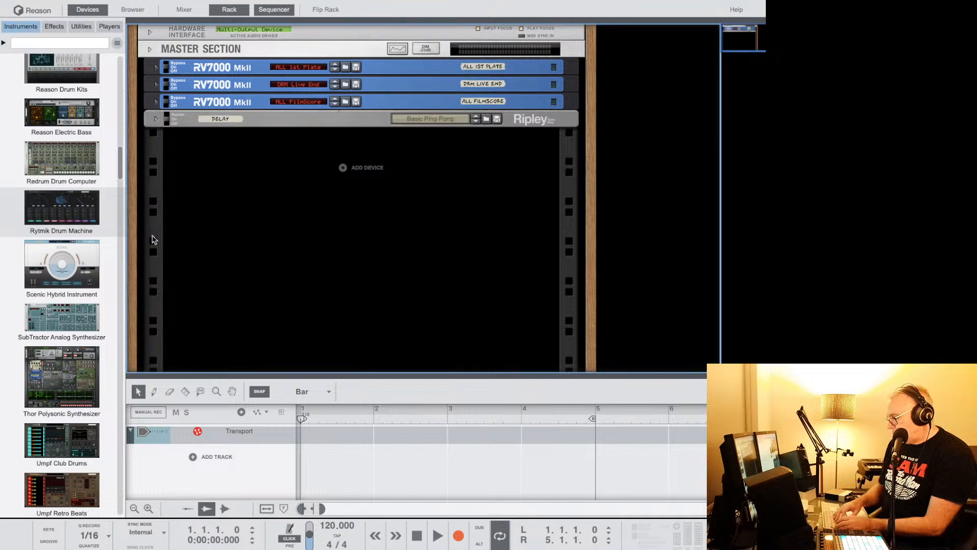
key("F3")
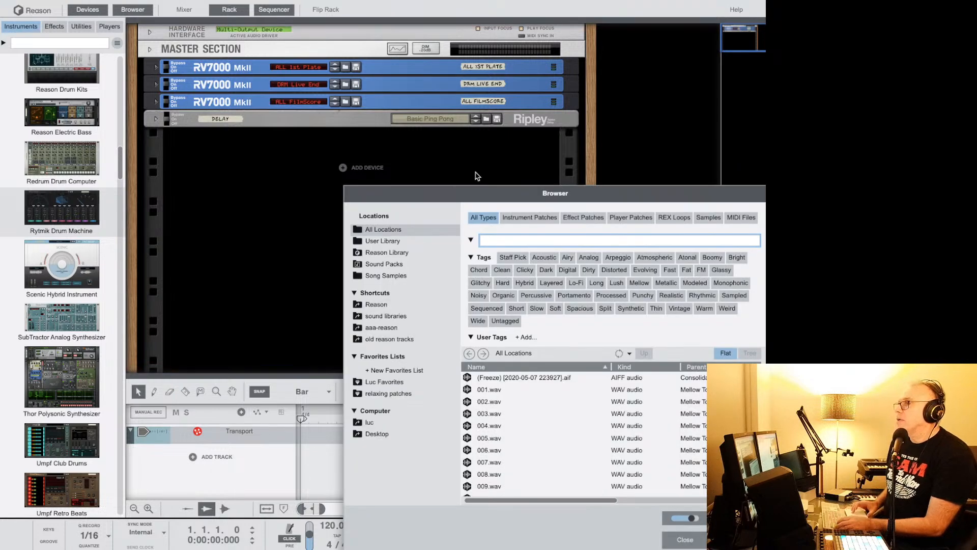
left_click(473, 188)
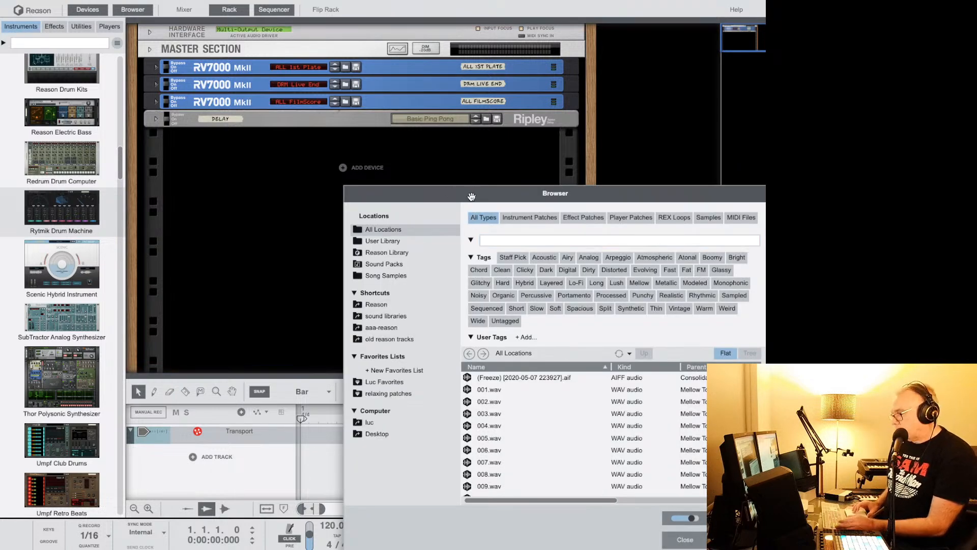
left_click_drag(472, 188, 294, 68)
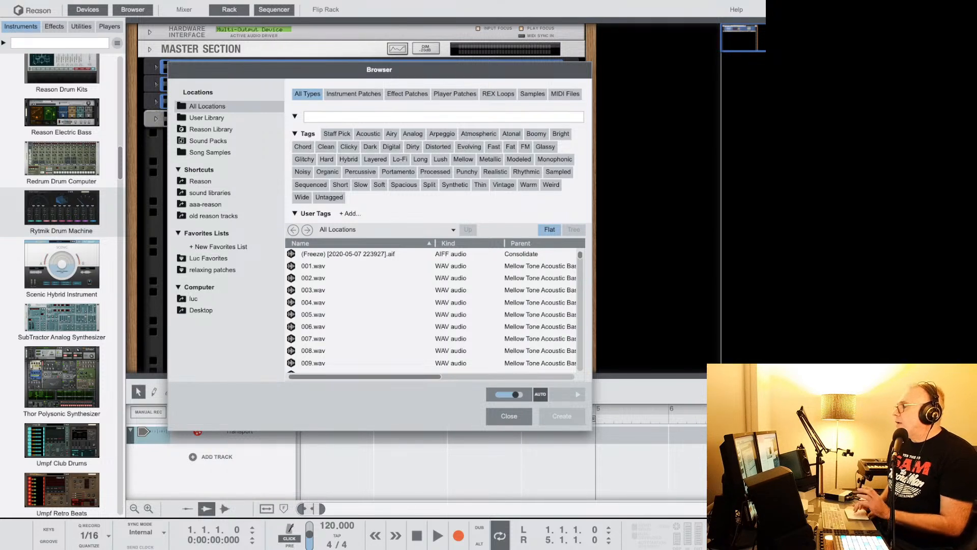
left_click(527, 416)
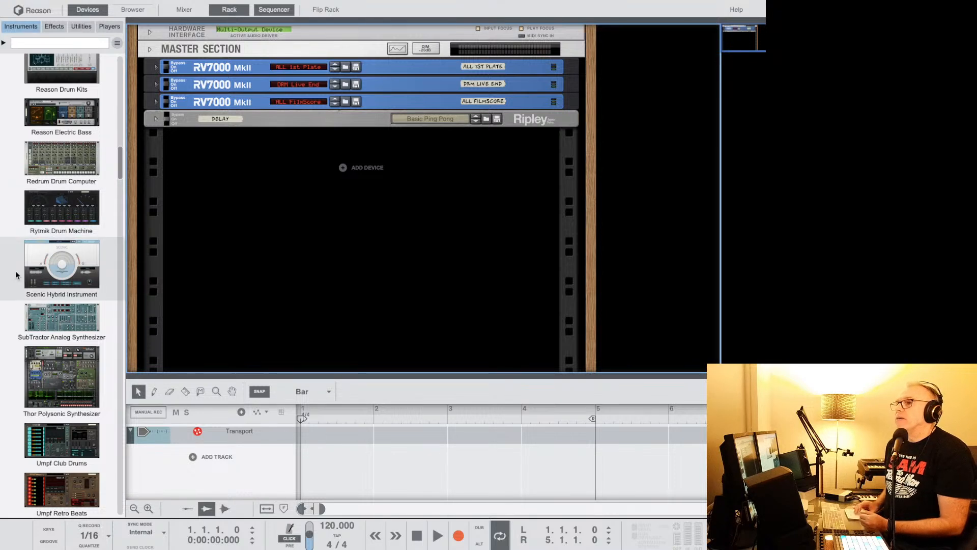
Search the instrument devices for "poly" and add a Polytone Dual-Layer Synthesizer to the rack.
scroll(16, 271, "up", 4)
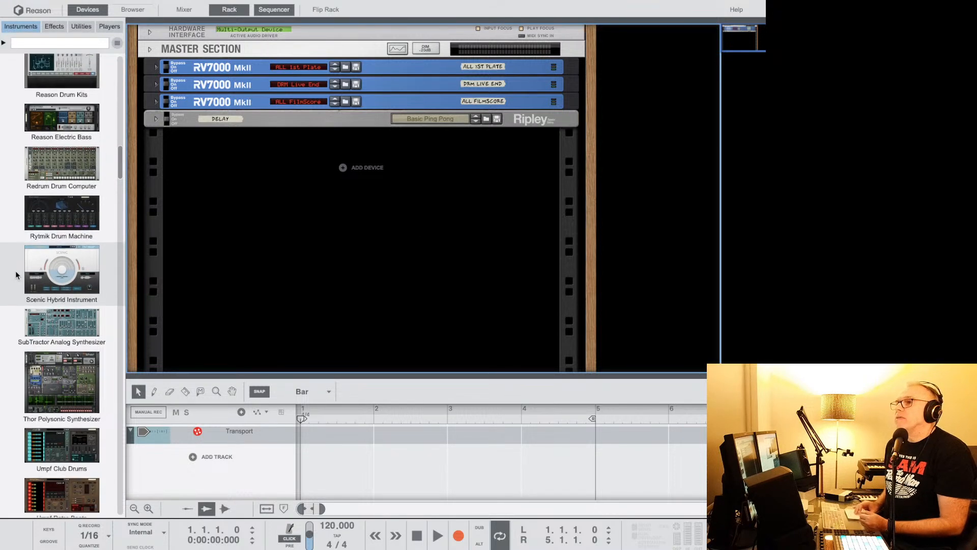
left_click(45, 43)
type("poly")
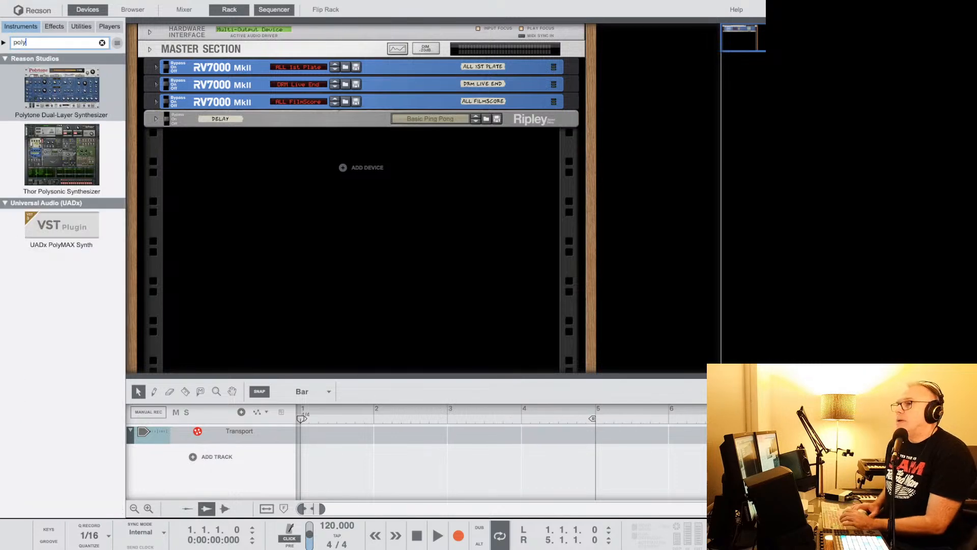
double_click(52, 97)
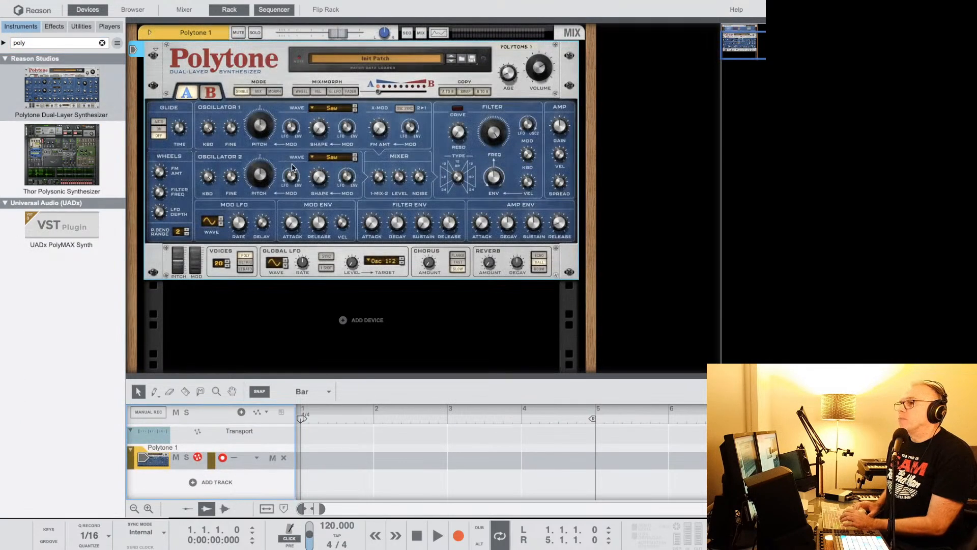
Try the Polytone's Age control at about 1970.5 and set it back to about 2000.9.
left_click(512, 81)
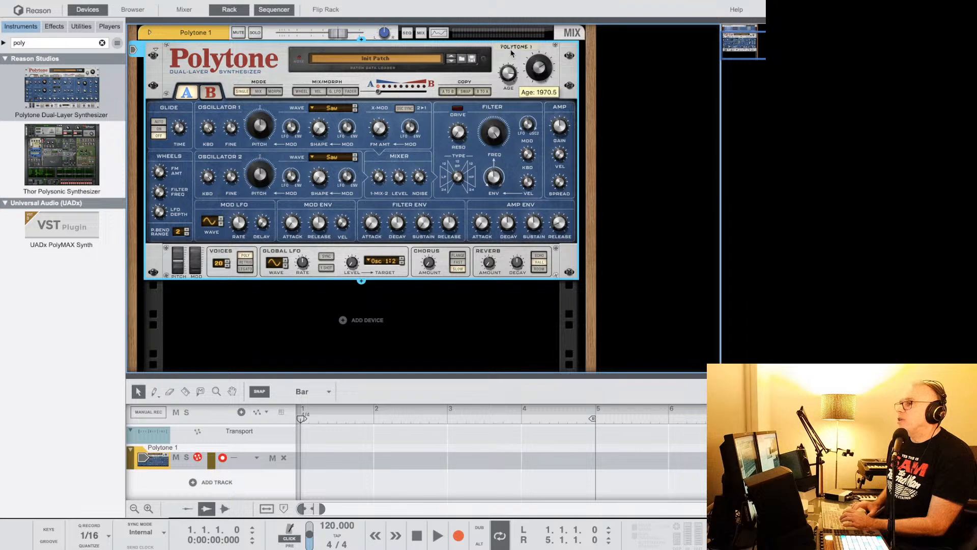
left_click_drag(512, 53, 512, 67)
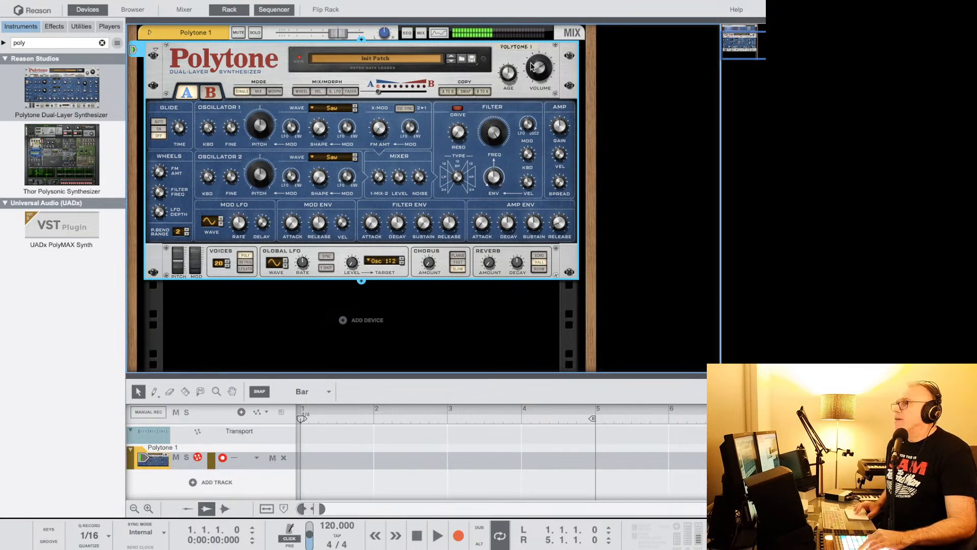
left_click_drag(510, 72, 511, 78)
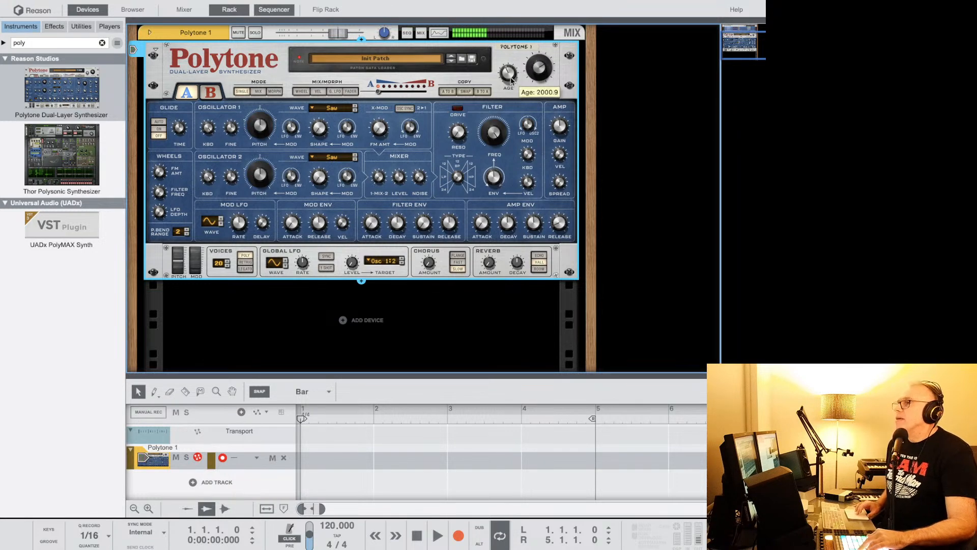
Load the Big Analog Pad patch into the Polytone synthesizer.
left_click(401, 59)
left_click(479, 275)
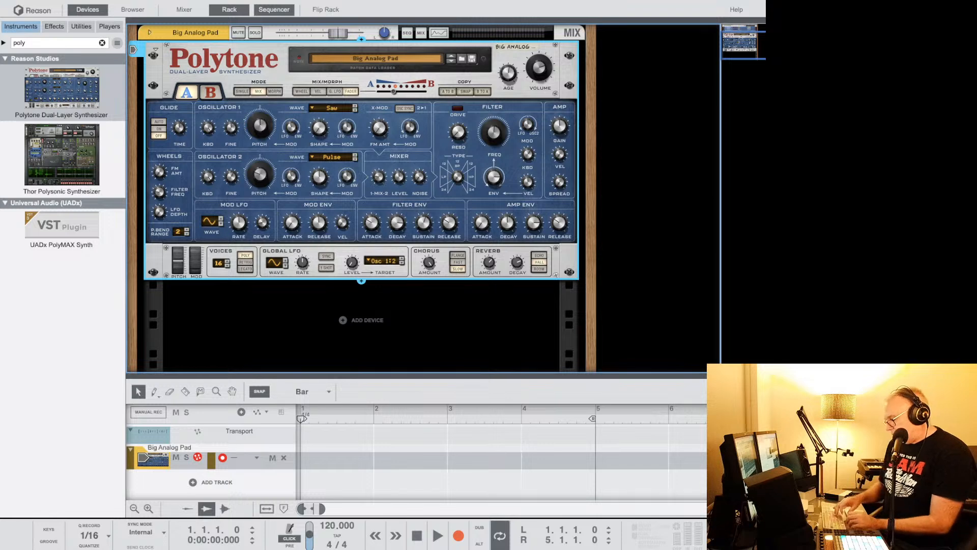
Reopen the patch Browser, limit it to instrument patches and search all locations for "x".
key("F3")
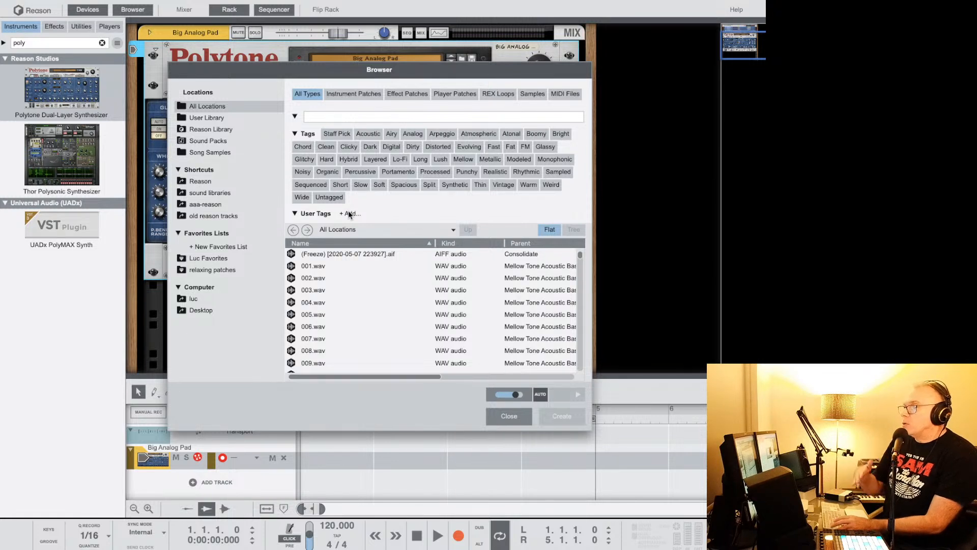
left_click(324, 314)
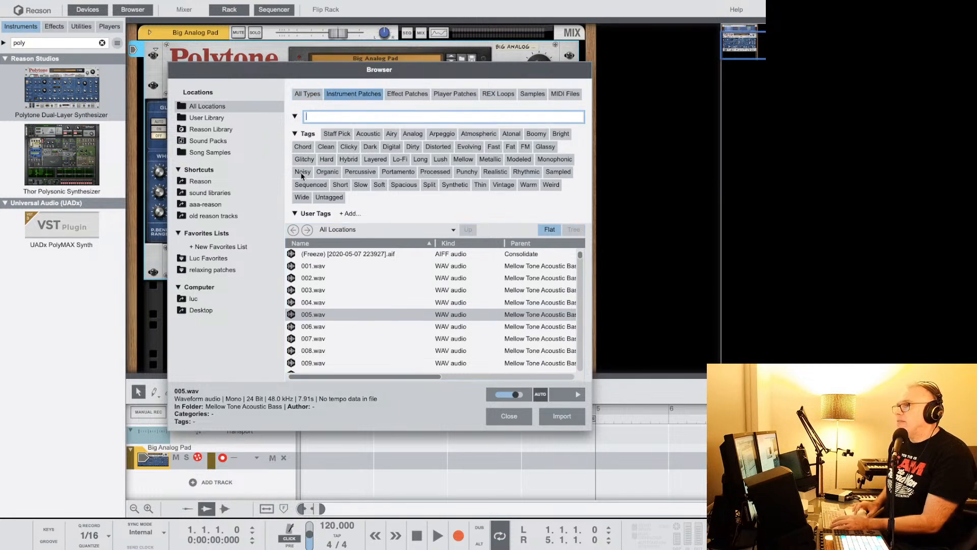
left_click(351, 94)
type("x")
key("Return")
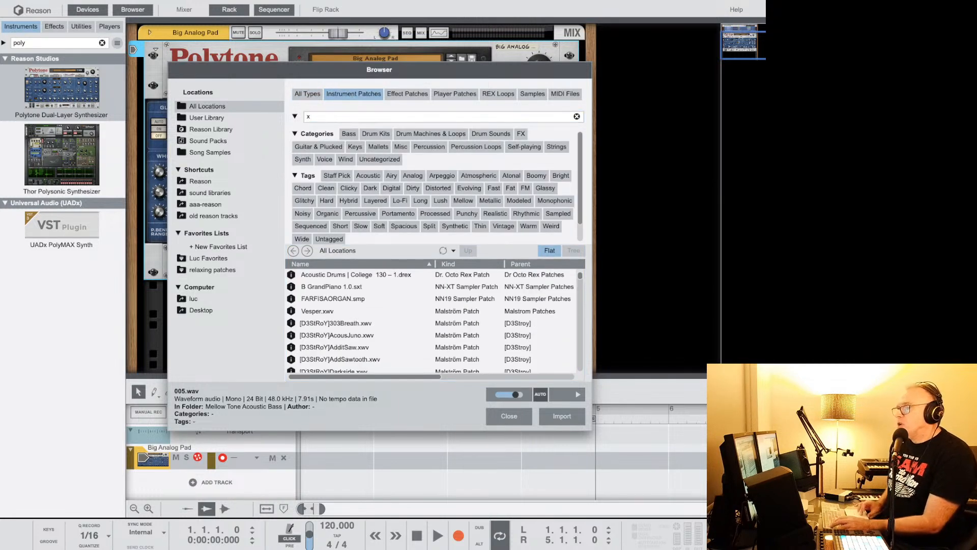
Switch to Safari, search the web for "thor reason relese date" in a new tab, and open the Reason Studios Wikipedia article.
mouse_move(238, 548)
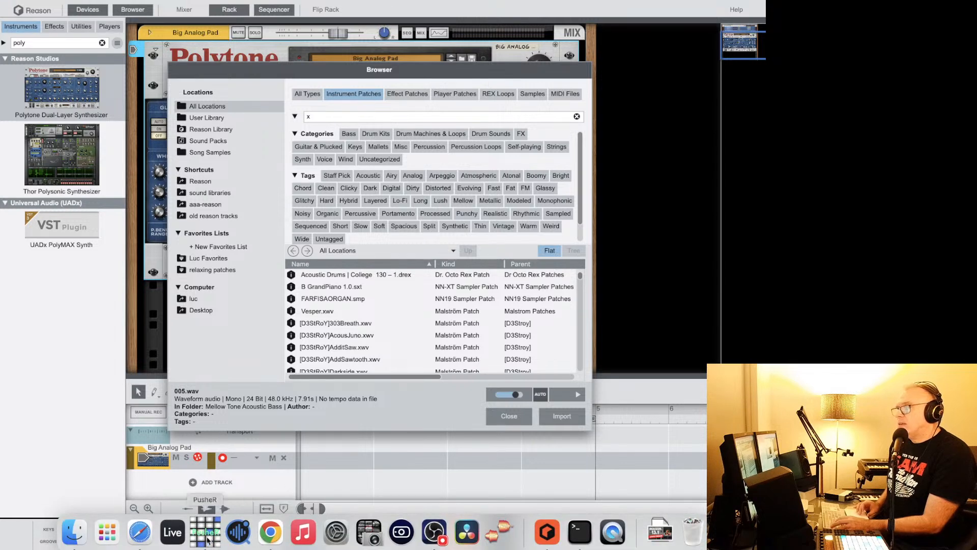
left_click(139, 532)
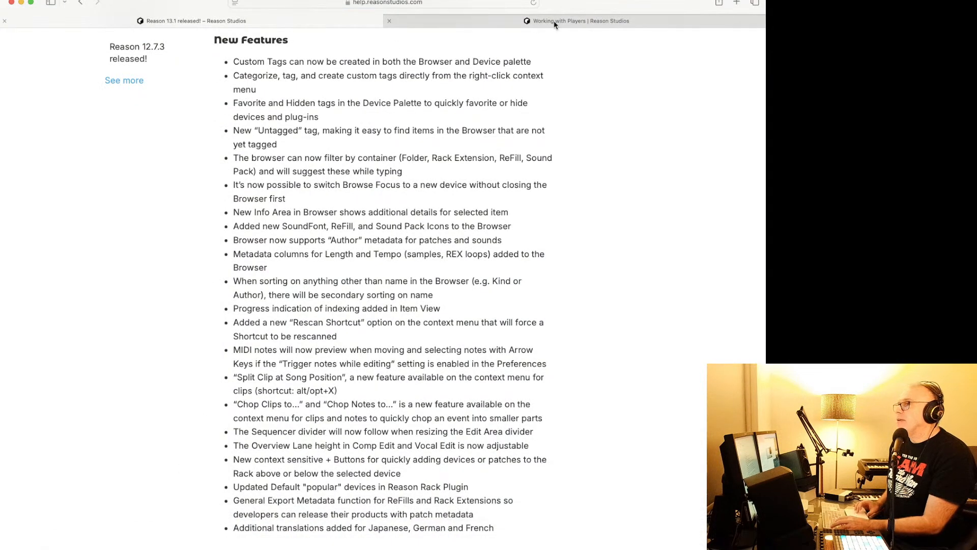
left_click(739, 3)
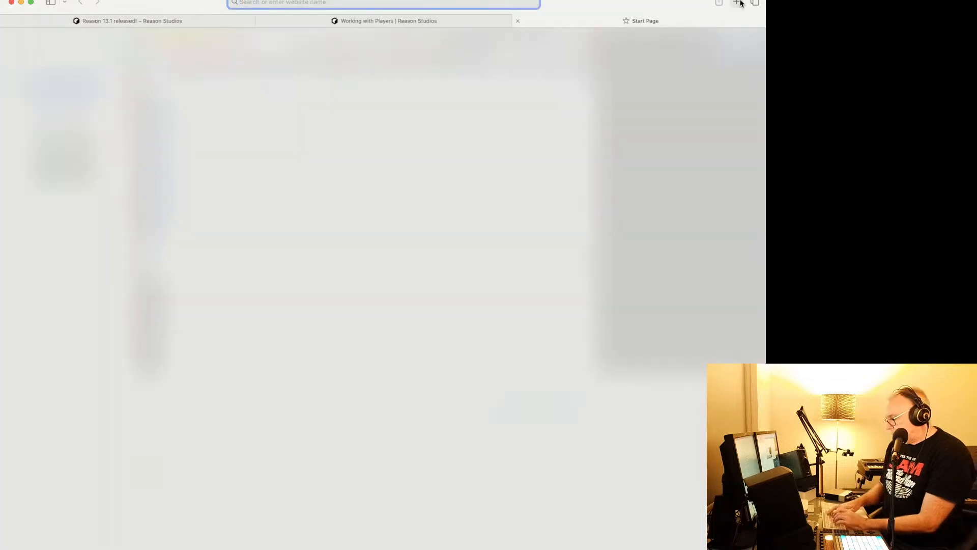
type("thor reason")
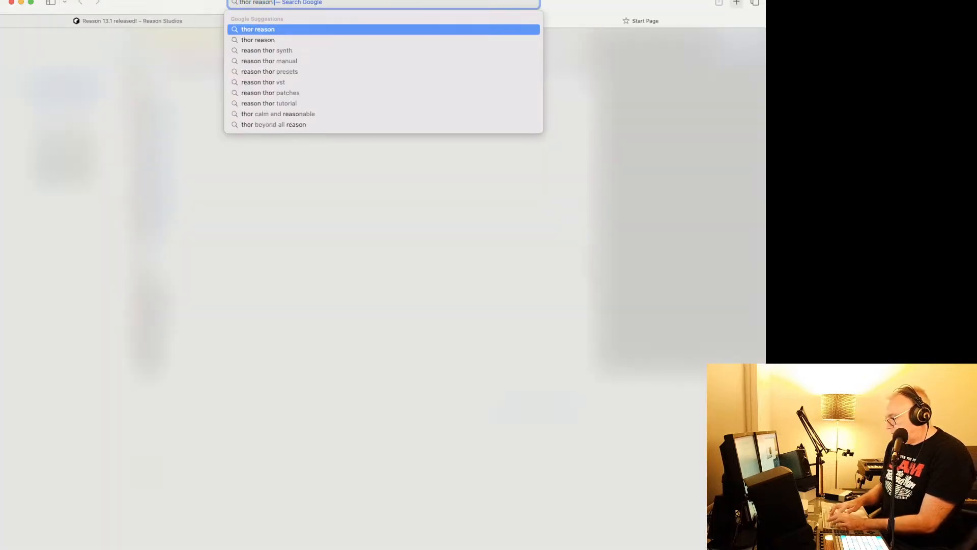
type(" relese d")
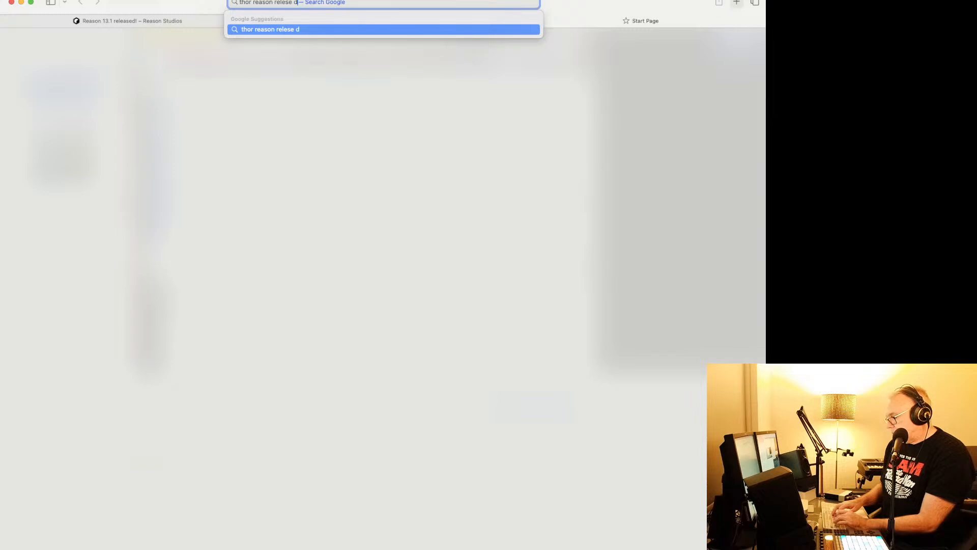
type("ate")
key("Return")
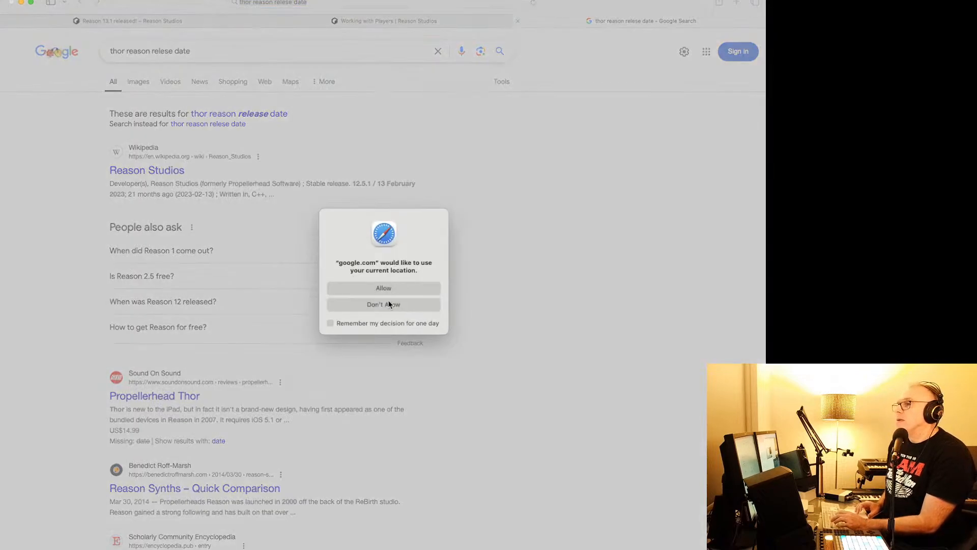
left_click(388, 304)
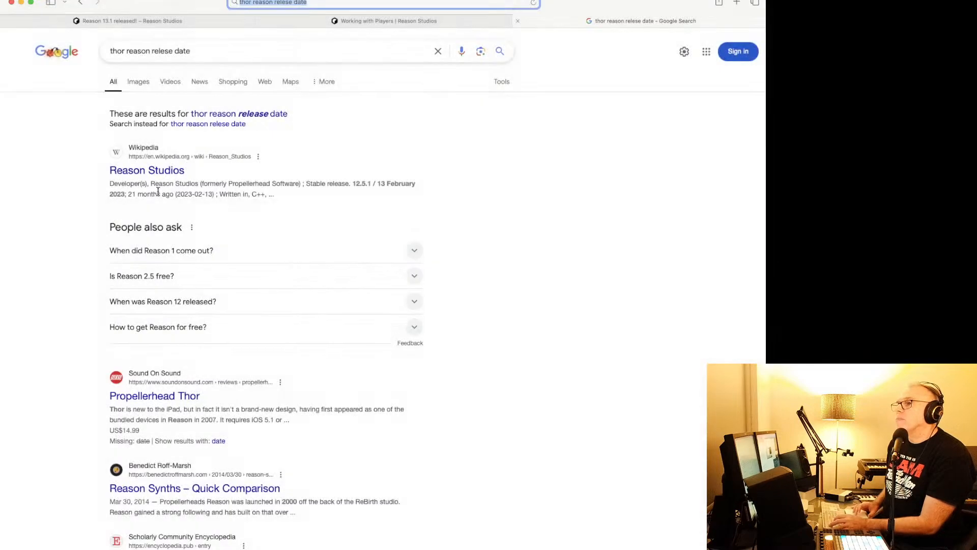
left_click(145, 171)
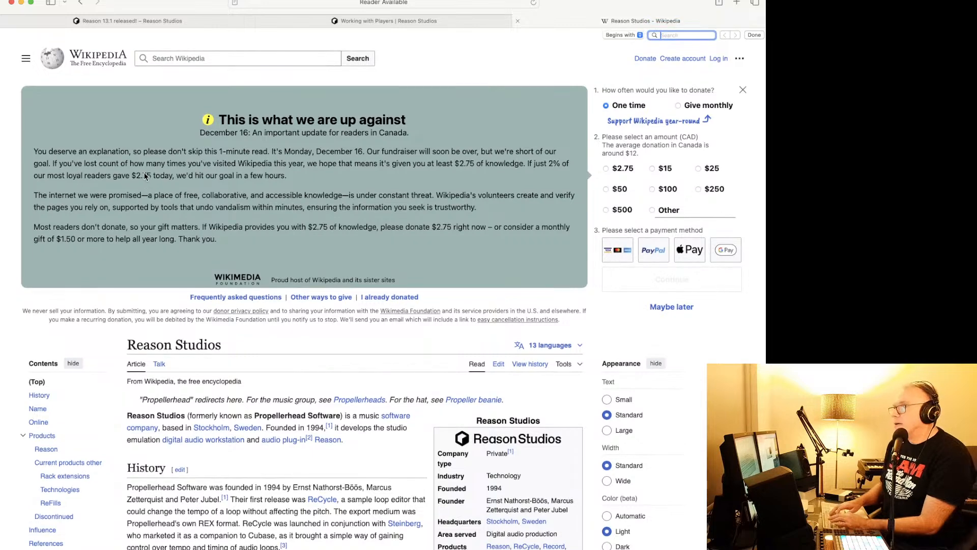
Find "thor" in the Reason Studios Wikipedia article, step through the matches and close the article's tab.
type("thor")
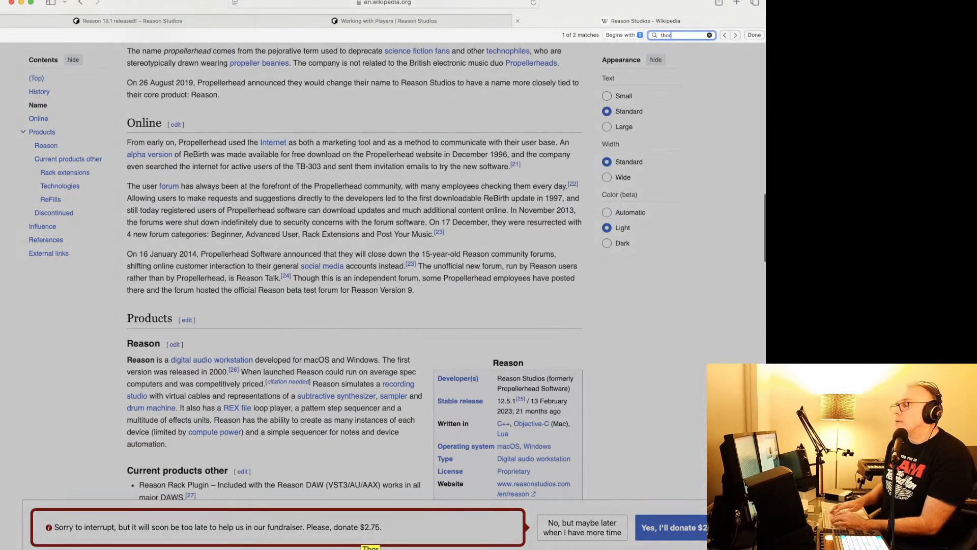
key("Return")
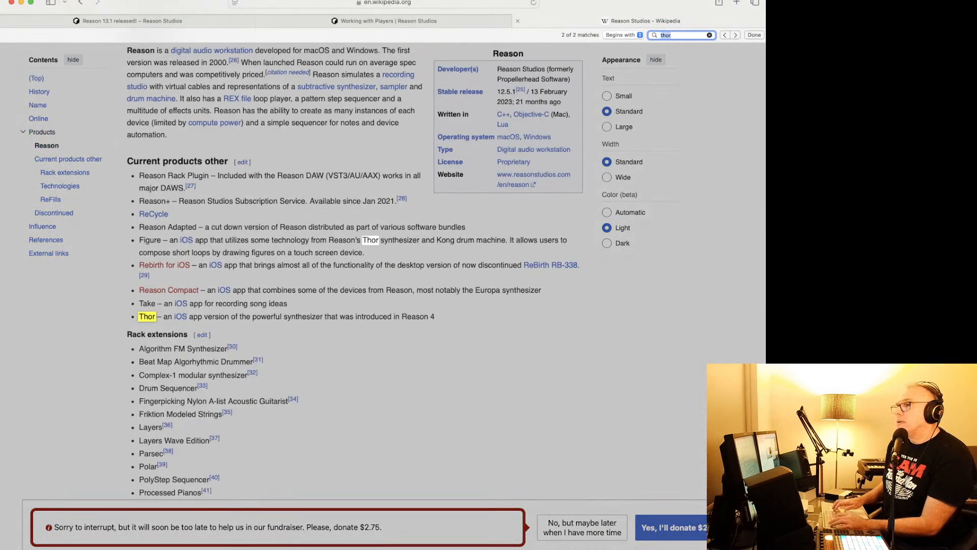
key("Return")
key("Return")
key("Return")
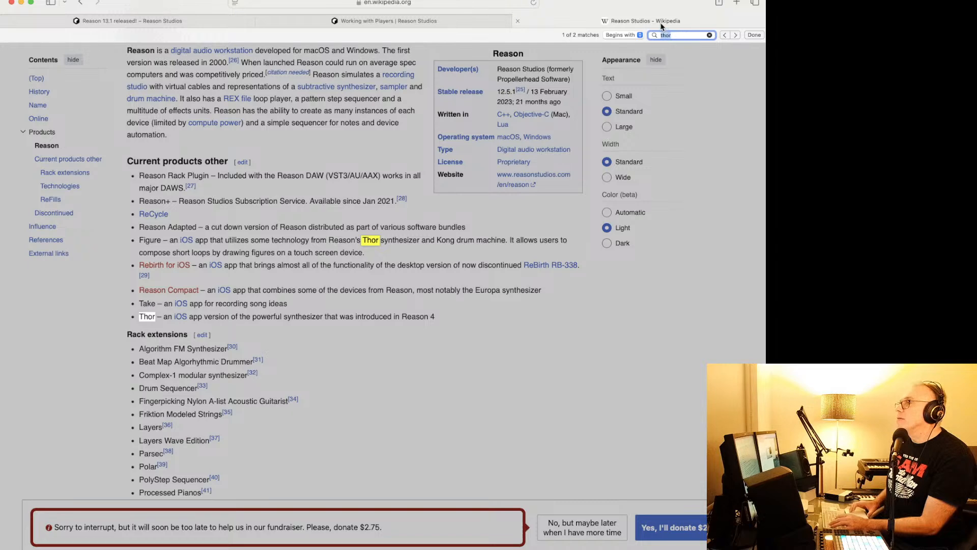
left_click(518, 20)
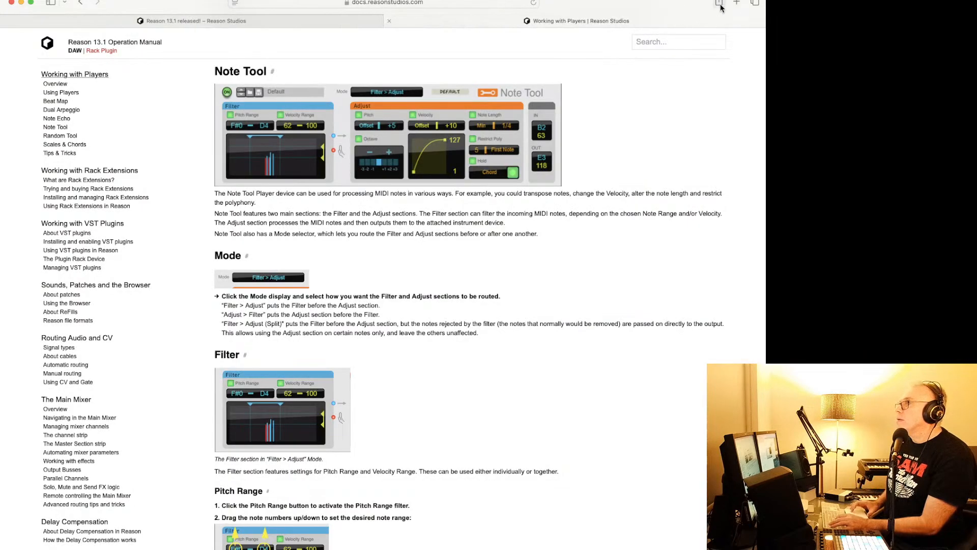
Search the web for "reason 4 release date" in a new tab, read the results and close that tab.
left_click(738, 3)
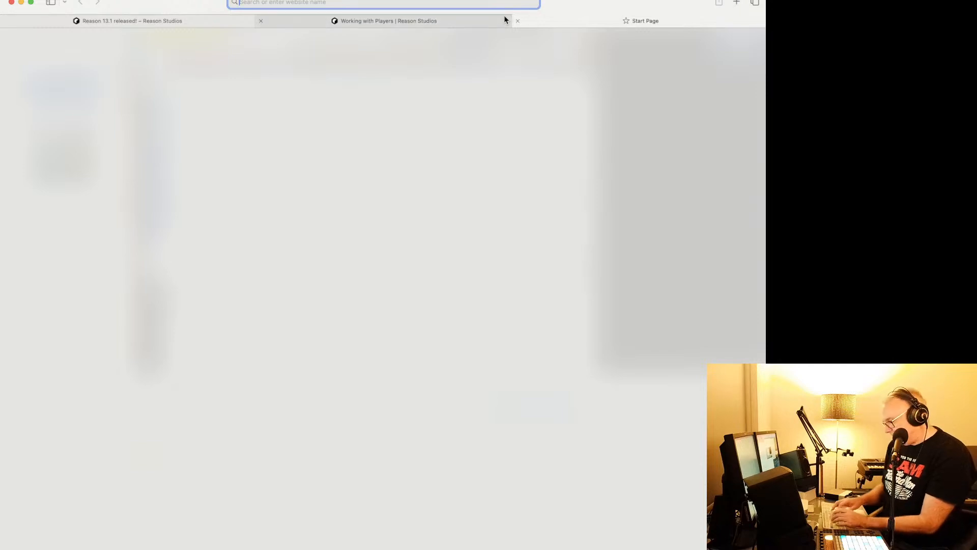
type("reason")
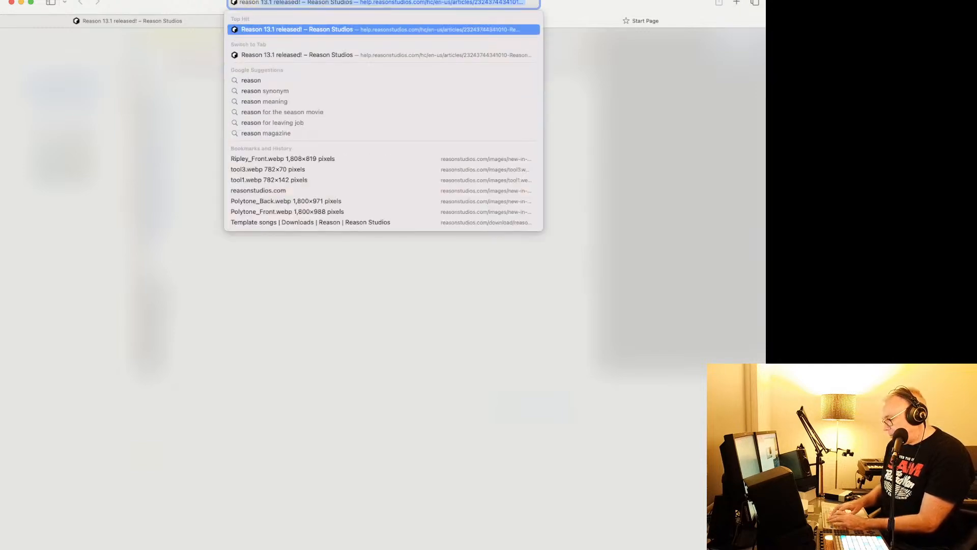
type(" 4 release date")
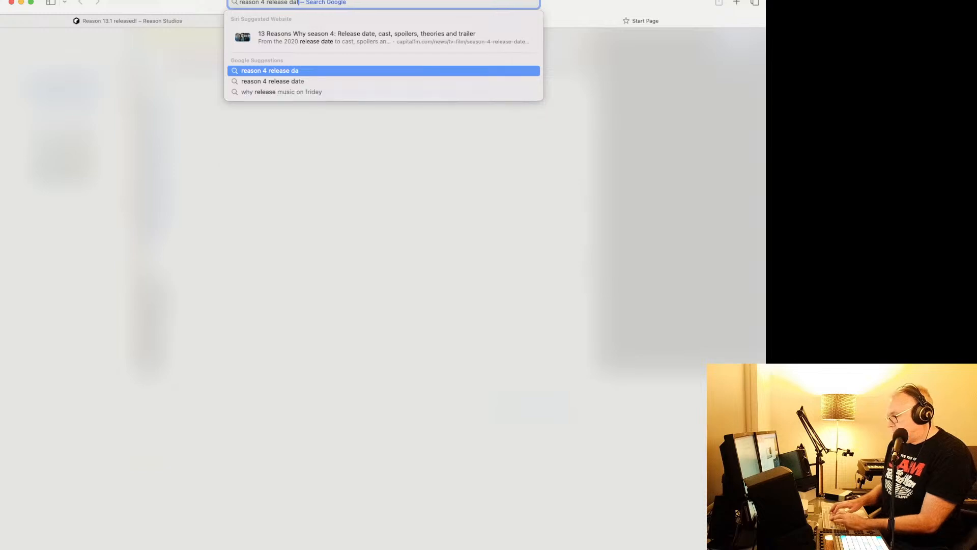
key("Return")
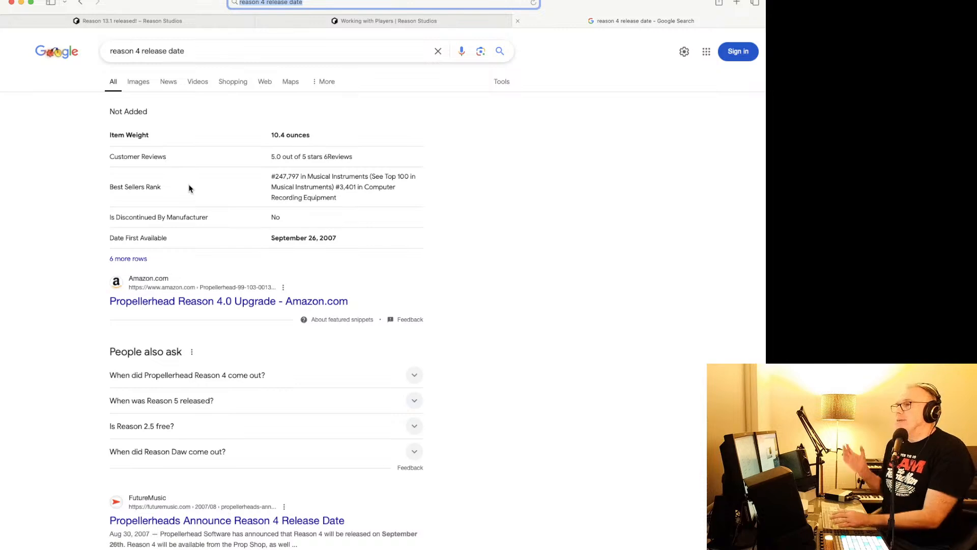
left_click(518, 21)
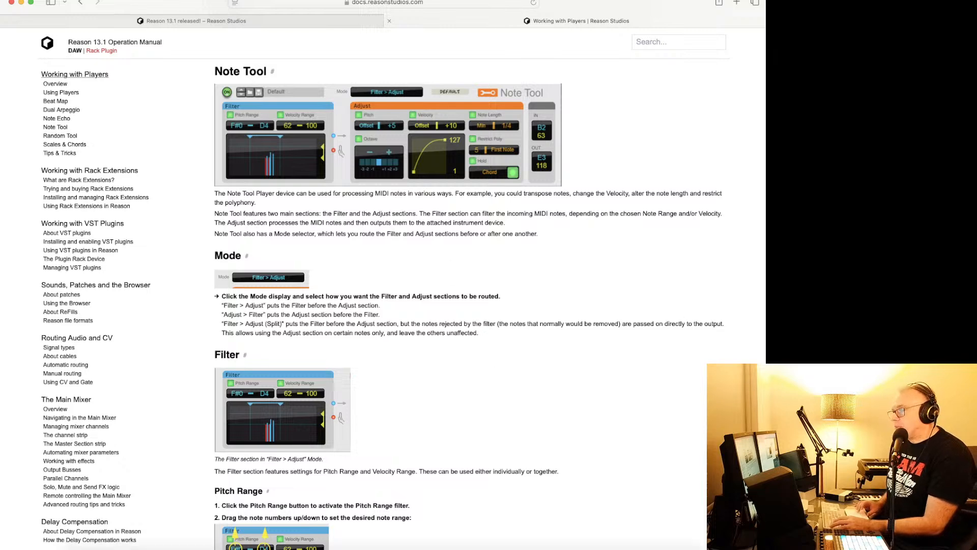
Switch back to Reason, look over the patch Browser's tags down to User Tags and close the Browser.
mouse_move(306, 545)
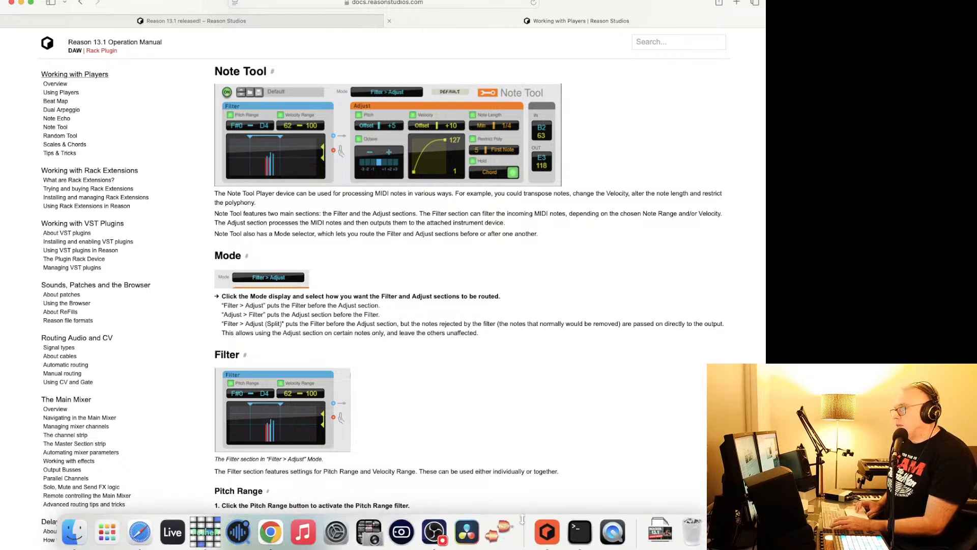
left_click(542, 532)
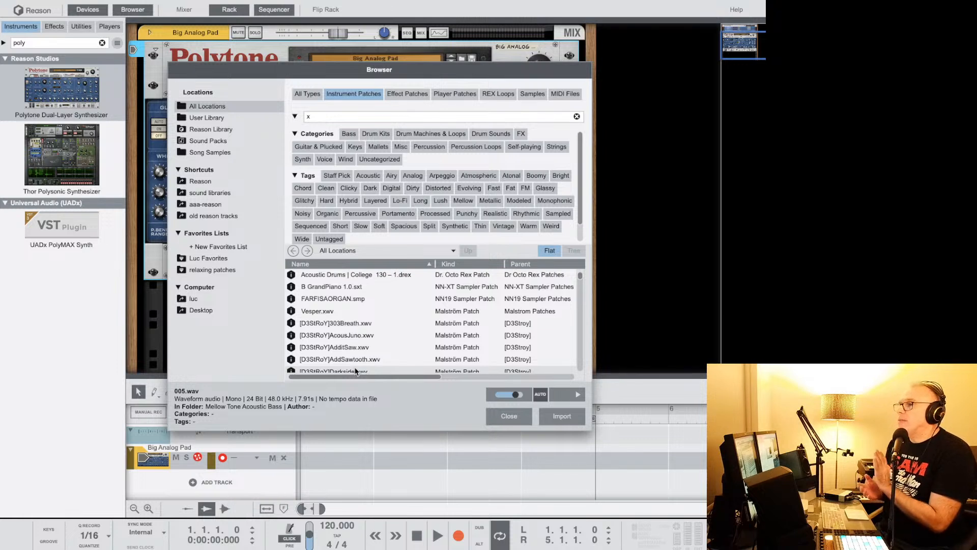
scroll(344, 209, "down", 1)
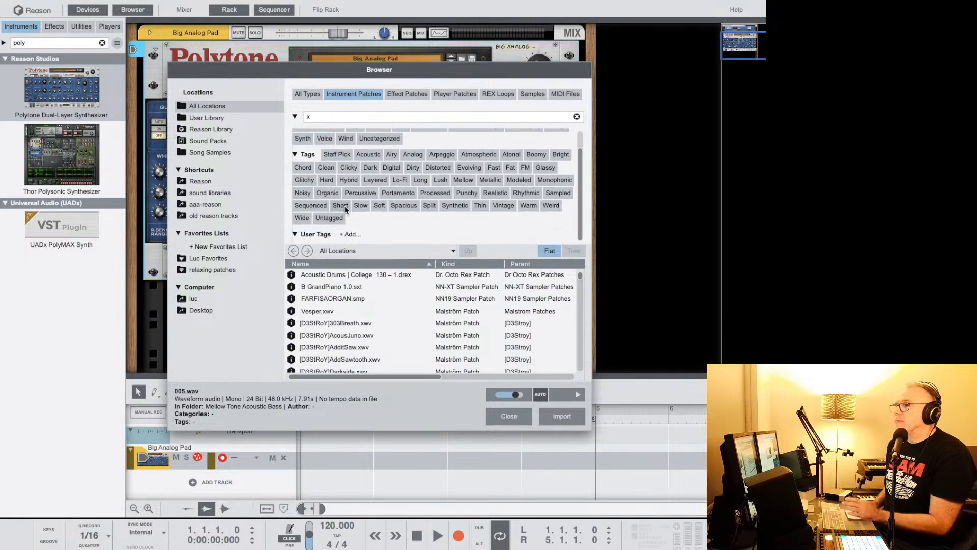
left_click(508, 416)
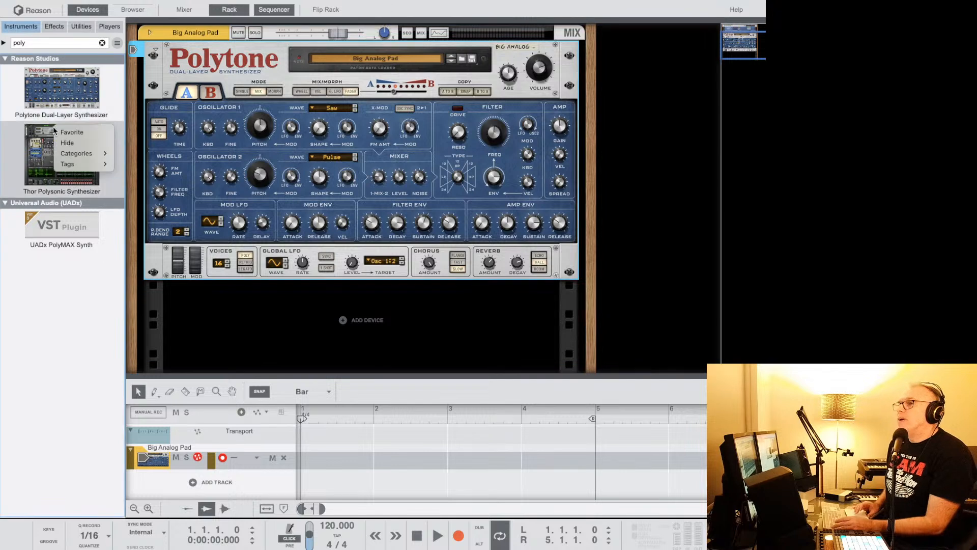
Clear the "poly" search from the instrument list and mark the Europa Shapeshifting Synthesizer as a favorite.
right_click(54, 131)
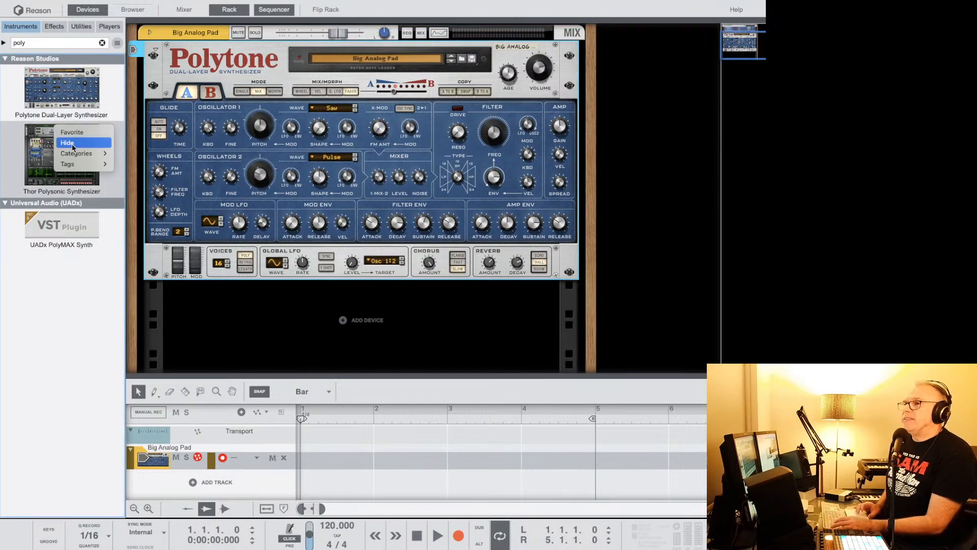
left_click(73, 147)
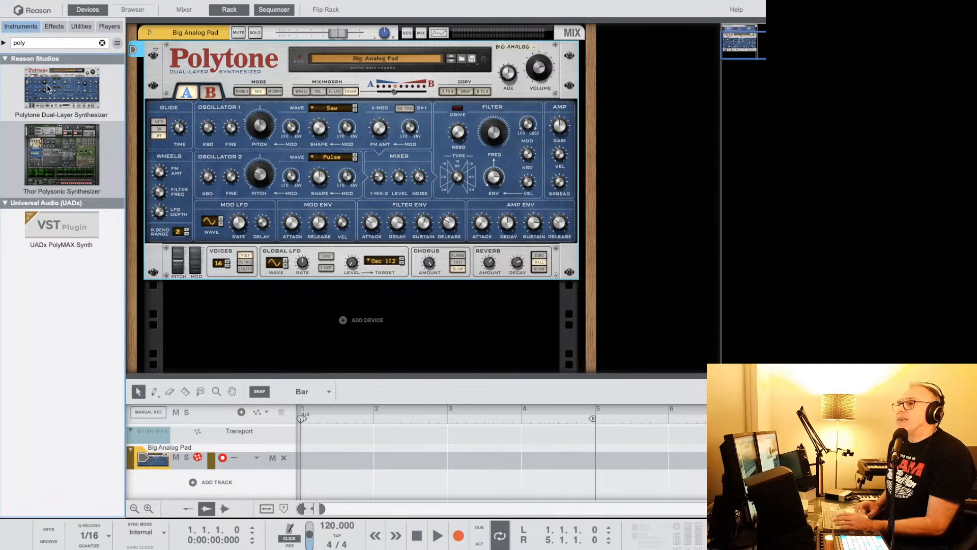
left_click(102, 42)
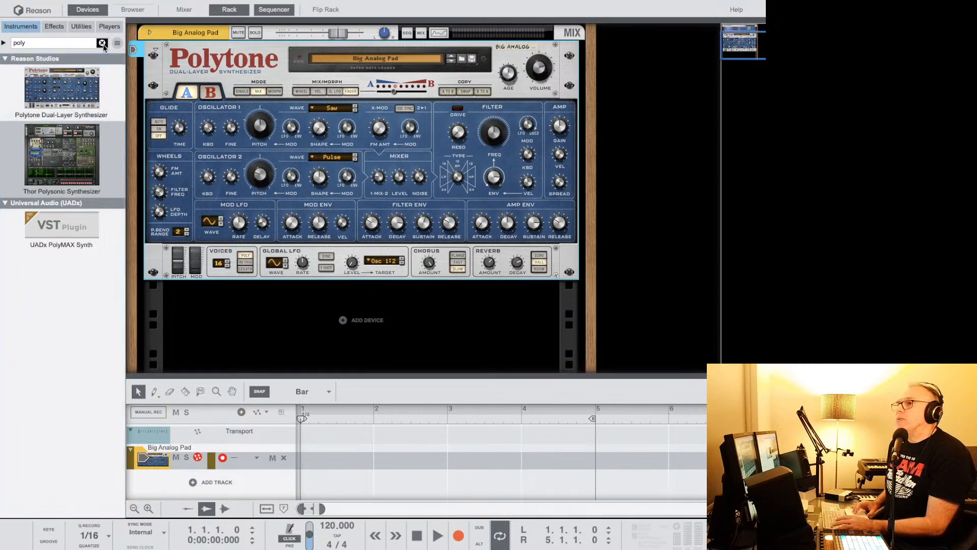
right_click(76, 211)
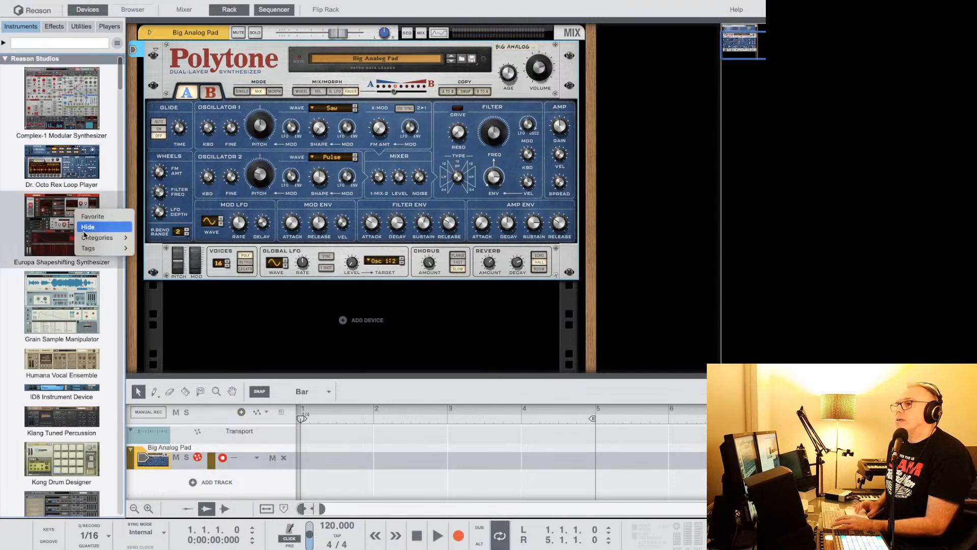
left_click(96, 219)
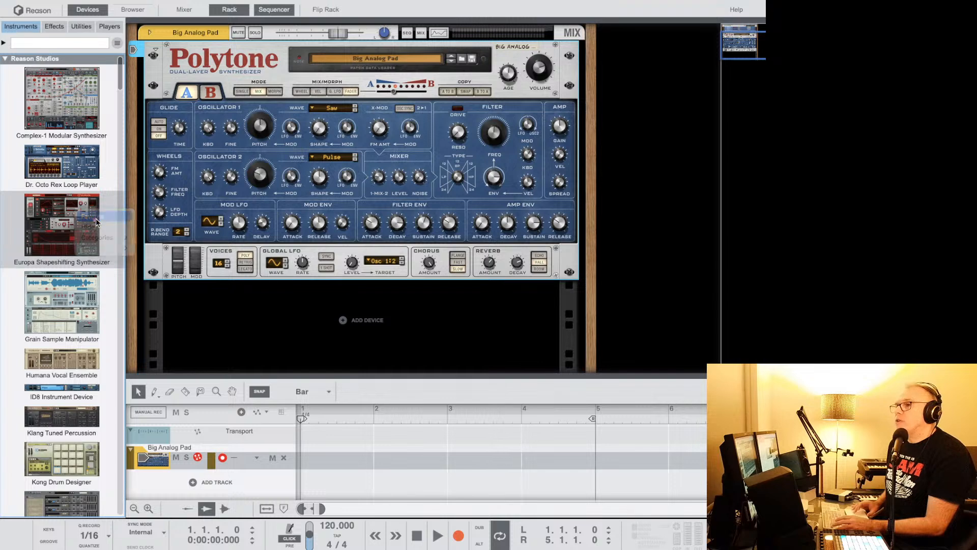
Mark the Klang Tuned Percussion and Kong Drum Designer instruments as favorites.
right_click(64, 389)
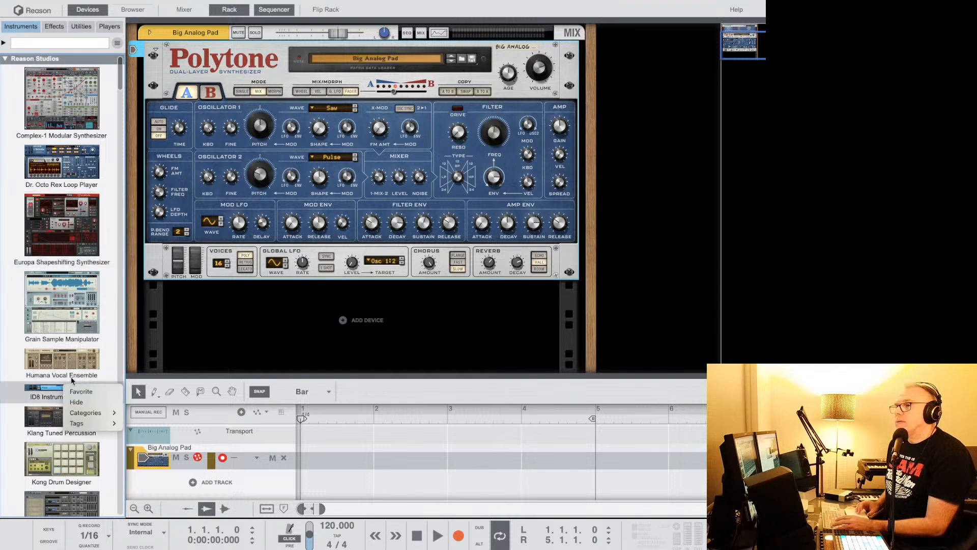
left_click(43, 398)
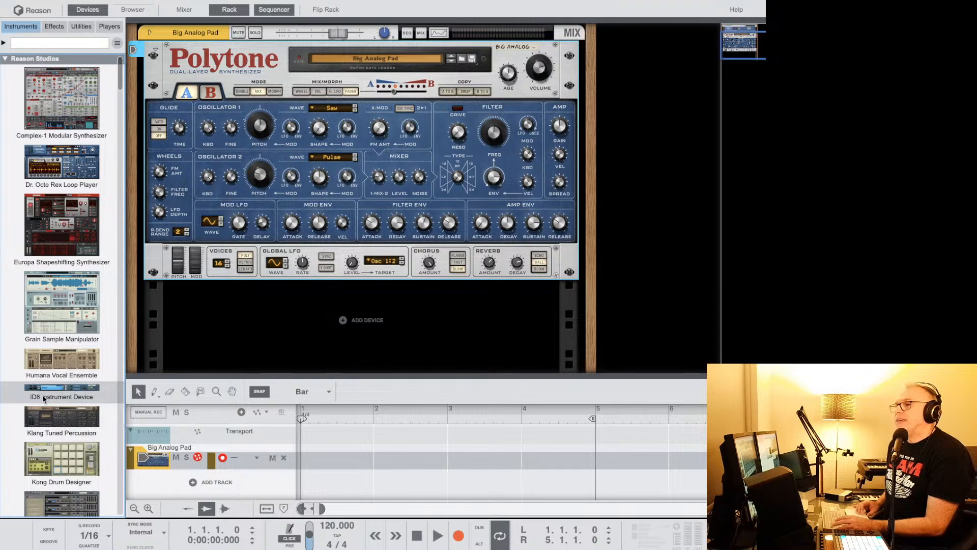
right_click(59, 422)
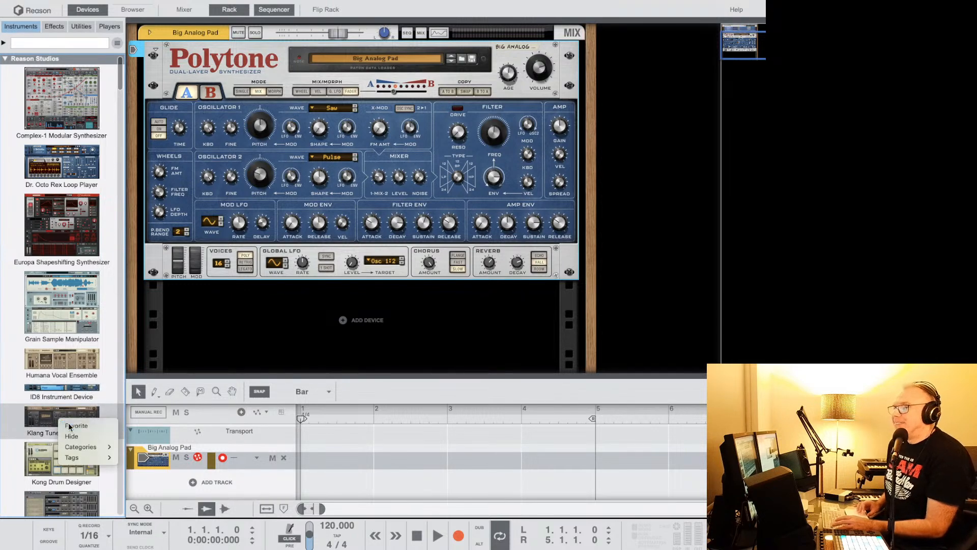
left_click(70, 426)
scroll(65, 414, "down", 2)
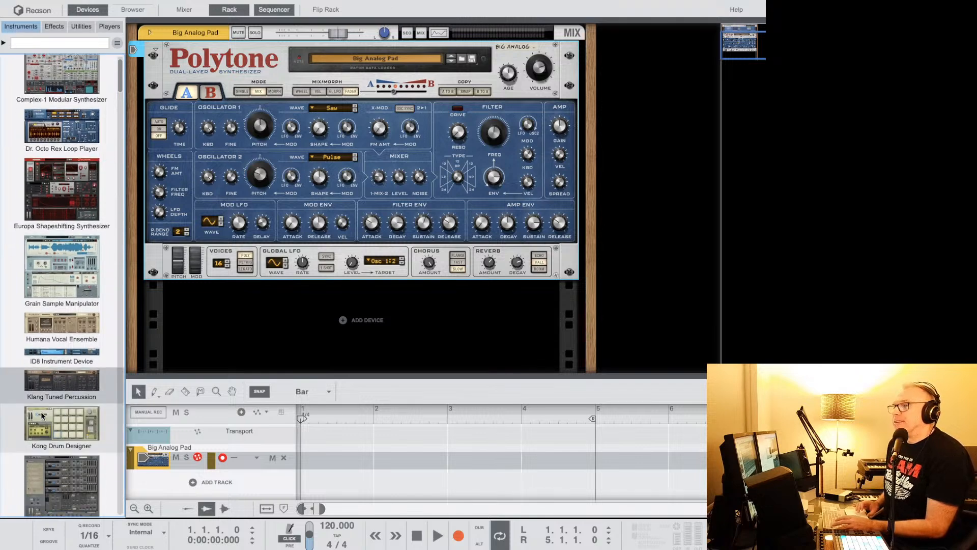
right_click(43, 415)
left_click(62, 417)
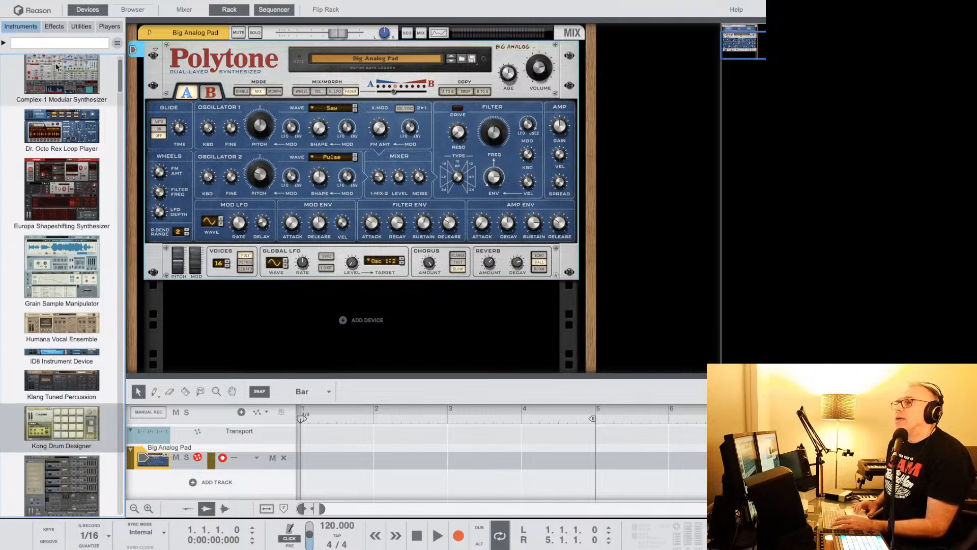
scroll(51, 65, "up", 2)
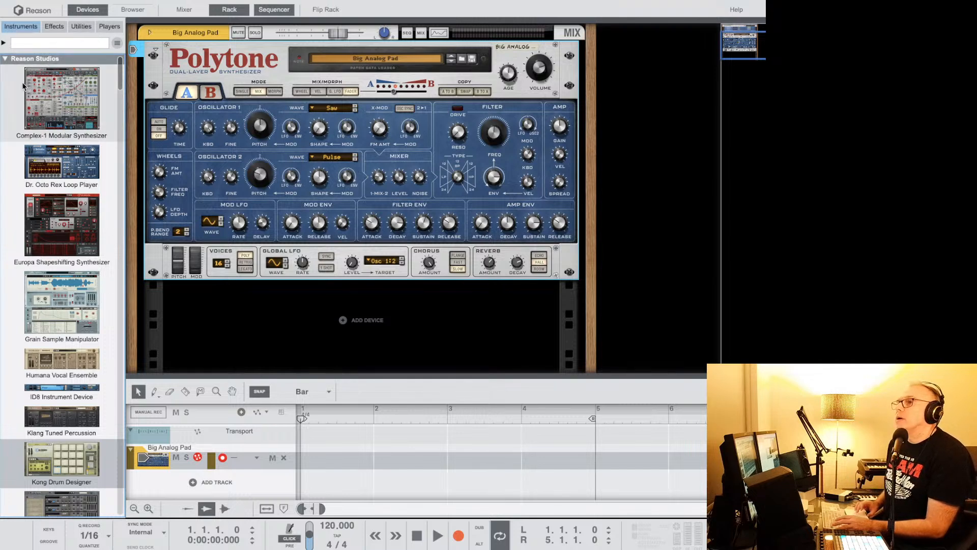
right_click(5, 104)
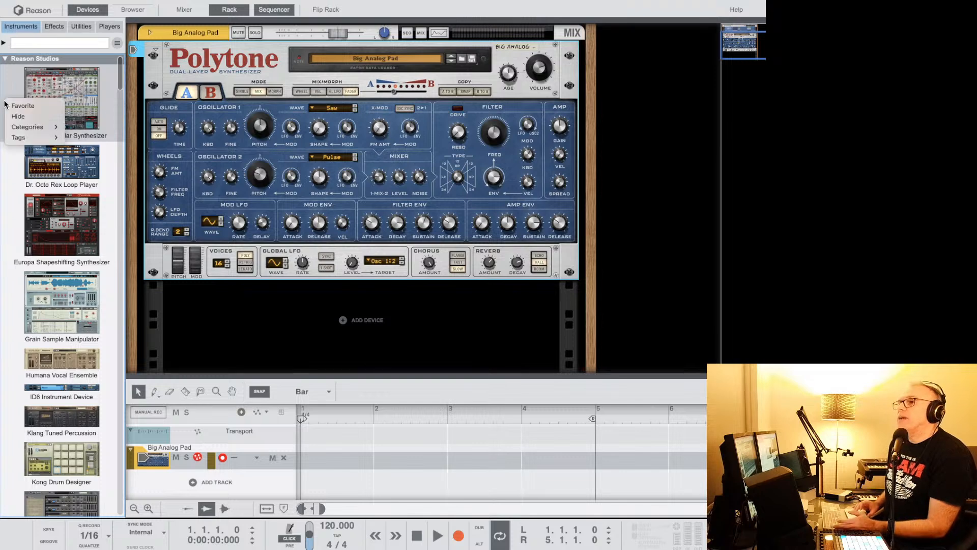
left_click(12, 187)
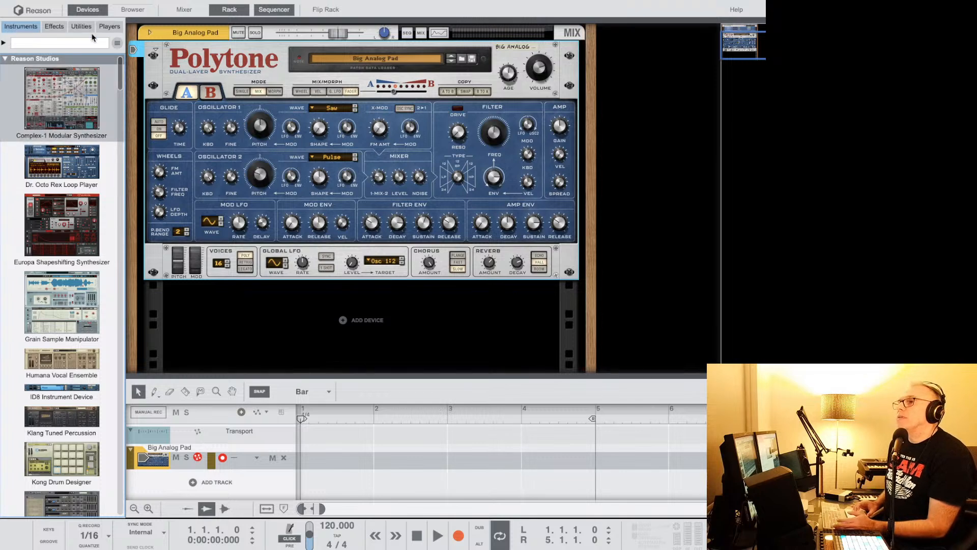
left_click(118, 45)
left_click(117, 46)
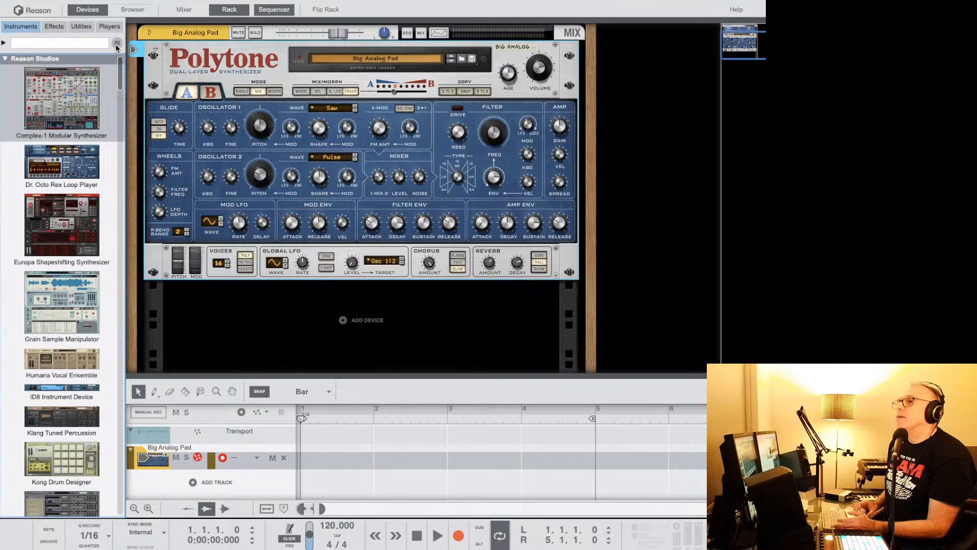
Open the Browser, expand the device list's category and tag filters, and try the Favorite tag filter, leaving it off.
left_click(133, 9)
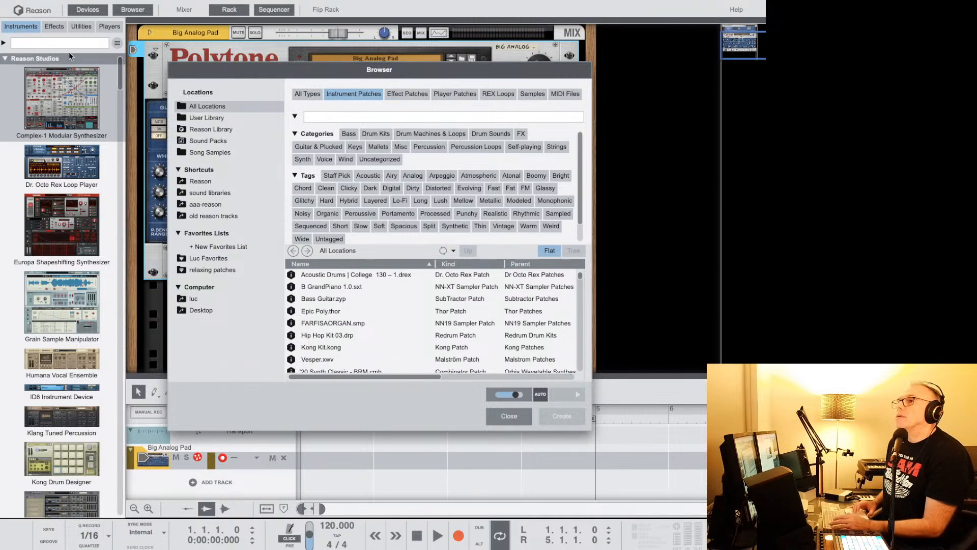
left_click(4, 43)
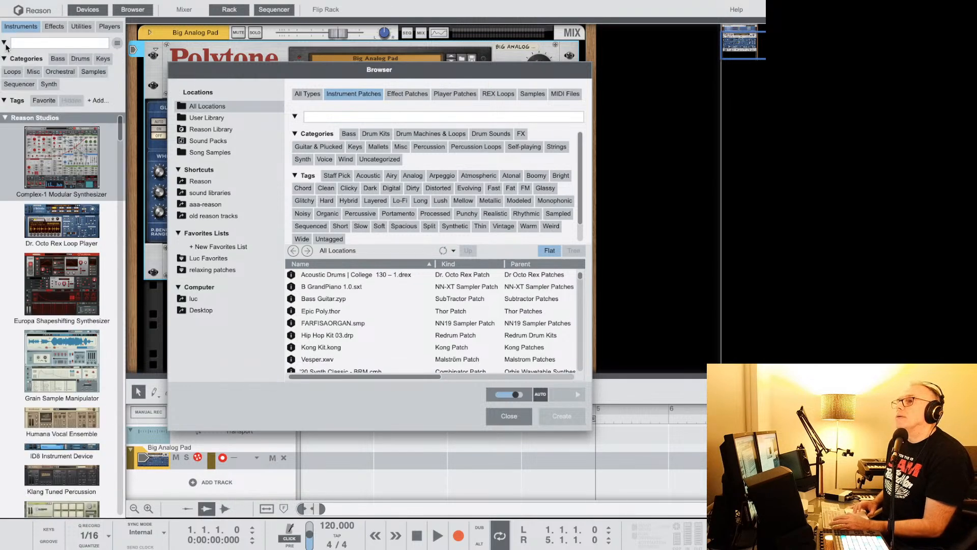
left_click(43, 101)
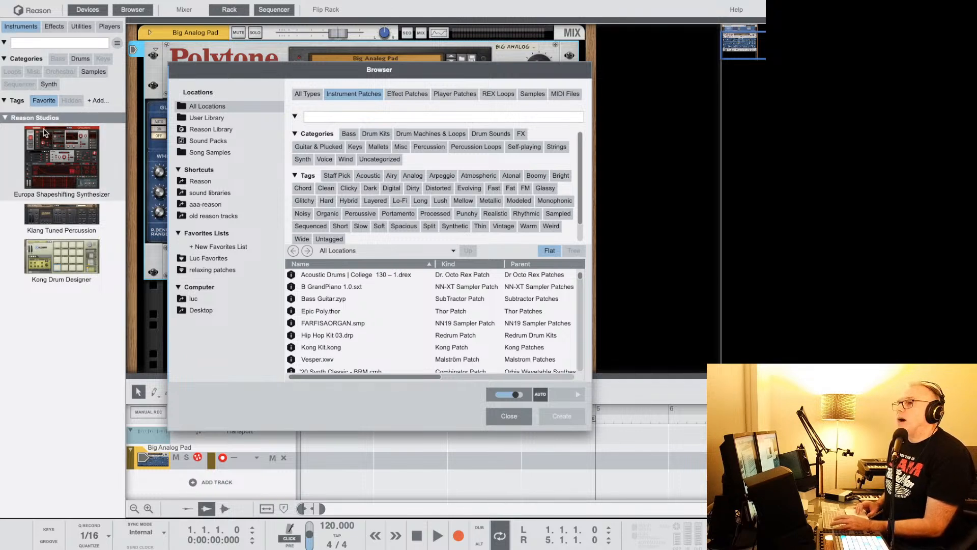
left_click(44, 100)
left_click(45, 101)
left_click(44, 100)
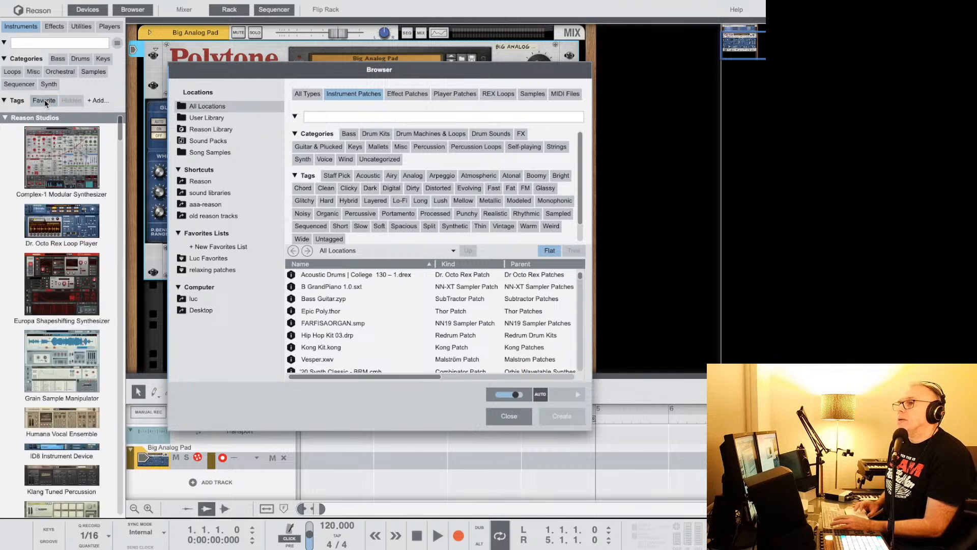
Hide the ID8 Instrument Device from the instrument list and filter the list by the Hidden tag.
scroll(43, 268, "down", 1)
scroll(41, 264, "down", 1)
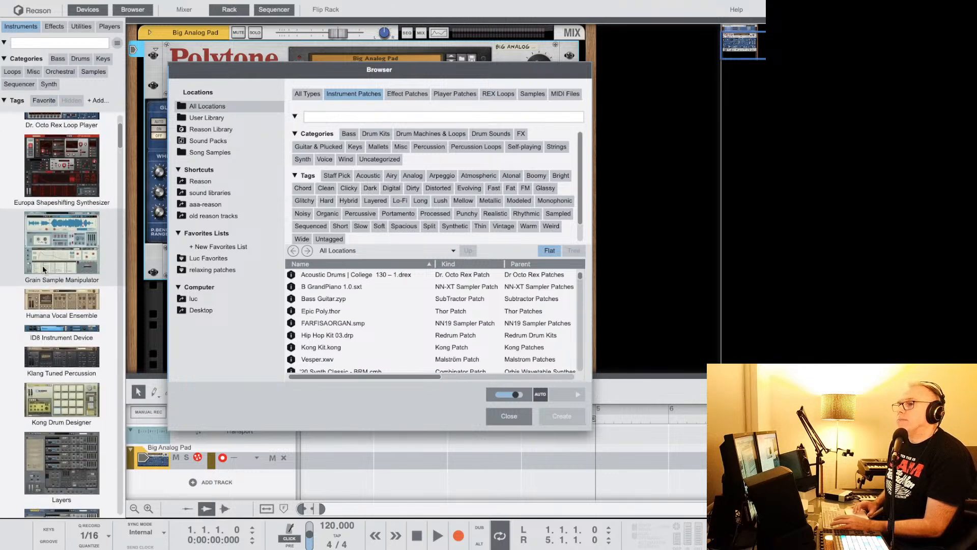
right_click(45, 332)
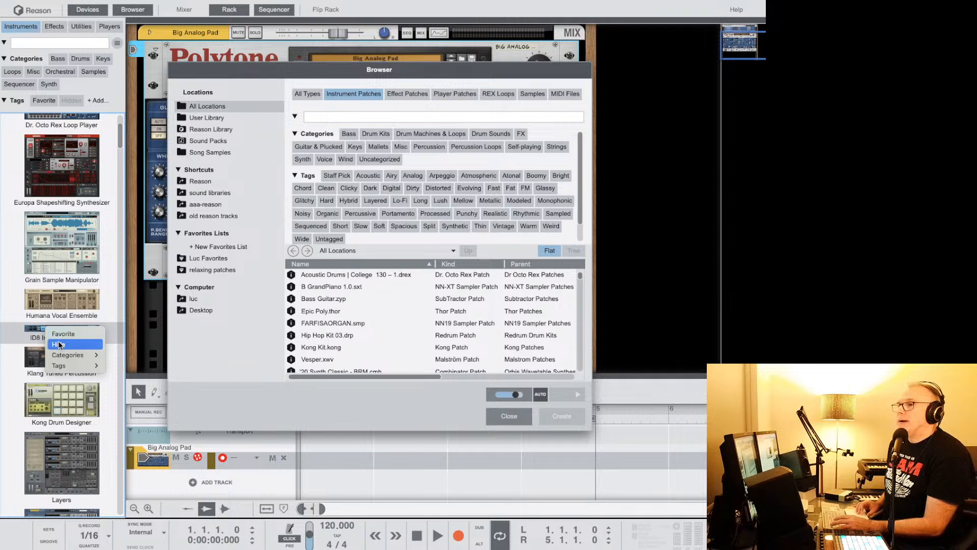
left_click(59, 343)
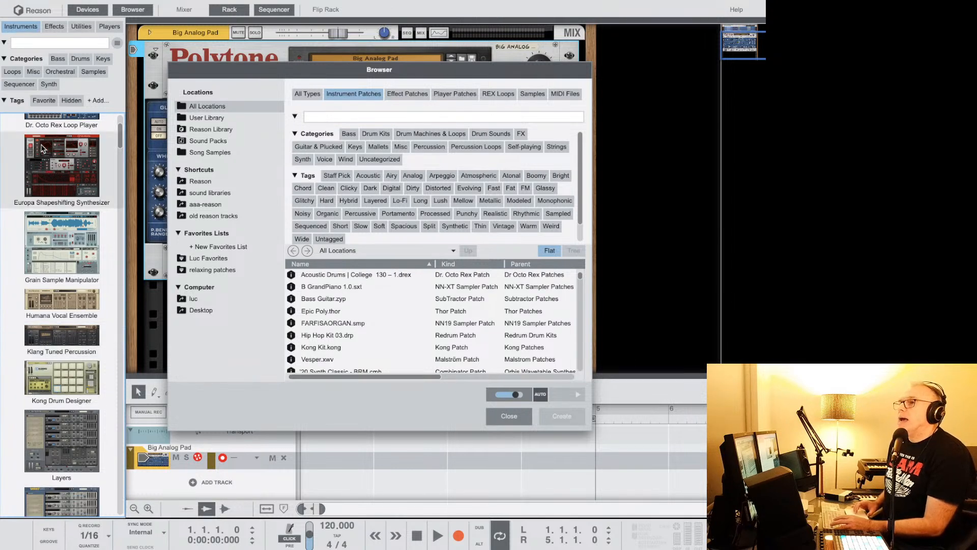
left_click(71, 101)
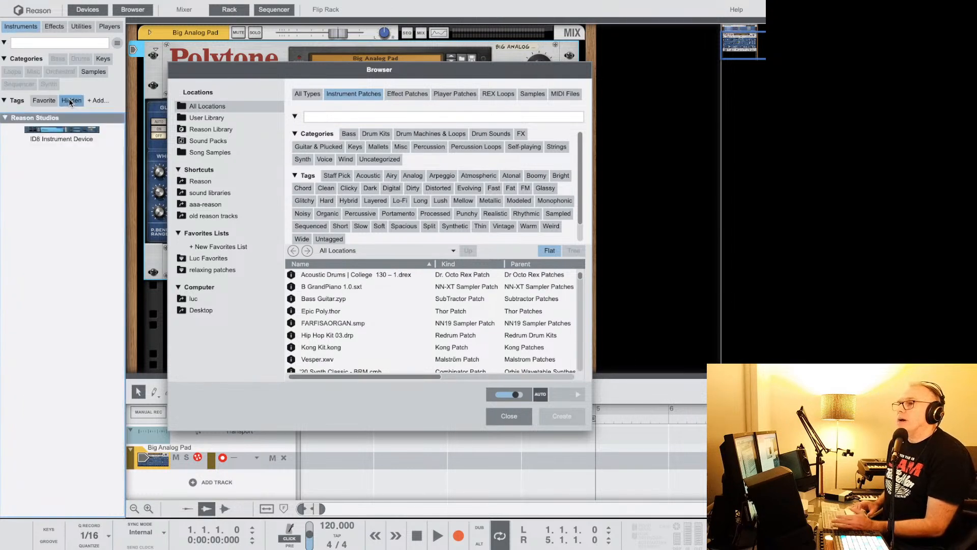
Unhide the ID8 Instrument Device from the Hidden-filtered instrument list.
right_click(60, 136)
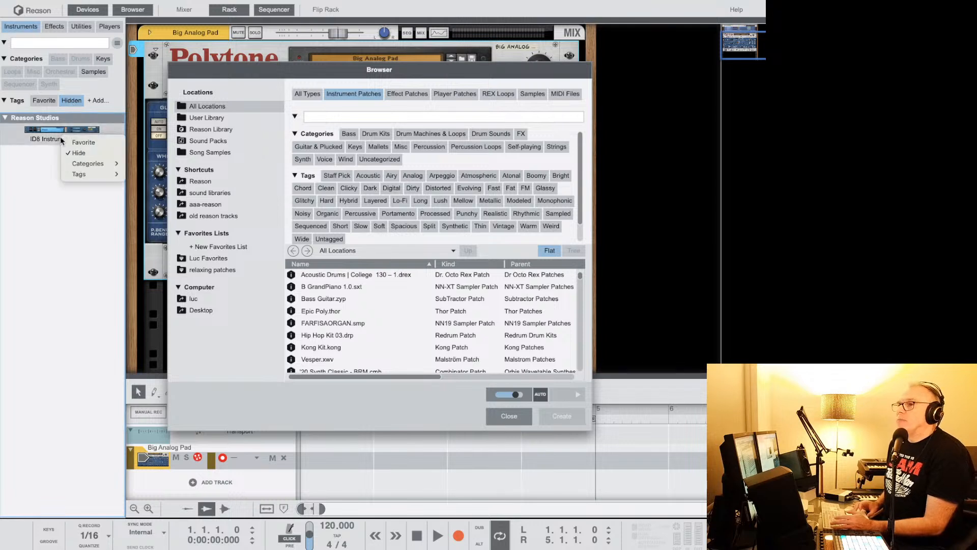
key("Escape")
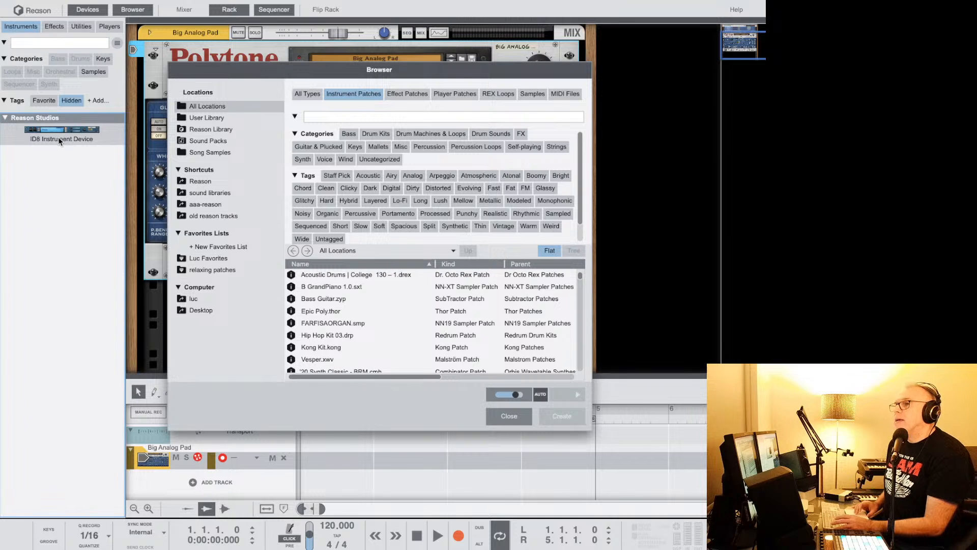
right_click(58, 140)
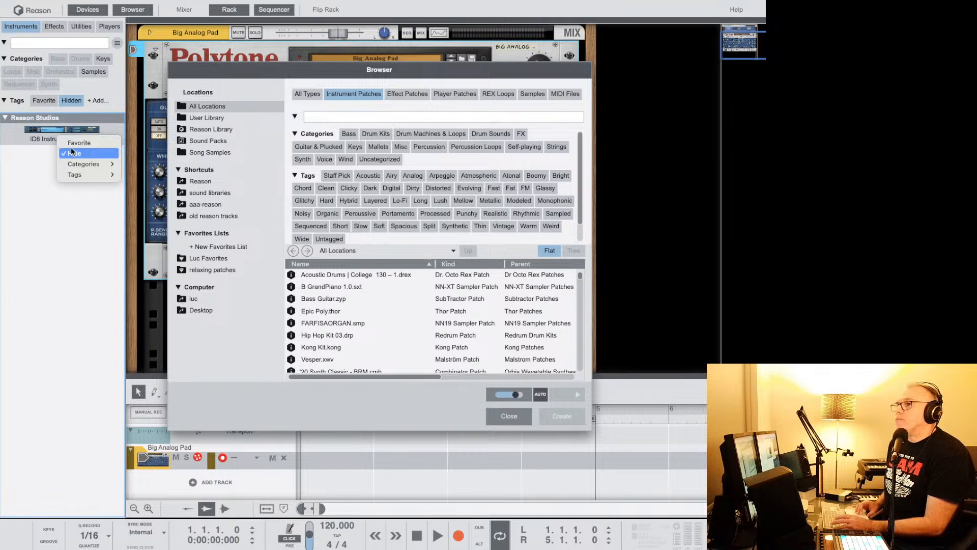
left_click(73, 153)
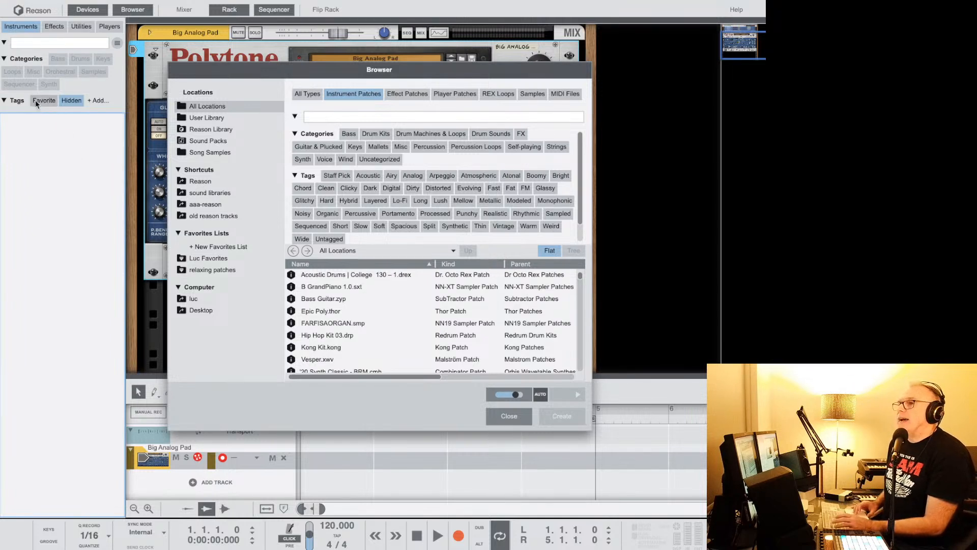
Filter the instrument list by the Favorite tag and open a new tag entry from the Europa Shapeshifting Synthesizer's options.
left_click(35, 100)
right_click(50, 140)
mouse_move(78, 177)
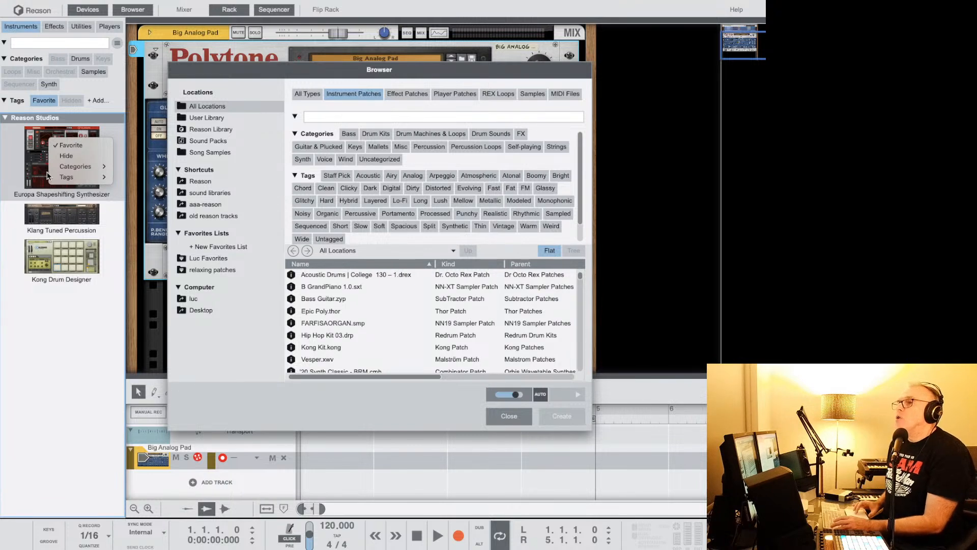
left_click(120, 179)
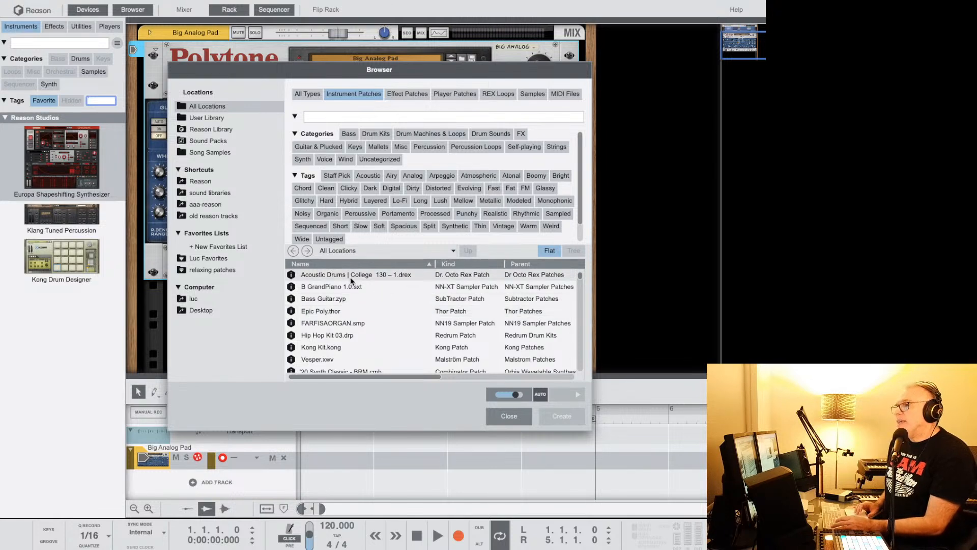
Search the Browser's instrument patches for "pluck" and clear the search.
left_click(367, 118)
type("pluck")
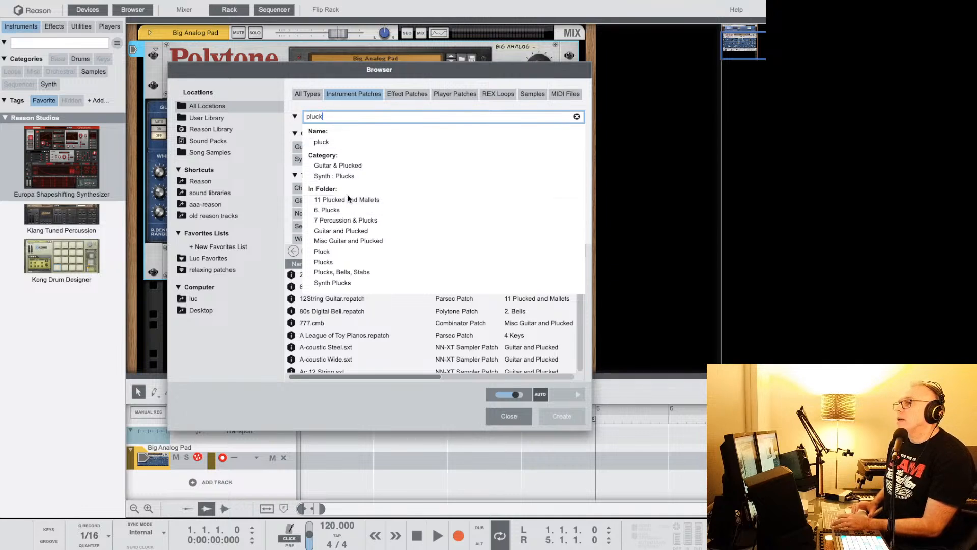
key("BackSpace")
key("BackSpace")
key("BackSpace")
key("BackSpace")
key("BackSpace")
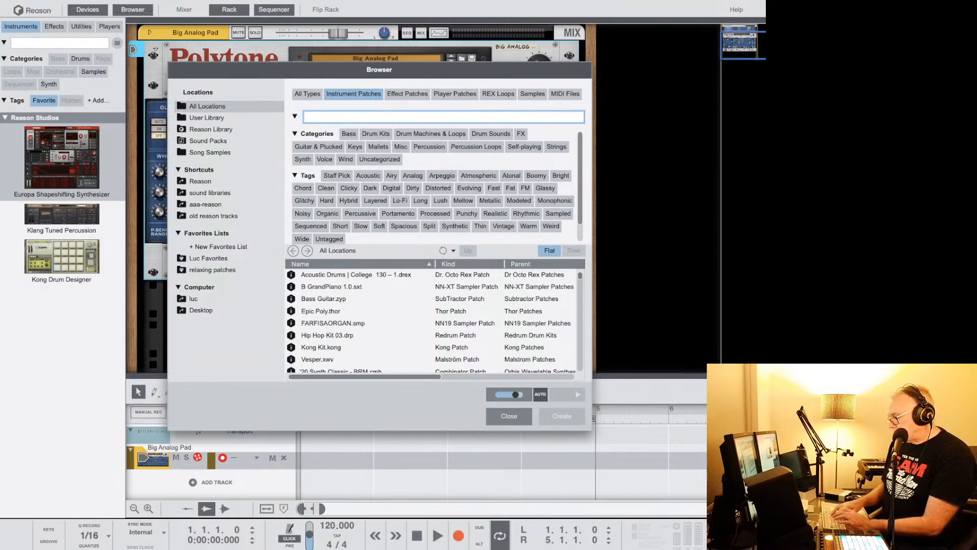
Search the Browser's instrument patches for "drum loop" and shorten the search to "drum".
type("drum lo")
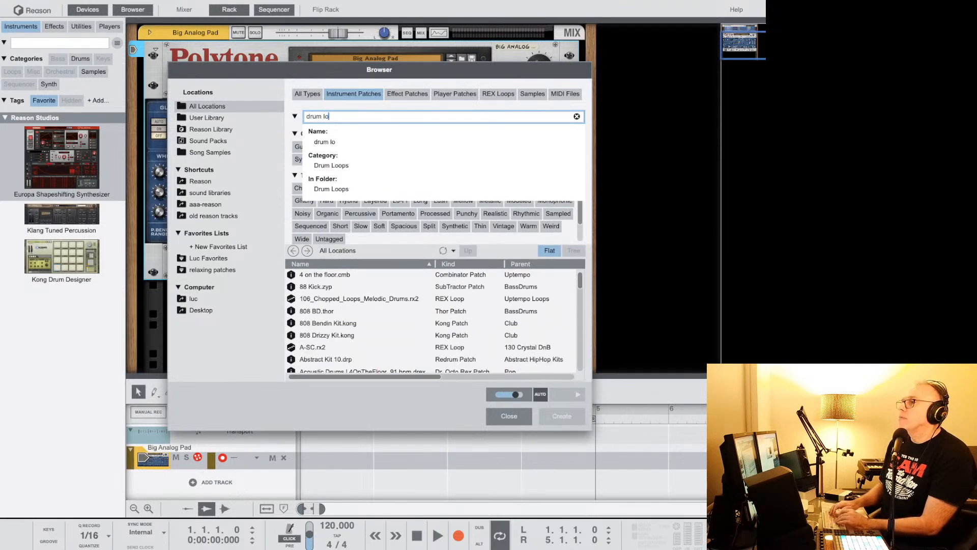
type("op")
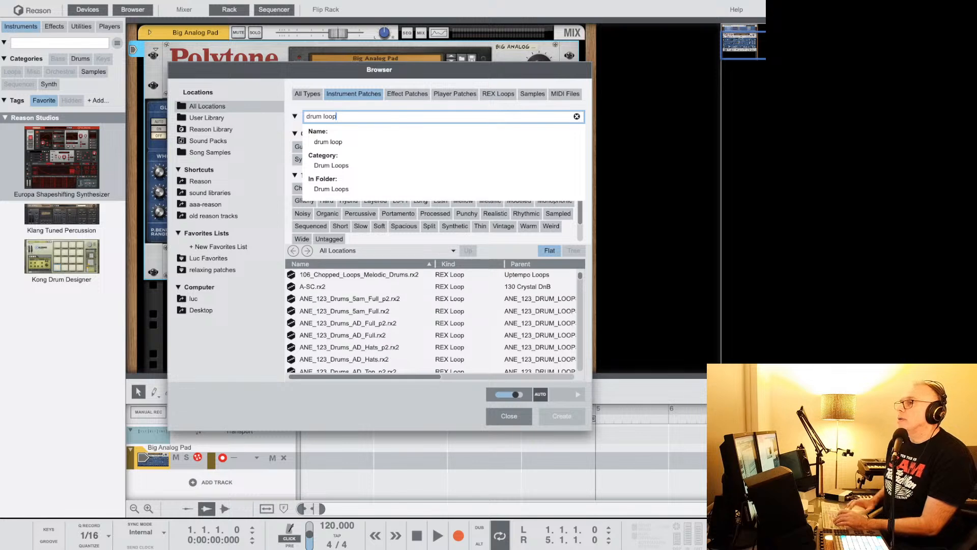
key("BackSpace")
key("BackSpace")
key("BackSpace")
key("BackSpace")
key("BackSpace")
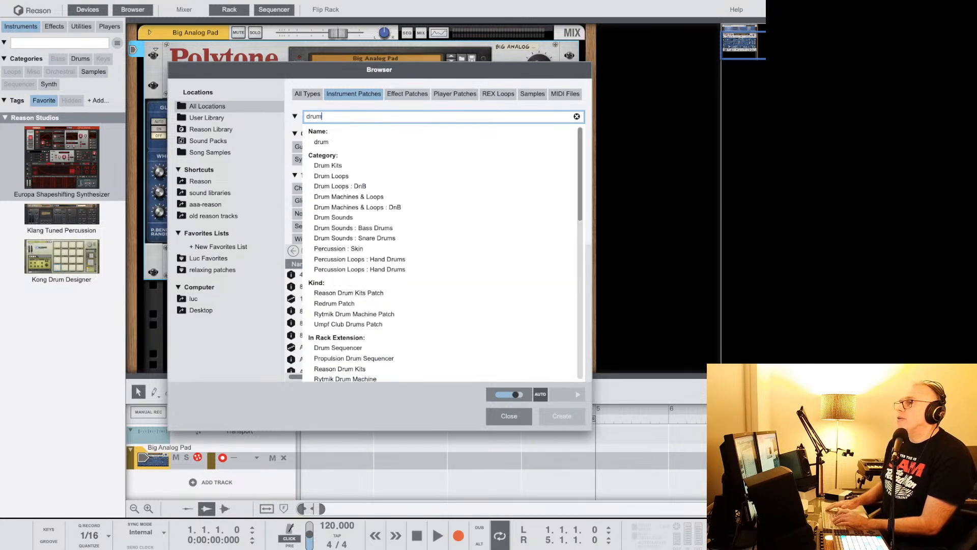
Examine the "drum" search suggestions grouped by category, kind, Rack Extension, ReFill and folder.
scroll(356, 248, "down", 6)
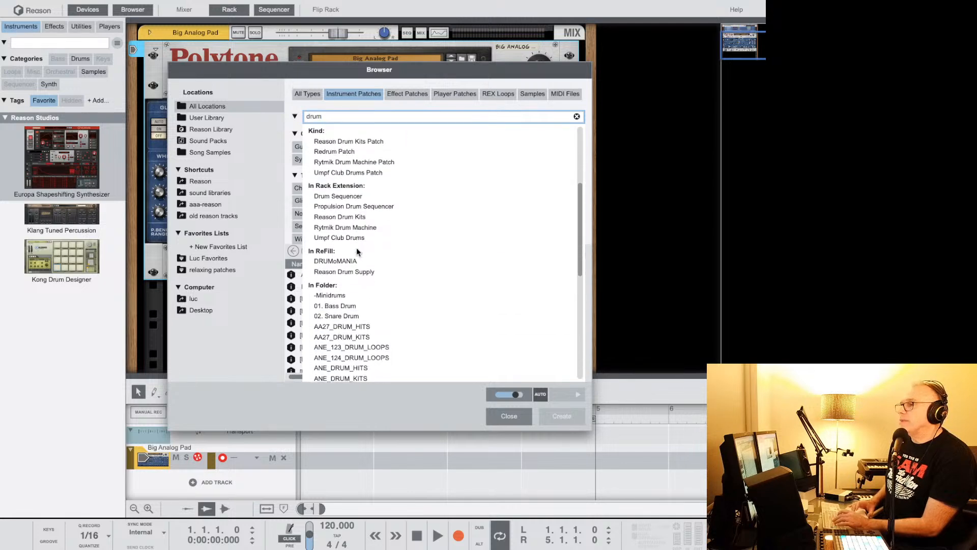
scroll(356, 249, "up", 6)
scroll(347, 228, "down", 6)
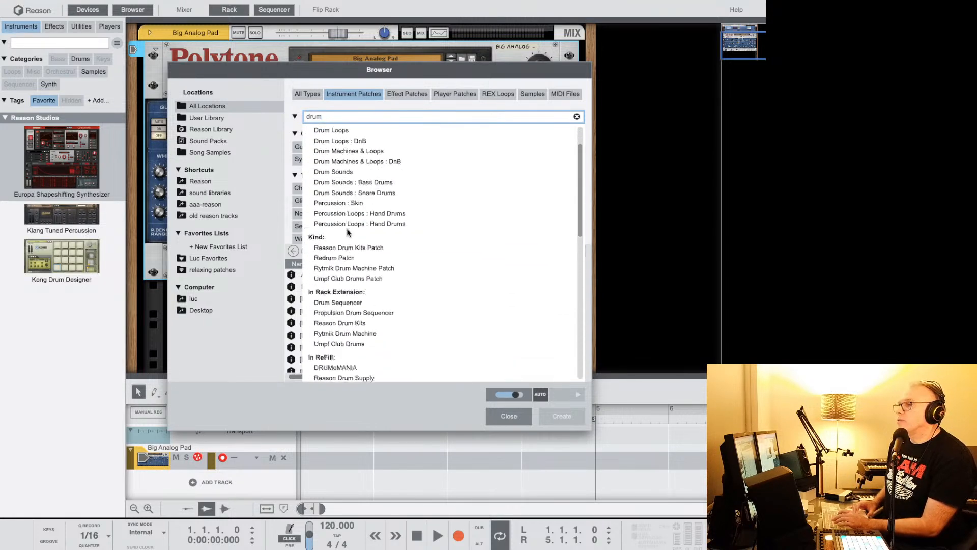
scroll(346, 228, "up", 1)
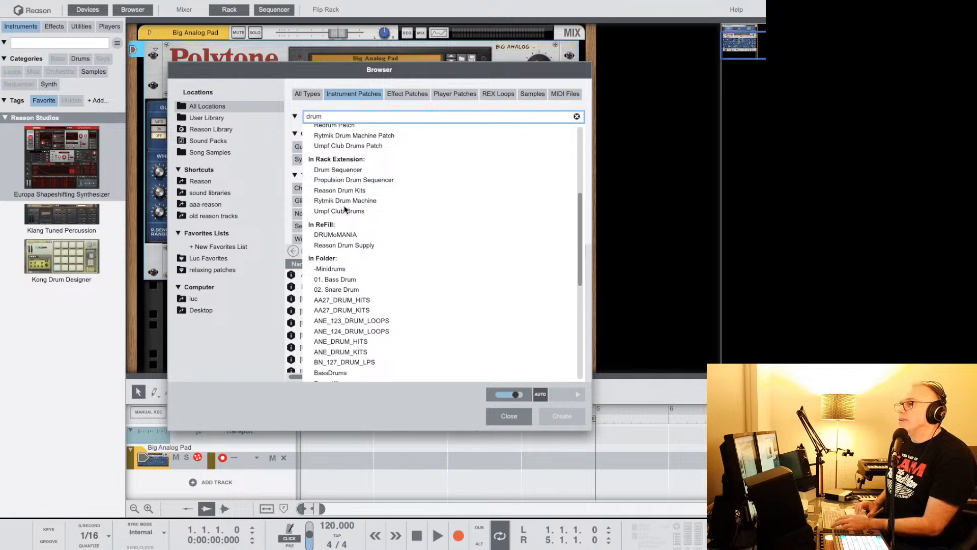
scroll(346, 213, "down", 5)
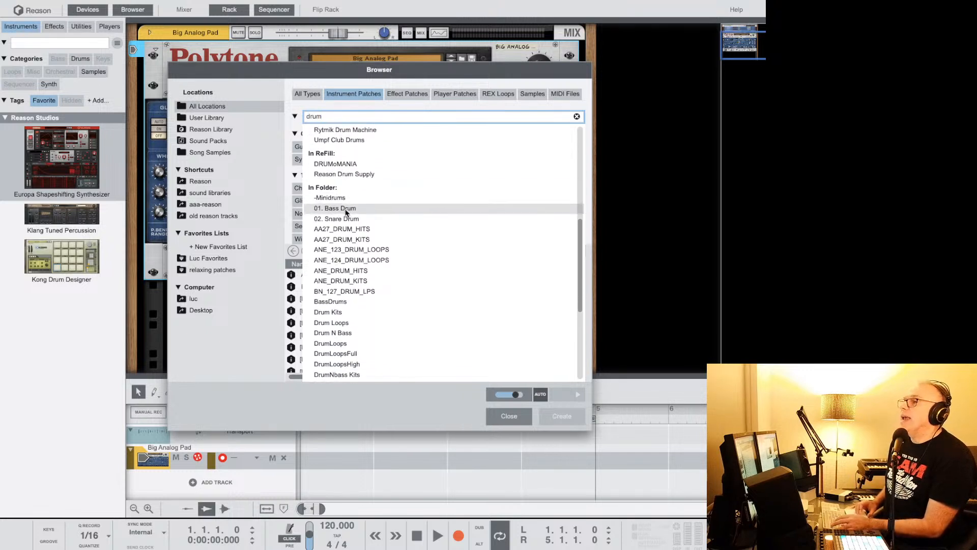
scroll(346, 213, "down", 3)
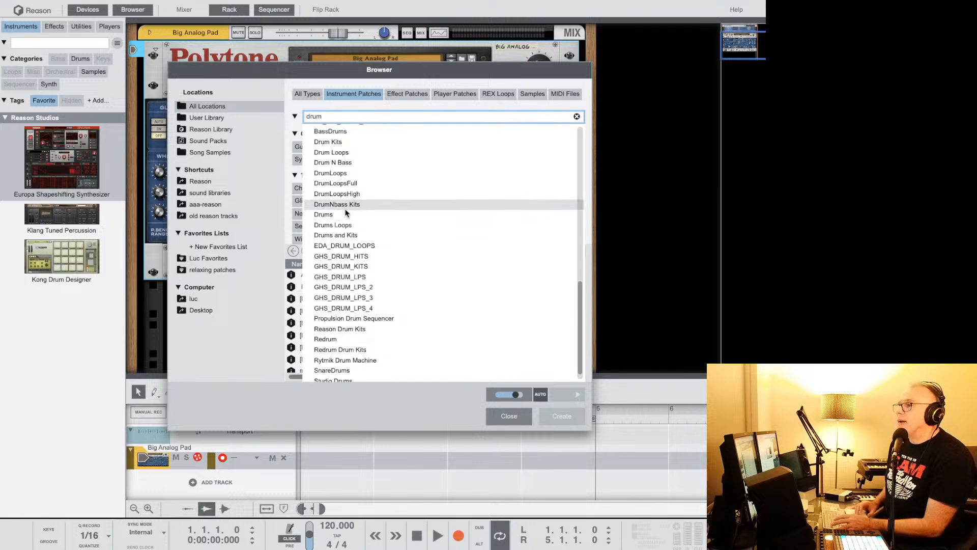
scroll(346, 213, "up", 13)
scroll(346, 212, "down", 2)
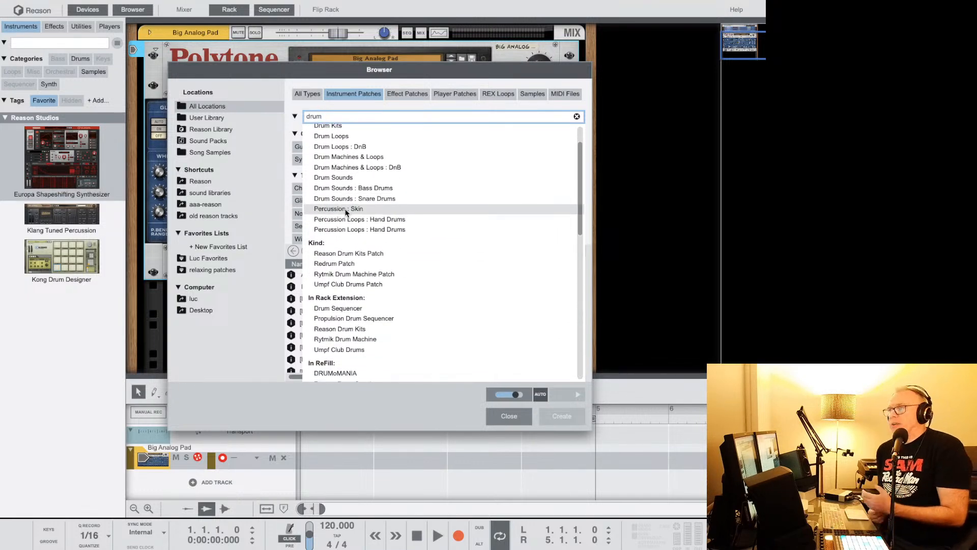
Search the Browser for "synth" instead, look through the grouped suggestions, and close the Browser.
key("BackSpace")
key("BackSpace")
key("BackSpace")
key("BackSpace")
type("syh")
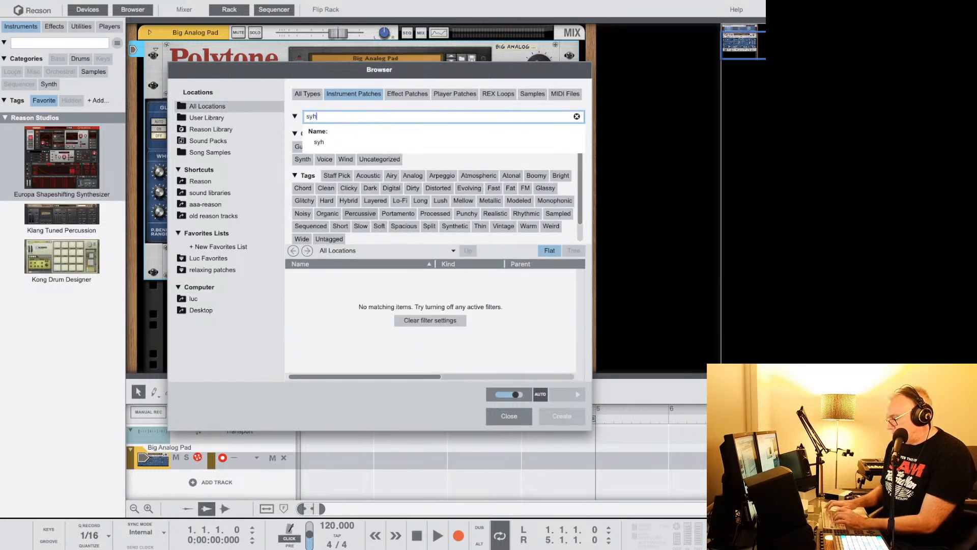
key("BackSpace")
type("nth")
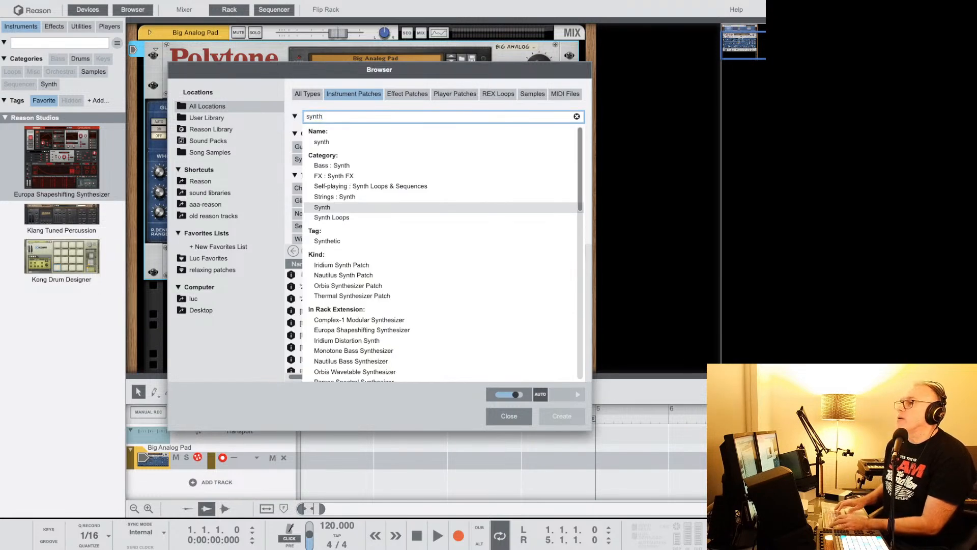
scroll(364, 203, "down", 4)
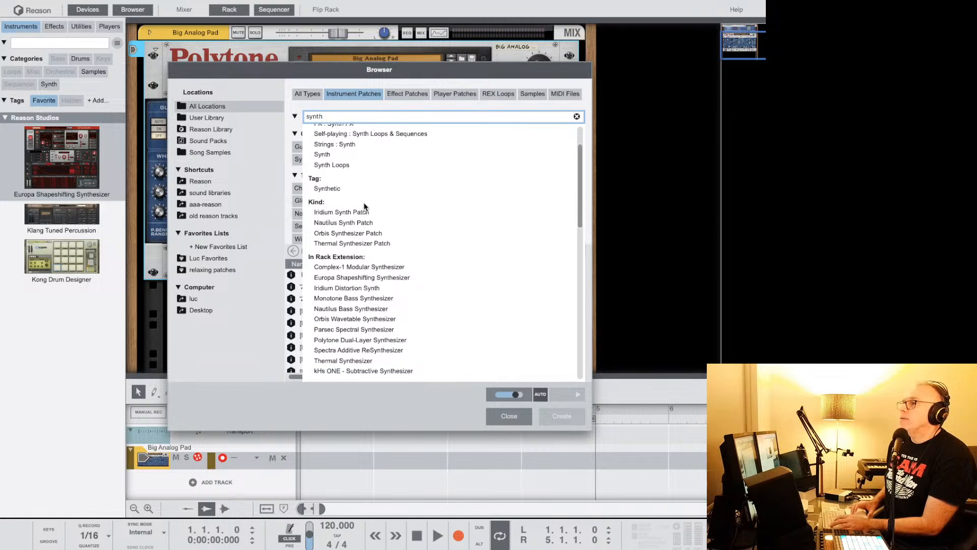
scroll(363, 202, "down", 4)
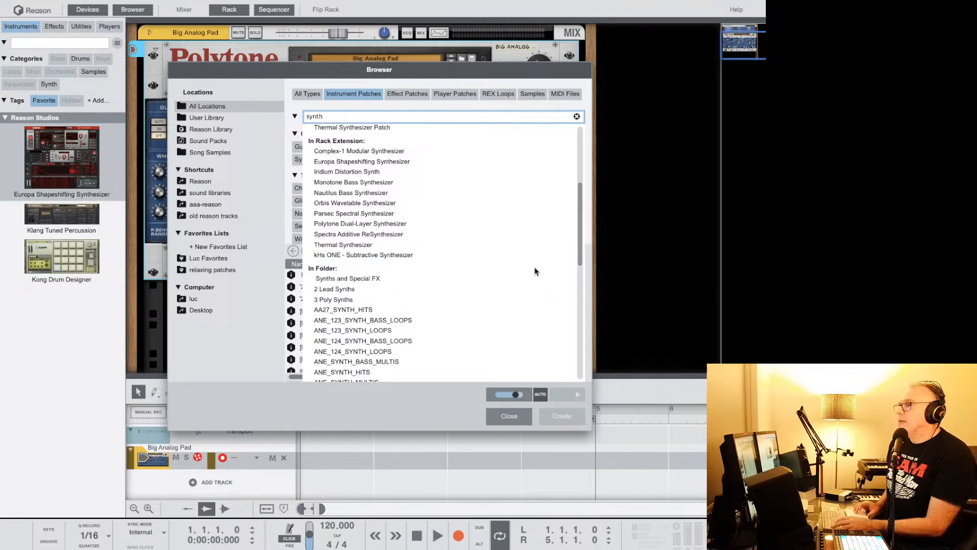
left_click(511, 416)
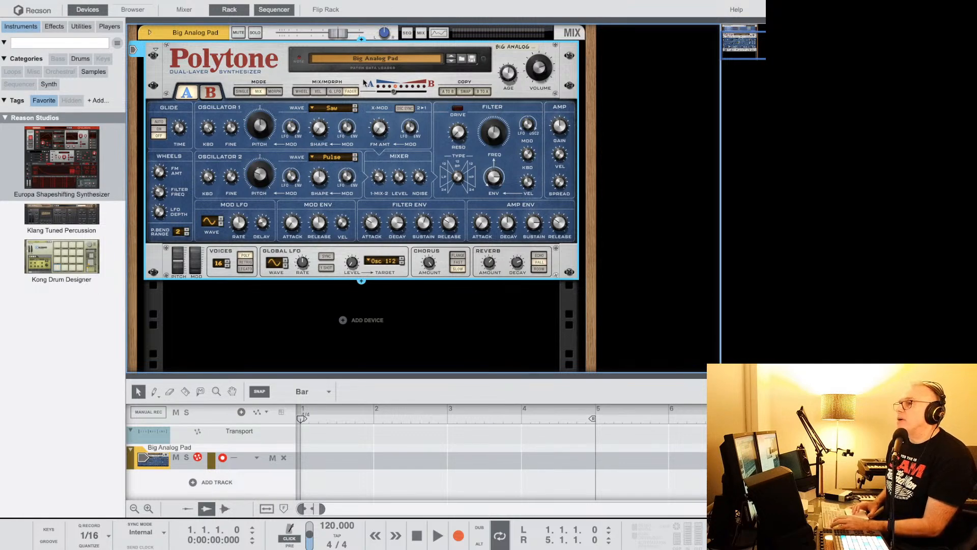
Search the device list for "arp" with the Favorite filter off and show the matching Players.
scroll(361, 176, "up", 1)
scroll(359, 173, "up", 5)
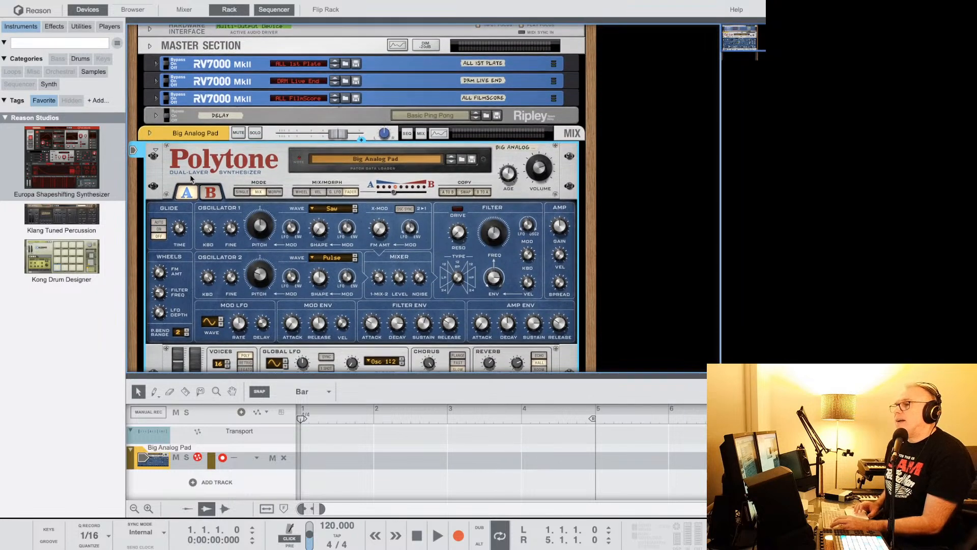
left_click(47, 44)
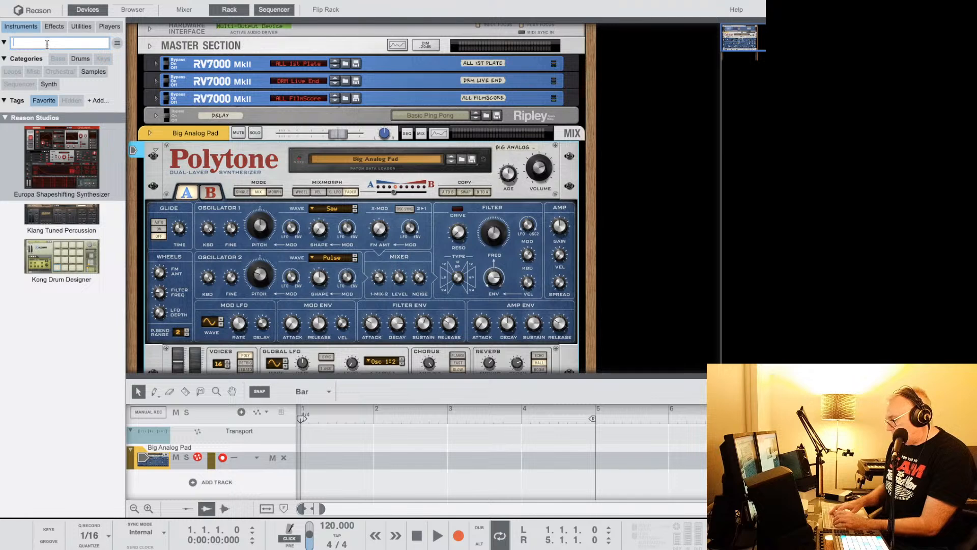
type("arp")
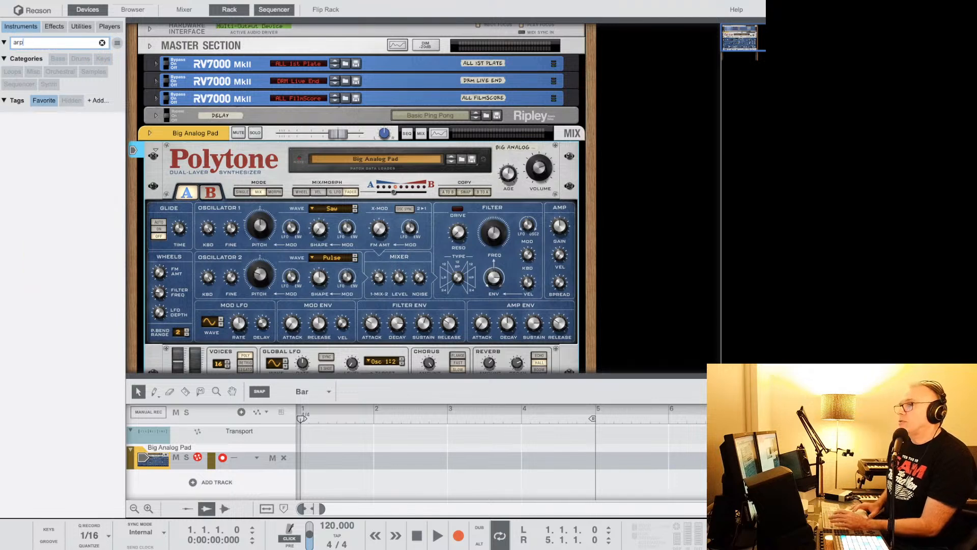
left_click(39, 100)
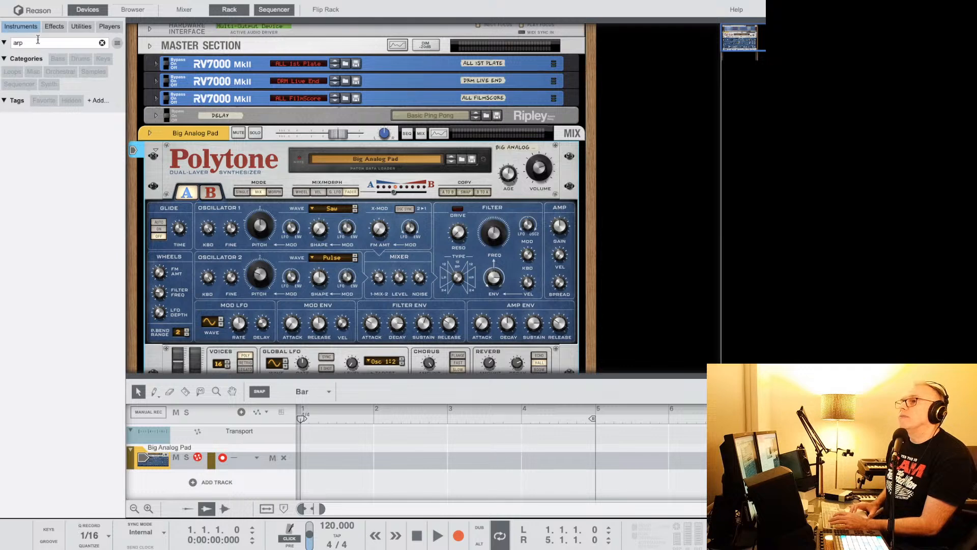
left_click(55, 26)
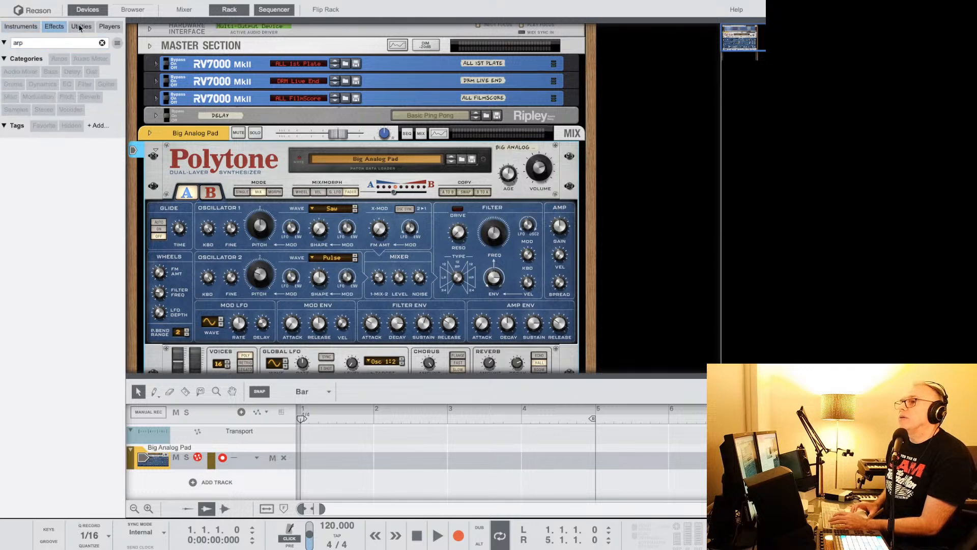
left_click(109, 26)
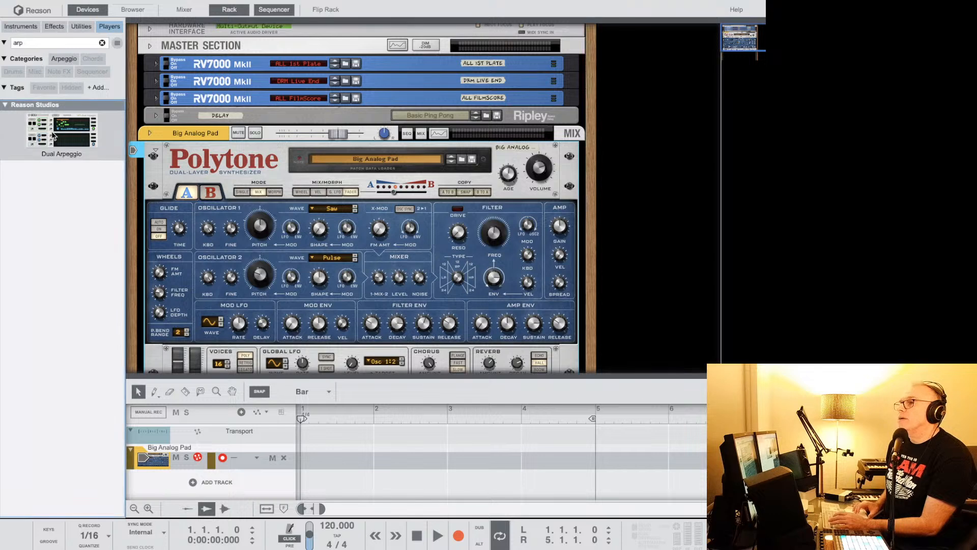
Add the Dual Arpeggio player to the Polytone synthesizer and undo the addition.
left_click_drag(53, 135, 333, 154)
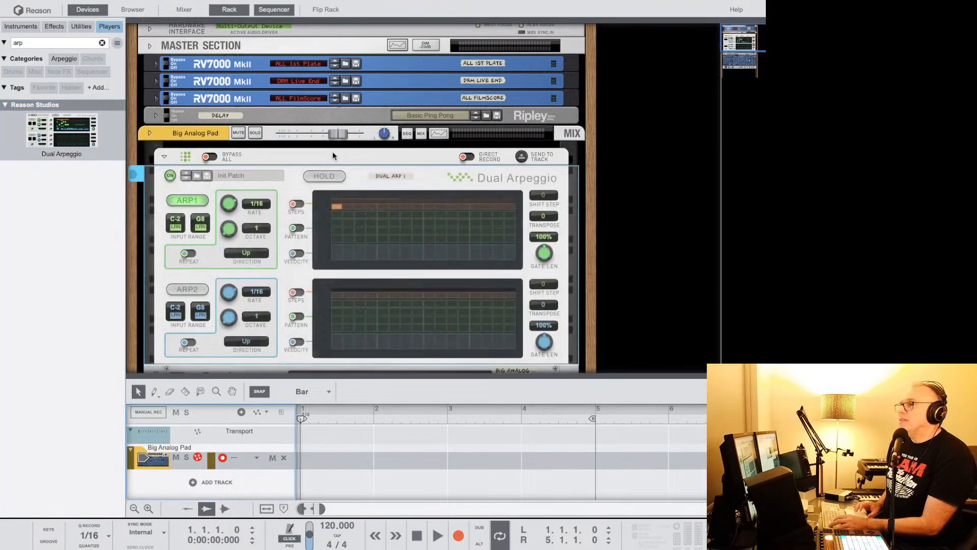
key("super+z")
scroll(313, 180, "down", 3)
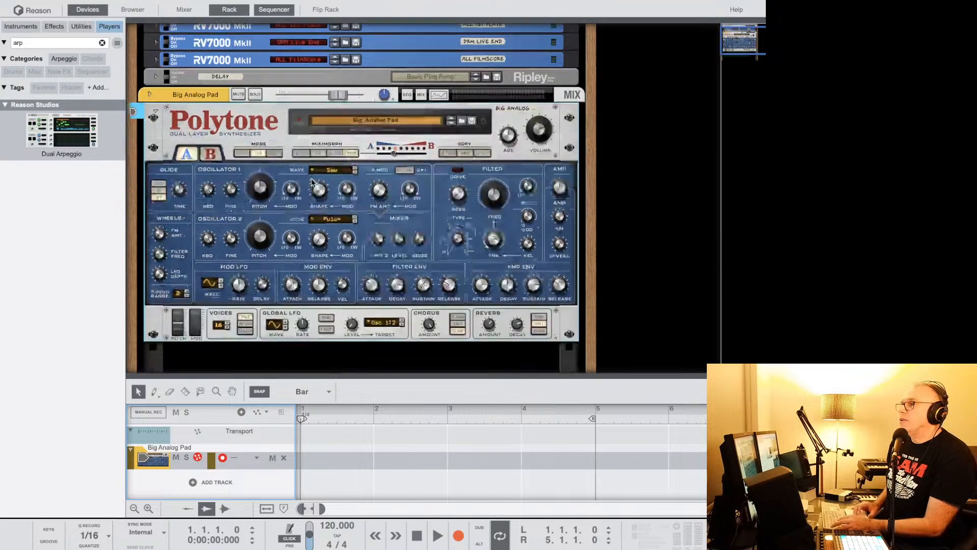
Select the Polytone synthesizer and view its add-player options, dismissing them without adding a device.
left_click(359, 104)
left_click(358, 103)
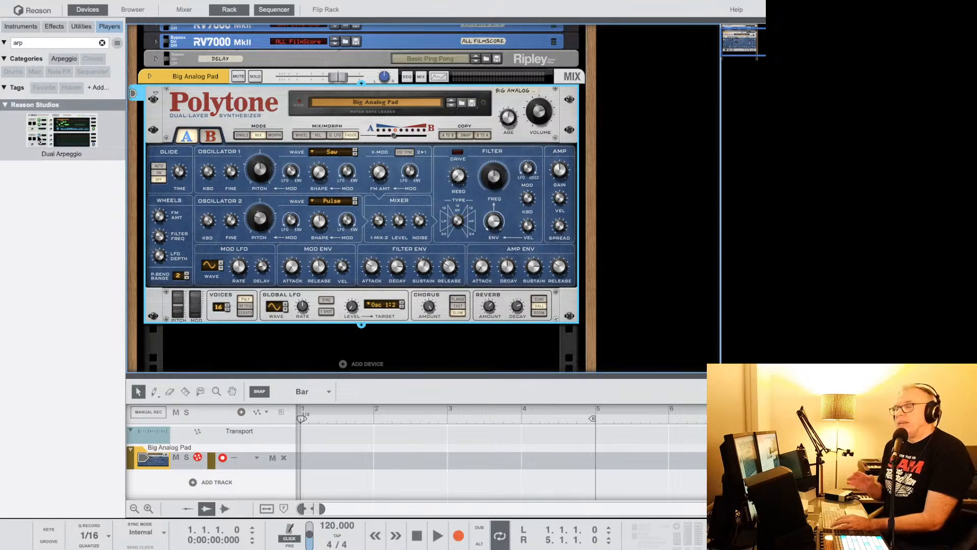
left_click(362, 84)
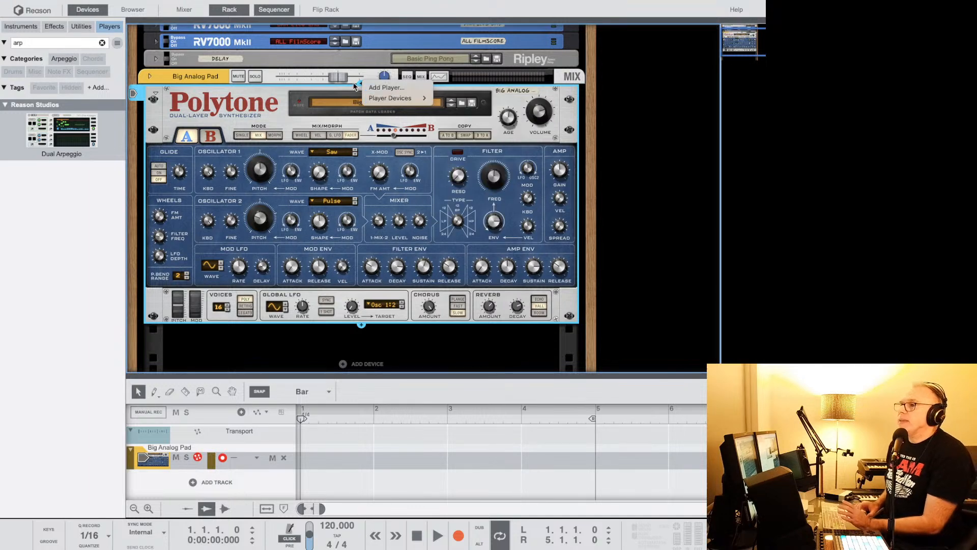
left_click(355, 85)
left_click(360, 84)
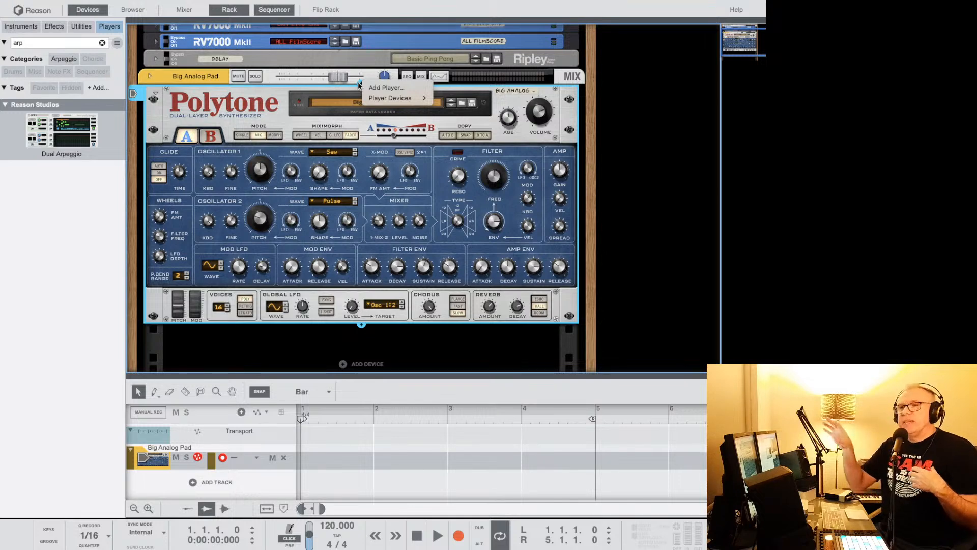
left_click(363, 326)
left_click(355, 325)
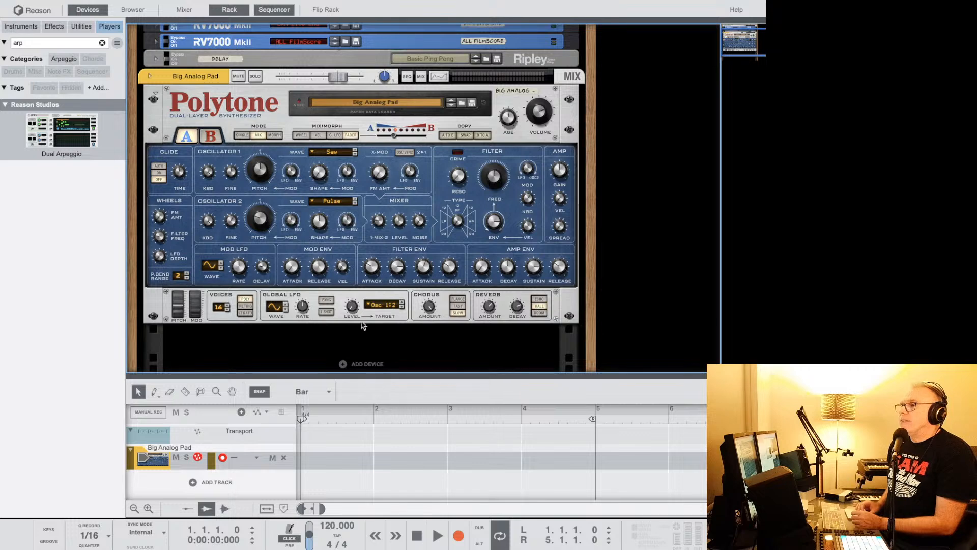
left_click(361, 307)
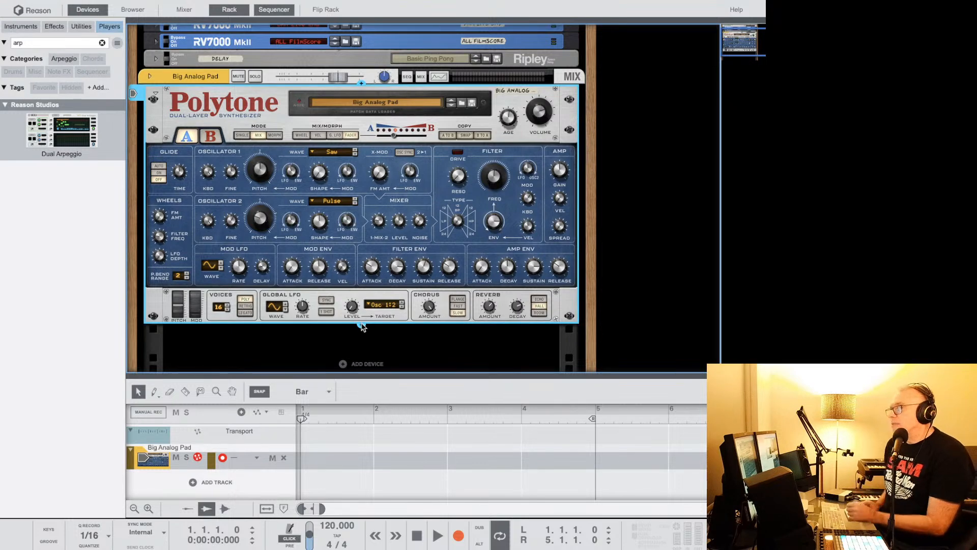
Add the Dual Arpeggio player to the Polytone synthesizer and load its Comping Fifths patch.
left_click(362, 83)
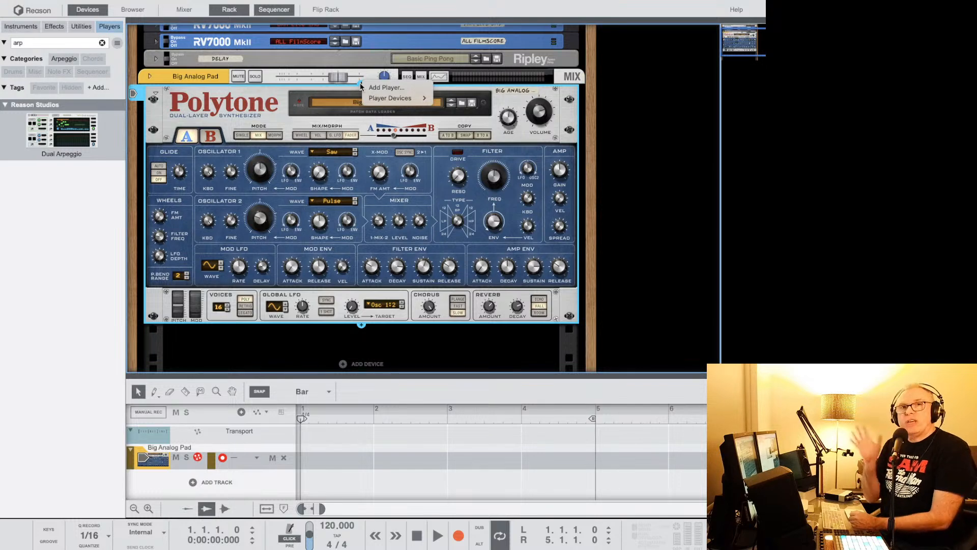
mouse_move(368, 97)
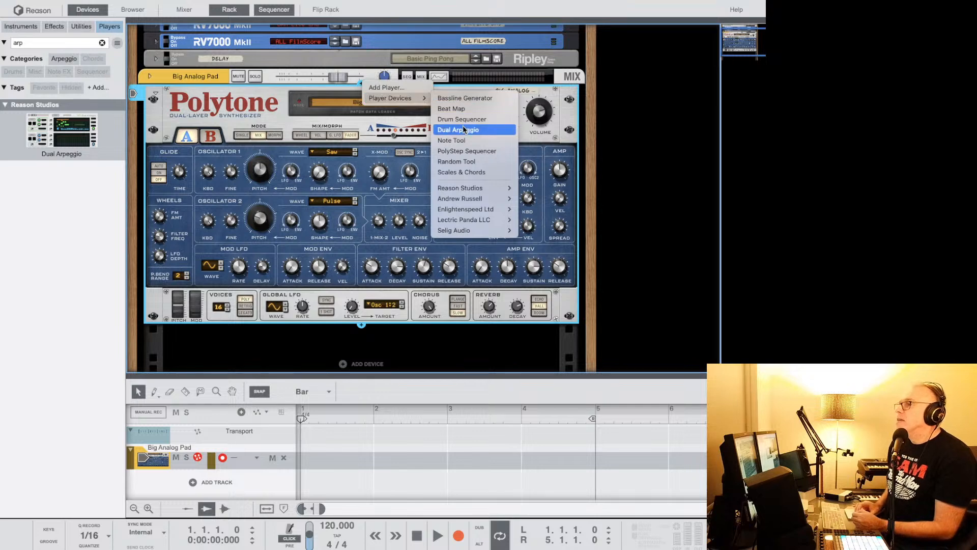
left_click(464, 130)
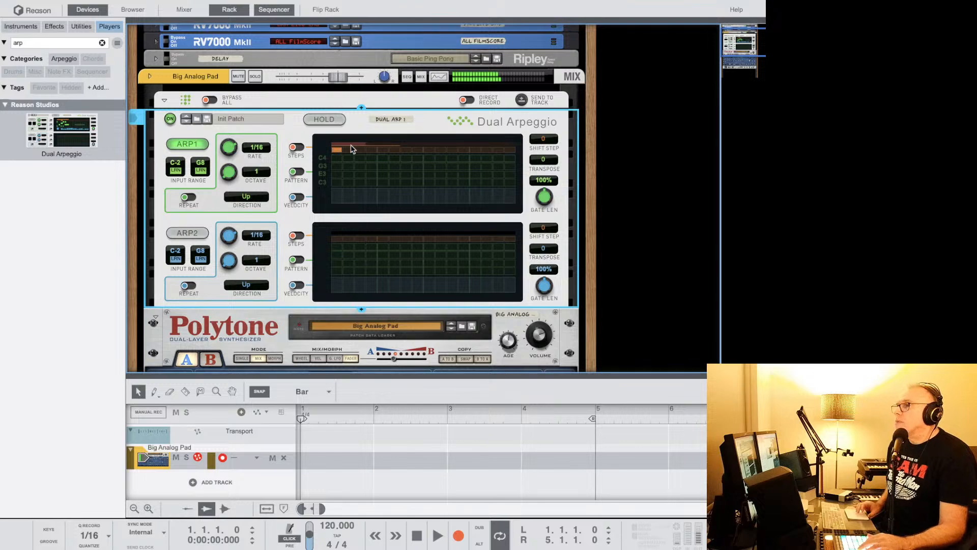
left_click(233, 120)
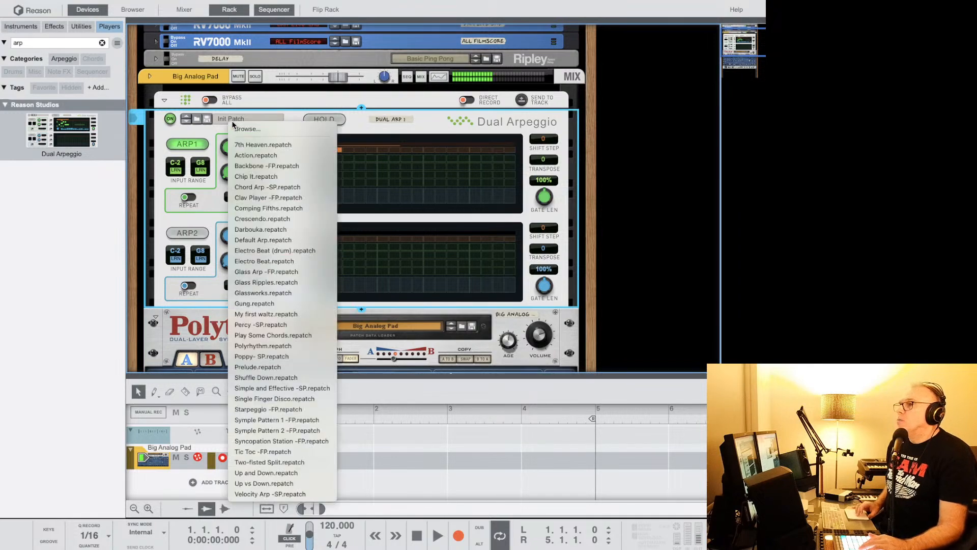
left_click(269, 209)
Add Softube's Tape Echoes VST3 effect directly below the Polytone synthesizer in the rack.
scroll(296, 219, "down", 10)
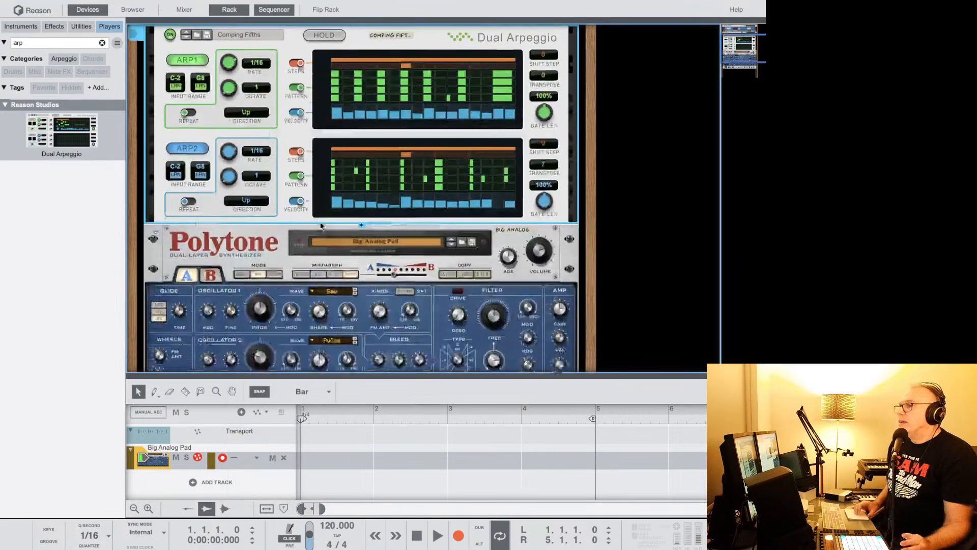
scroll(320, 225, "down", 1)
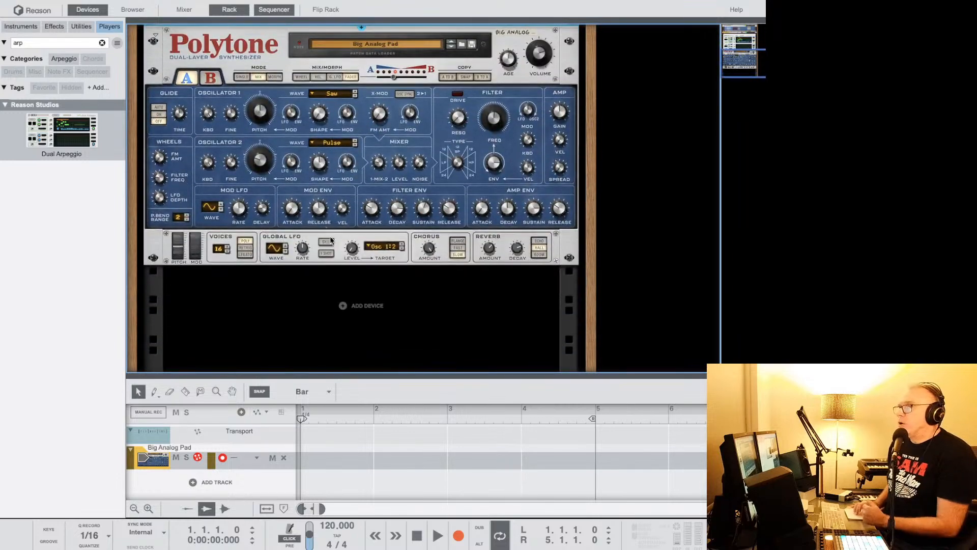
left_click(362, 253)
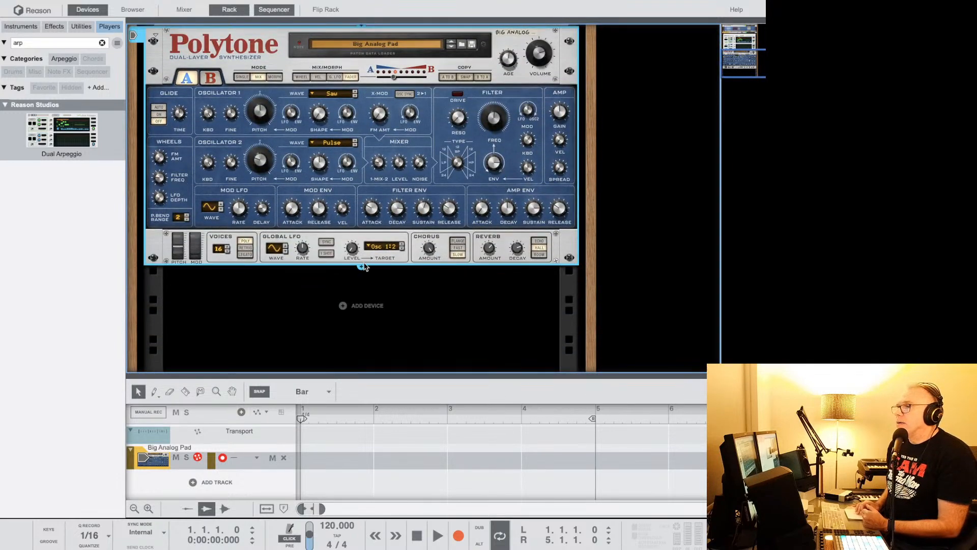
right_click(362, 266)
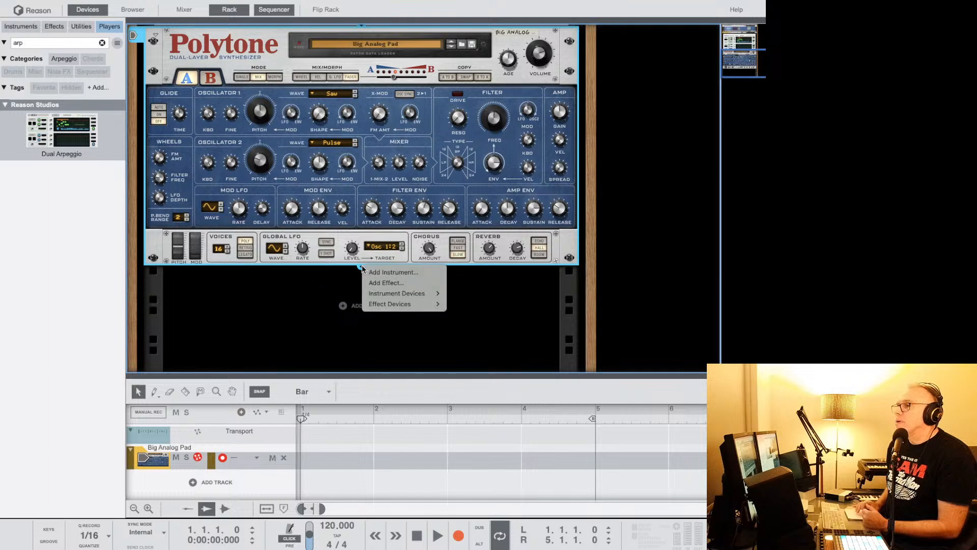
mouse_move(385, 297)
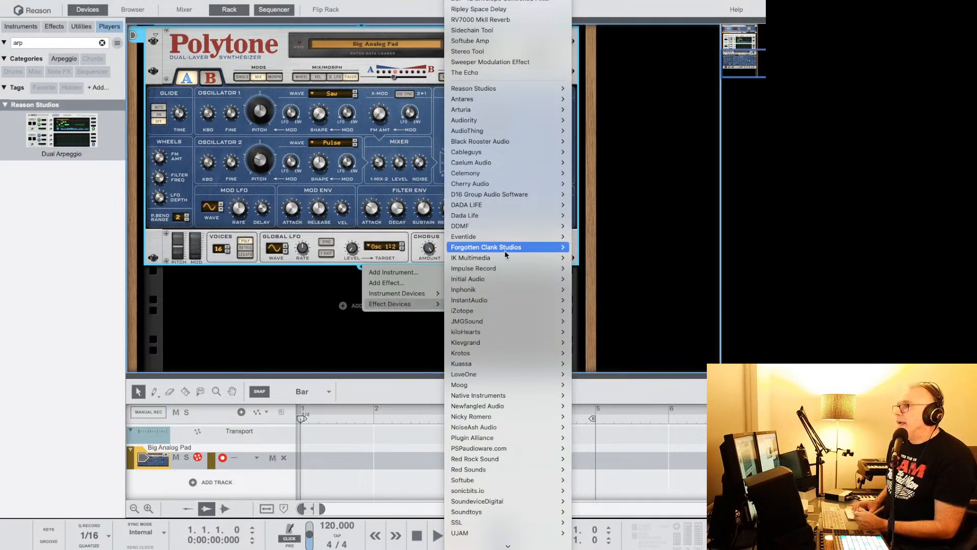
scroll(504, 251, "down", 2)
mouse_move(505, 247)
scroll(504, 247, "up", 2)
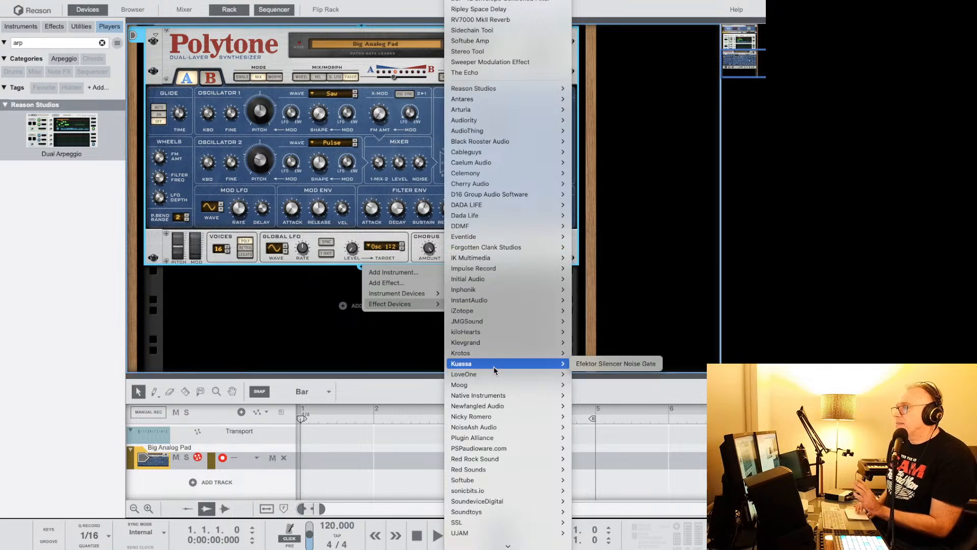
mouse_move(500, 520)
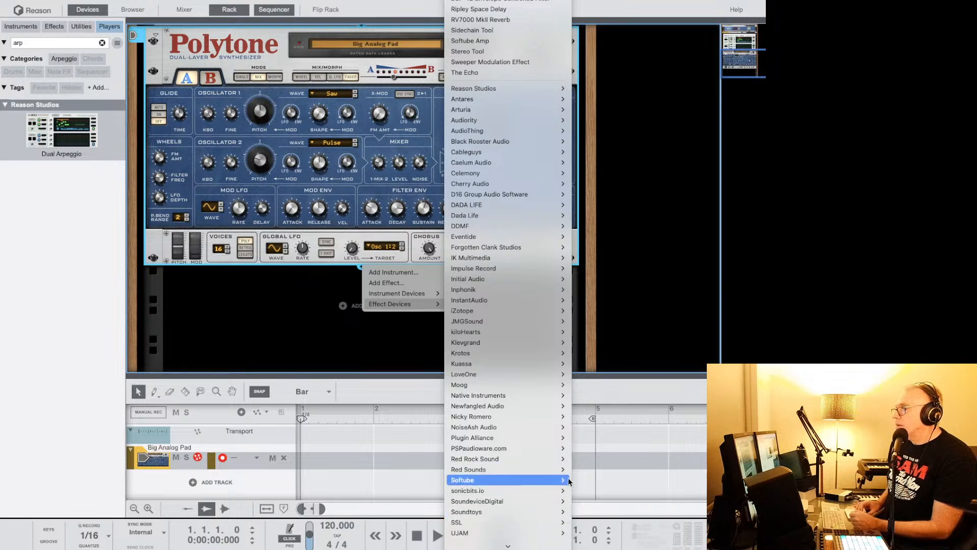
mouse_move(569, 481)
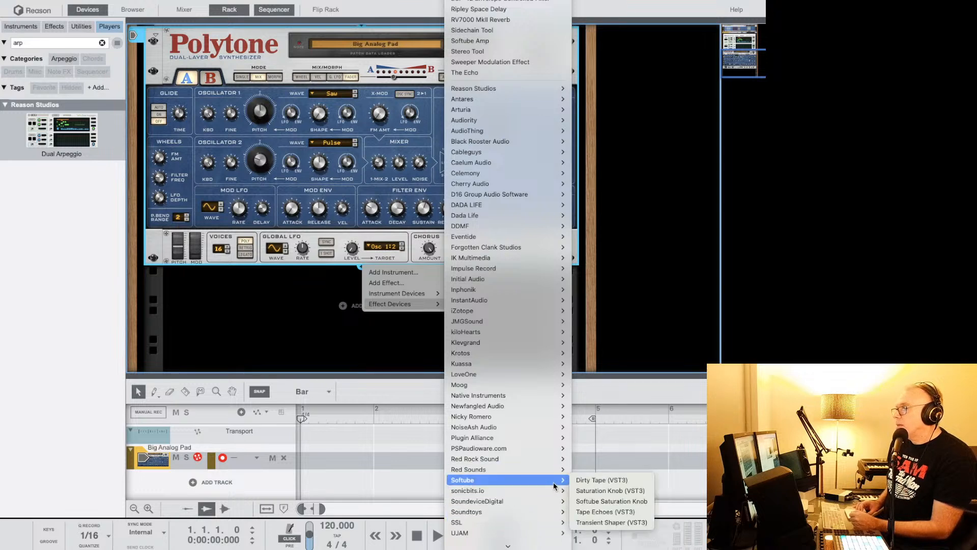
left_click(591, 503)
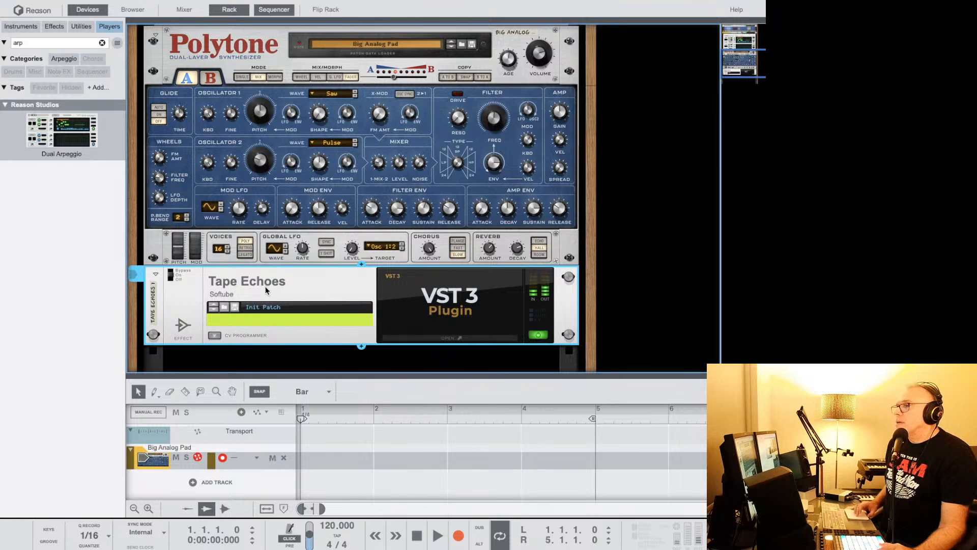
Raise the Tape Echoes delay time to just above 250 and switch the effect to Bypass and back.
left_click(449, 338)
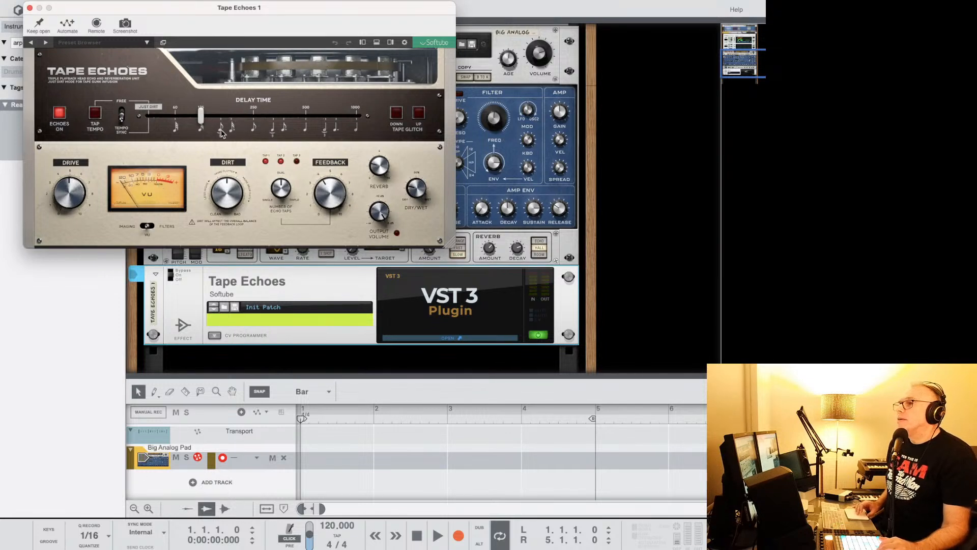
left_click_drag(201, 116, 264, 119)
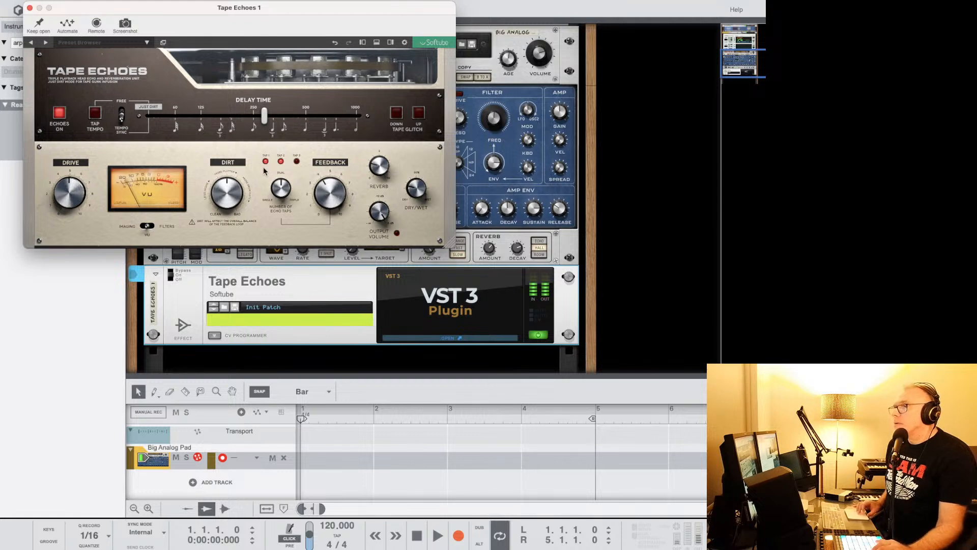
left_click(170, 273)
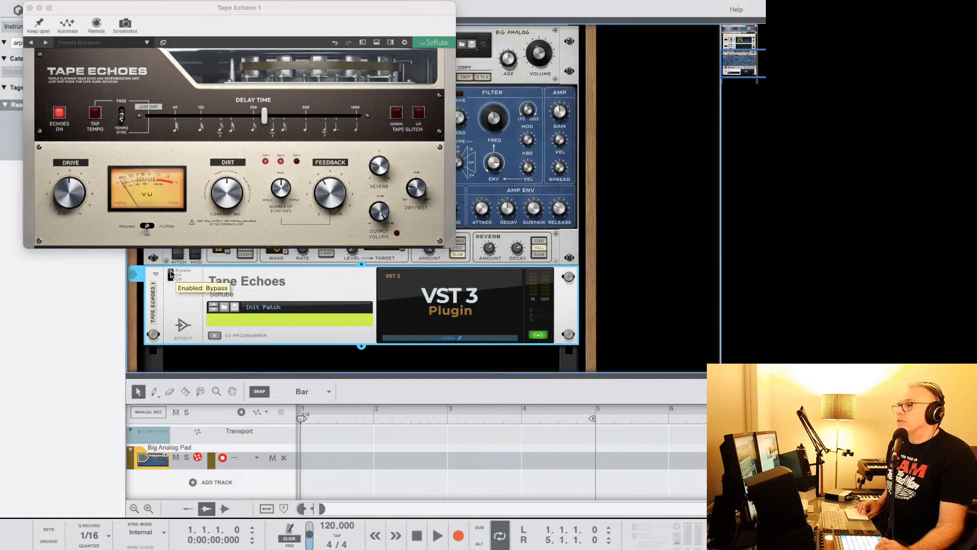
left_click(170, 273)
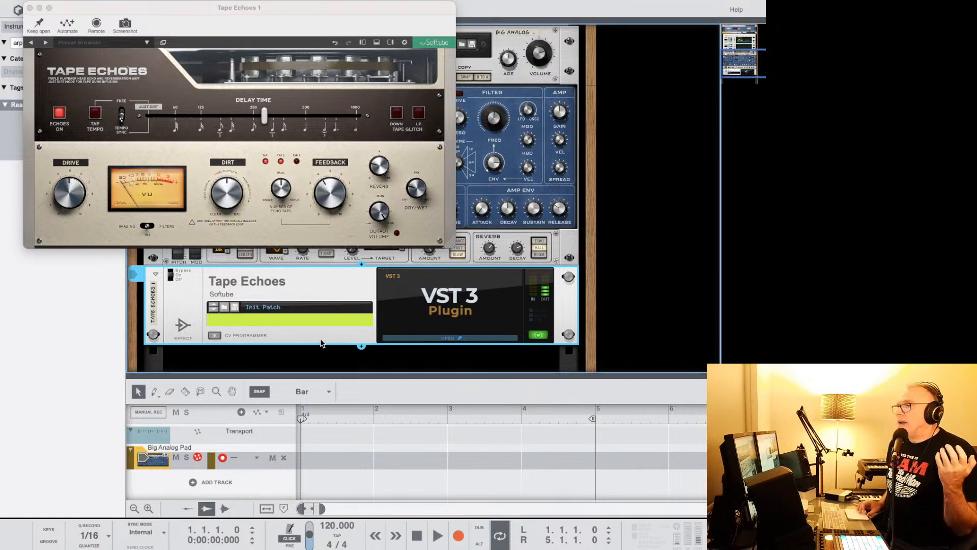
View the add-device options below and above the Tape Echoes effect, dismissing them without adding a device.
left_click(361, 346)
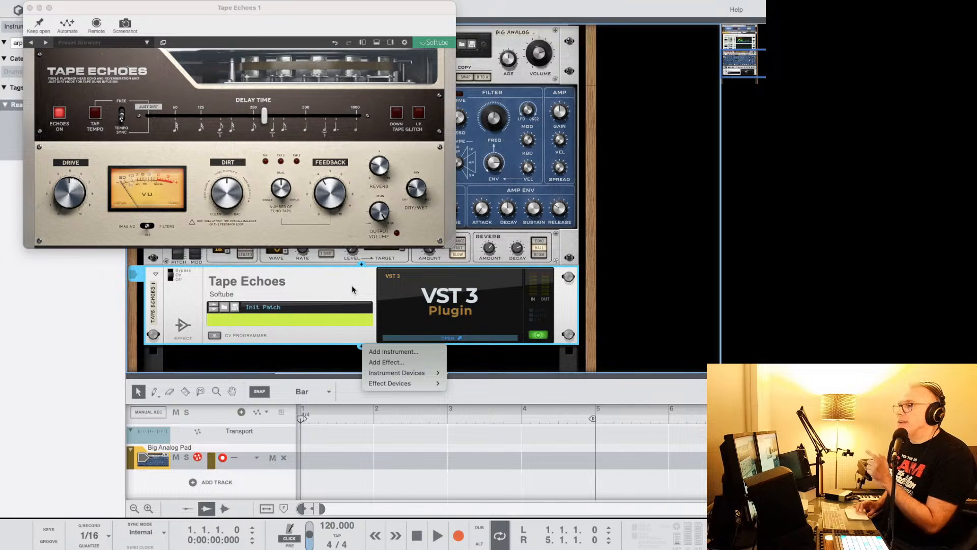
left_click(361, 266)
left_click(361, 266)
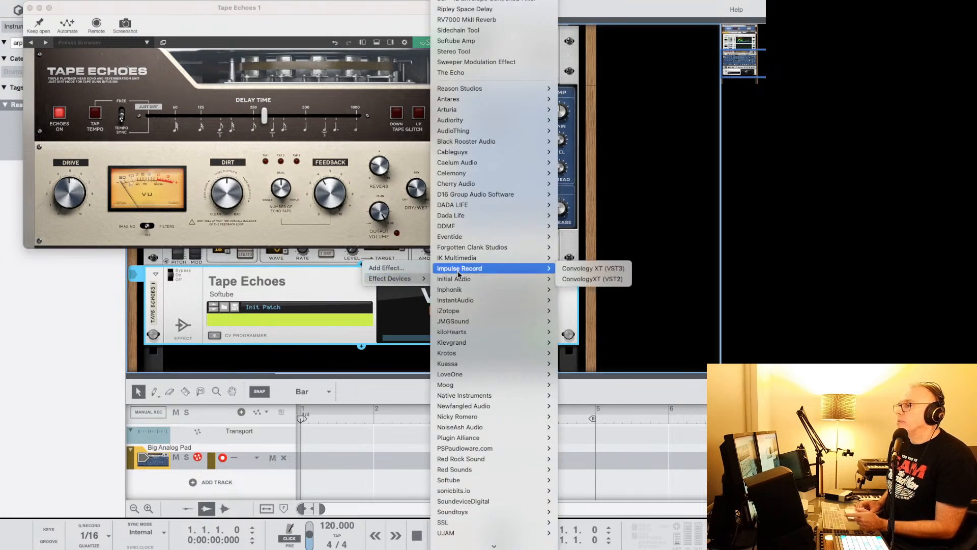
mouse_move(400, 282)
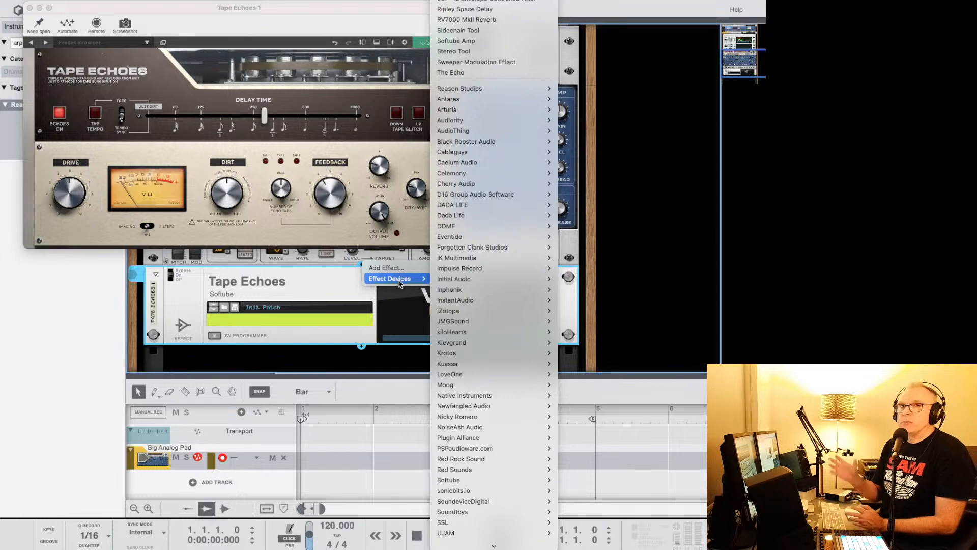
left_click(356, 301)
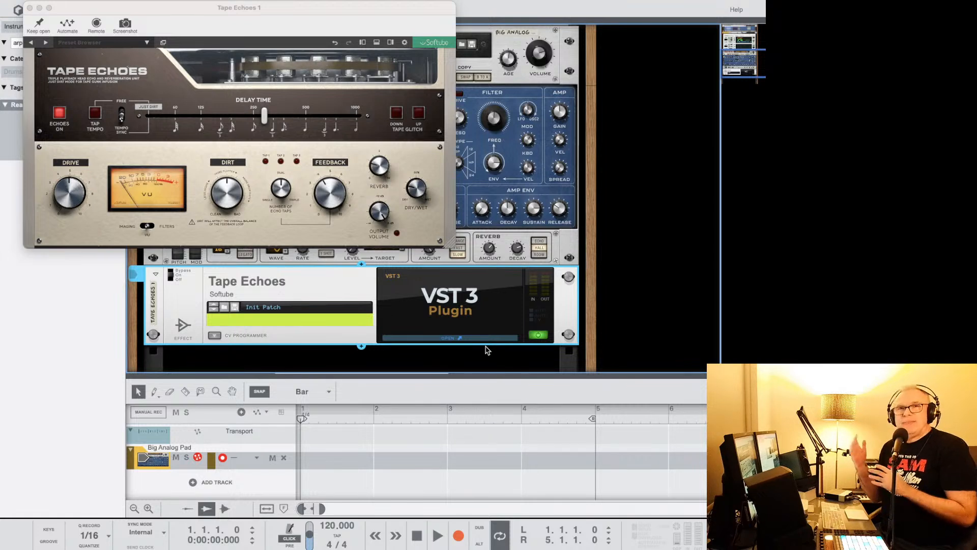
Switch to the web browser's Note Tool manual page and return to Reason.
key("super+Tab")
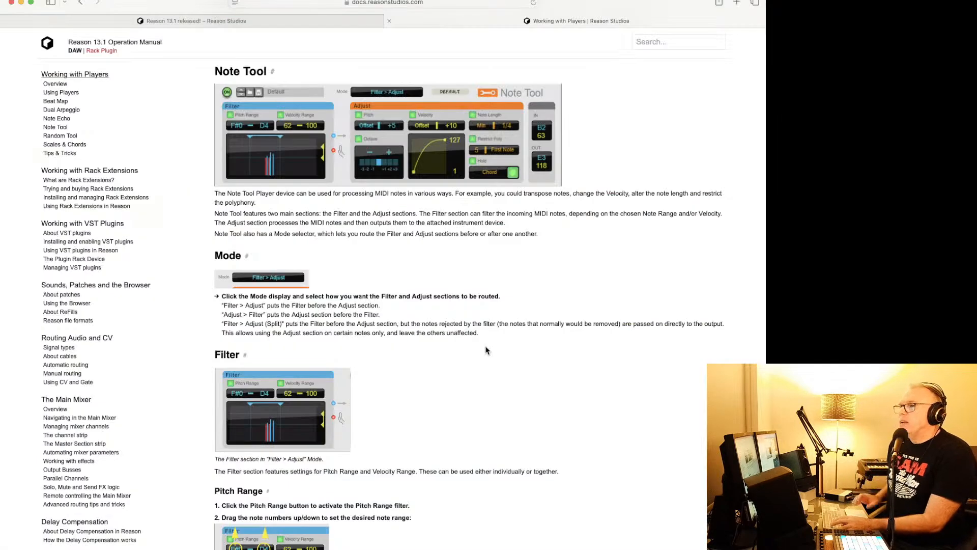
key("super+Tab")
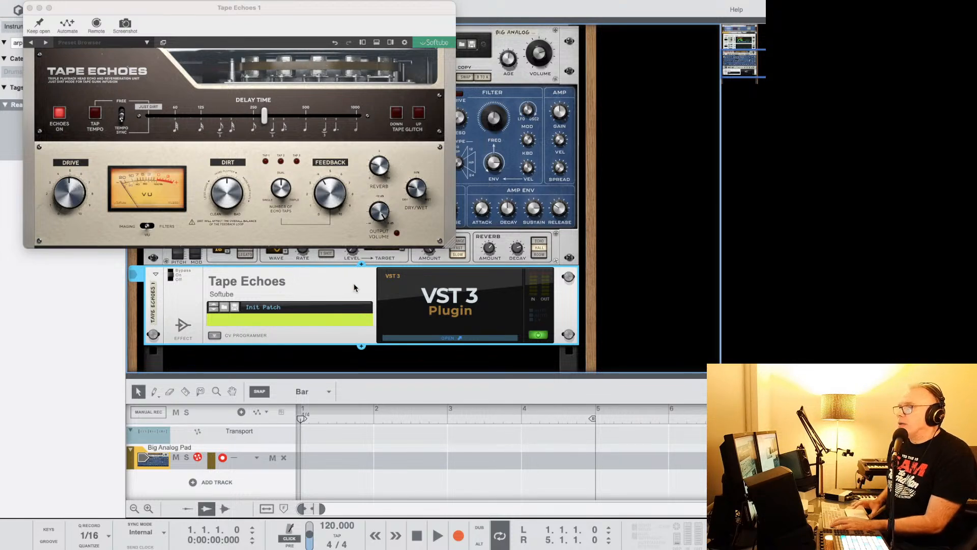
key("Tab")
key("Tab")
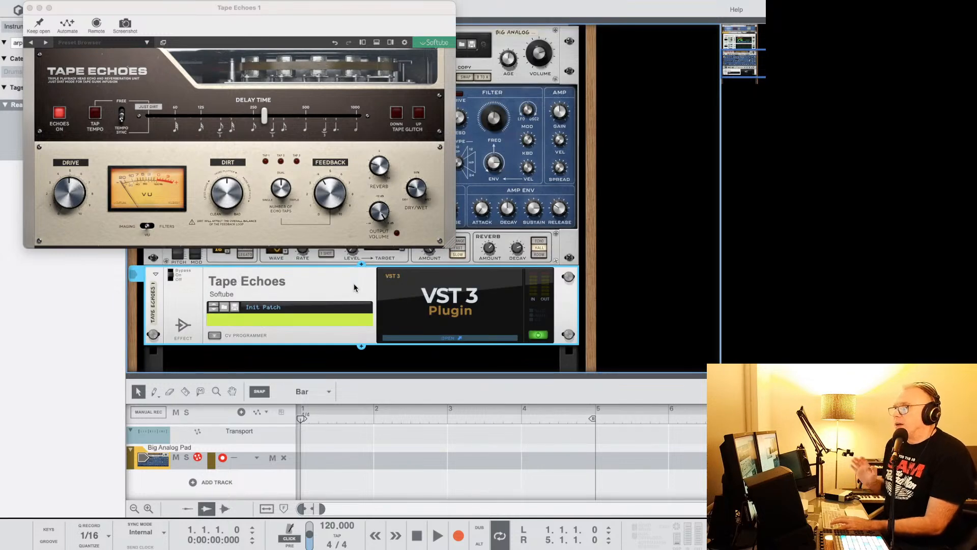
key("Tab")
key("Tab")
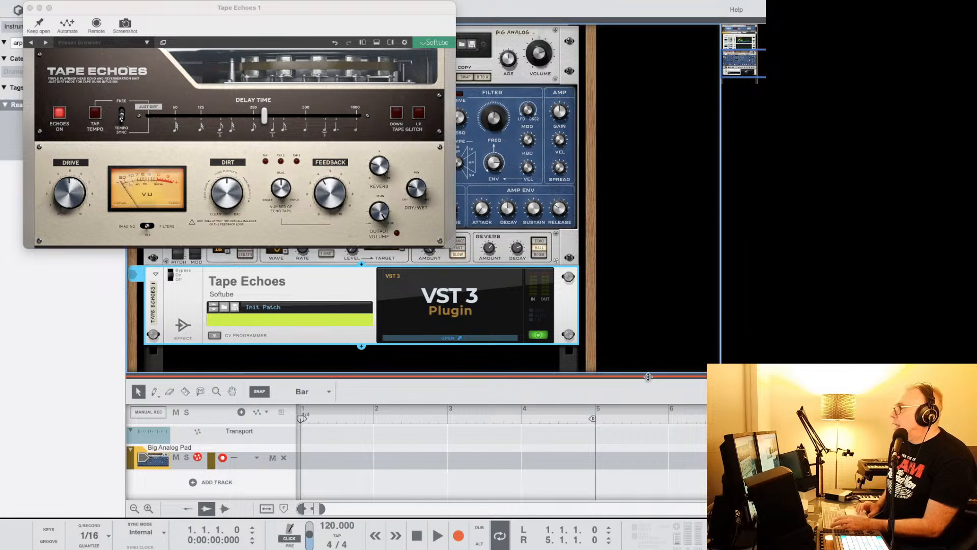
Create a one-bar clip at bar 1 on the Big Analog Pad track.
left_click(412, 467)
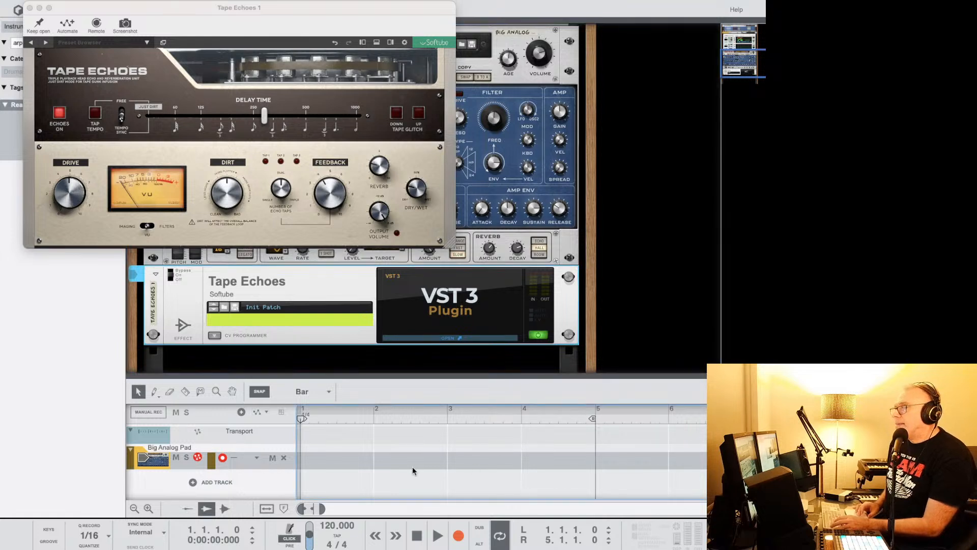
double_click(338, 460)
Close the Tape Echoes plugin window and delete the Tape Echoes effect from the rack.
left_click(170, 271)
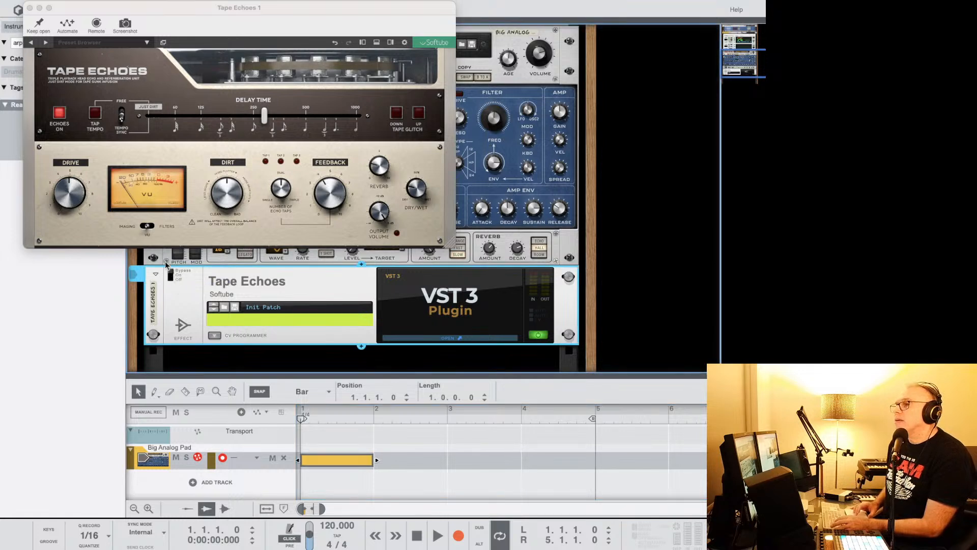
left_click(30, 8)
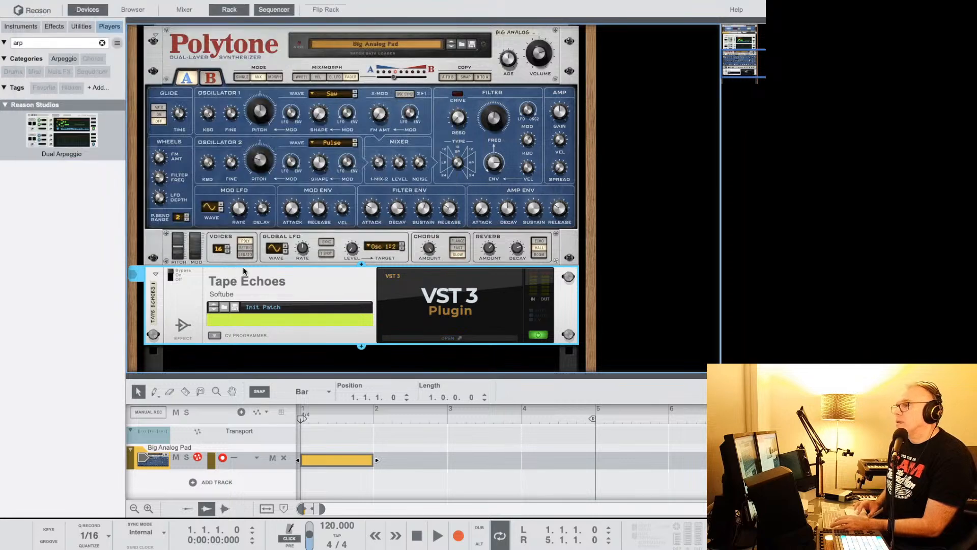
key("Delete")
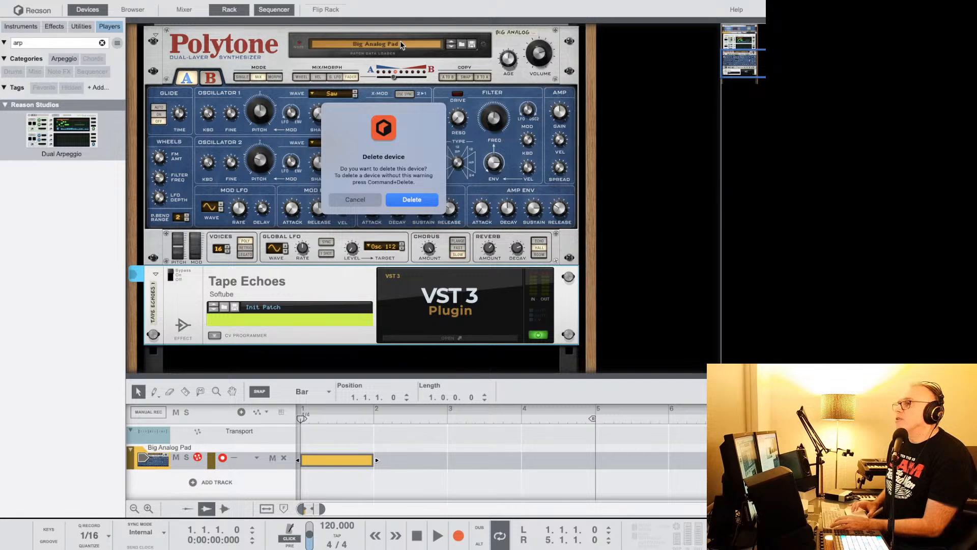
left_click(411, 194)
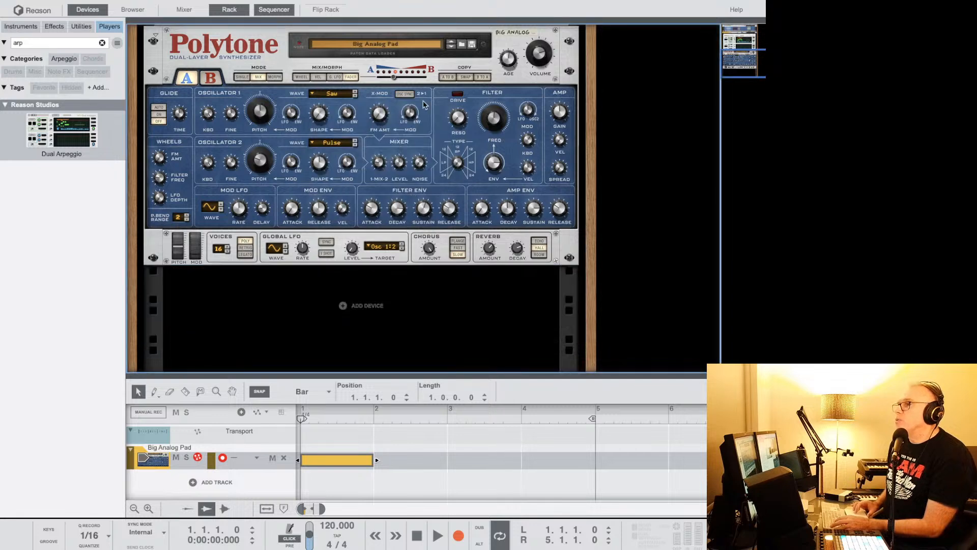
Load the Keys to the Pad patch on the Polytone synthesizer.
left_click(408, 45)
scroll(436, 351, "down", 10)
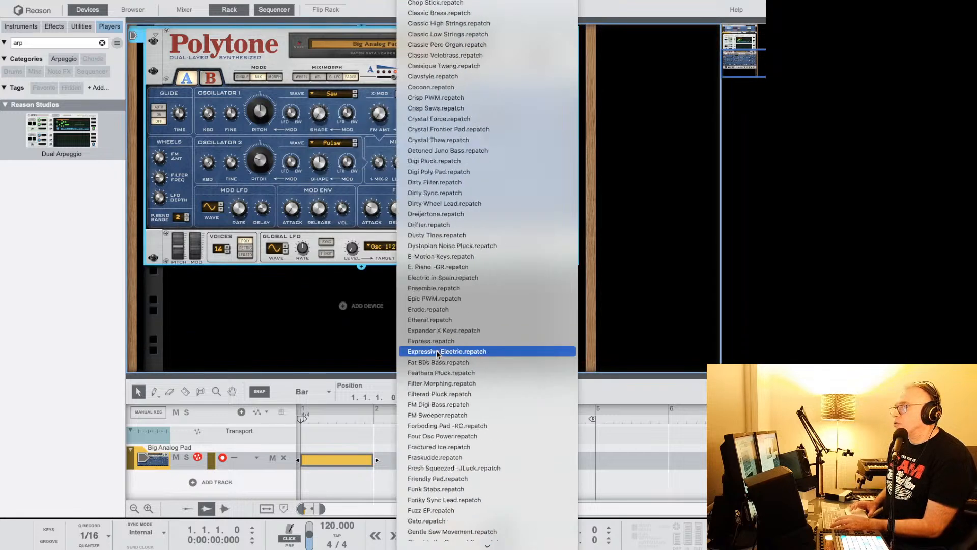
scroll(436, 353, "down", 10)
left_click(437, 352)
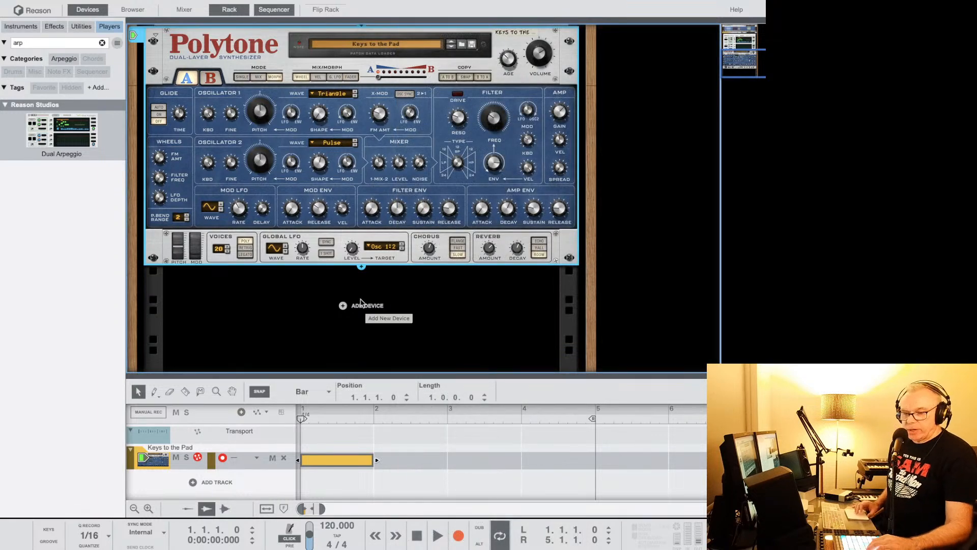
Open the Keys to the Pad clip and draw 1/16 notes at 1.1.1, 1.2.1 and, at a higher pitch, 1.2.2, redrawing the last one.
double_click(320, 464)
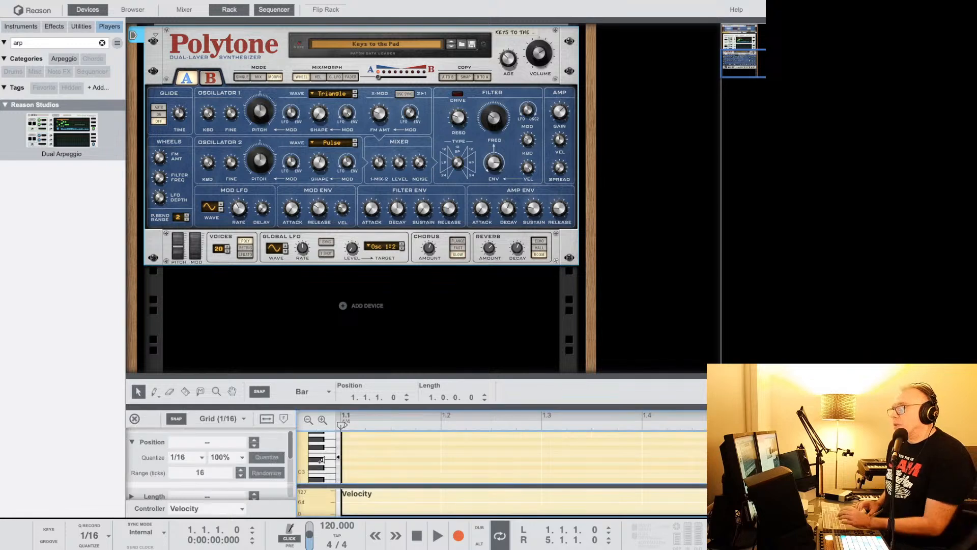
double_click(347, 460)
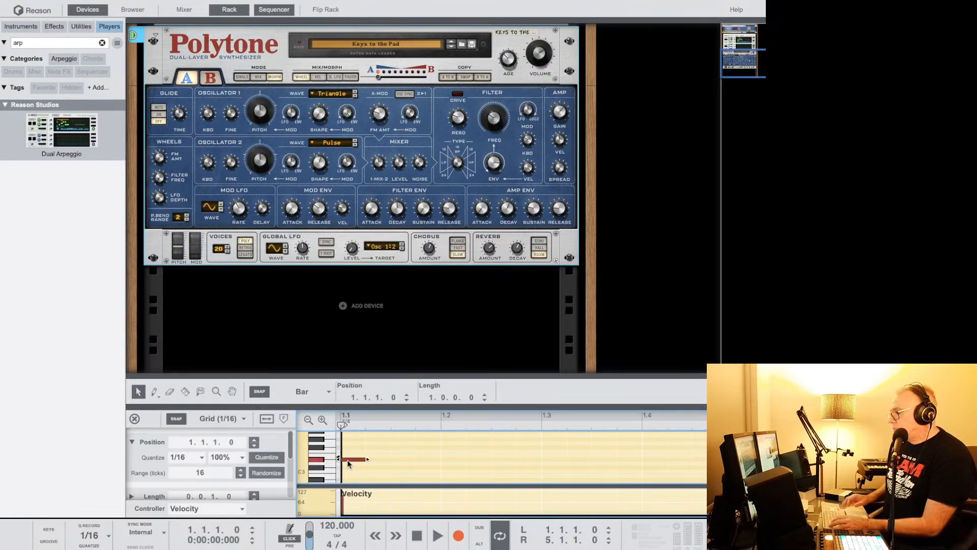
double_click(458, 460)
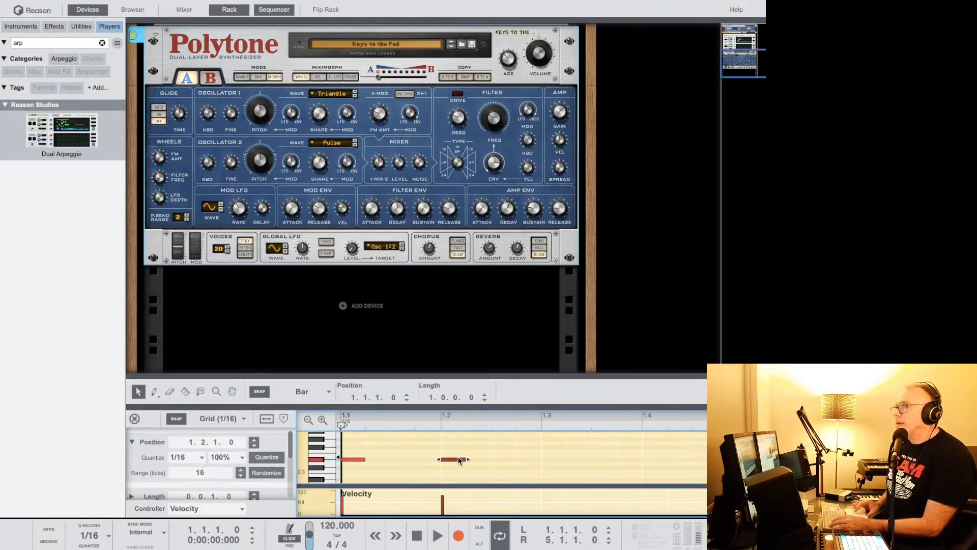
double_click(481, 446)
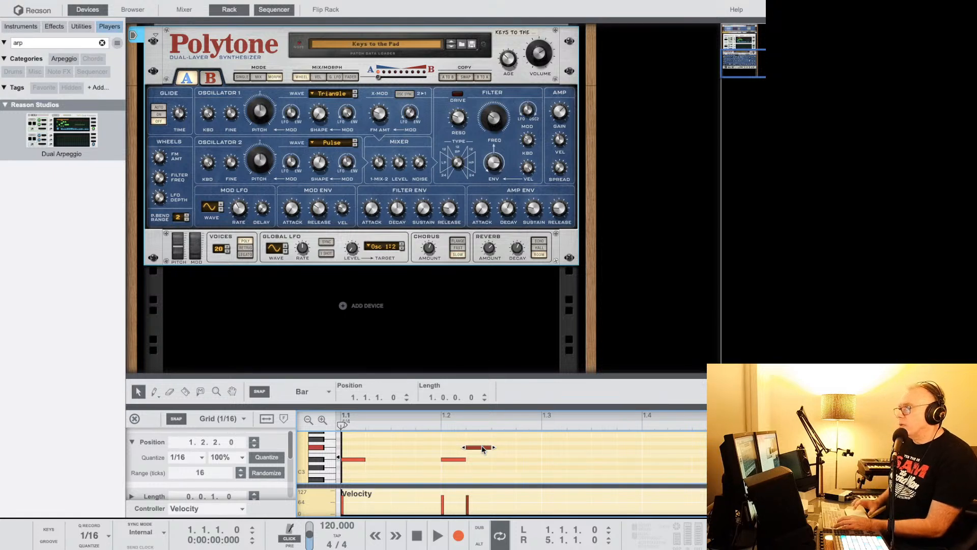
key("Delete")
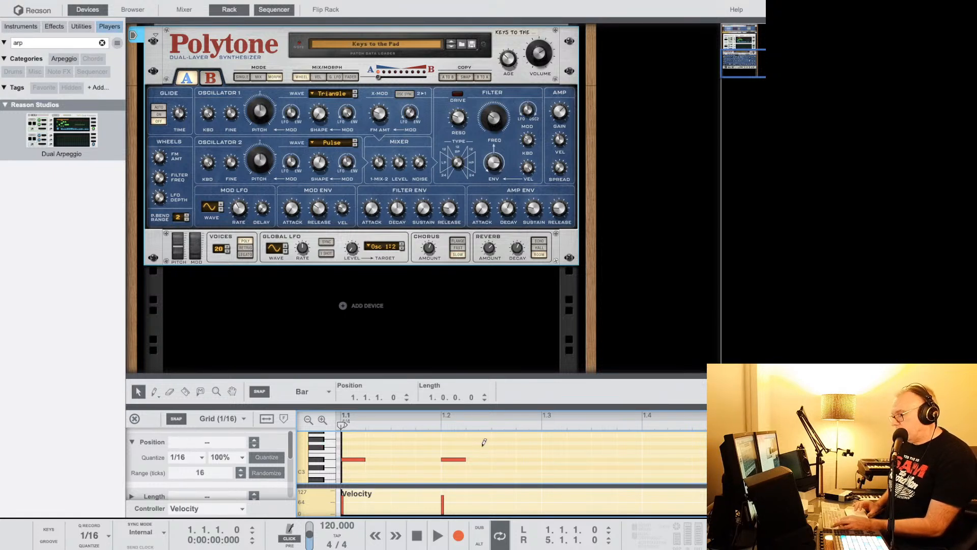
double_click(481, 447)
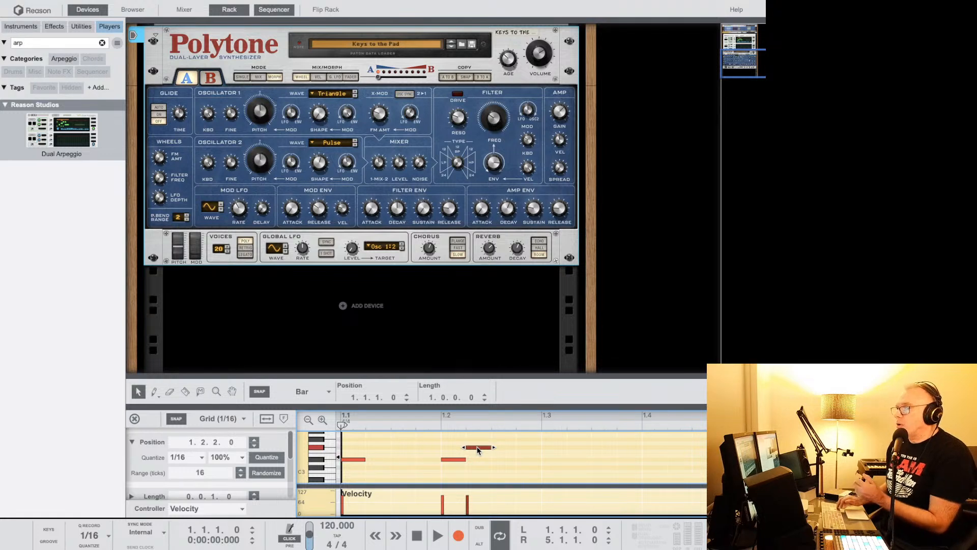
Nudge the pitch of the note at 1.2.2 in the clip, leaving it one semitone above where it was drawn.
key("Left")
key("Right")
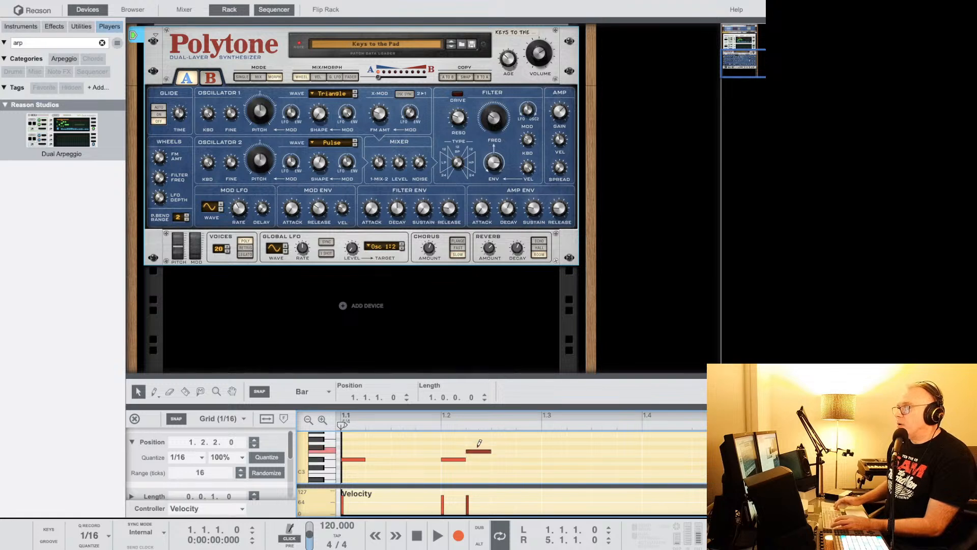
left_click_drag(478, 446, 478, 442)
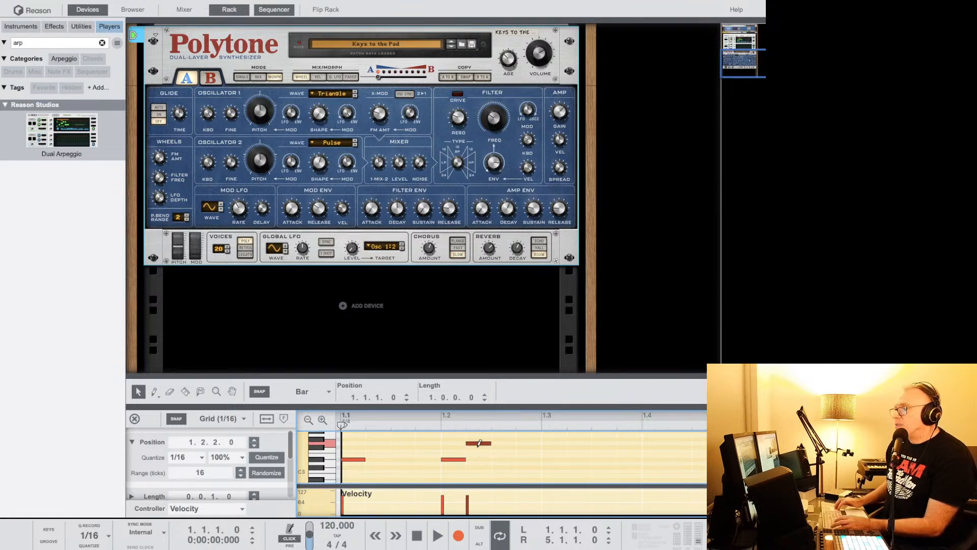
key("super+Left")
key("super+Right")
key("super+Up")
key("super+Down")
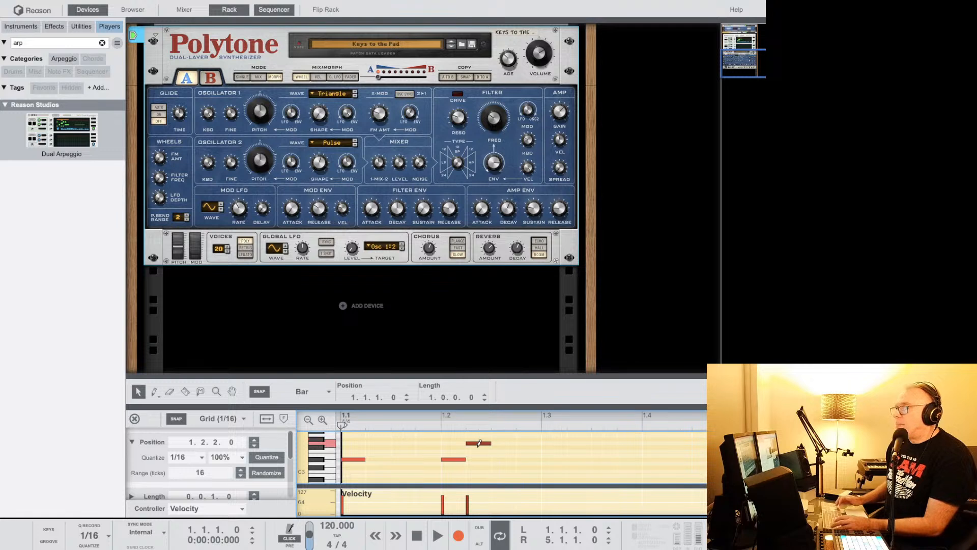
key("super+Left")
key("super+Right")
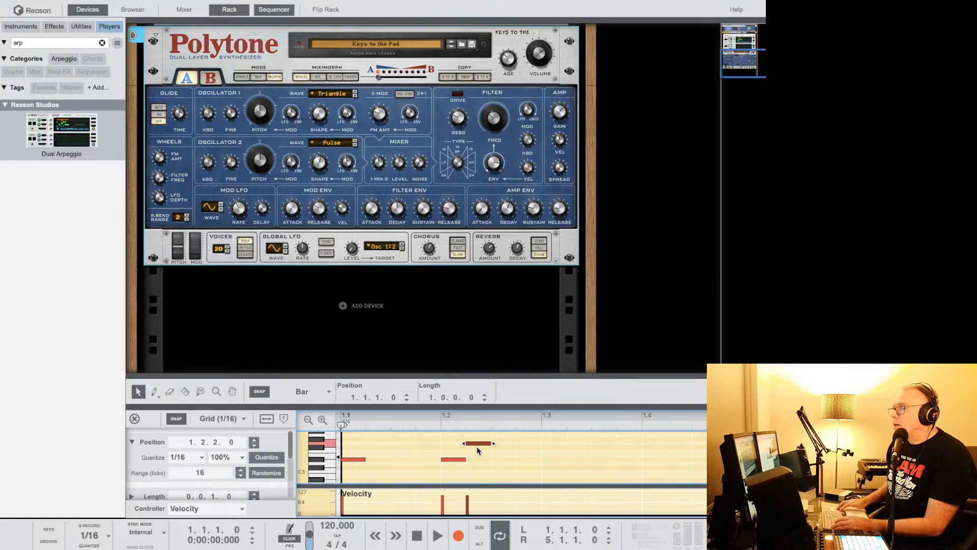
Step the note selection back to the first note at 1.1.1 and forward to the note at 1.2.2, repeating the pass.
key("Left")
key("Left")
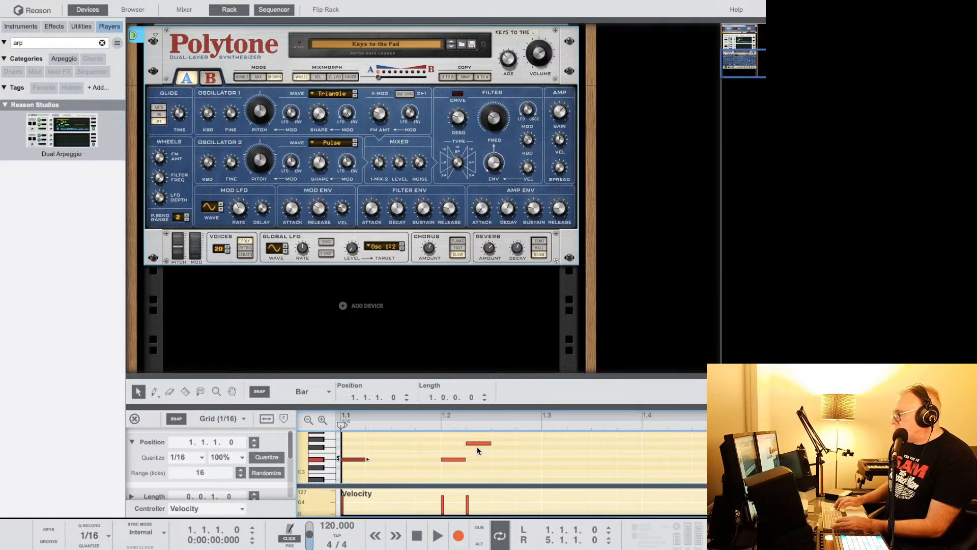
key("Right")
key("Right")
key("Left")
key("Left")
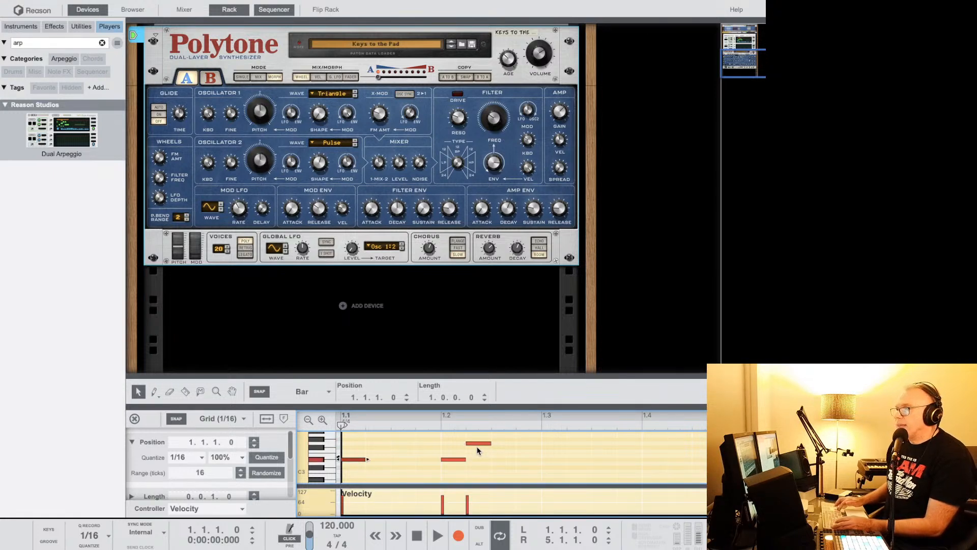
key("Right")
key("Right")
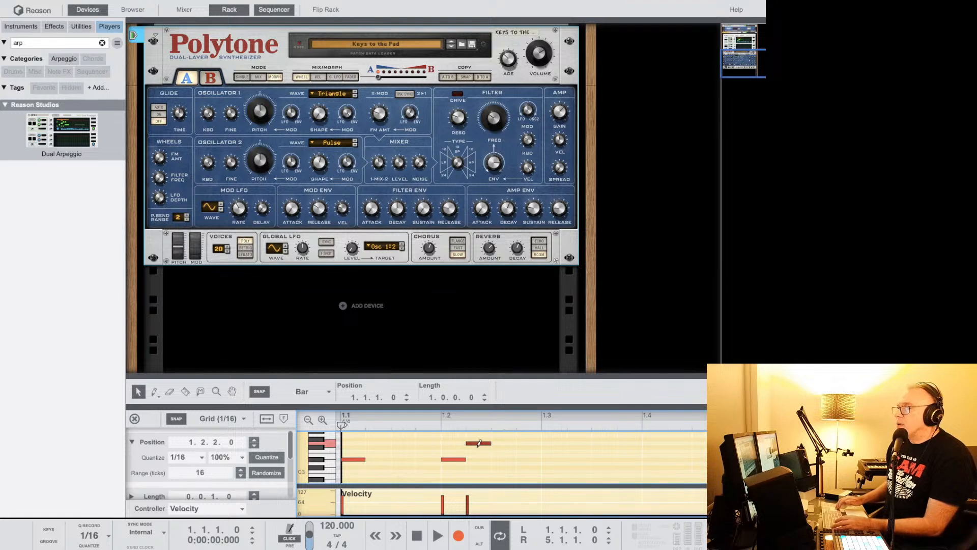
Transpose the note at 1.2.2 down to the same pitch as the other notes and raise it one octave to D#4.
key("Down")
key("Down")
key("Down")
key("Down")
key("Down")
key("Down")
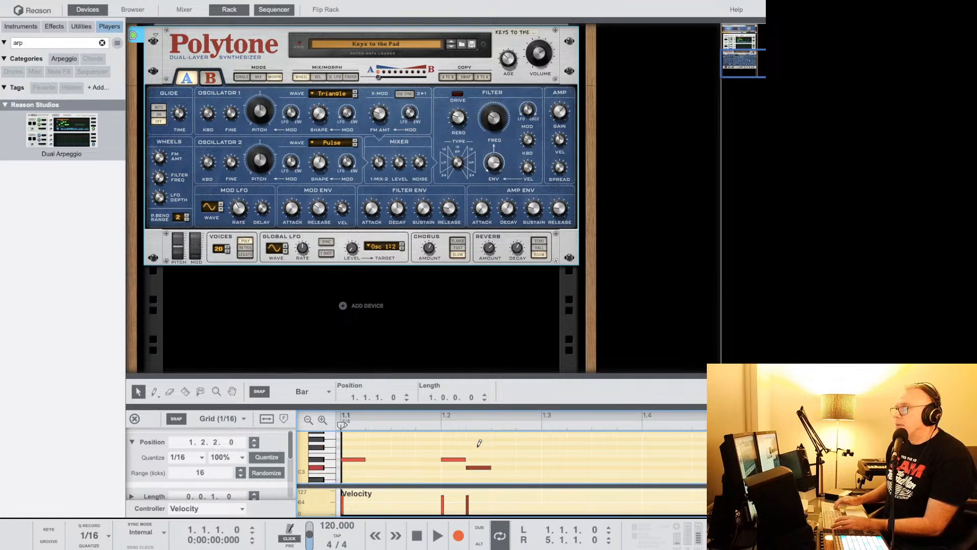
key("Up")
key("Up")
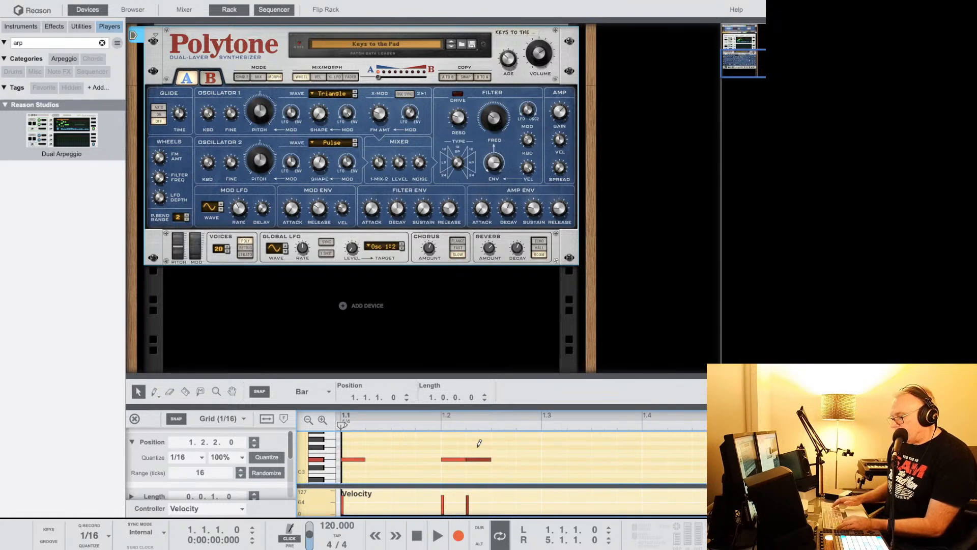
key("shift+Up")
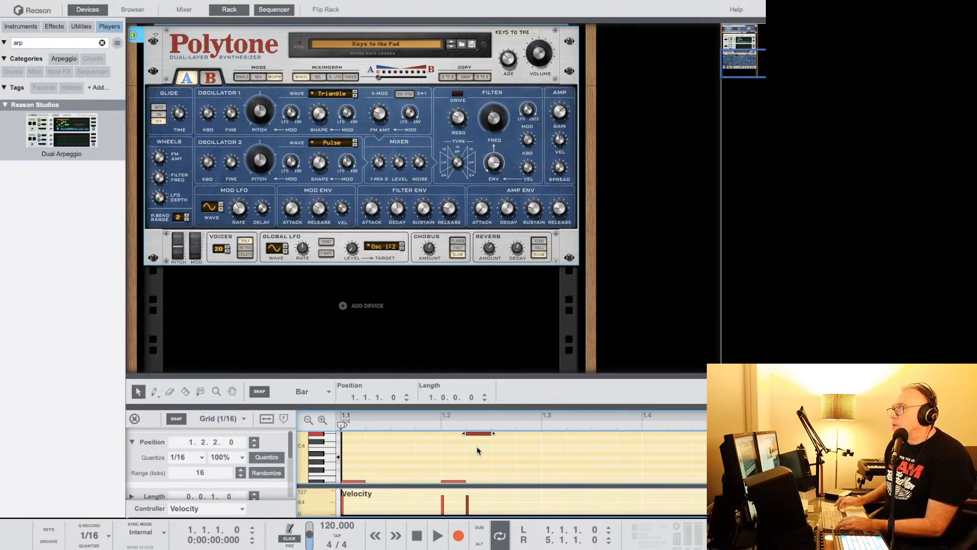
Step the selection back and forth between the notes in the clip, ending on the D#4 note at 1.2.2.
key("Left")
key("Right")
key("Left")
key("Right")
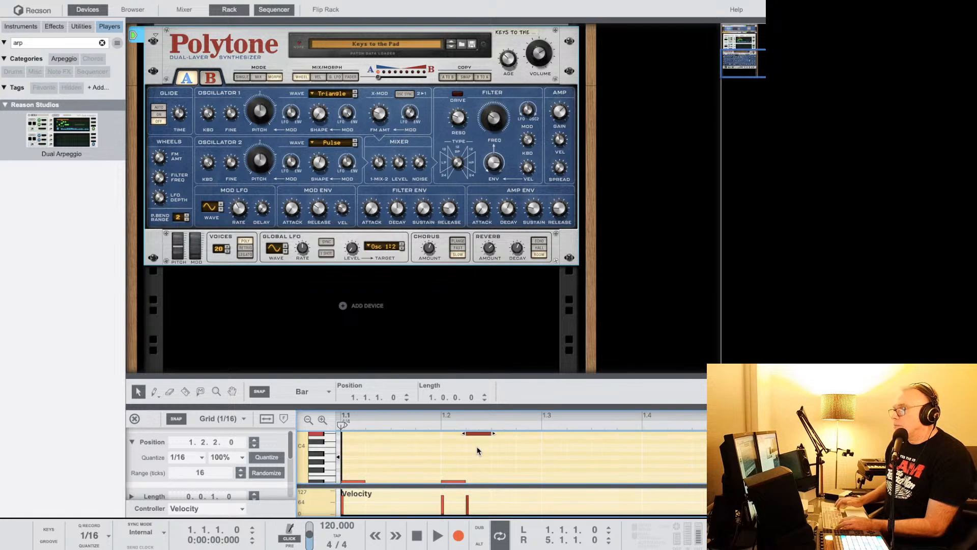
key("Left")
key("Right")
key("Left")
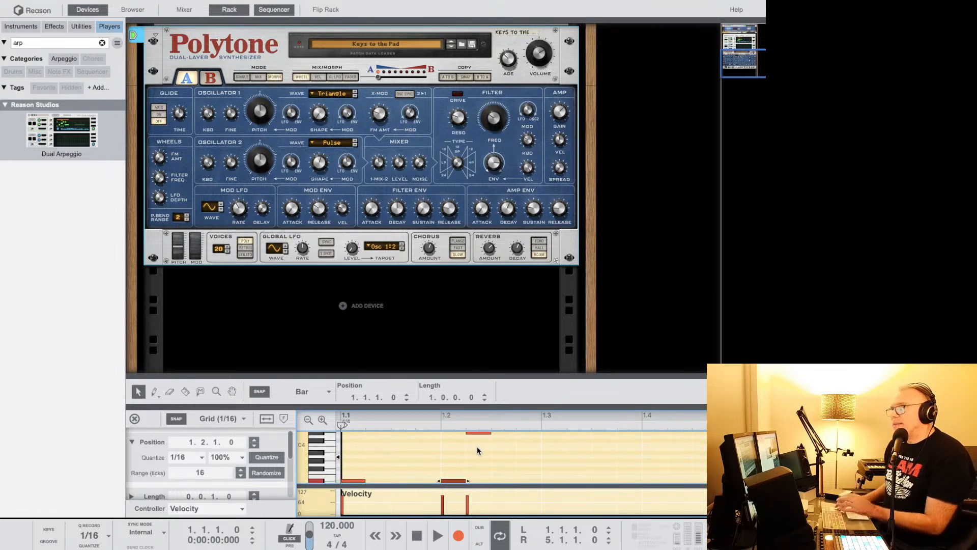
key("Left")
key("Right")
key("Right")
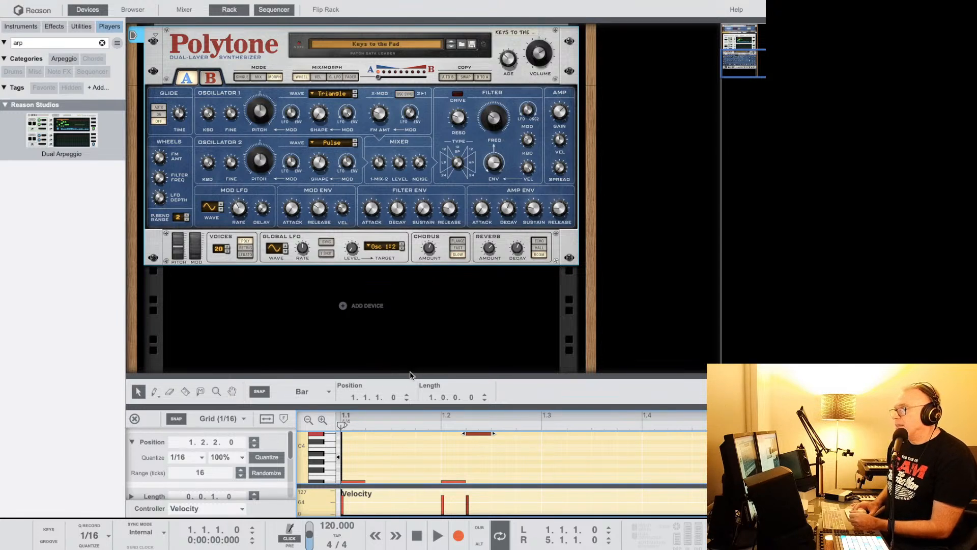
Enlarge the sequencer area and close the note editor to return to the arrangement.
left_click_drag(410, 375, 410, 334)
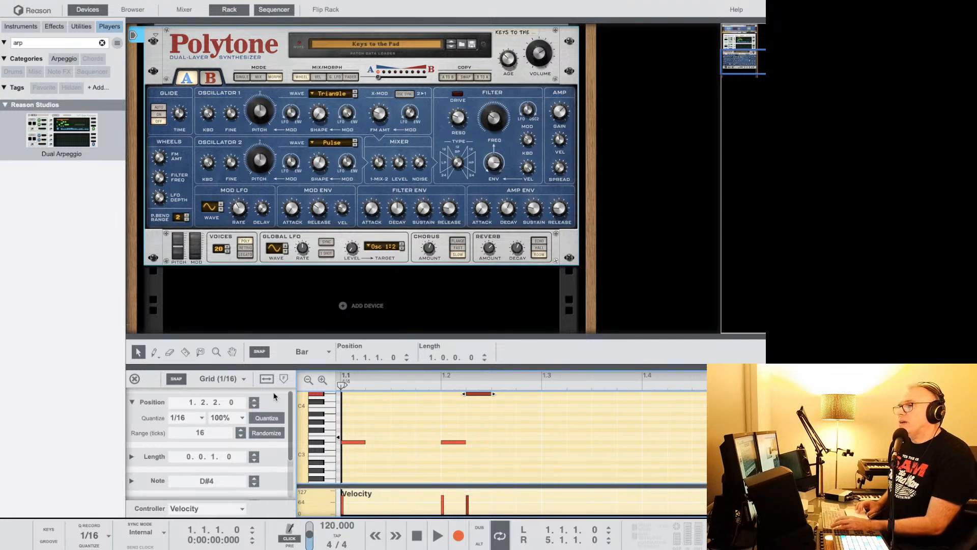
left_click(135, 379)
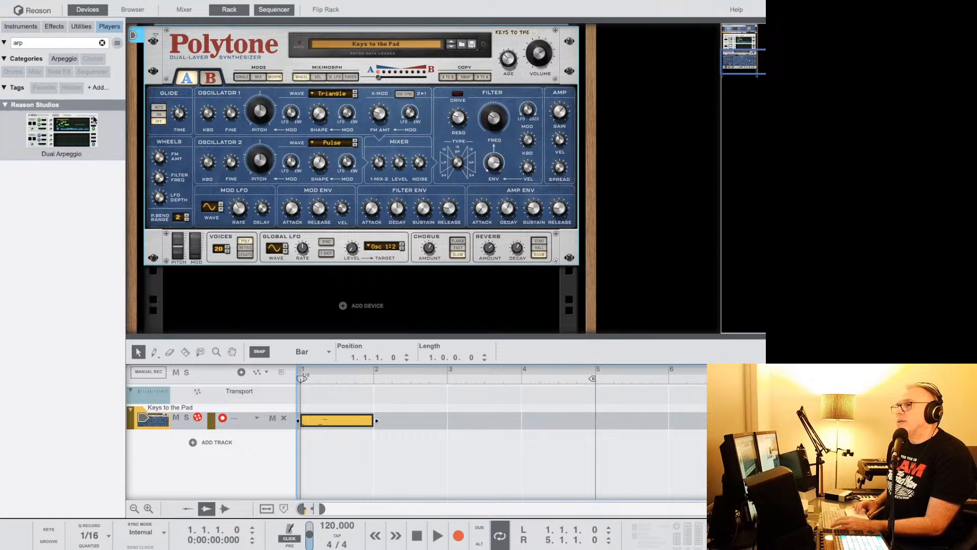
Open the patch Browser and search all locations for "synth loop".
double_click(57, 43)
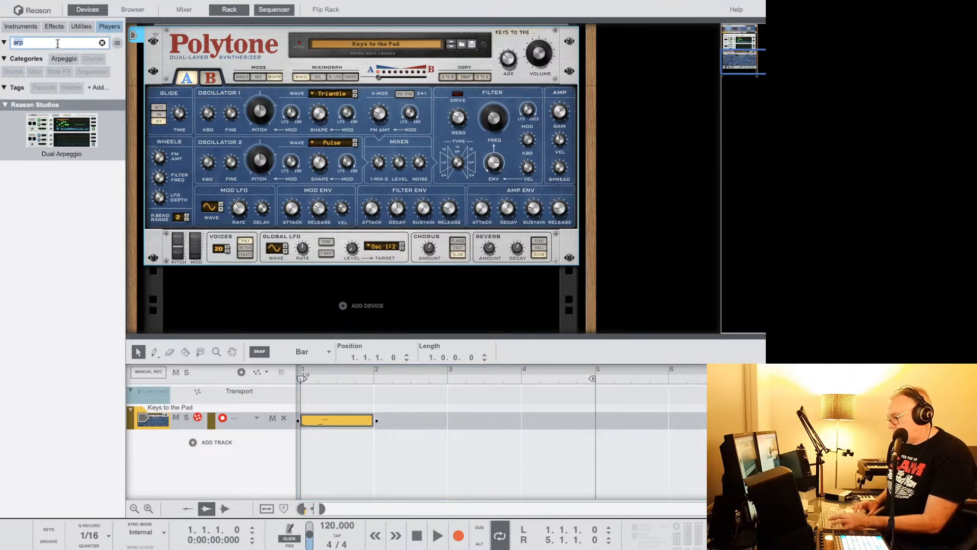
key("F3")
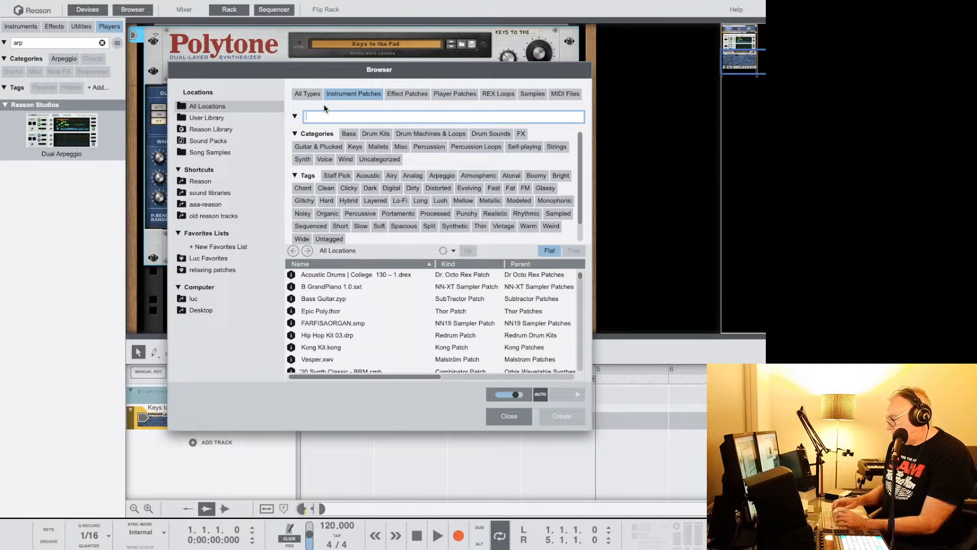
type("sy")
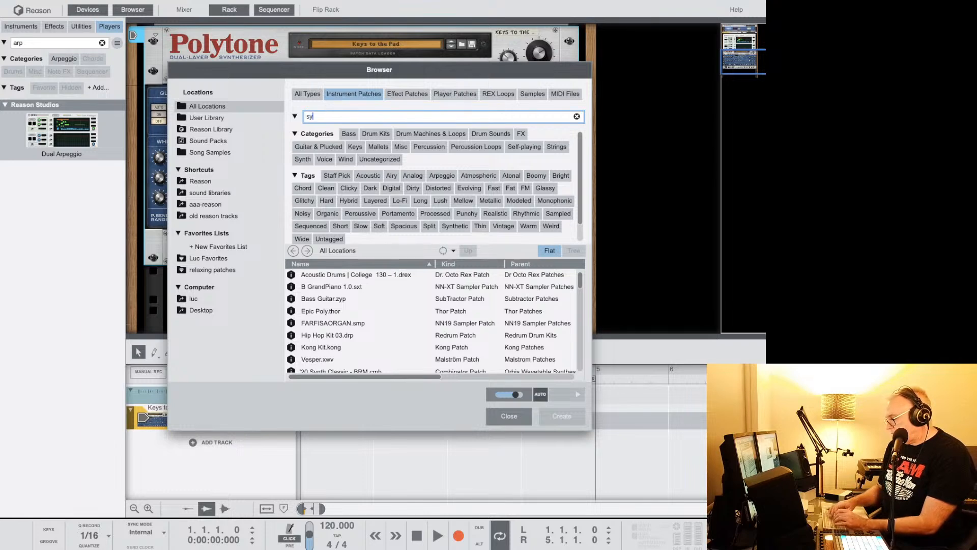
type("nth loop")
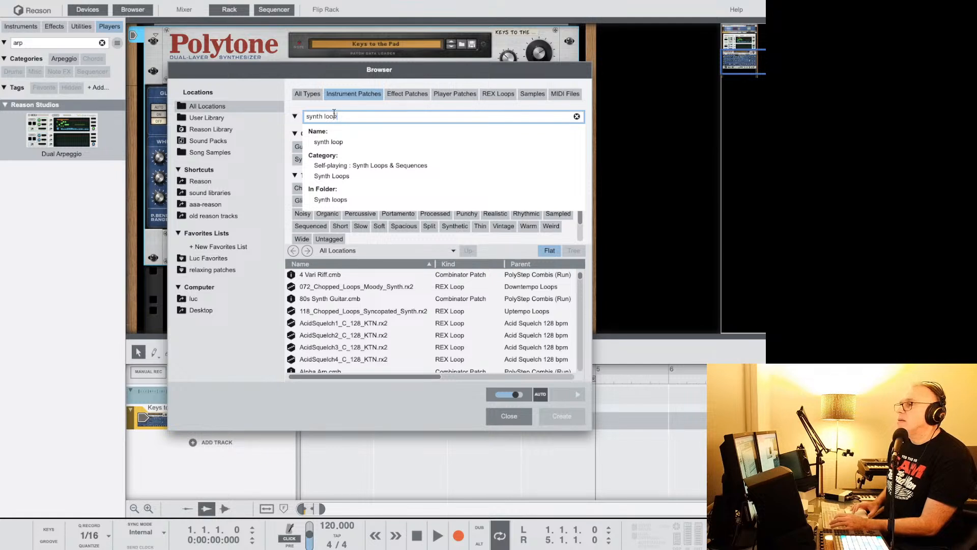
Audition the AcidSquelch2_C_128_KTN.rx2 loop, create a Dr. OctoRex device from it, and undo the creation.
left_click(347, 335)
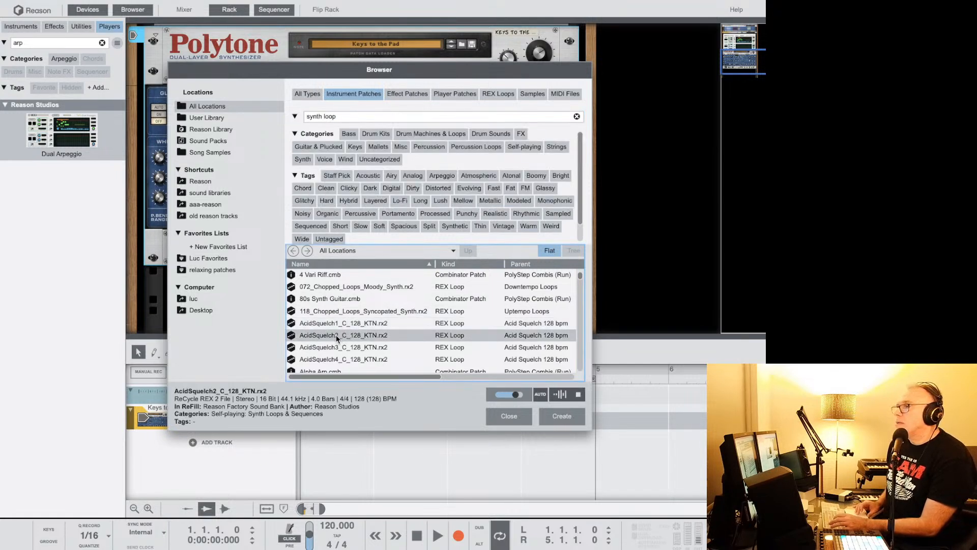
key("space")
key("space")
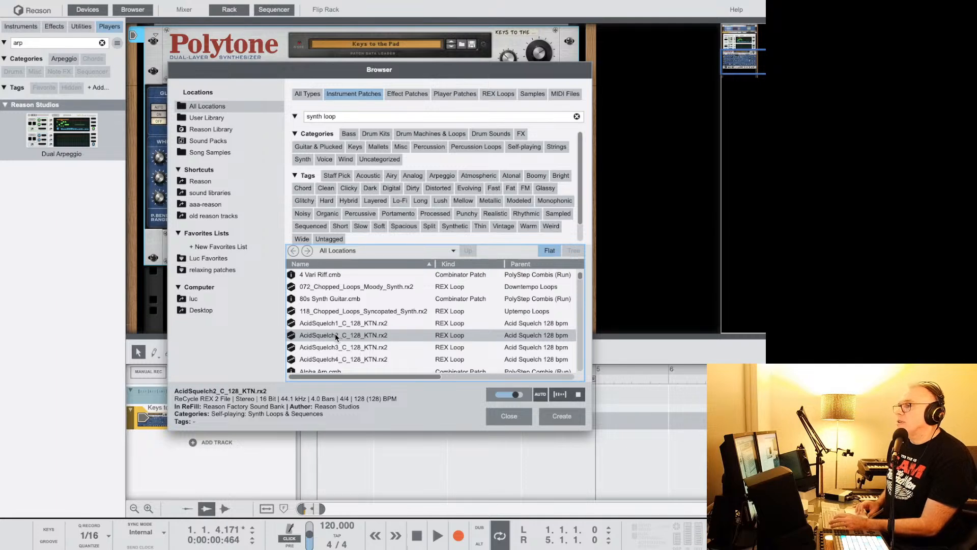
double_click(335, 334)
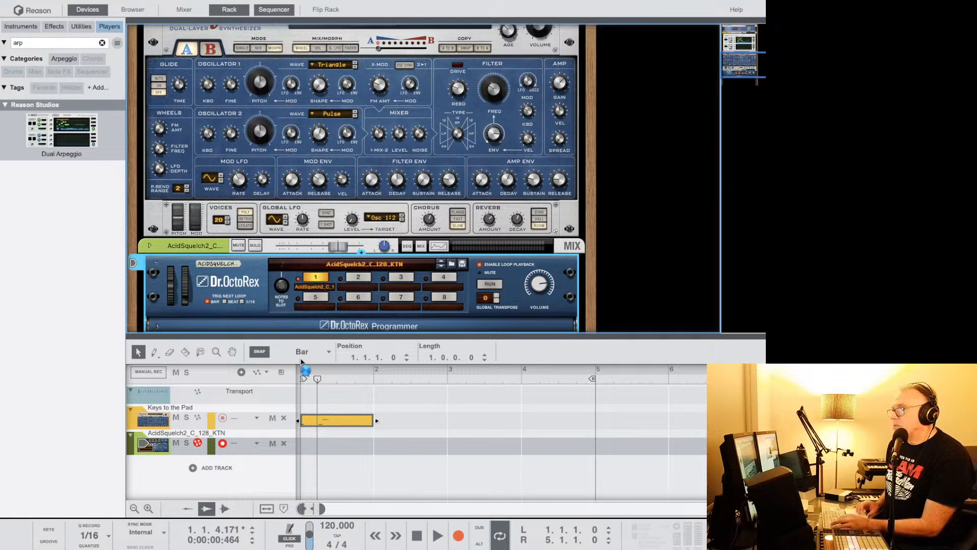
key("ctrl+z")
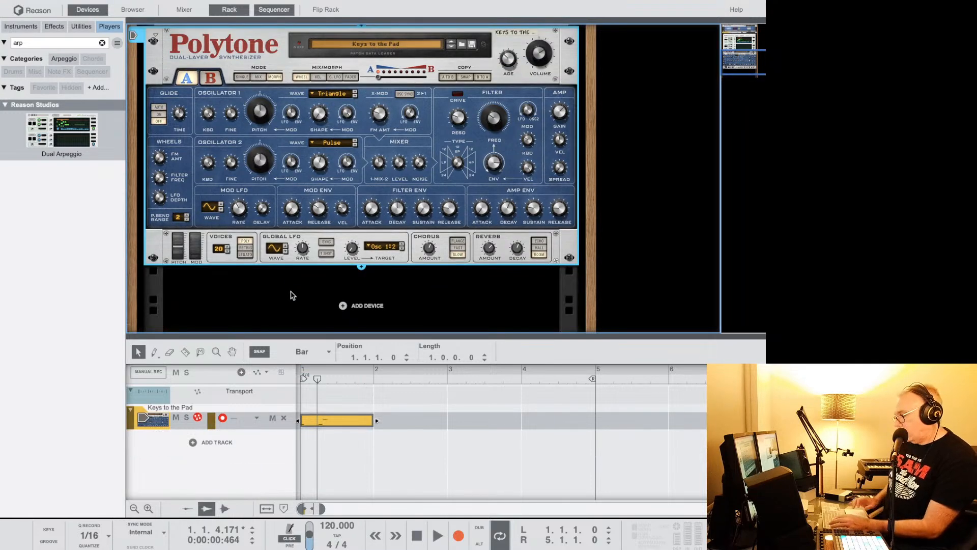
Reopen the Browser, look through the results for "synth loop", and collapse and expand the category and tag filters.
double_click(292, 295)
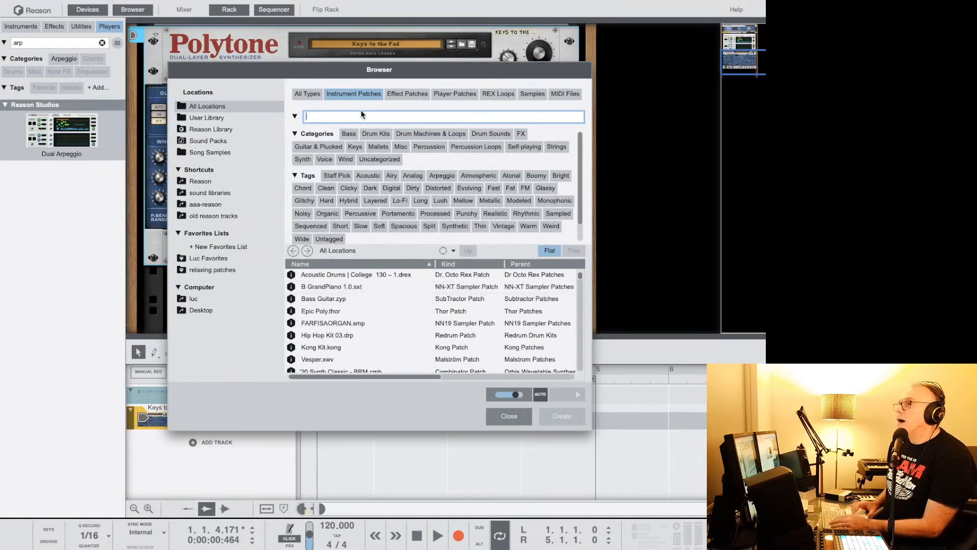
type("synth loop")
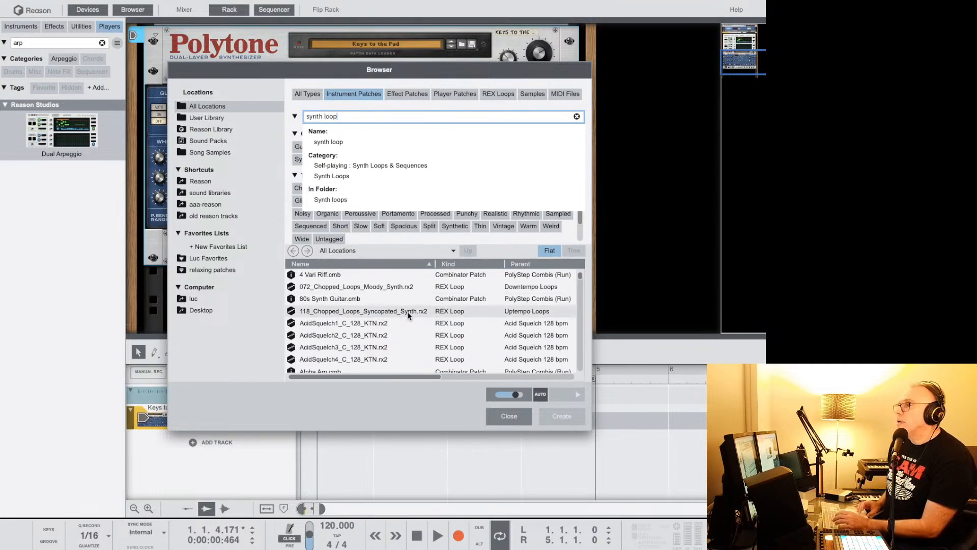
scroll(407, 312, "down", 5)
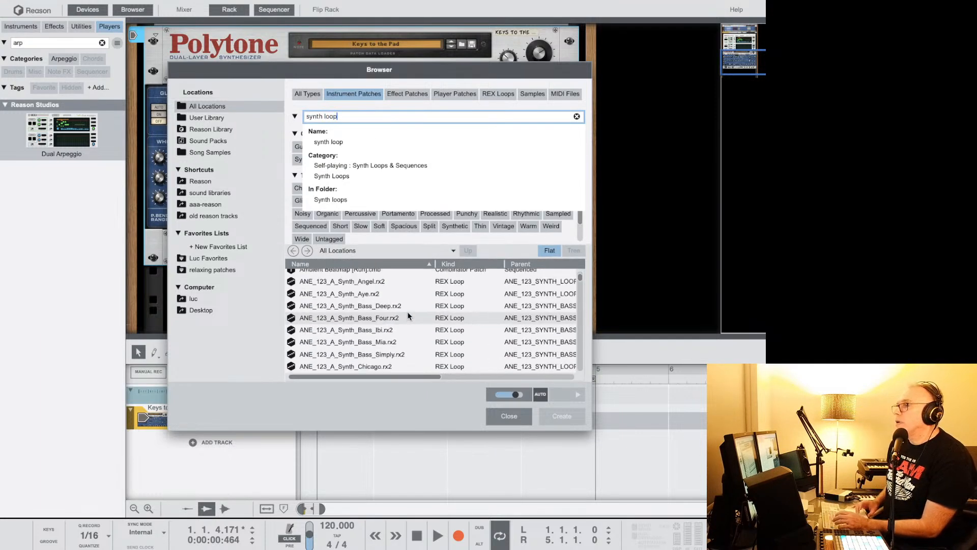
scroll(407, 313, "down", 10)
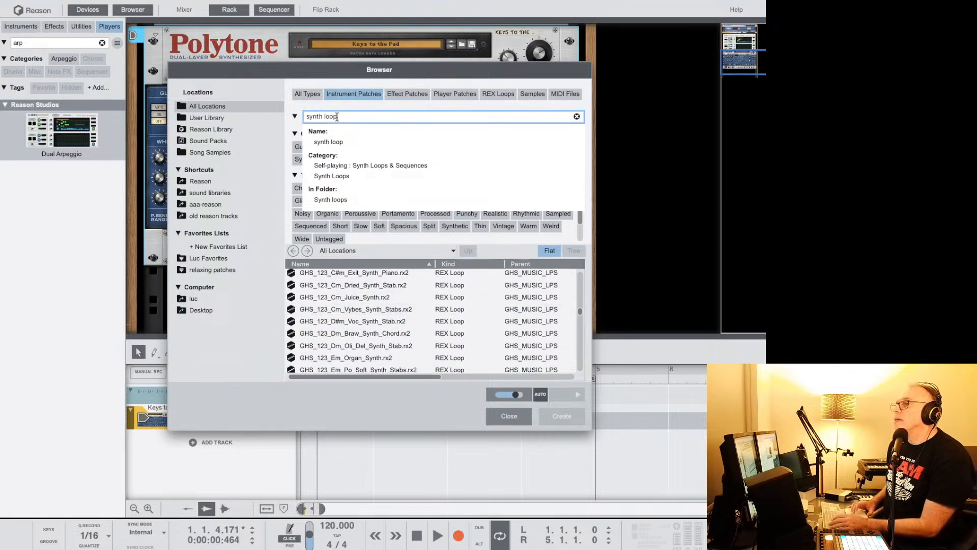
left_click(296, 119)
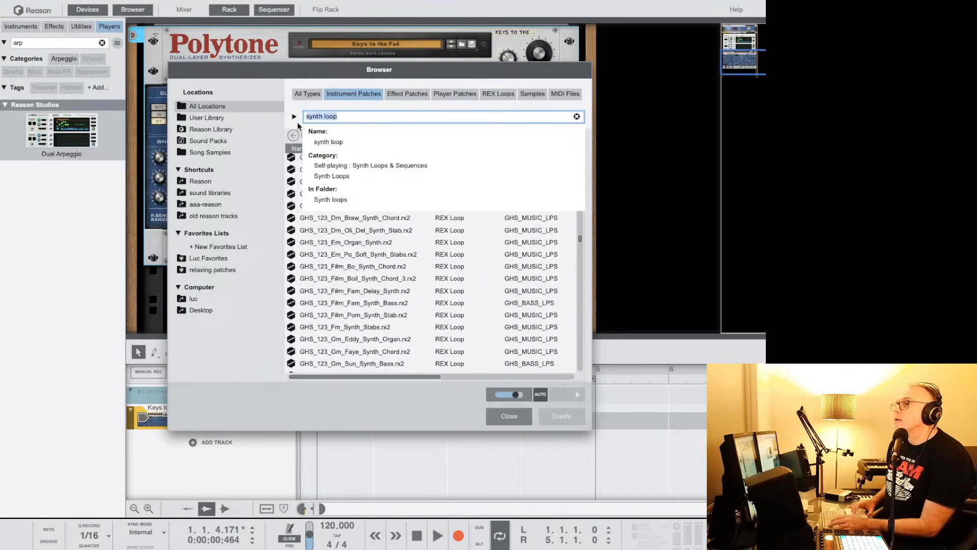
left_click(296, 119)
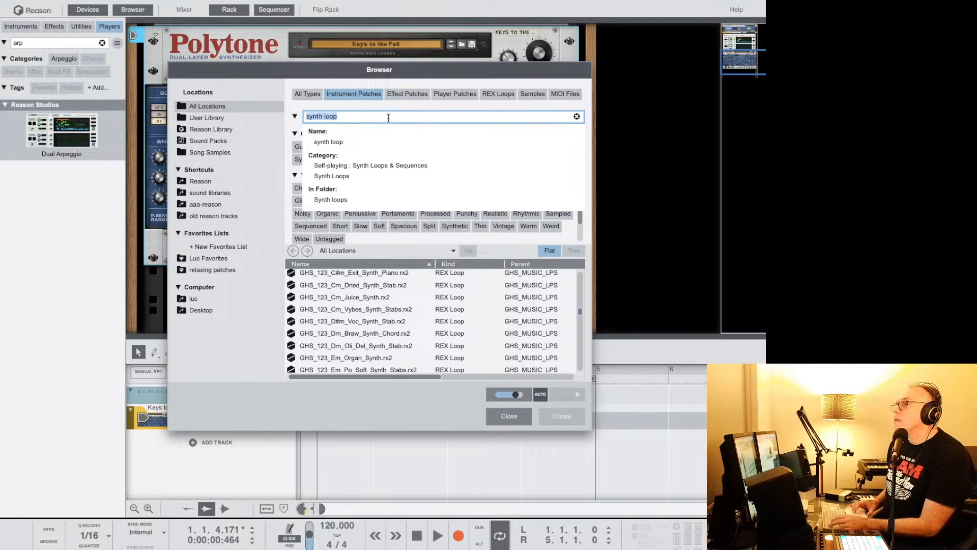
Dismiss the search suggestions and look further down the patch results for "synth loop".
left_click(287, 176)
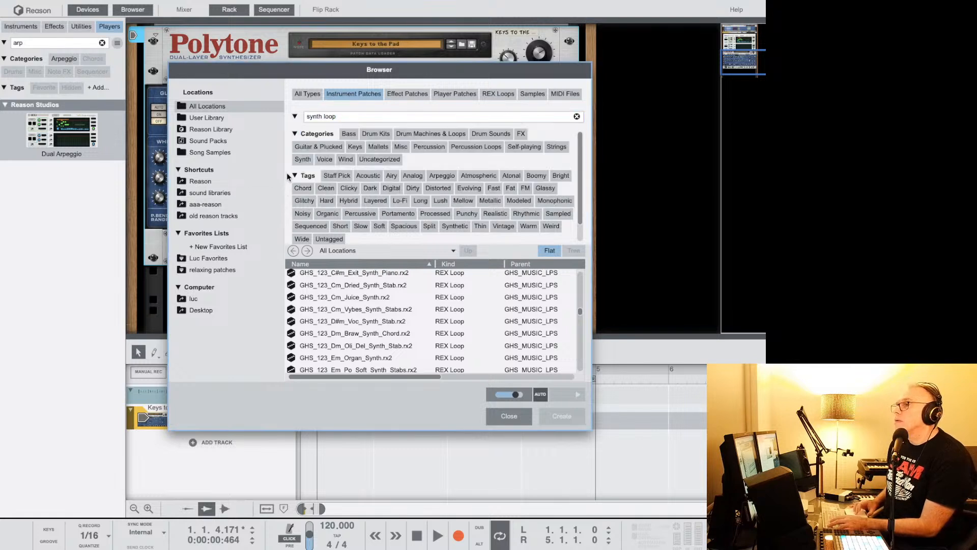
scroll(336, 202, "down", 1)
scroll(335, 202, "up", 1)
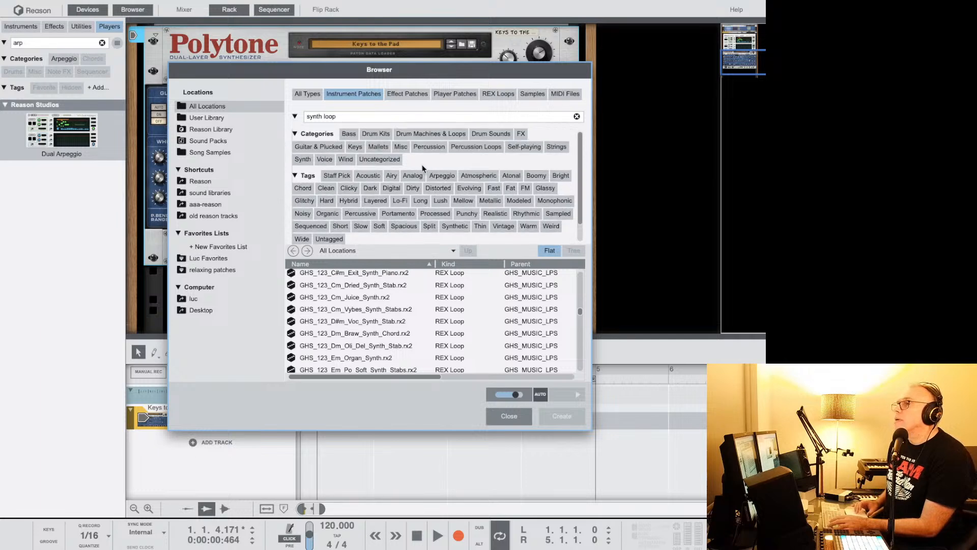
scroll(370, 331, "down", 5)
scroll(369, 331, "down", 10)
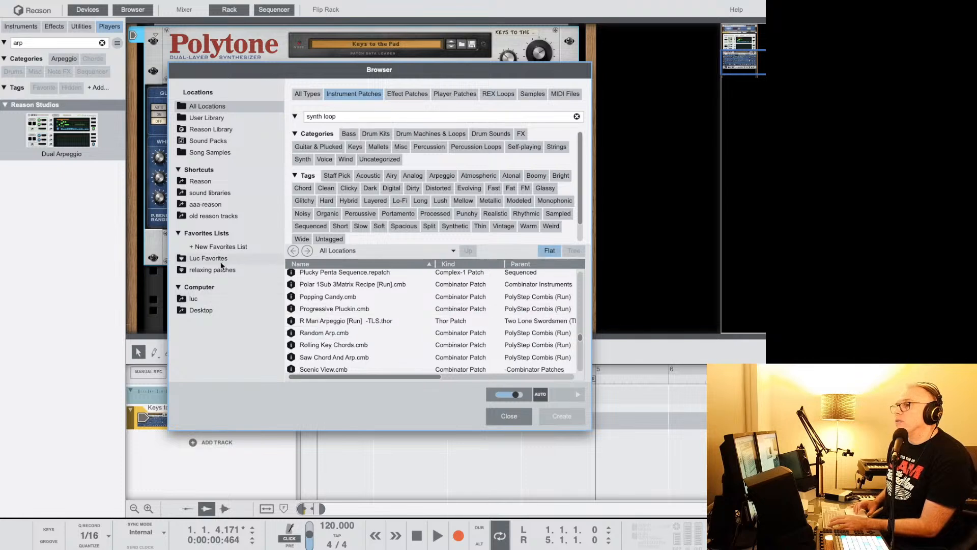
Browse the sound libraries shortcut and expand Loopmasters - House & Garage Sessions down to the GHS_BASS_LPS folder.
left_click(217, 193)
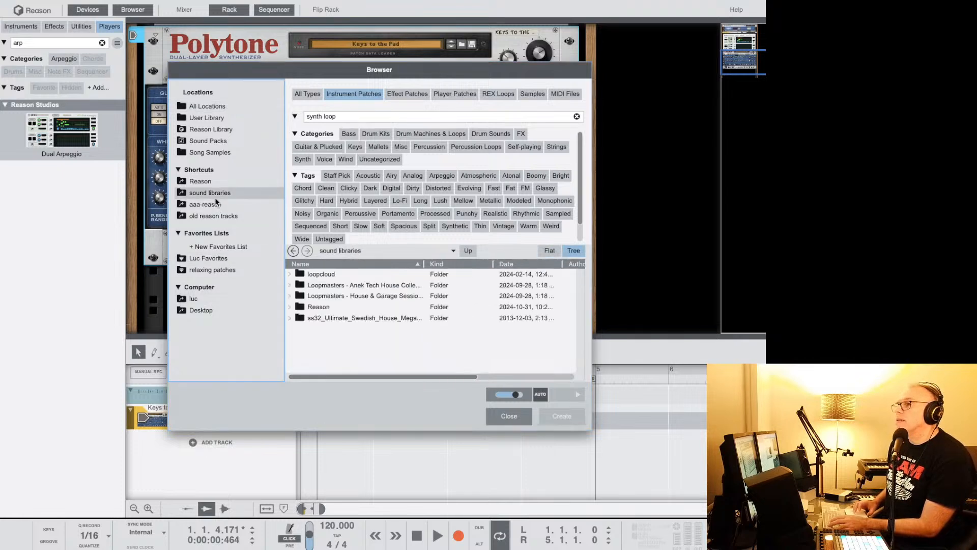
left_click(290, 296)
left_click(298, 307)
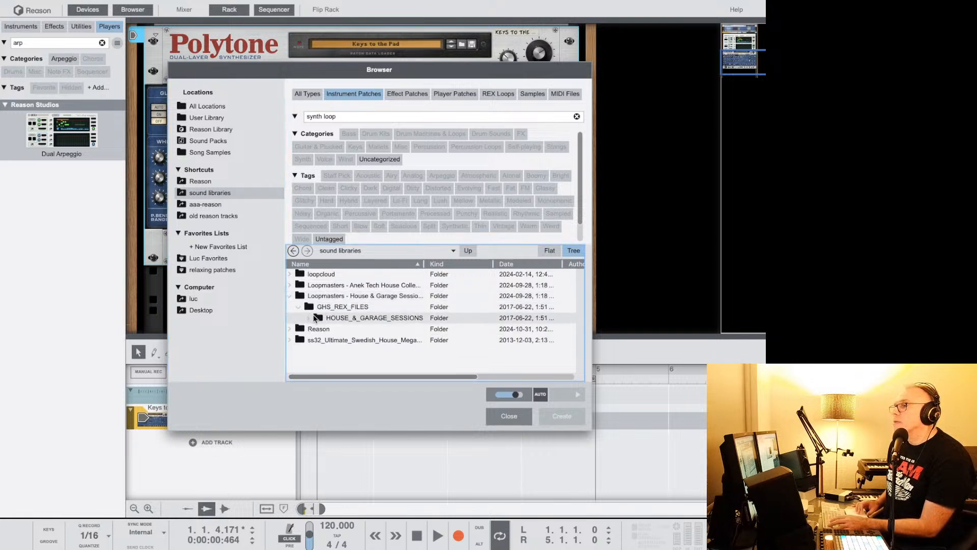
left_click(308, 317)
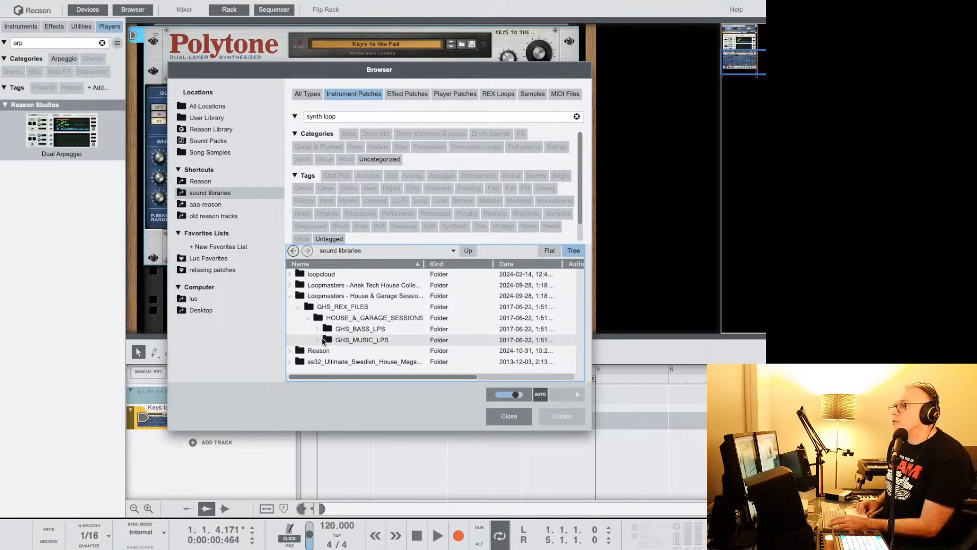
left_click(317, 329)
Audition the bass loops, add GHS_123_F#m_Fam_Synth_Bass.rx2 to the sequencer as a new audio track, and close the Browser.
left_click(361, 352)
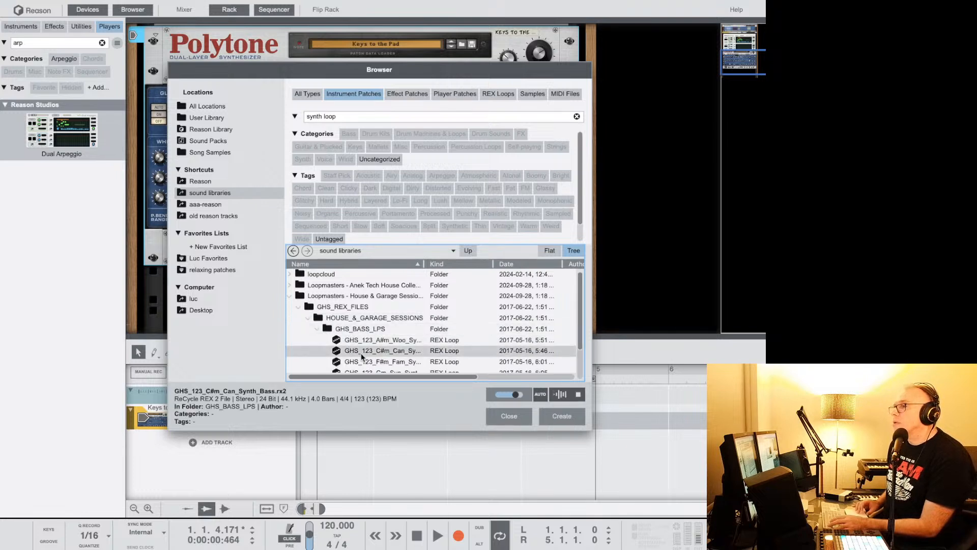
left_click(364, 362)
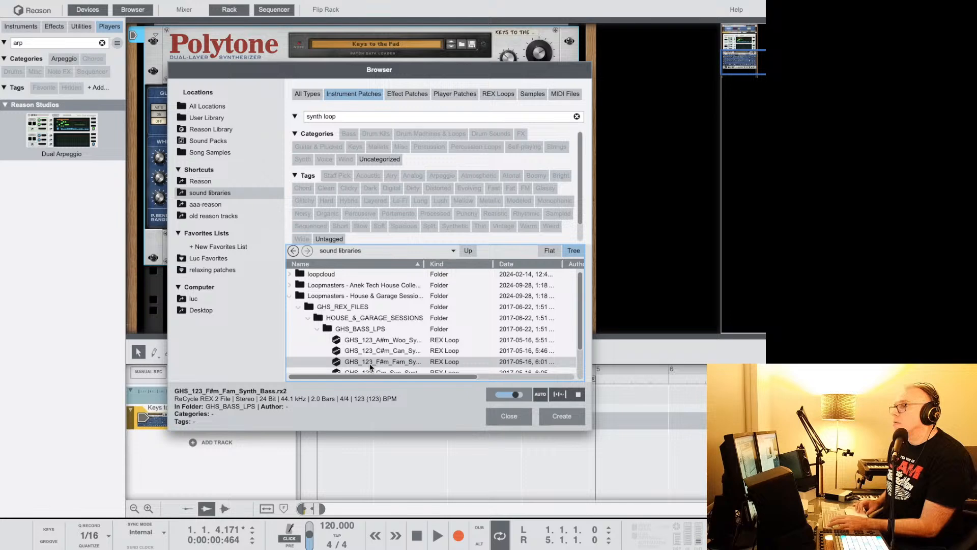
left_click_drag(370, 367, 355, 452)
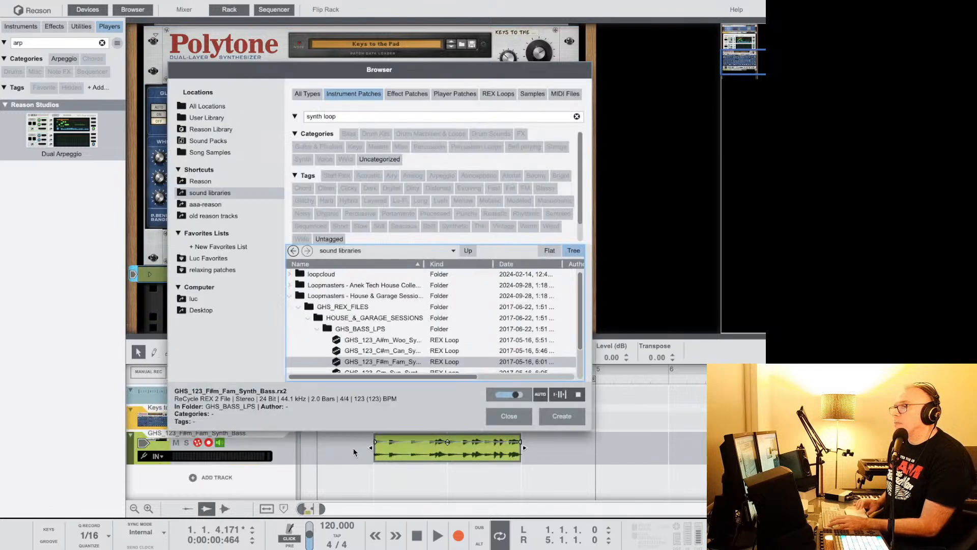
left_click(508, 416)
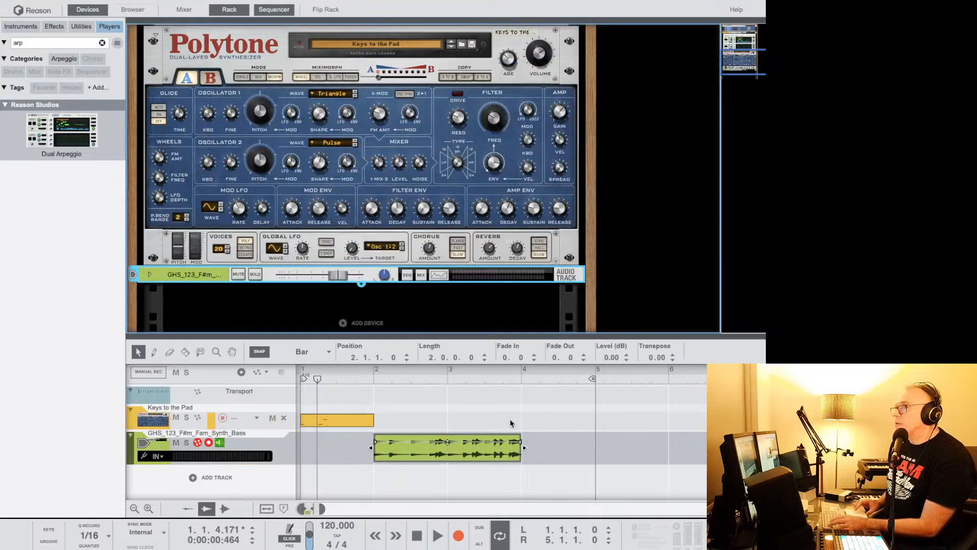
Move the bass loop clip to the start of bar 1 and play it briefly.
left_click_drag(479, 441, 420, 441)
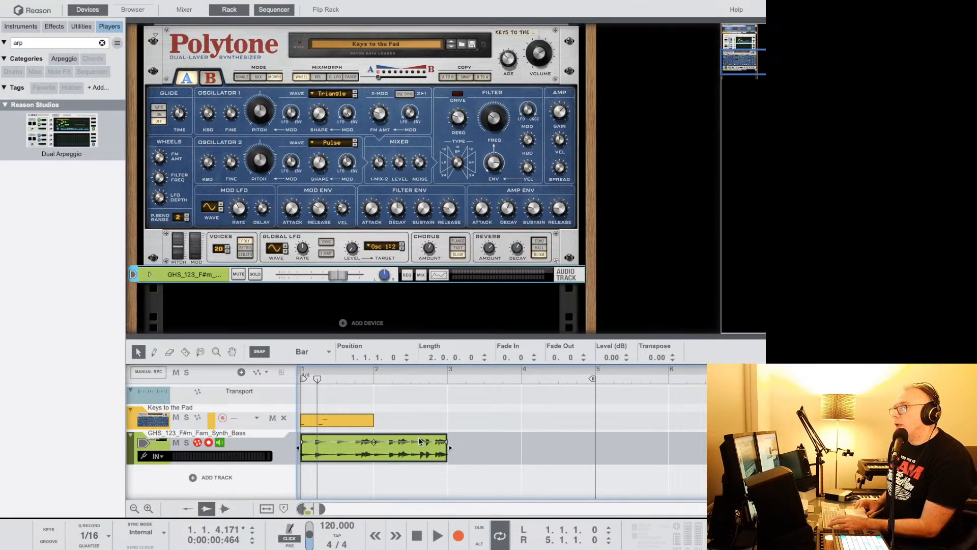
key("space")
key("space")
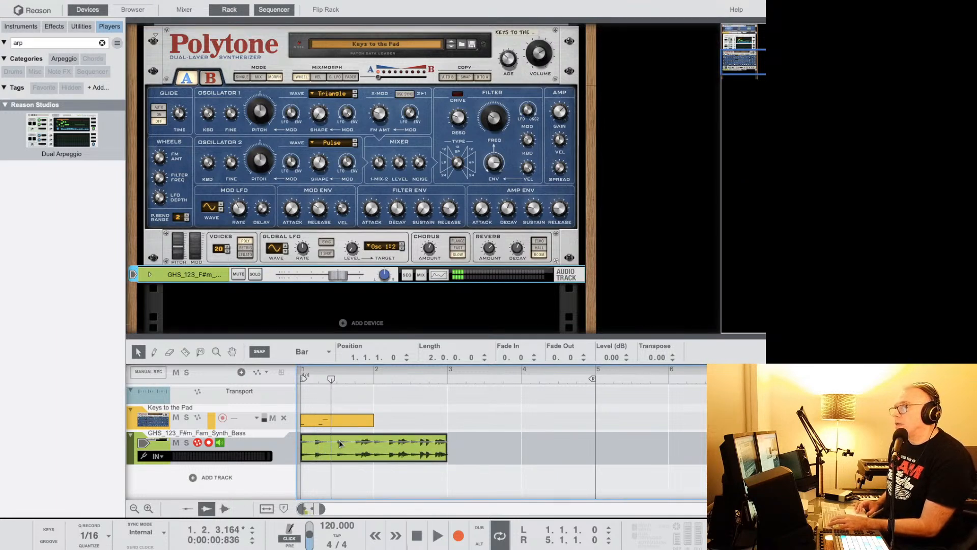
Chop the bass loop clip into 1/8 slices.
right_click(340, 443)
left_click(332, 448)
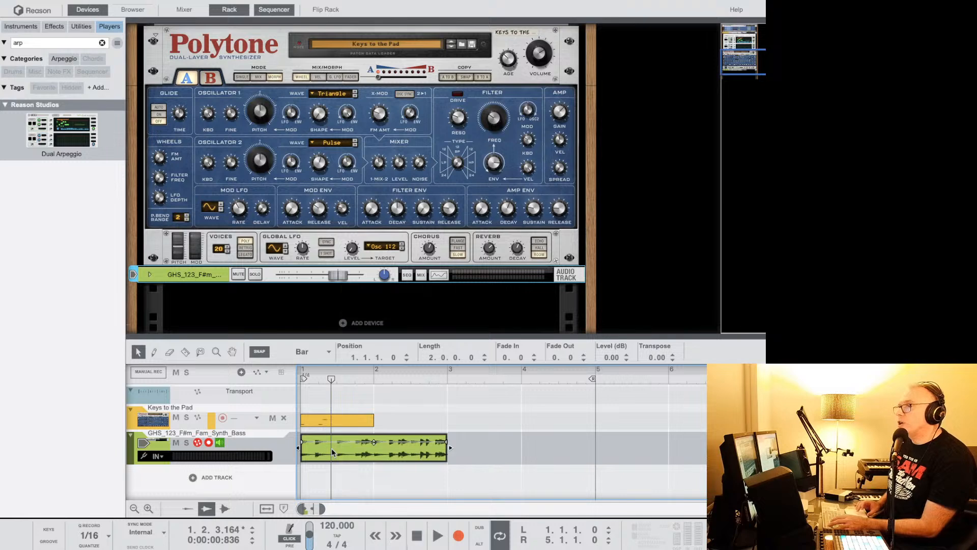
right_click(338, 447)
mouse_move(385, 433)
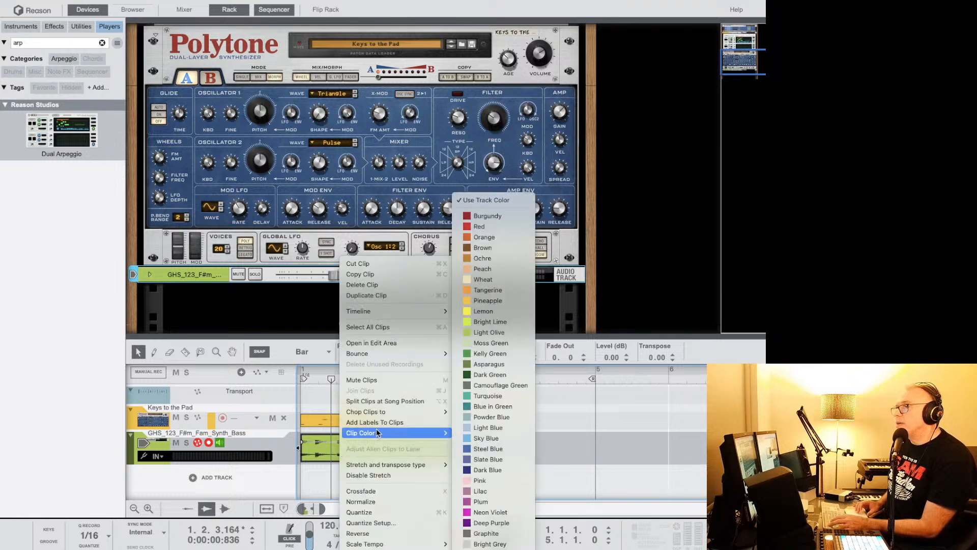
mouse_move(383, 410)
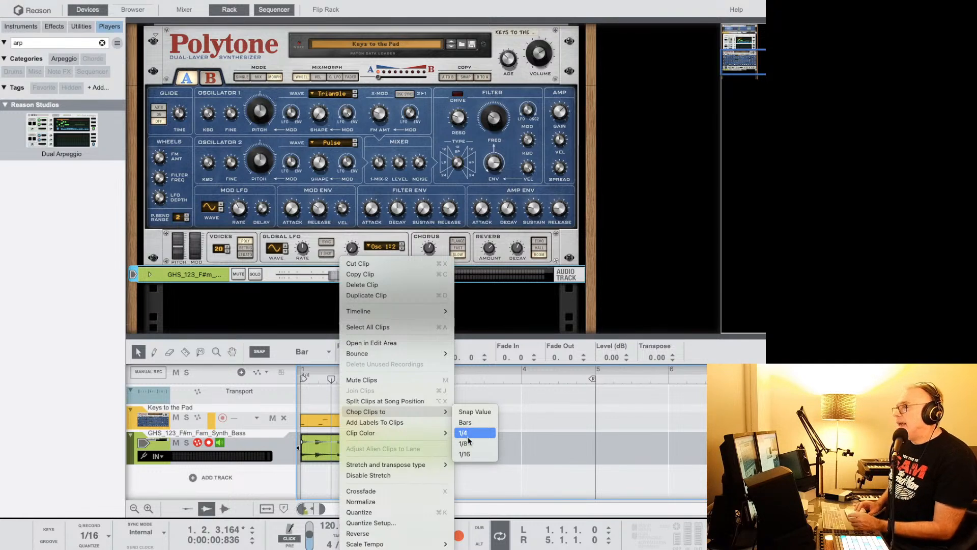
left_click(471, 445)
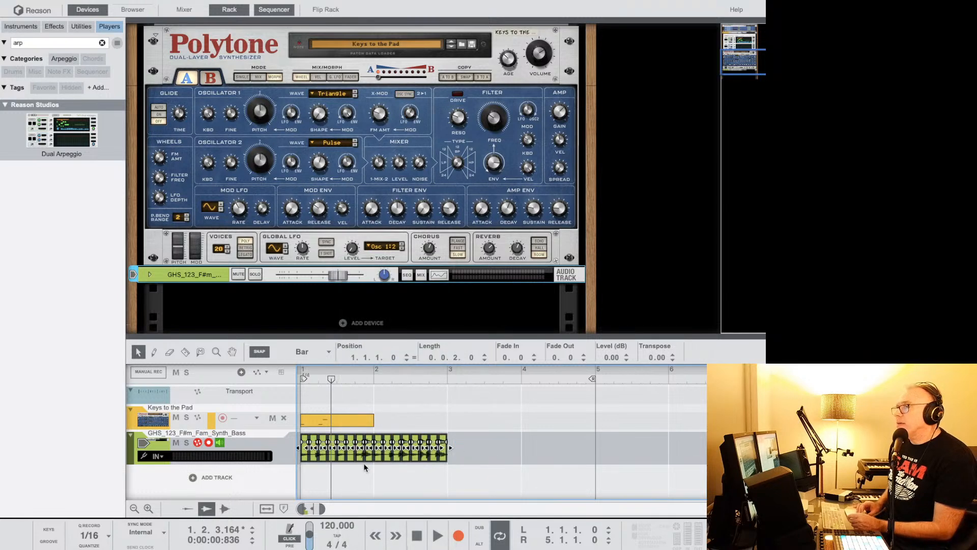
Zoom in on the first bar and mute the bass slice at position 1.1.3.
left_click_drag(342, 366, 534, 439)
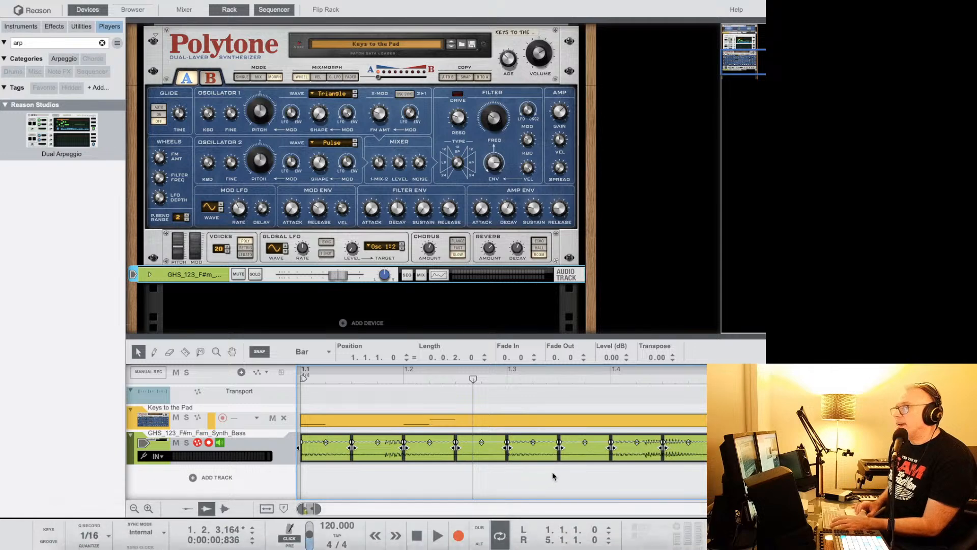
left_click(366, 453)
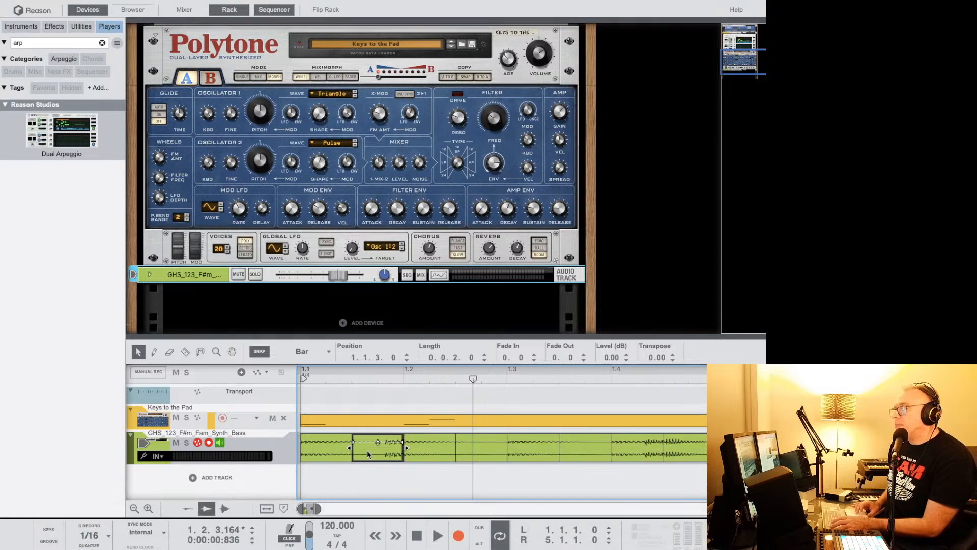
key("shift+Return")
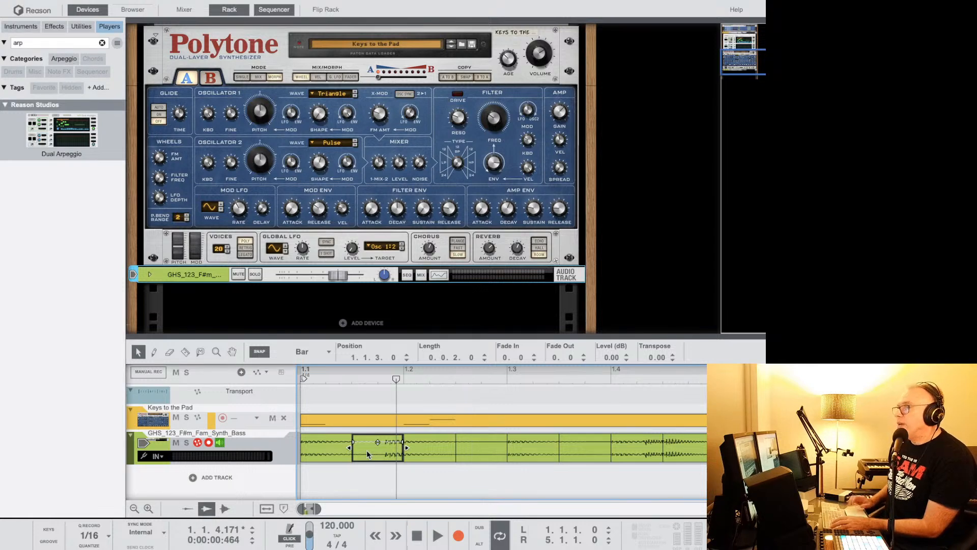
right_click(366, 450)
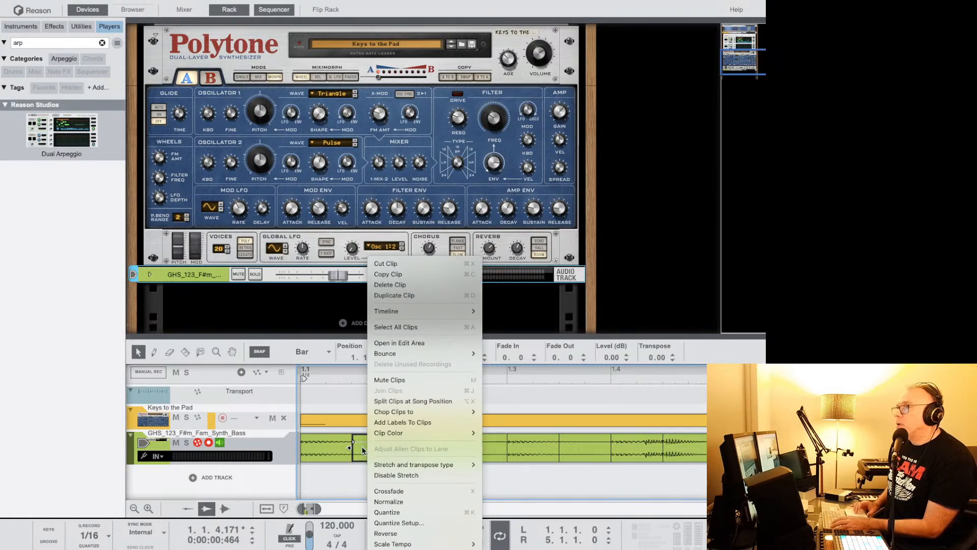
left_click(428, 381)
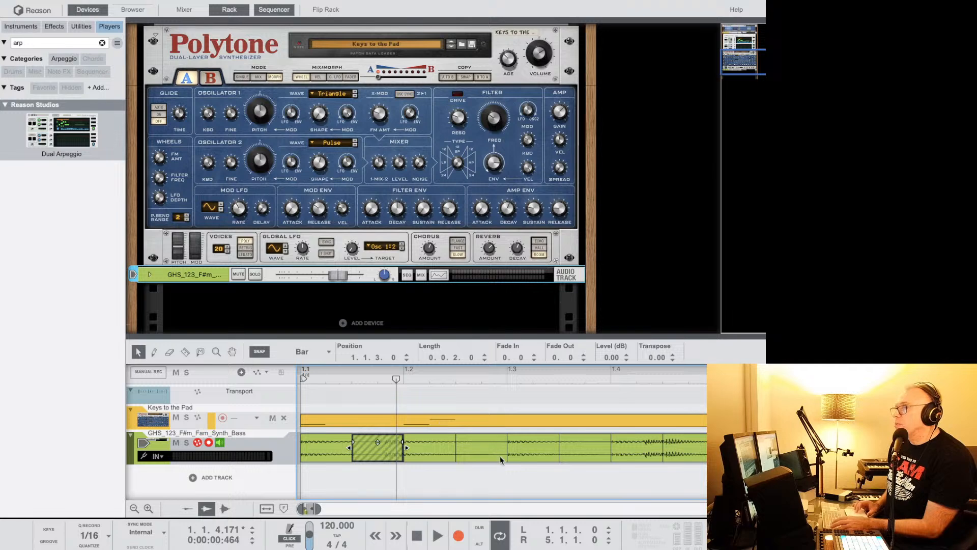
Select the two adjacent bass slices starting at 1.3.3 and mute them.
left_click(534, 447)
left_click(594, 446)
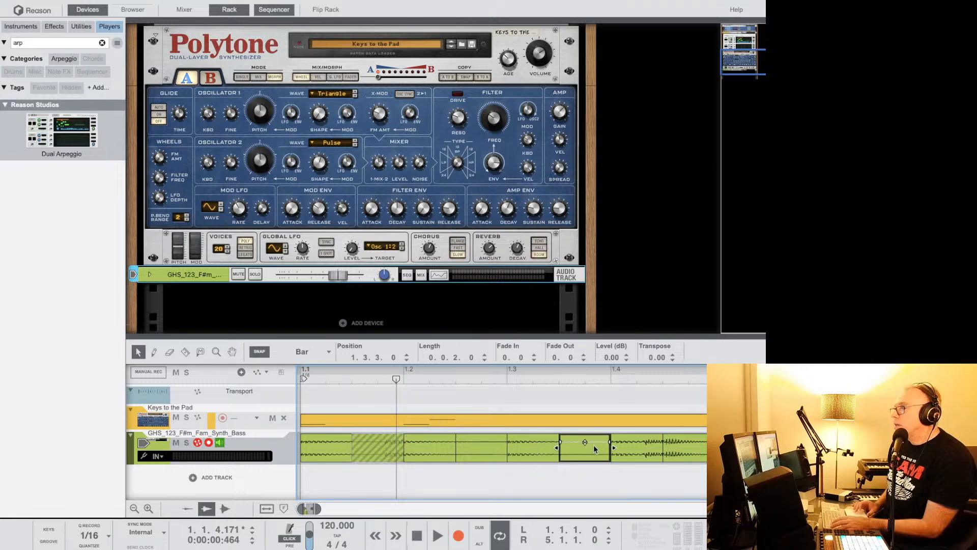
right_click(638, 445)
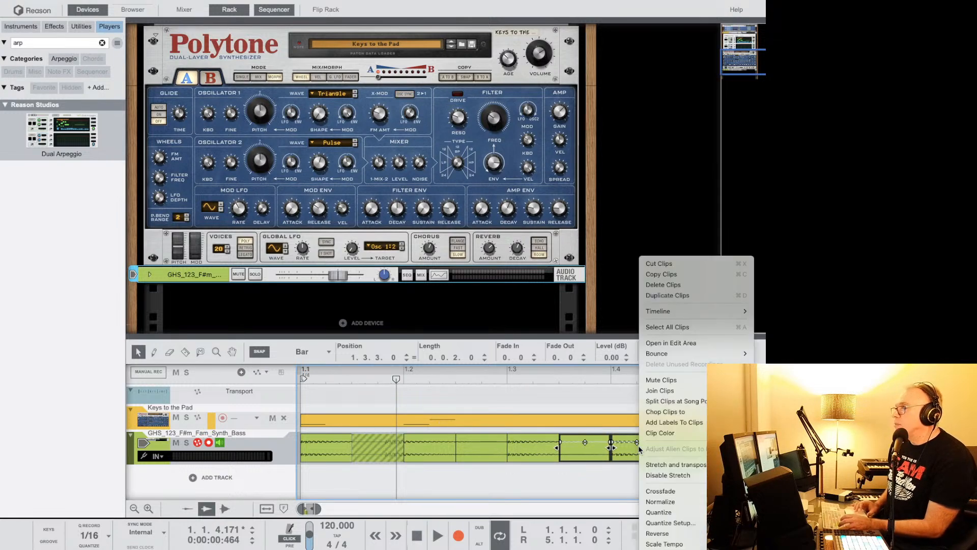
left_click(657, 380)
Turn off the metronome click and mute the Keys to the Pad note lane while playing the chopped bass loop from the start.
key("space")
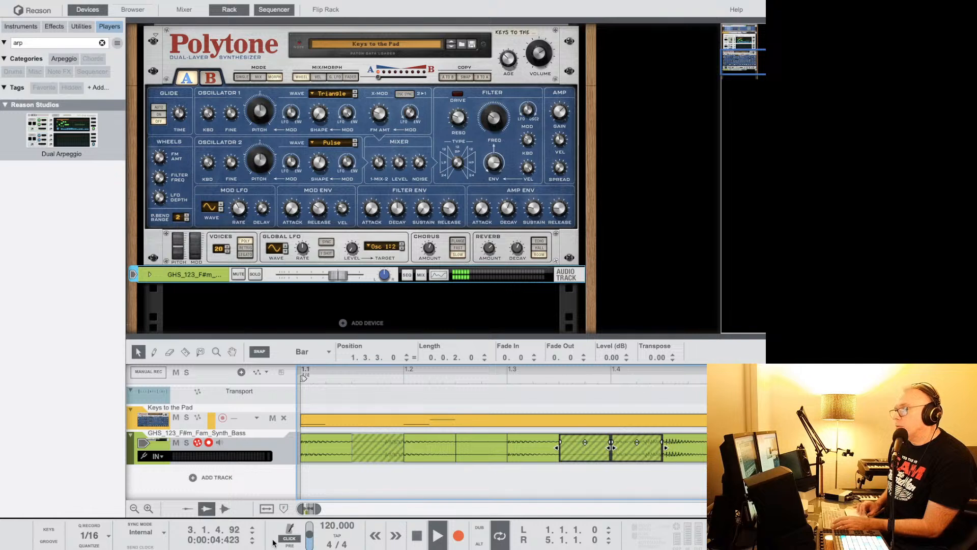
left_click(288, 539)
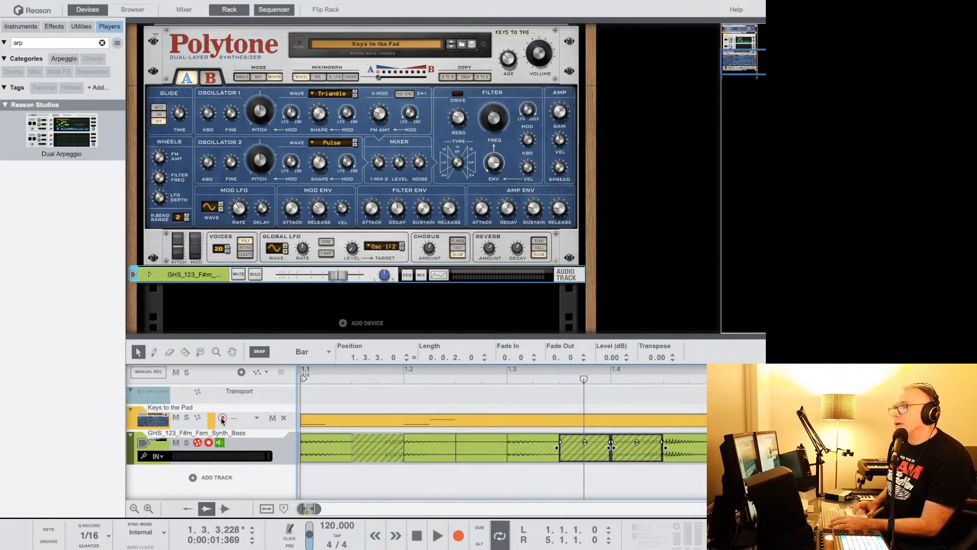
left_click(272, 417)
key("space")
key("space")
key("space")
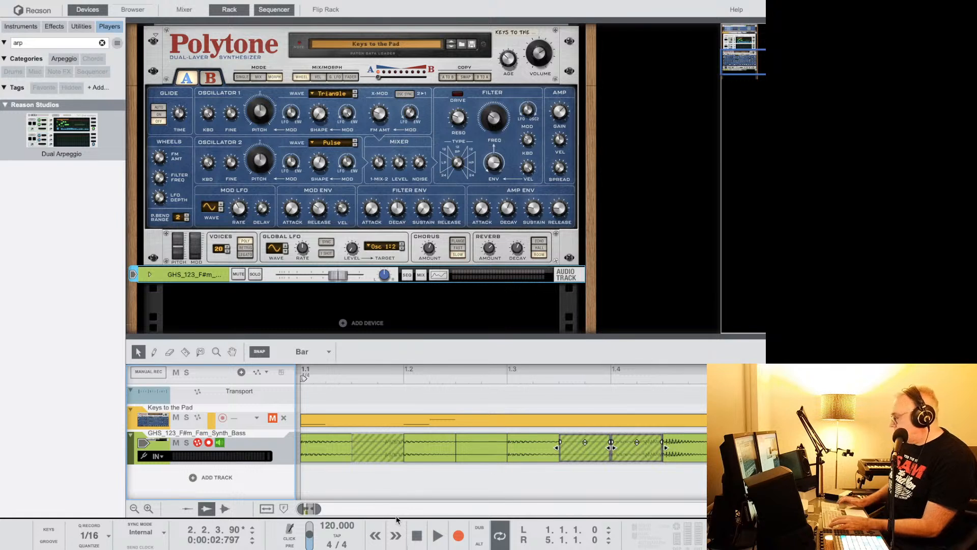
key("shift+Return")
key("space")
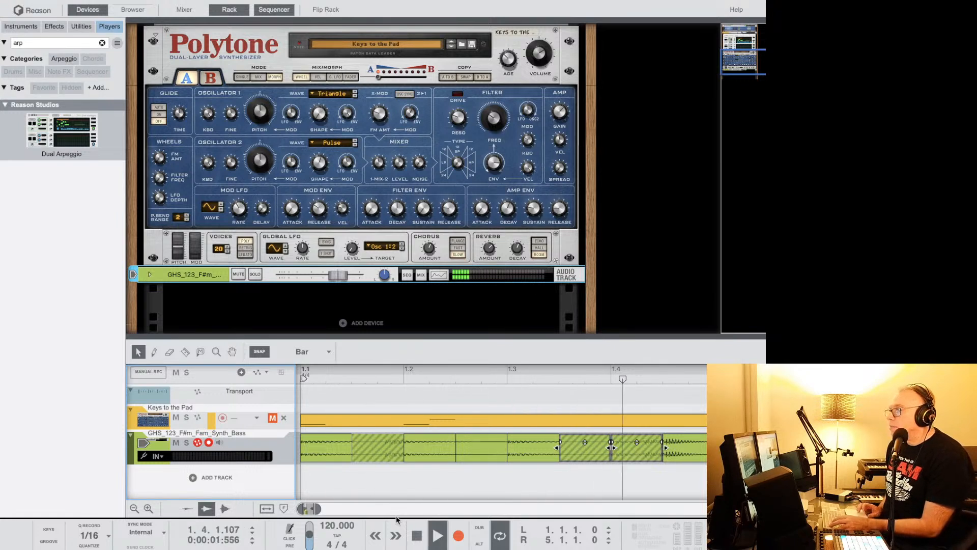
key("space")
Extend the end of the bass slice at 2.1.1 to a length of one bar.
scroll(446, 486, "right", 5)
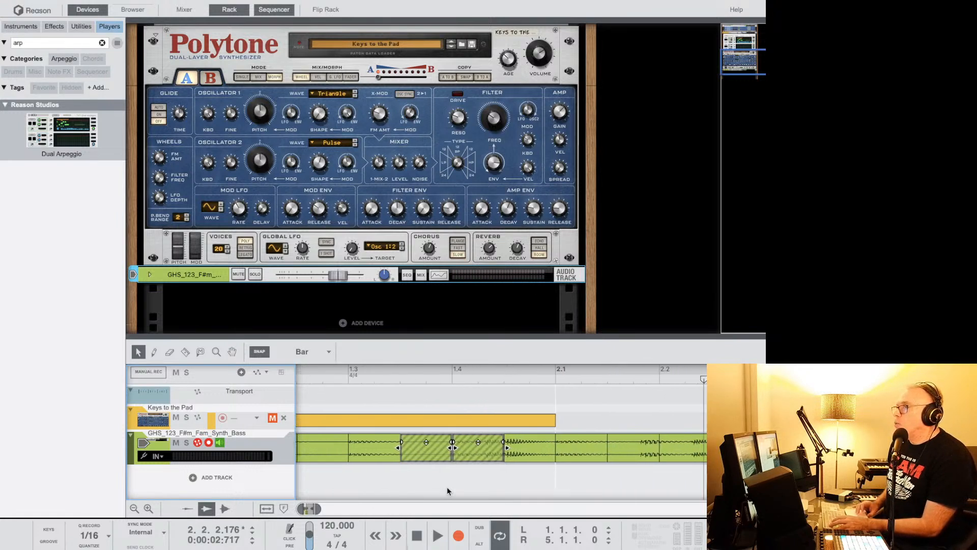
left_click(472, 456)
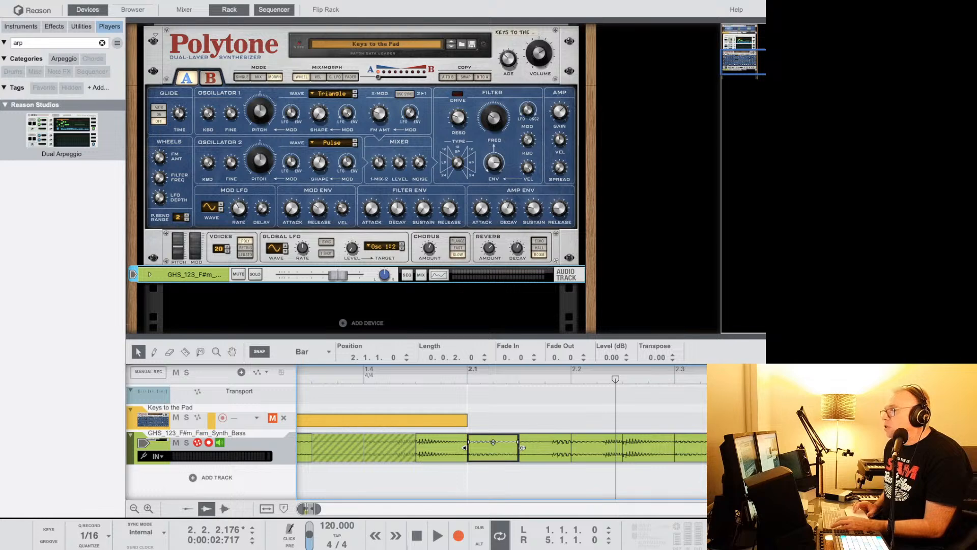
left_click_drag(522, 448, 535, 448)
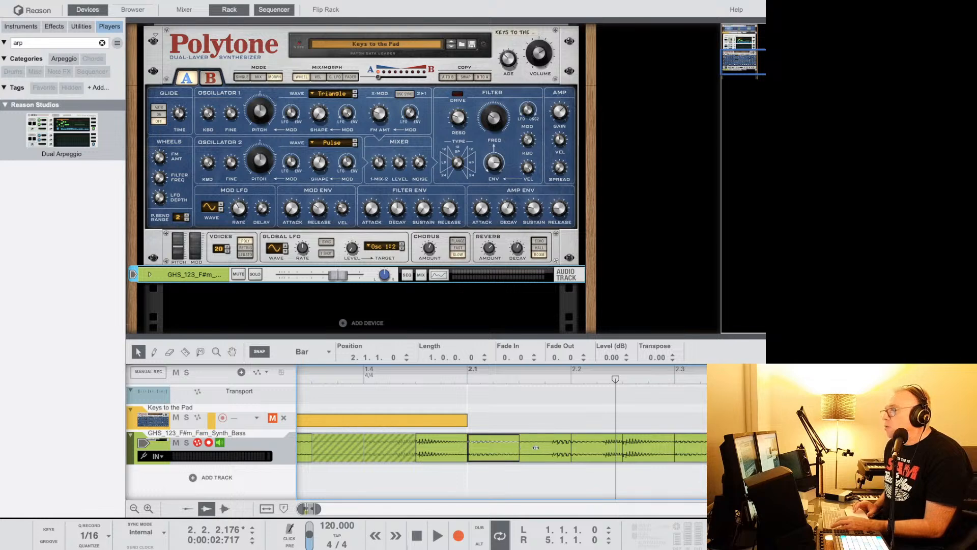
Edit the extended bass slice in the edit area, stretching its start back to 1.4.3, and return to the arrangement.
double_click(501, 447)
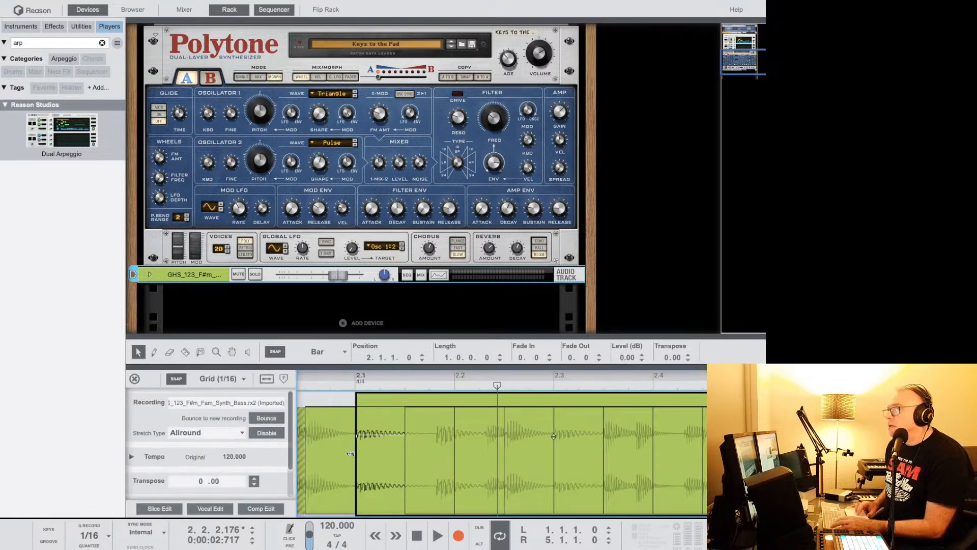
mouse_move(357, 453)
left_mouse_down()
mouse_move(305, 453)
mouse_move(356, 453)
left_mouse_up()
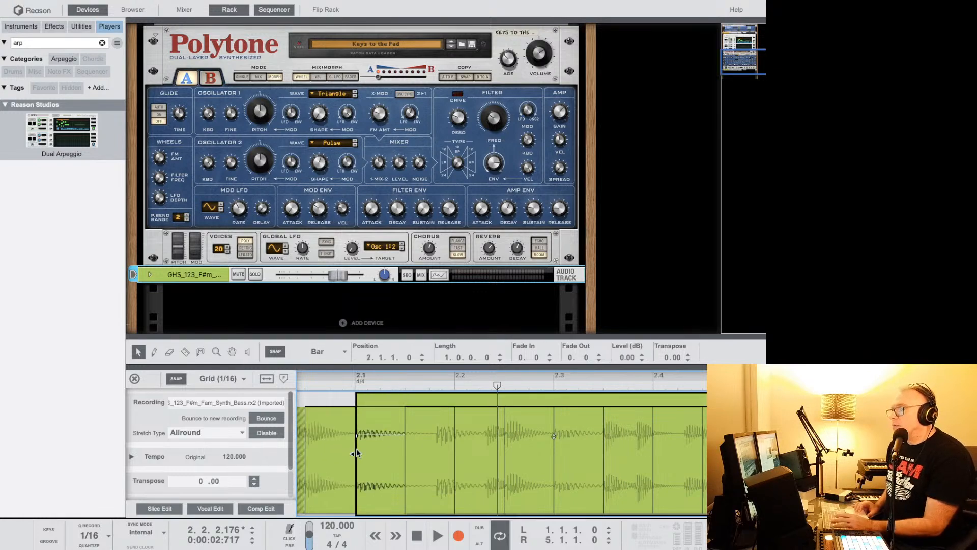
left_click_drag(357, 453, 320, 452)
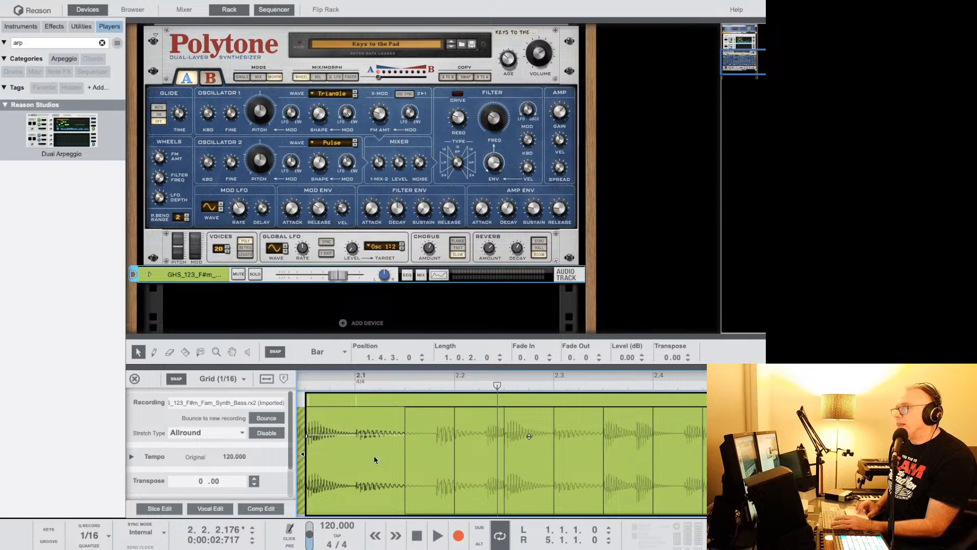
left_click(137, 378)
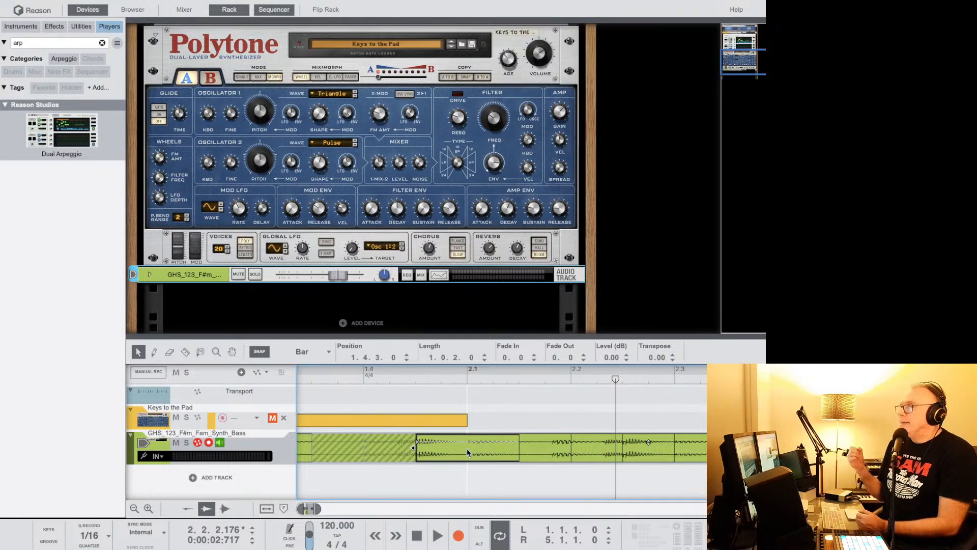
Examine the mute and Chop Clips to options for the bass slices, along with the available snap values.
right_click(372, 454)
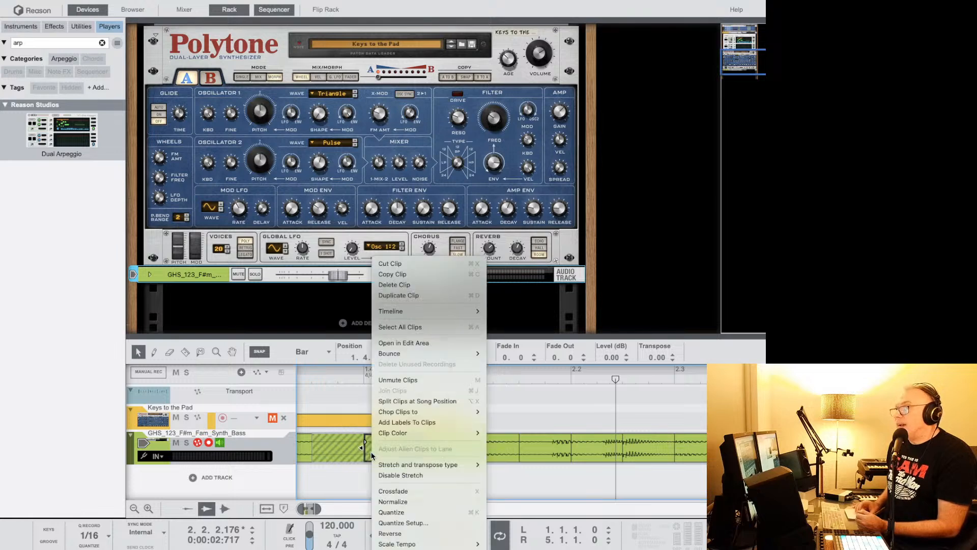
left_click(344, 437)
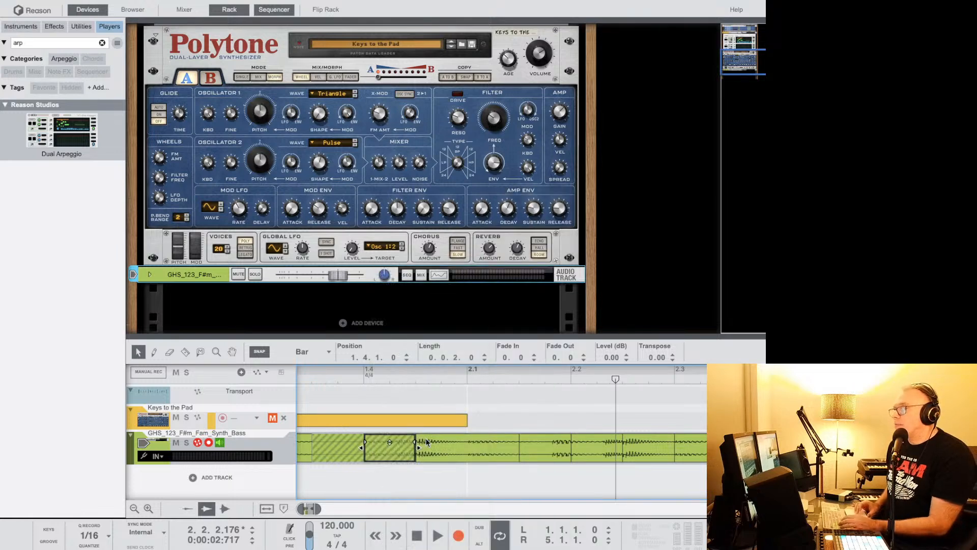
left_click(515, 450)
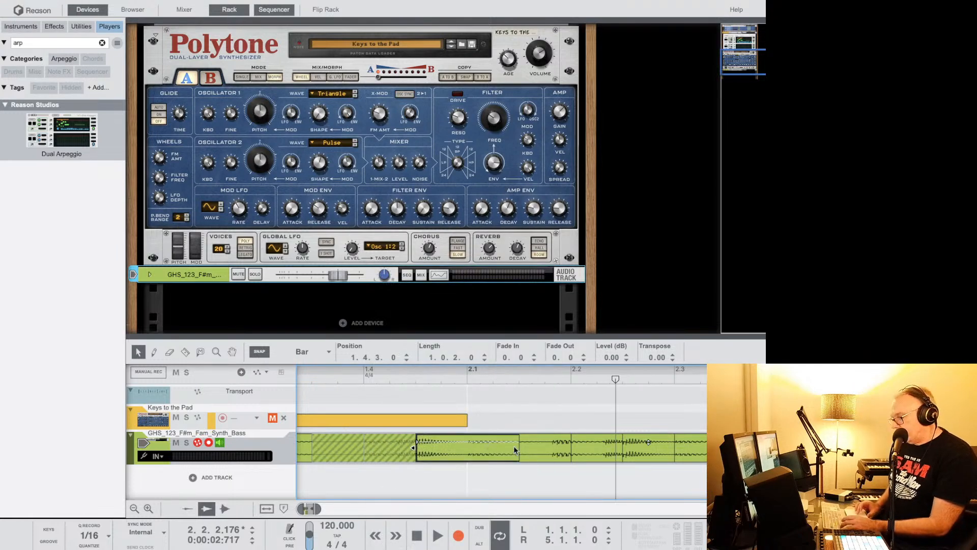
right_click(478, 447)
mouse_move(534, 411)
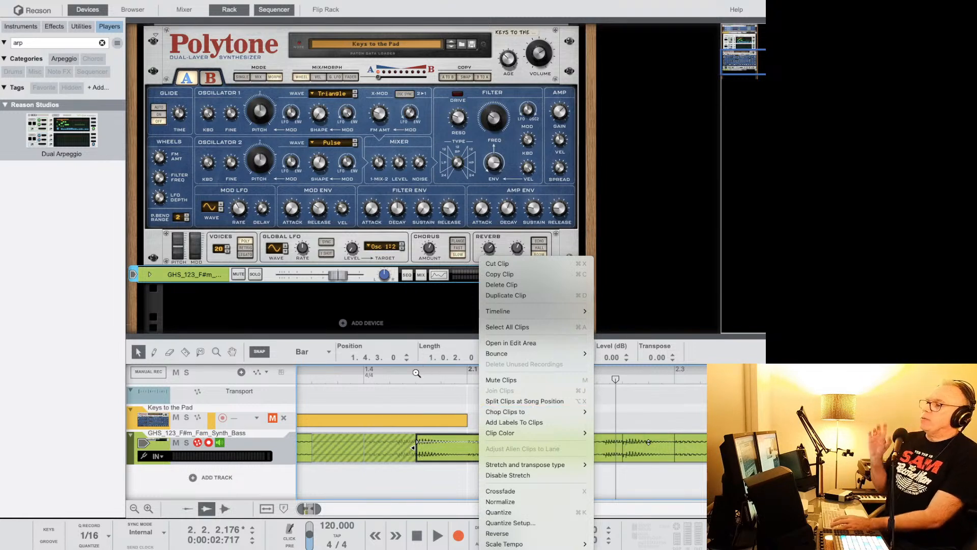
left_click(455, 358)
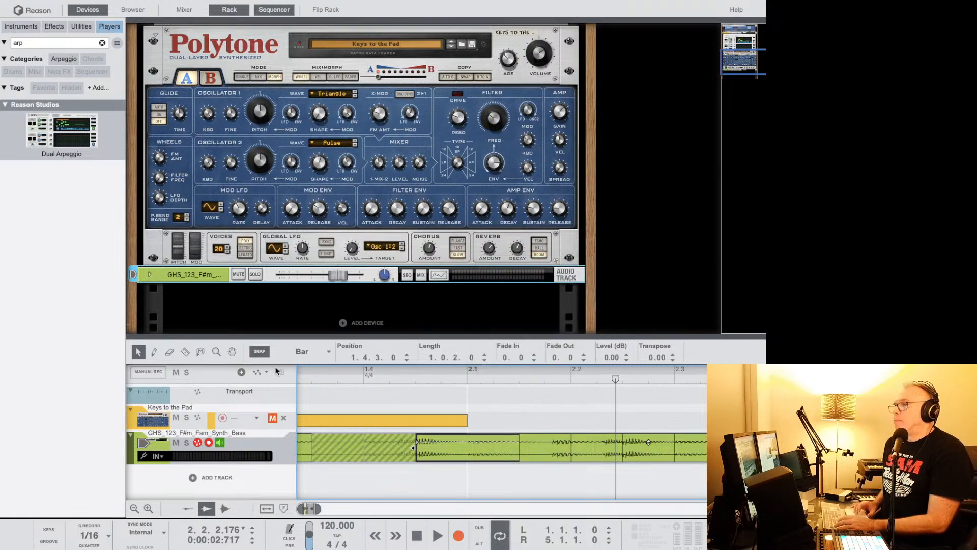
left_click(306, 353)
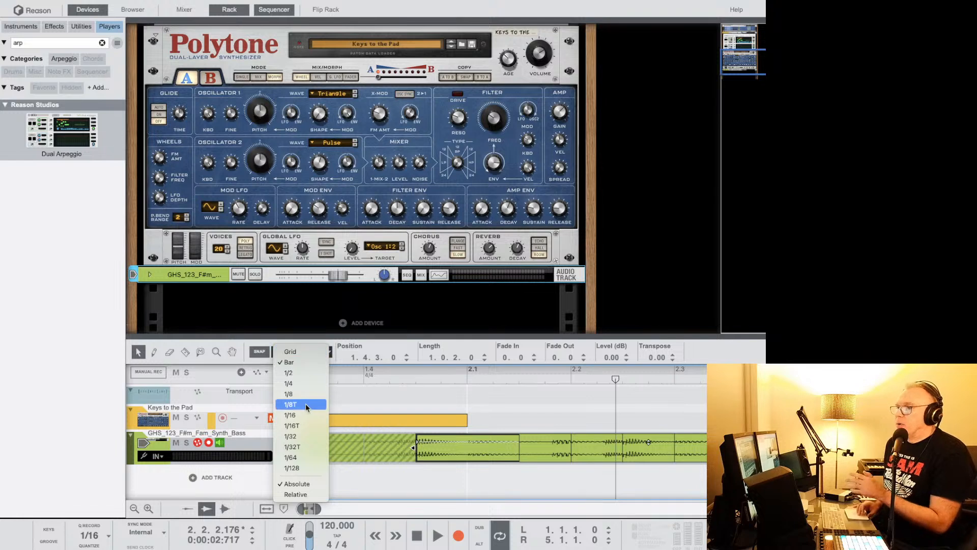
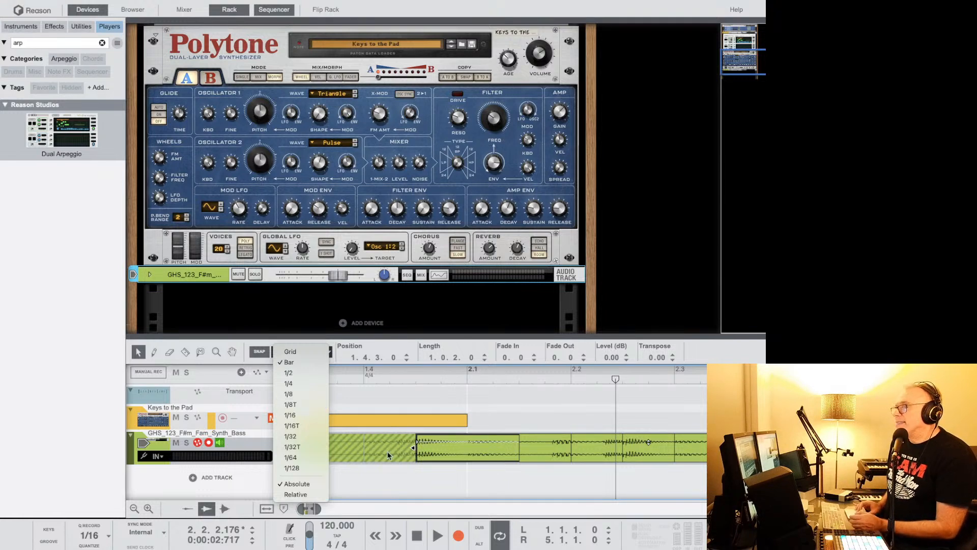
right_click(442, 449)
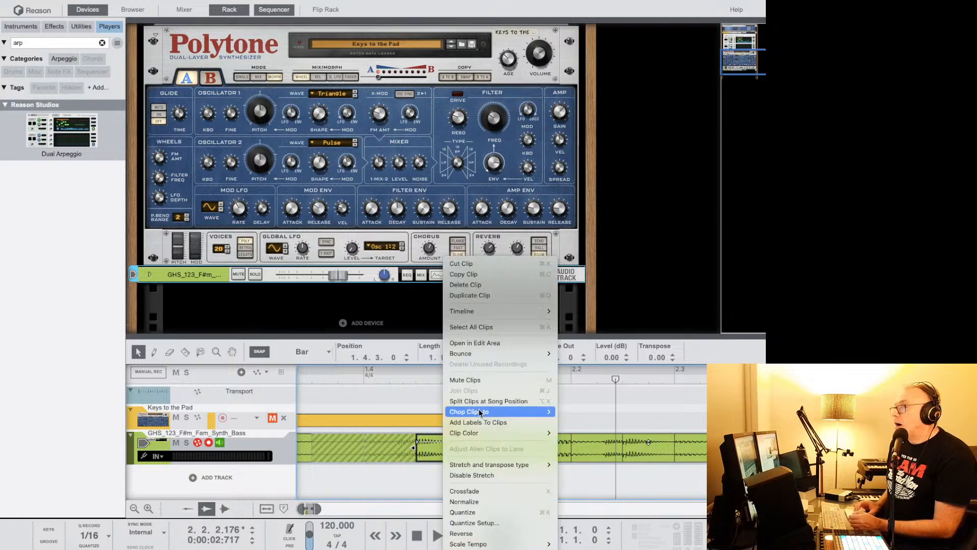
mouse_move(479, 412)
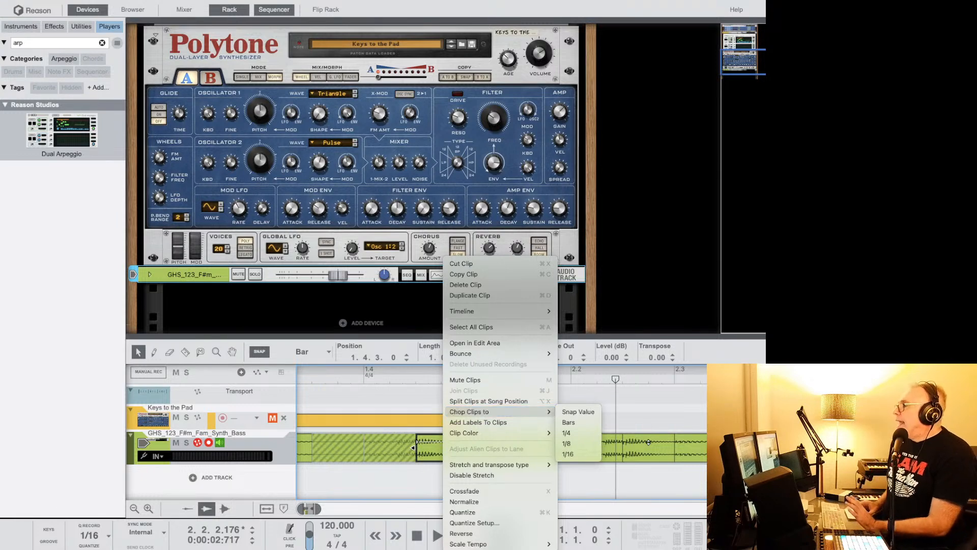
key("Escape")
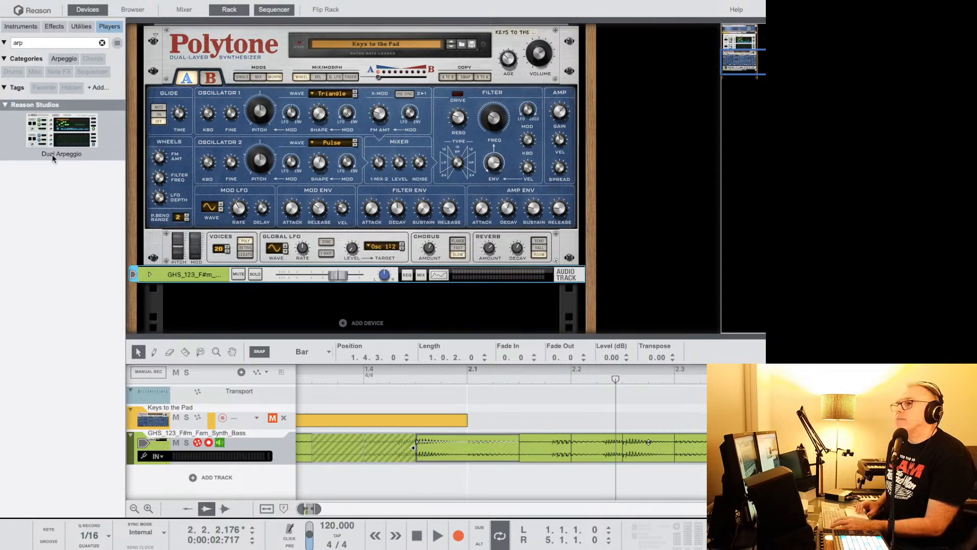
Search the player devices for "note" and try to add Note Tool to the Polytone in the rack.
left_click(102, 42)
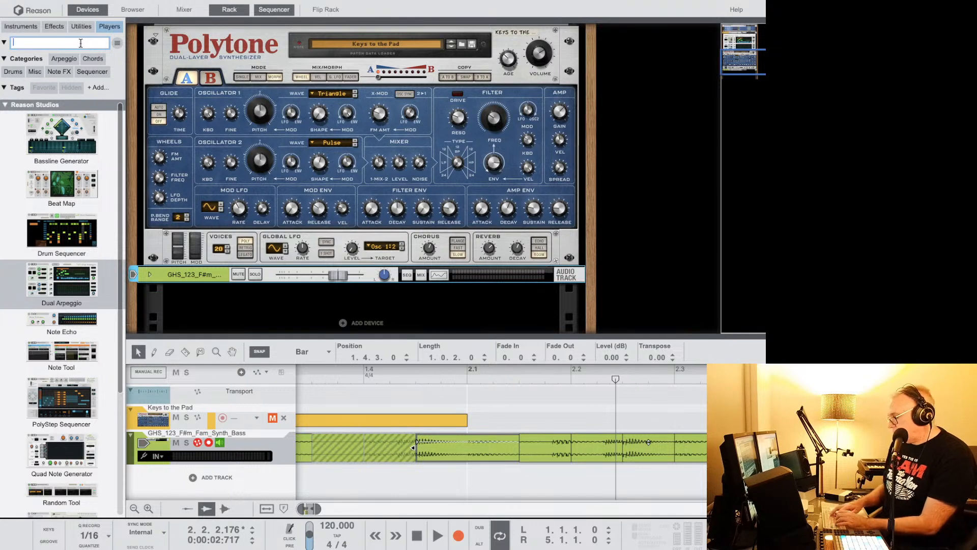
type("note")
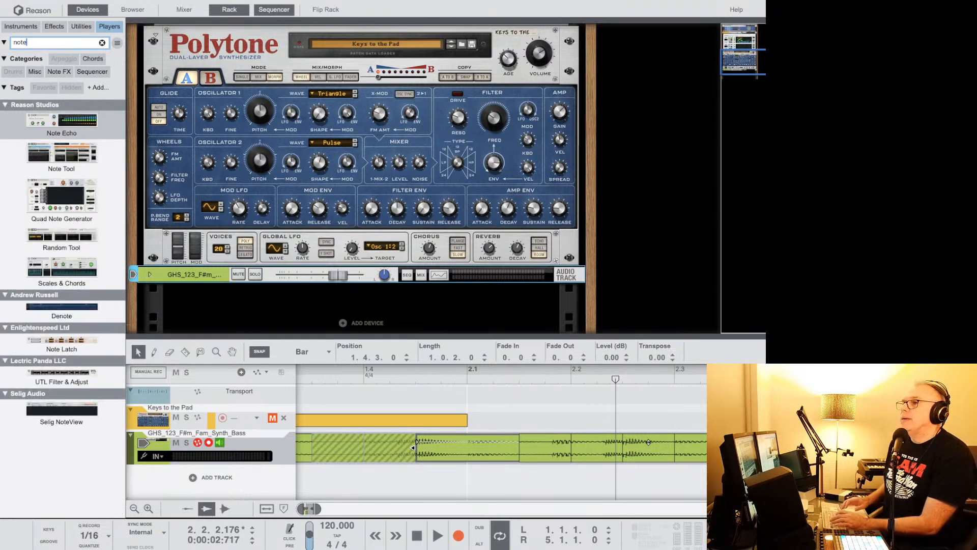
left_click(53, 153)
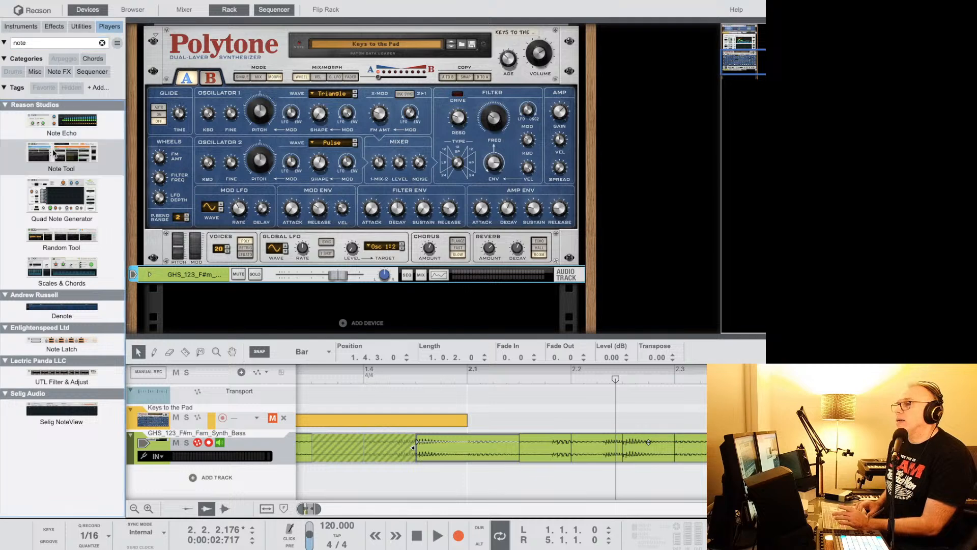
mouse_move(53, 152)
left_mouse_down()
mouse_move(84, 159)
mouse_move(294, 124)
mouse_move(378, 98)
mouse_move(360, 84)
left_mouse_up()
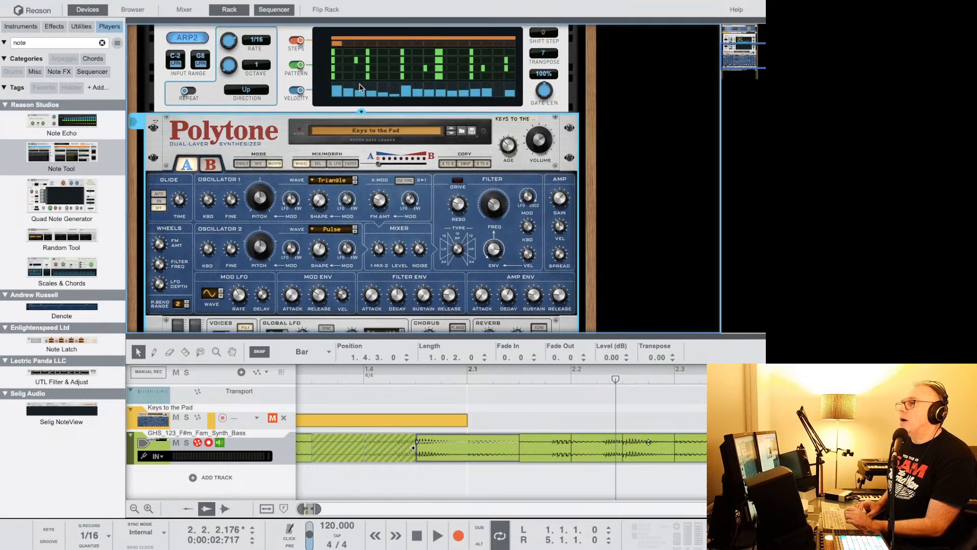
Delete the Dual Arpeggio player from above the Polytone.
scroll(330, 86, "up", 5)
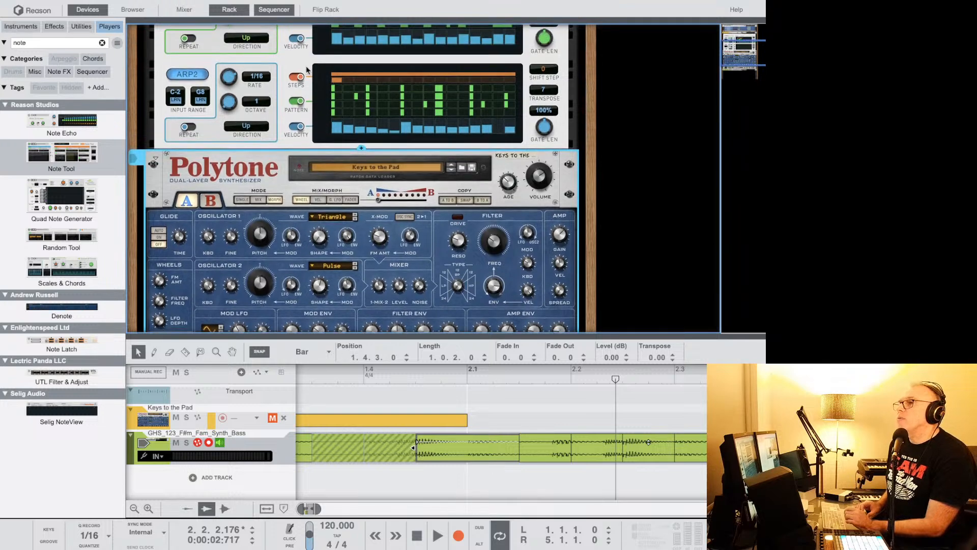
scroll(294, 52, "up", 2)
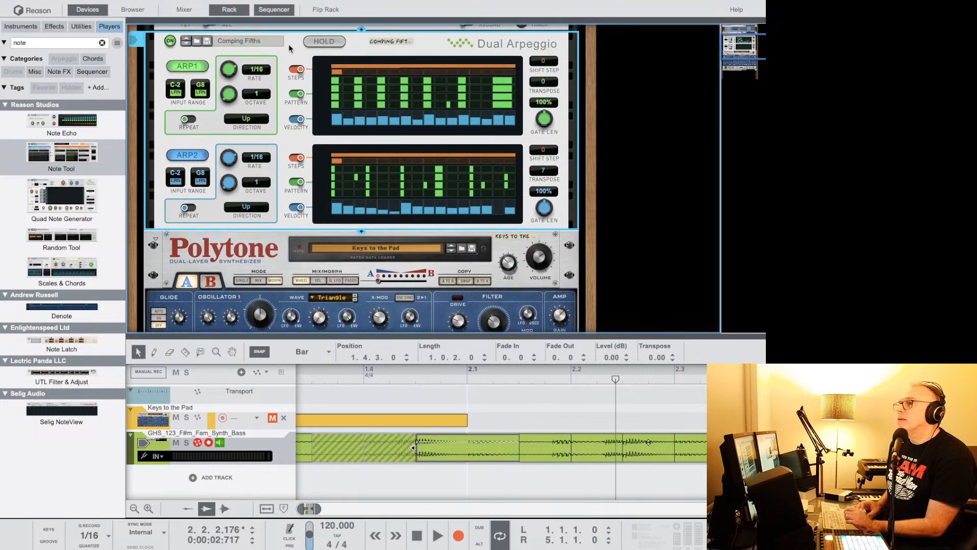
key("Delete")
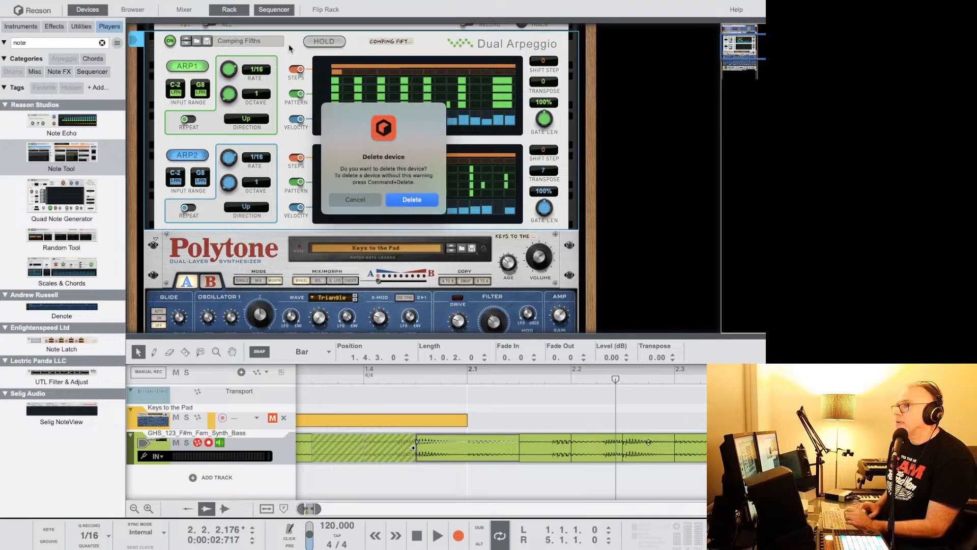
left_click(411, 203)
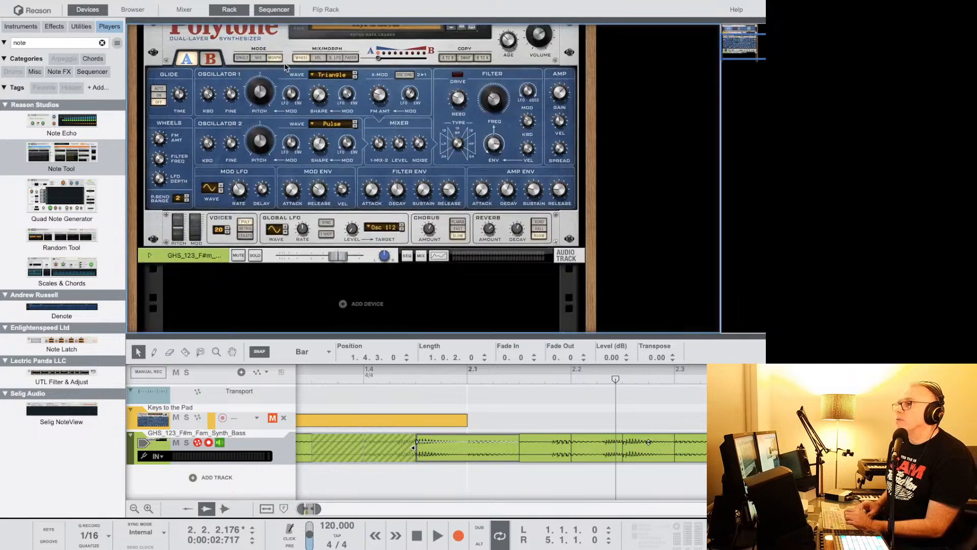
scroll(305, 178, "up", 6)
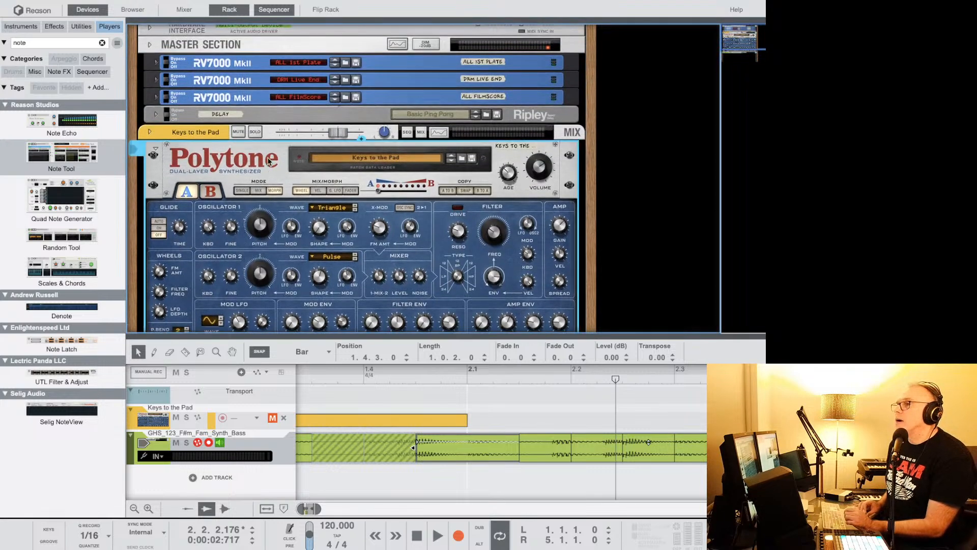
left_click(360, 138)
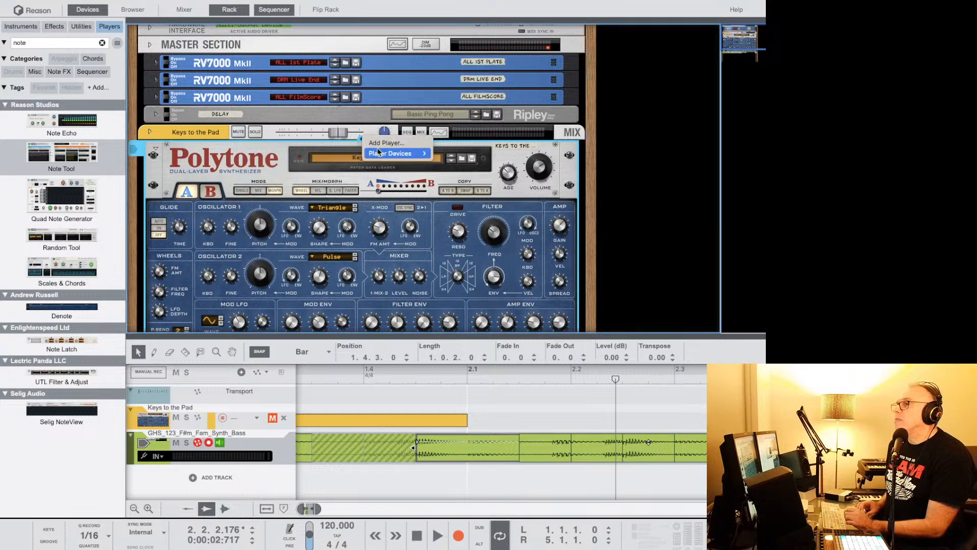
mouse_move(380, 153)
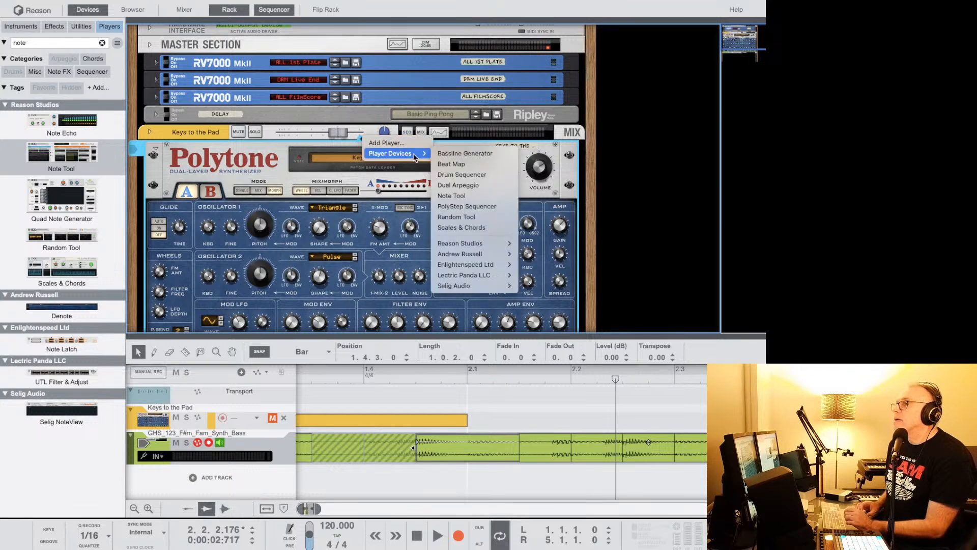
left_click(398, 142)
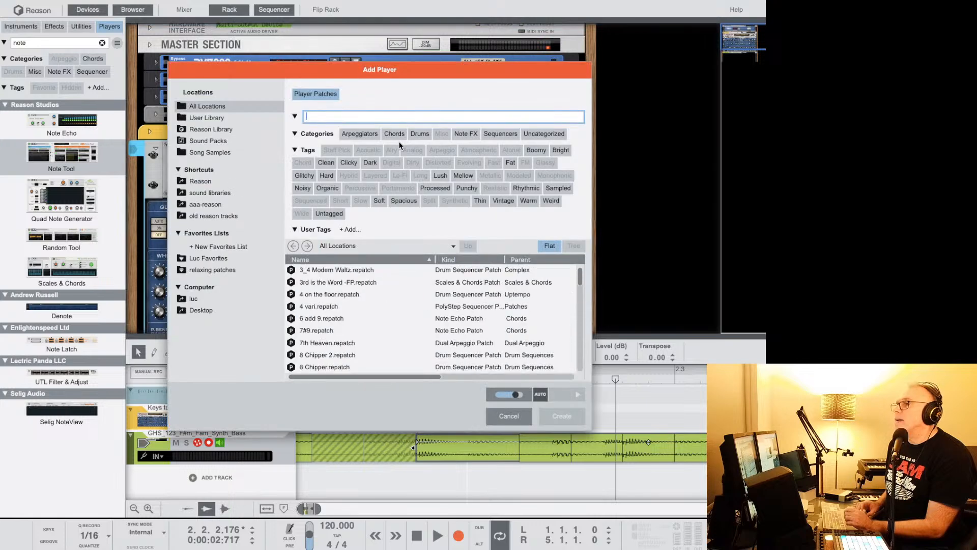
type("note")
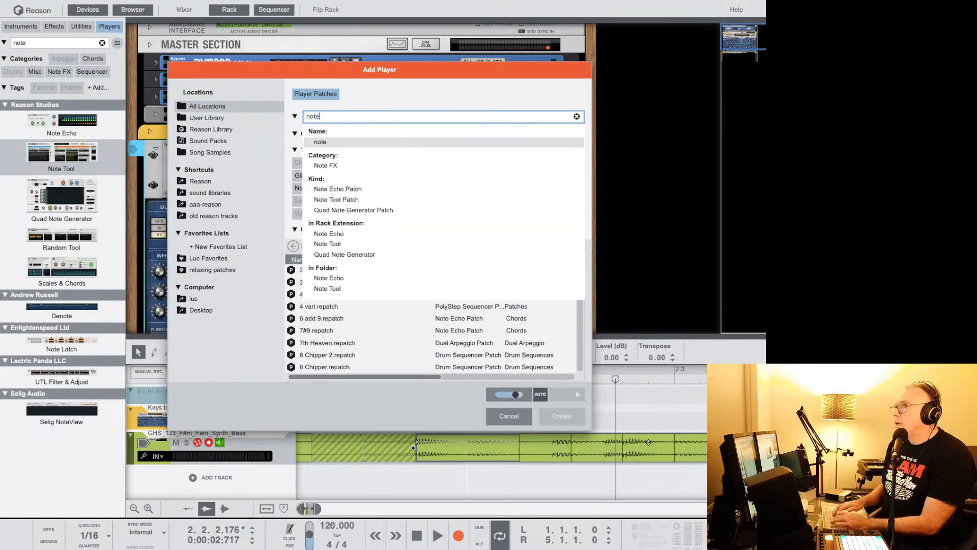
type(" too")
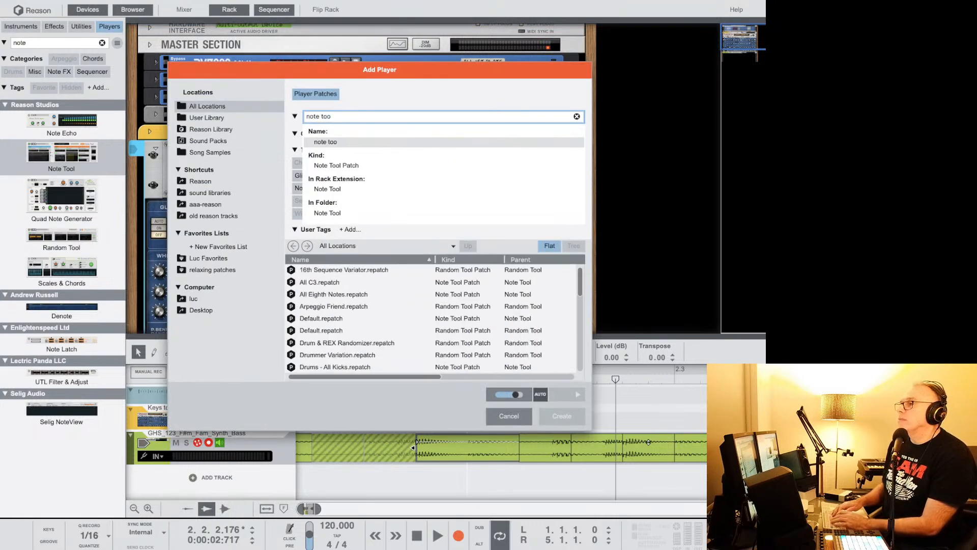
type("k")
key("BackSpace")
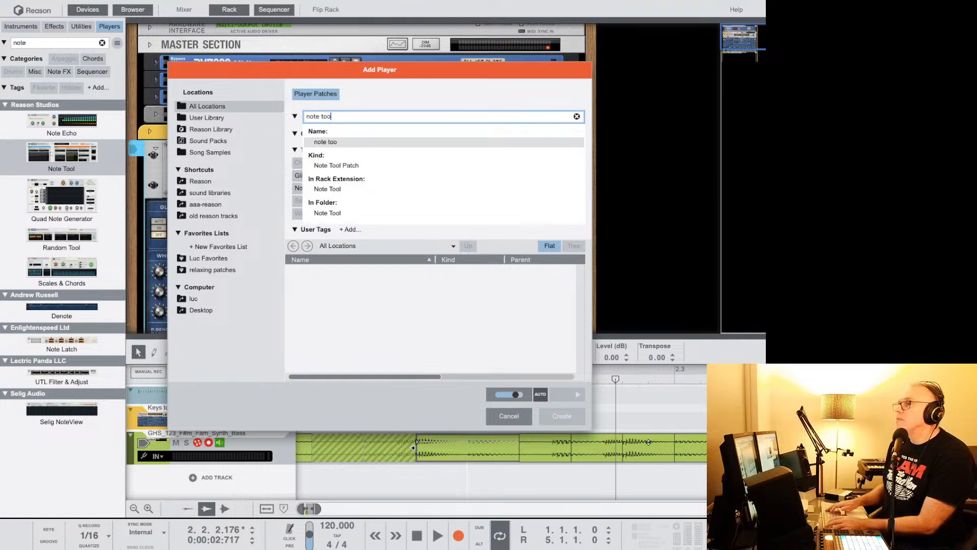
type("l")
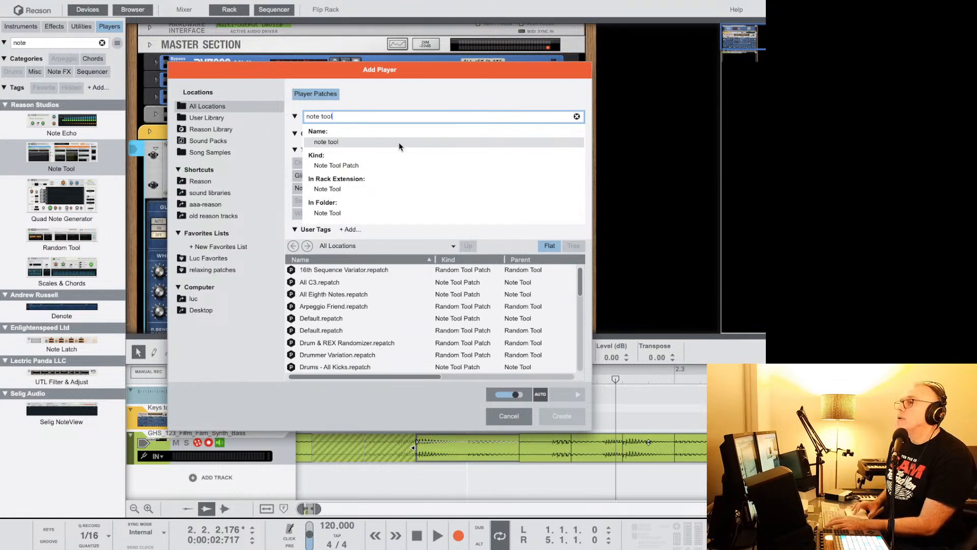
left_click(340, 185)
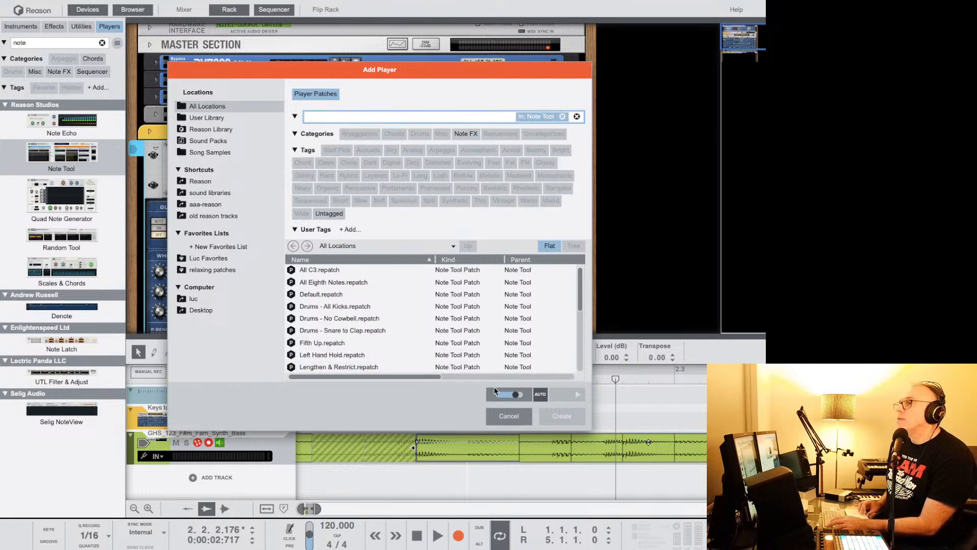
left_click(509, 415)
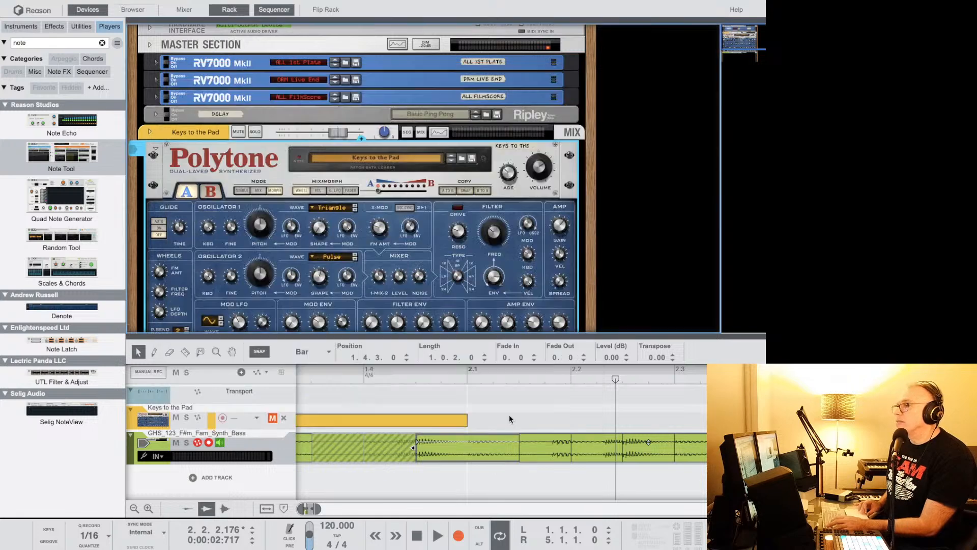
Add a Note Tool player device above the Polytone.
left_click(361, 138)
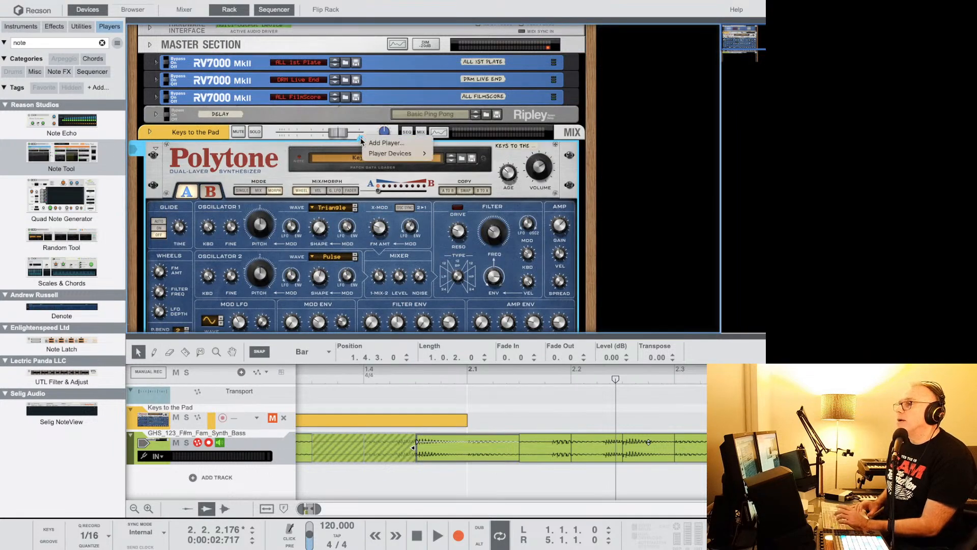
mouse_move(374, 152)
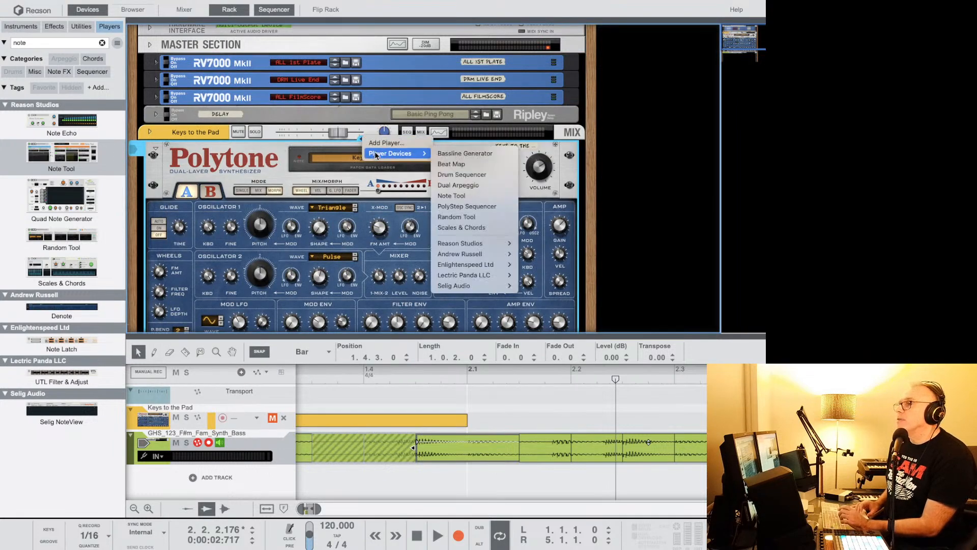
left_click(477, 197)
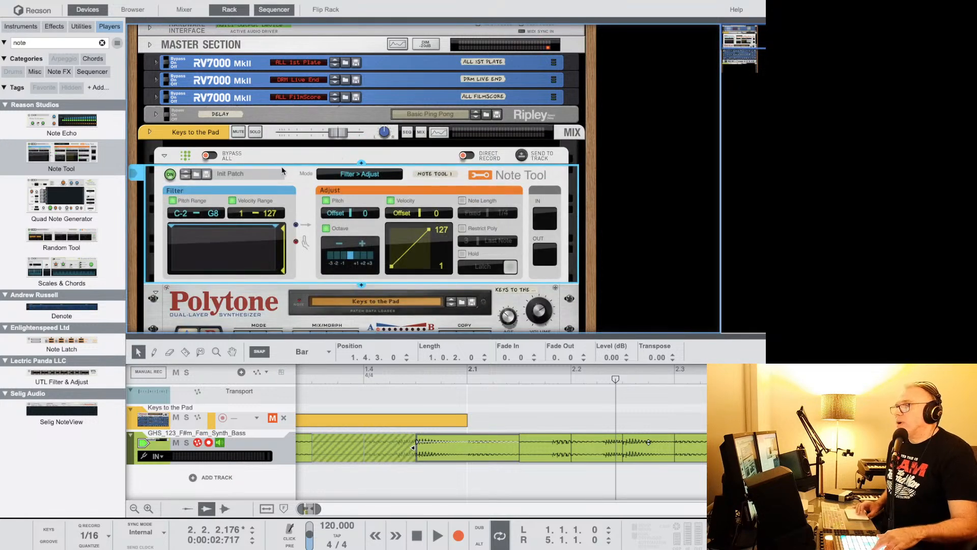
scroll(312, 283, "down", 3)
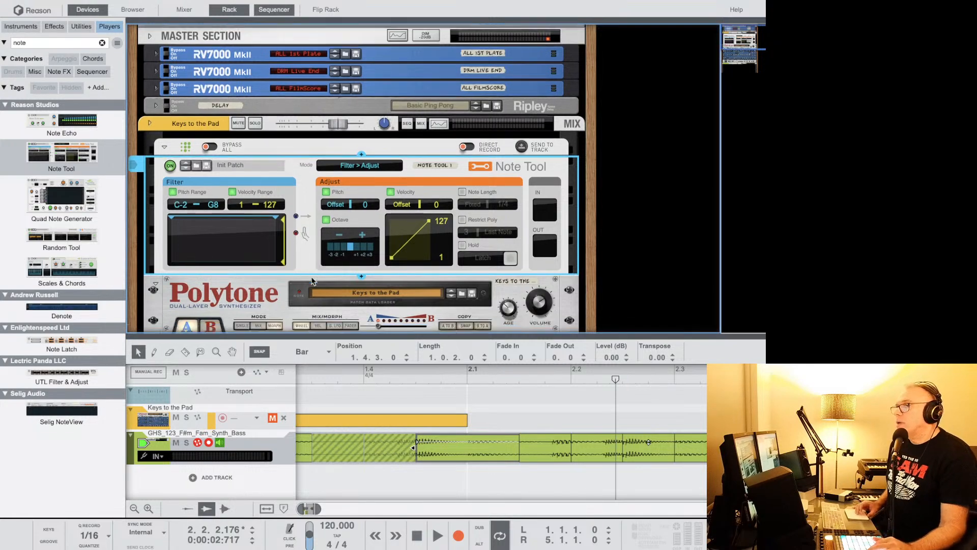
Select the Keys to the Pad track for playing and unmute its note lane.
left_click(248, 425)
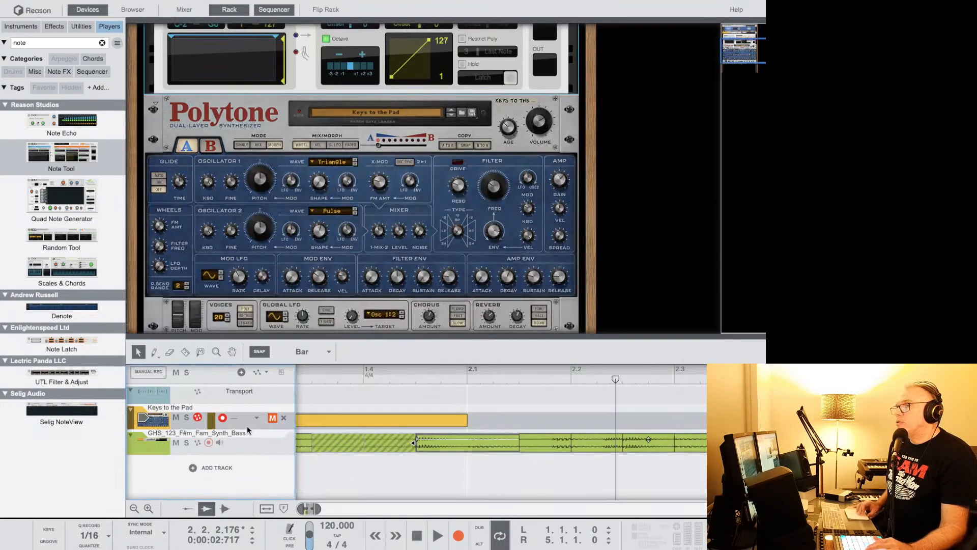
left_click(271, 418)
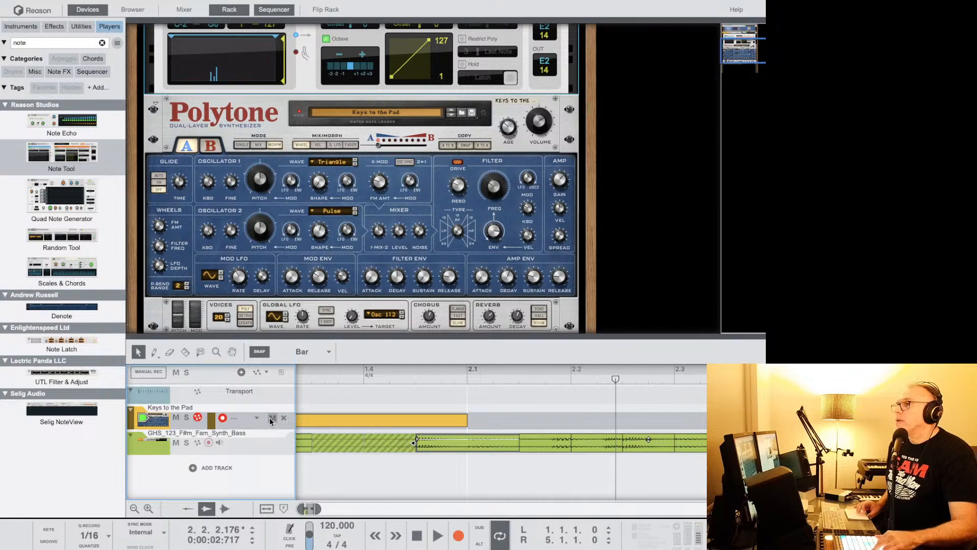
scroll(259, 253, "up", 4)
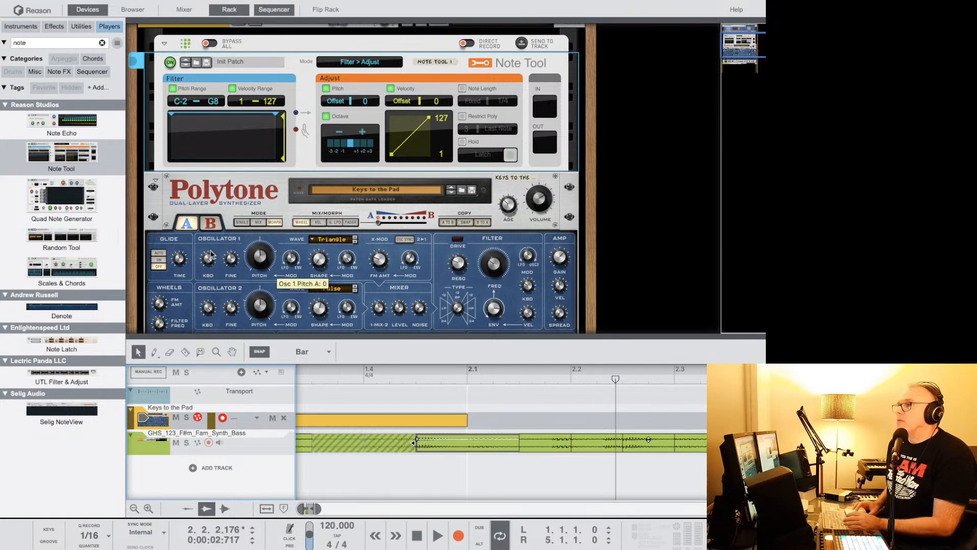
Try the Filter > Adjust (Split) mode in Note Tool and return it to Filter > Adjust.
left_click(376, 56)
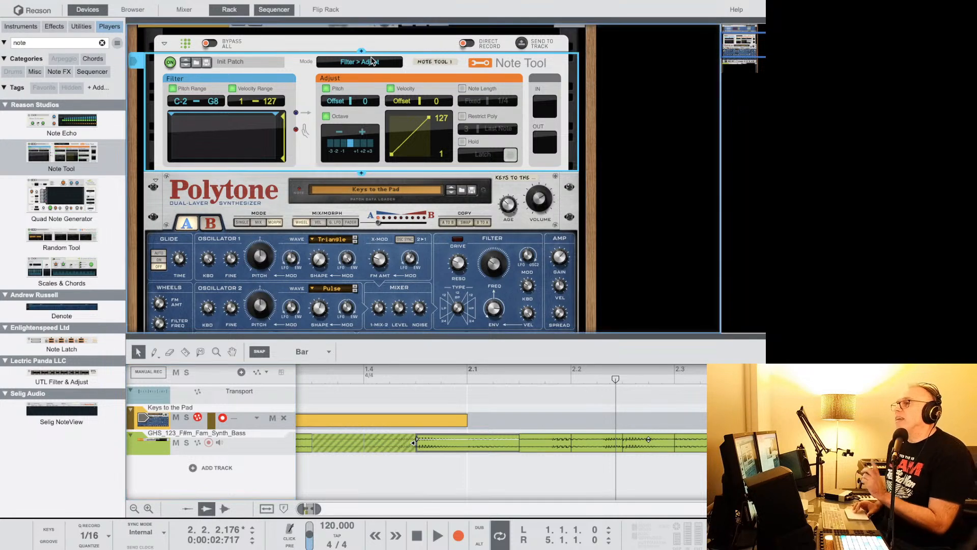
left_click(367, 62)
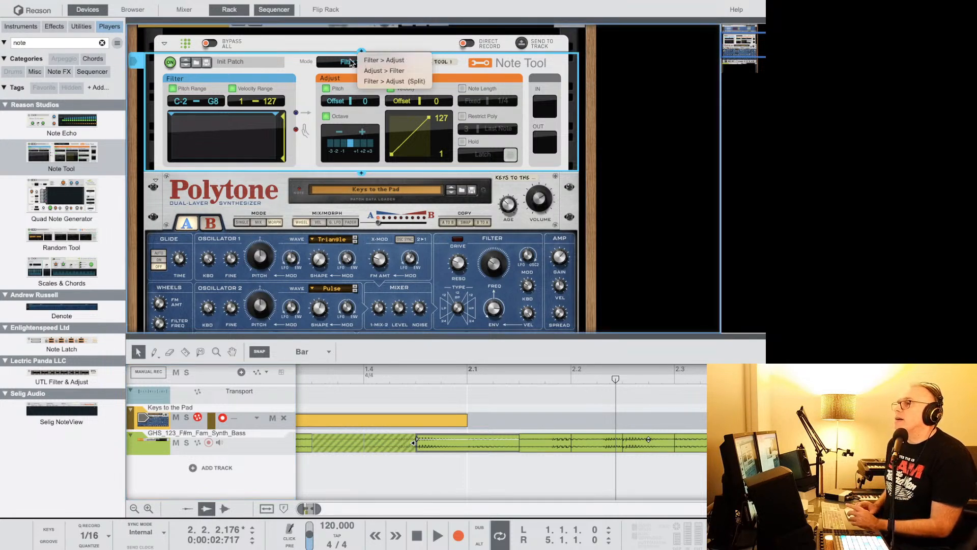
left_click(376, 60)
left_click(348, 62)
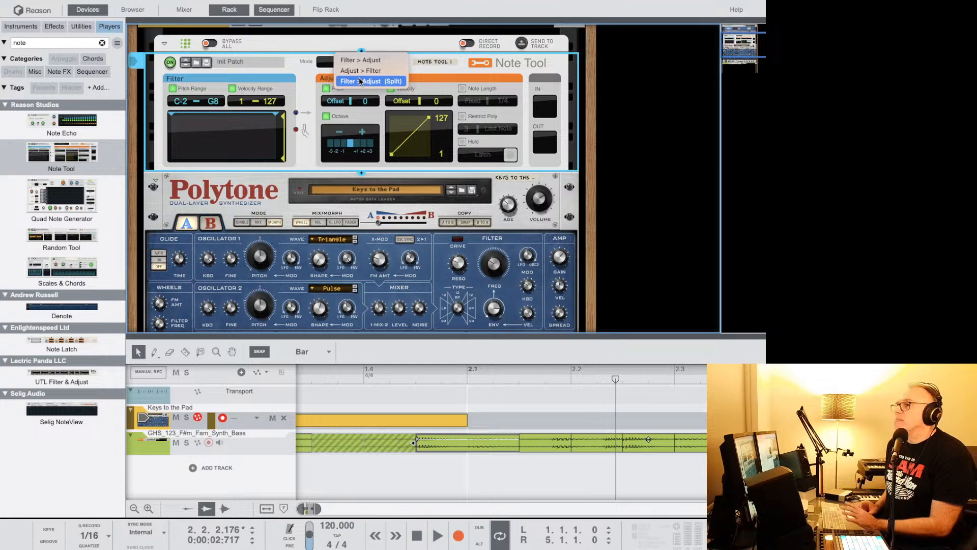
left_click(361, 81)
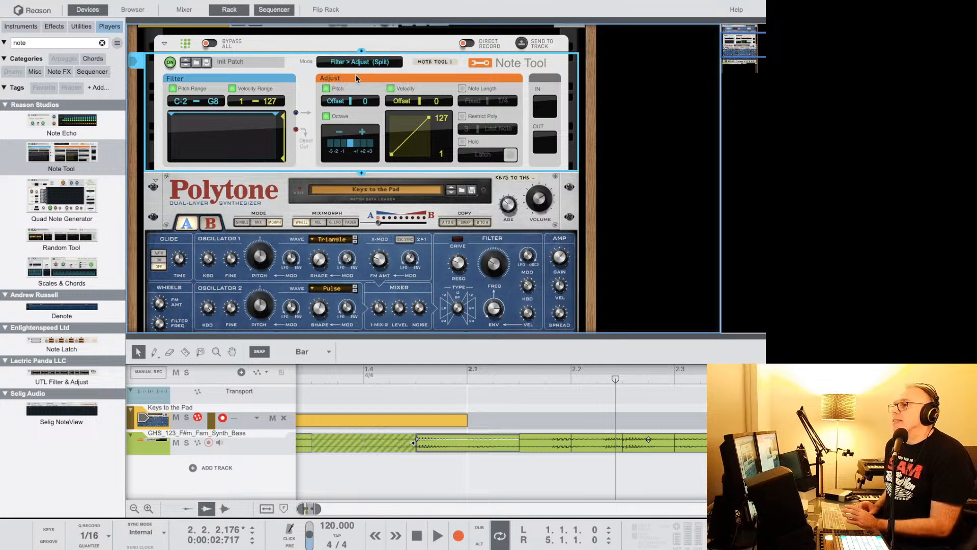
left_click(357, 62)
left_click(362, 41)
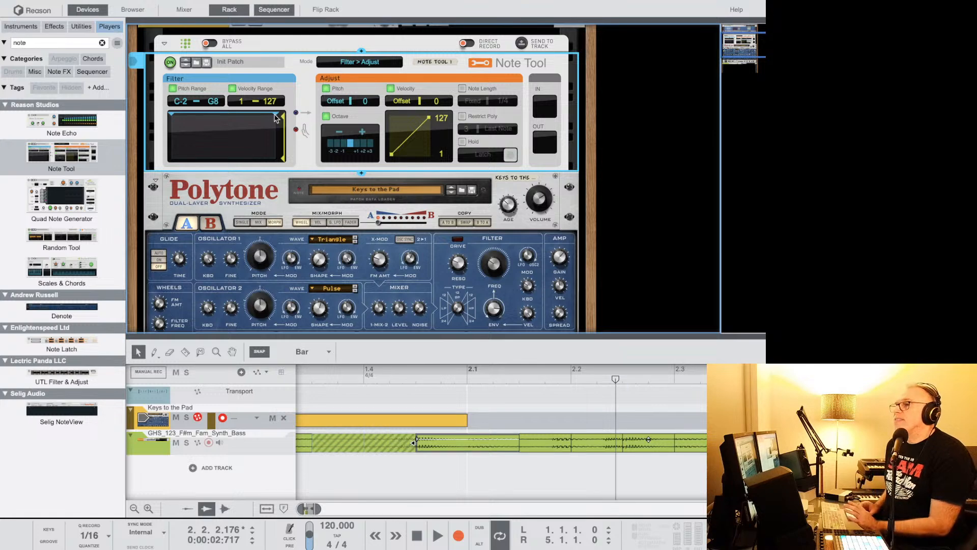
Limit Note Tool's filter pitch range to C-2–G3, try a velocity range of 83–127 and restore it to 1–127.
left_click_drag(277, 114, 229, 118)
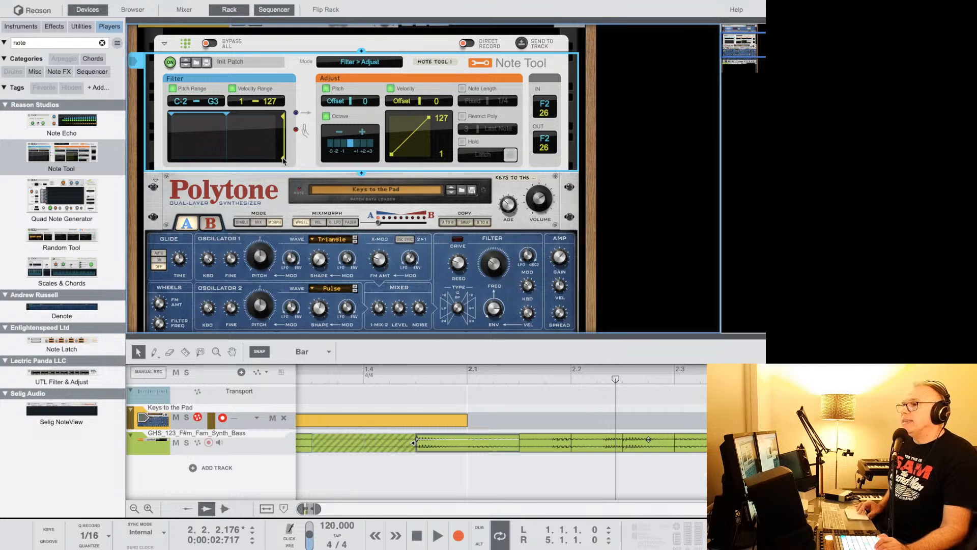
left_click_drag(283, 160, 282, 137)
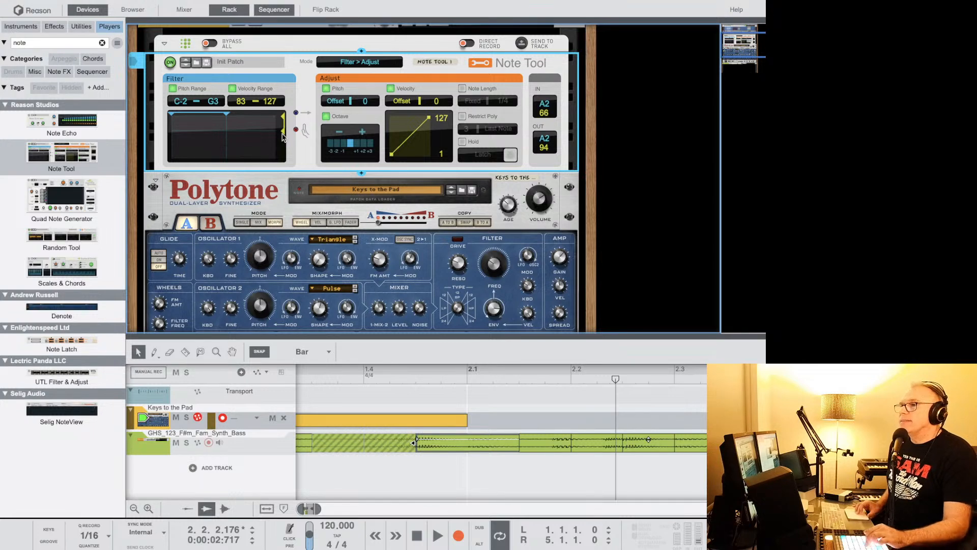
left_click_drag(283, 136, 283, 161)
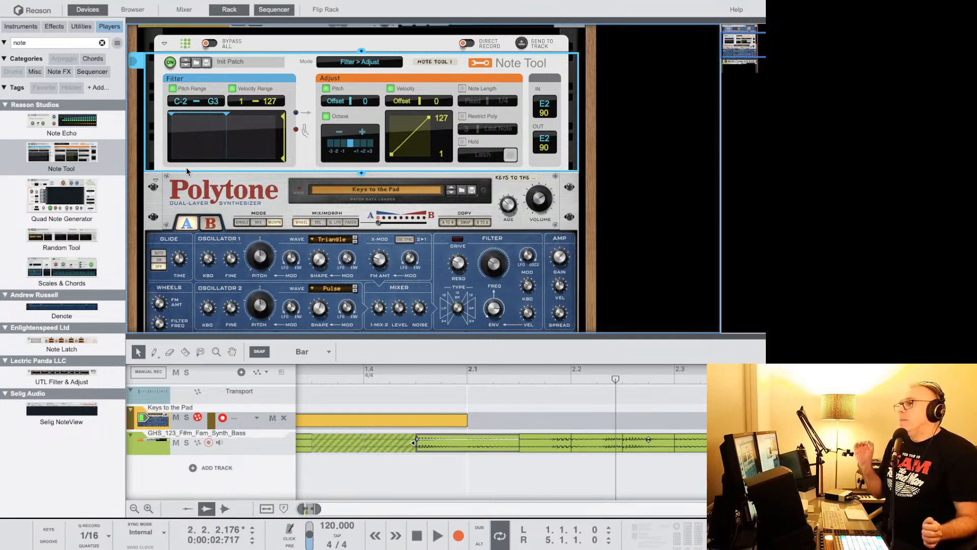
Search the instrument devices for "hybri" and add the Scenic Hybrid Instrument on a new track at the end of the track list.
double_click(31, 41)
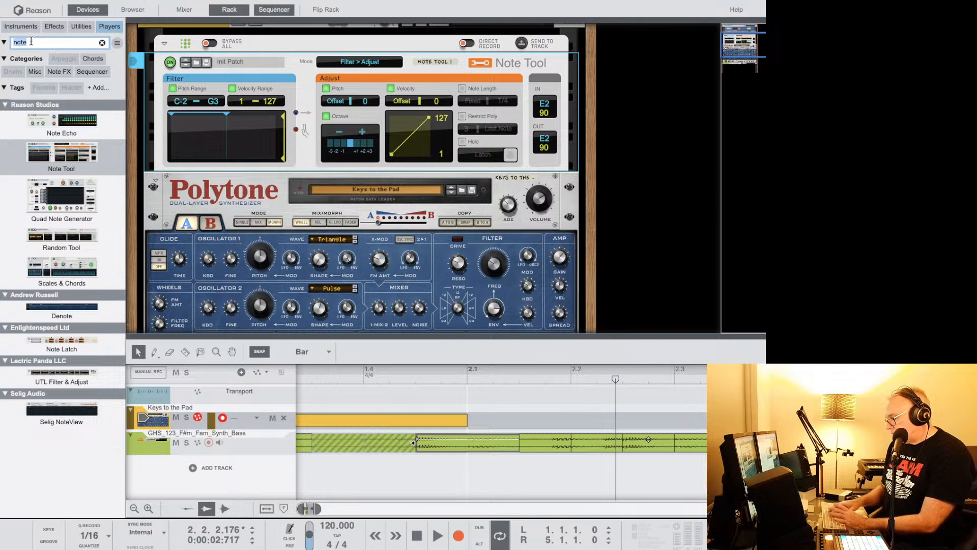
type("hybri")
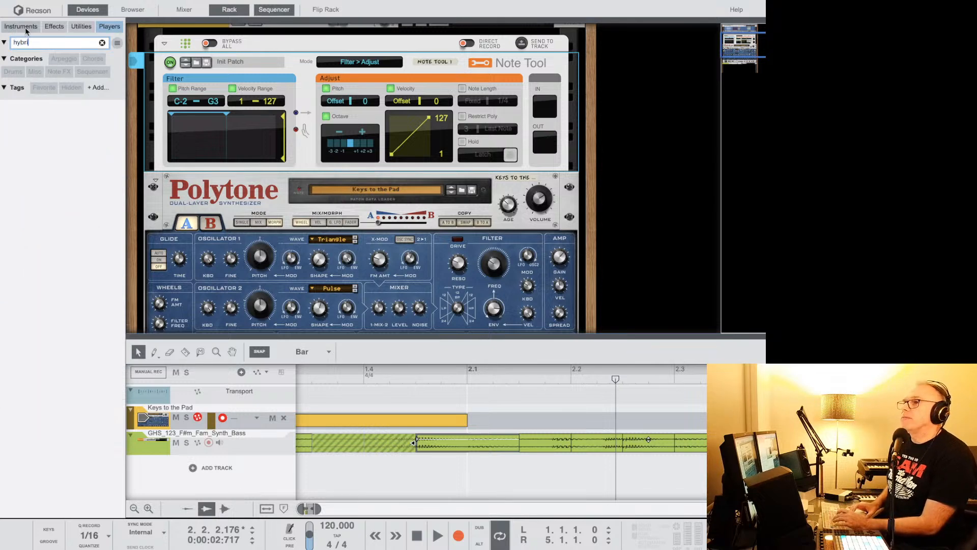
left_click(54, 26)
left_click(20, 27)
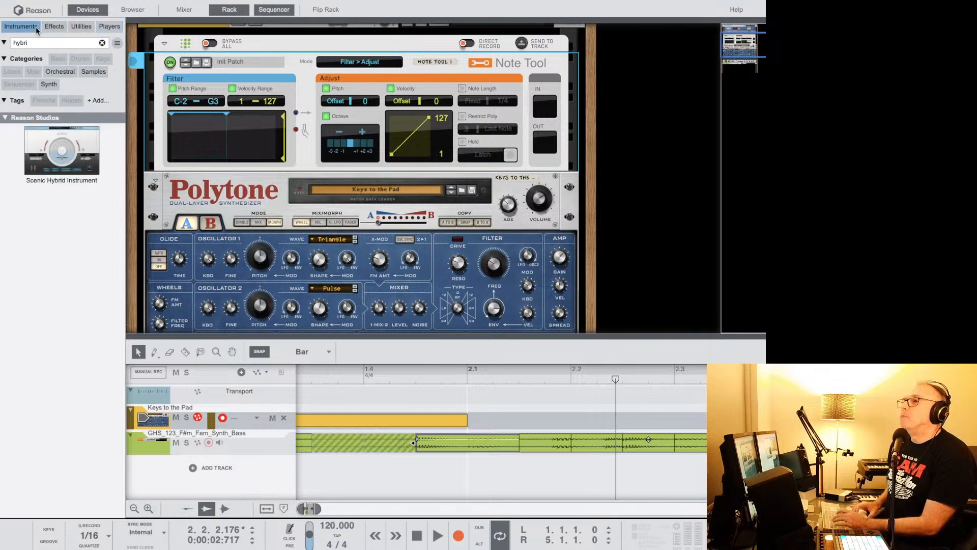
left_click_drag(51, 159, 189, 465)
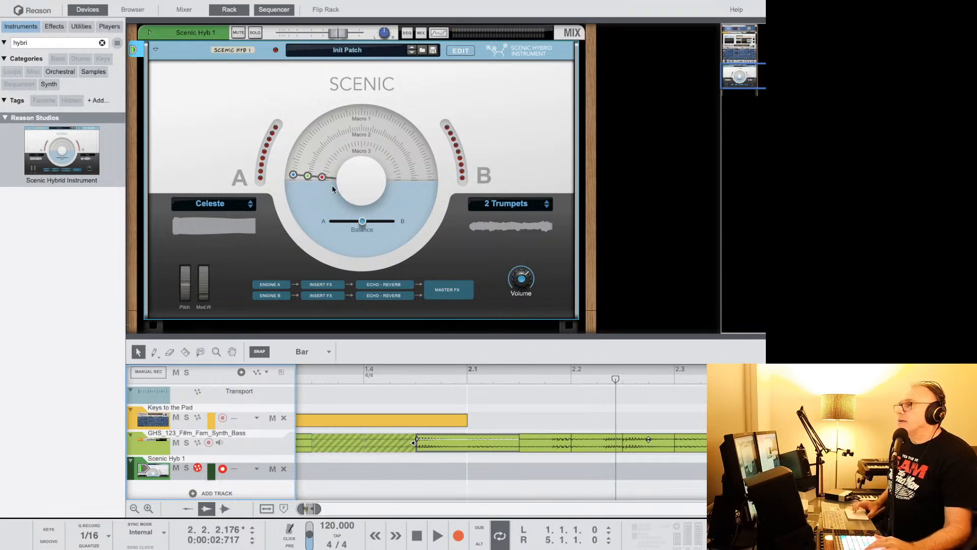
Load the Digital Creeps patch in Scenic and move on to the Digital Voices patch.
left_click(339, 51)
left_click(386, 401)
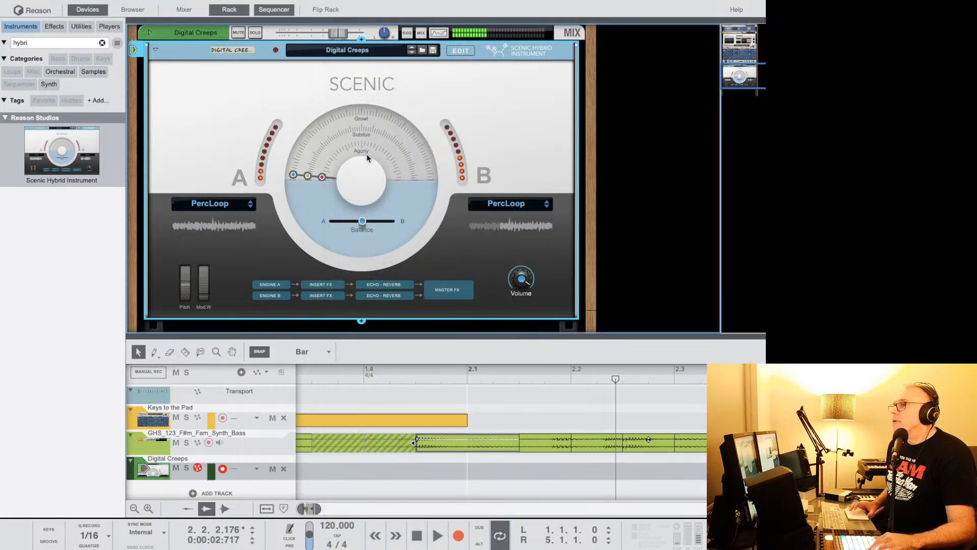
left_click(411, 52)
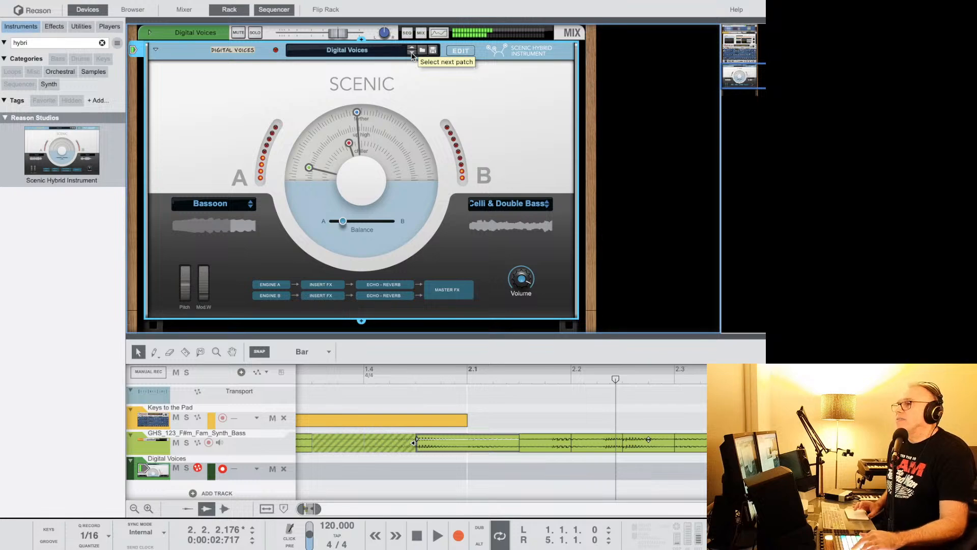
Record-enable the Keys to the Pad track so it plays through Note Tool and the Polytone.
scroll(411, 53, "up", 5)
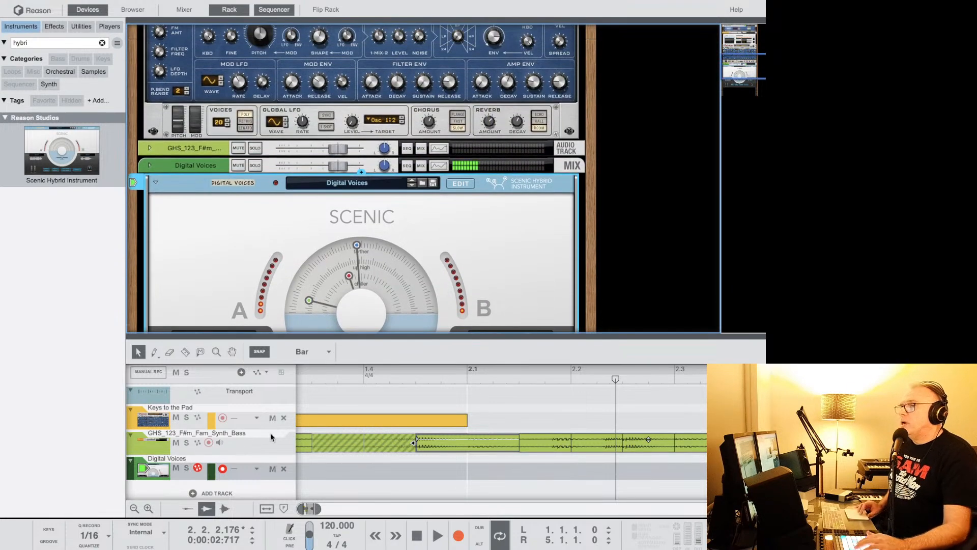
left_click(224, 422)
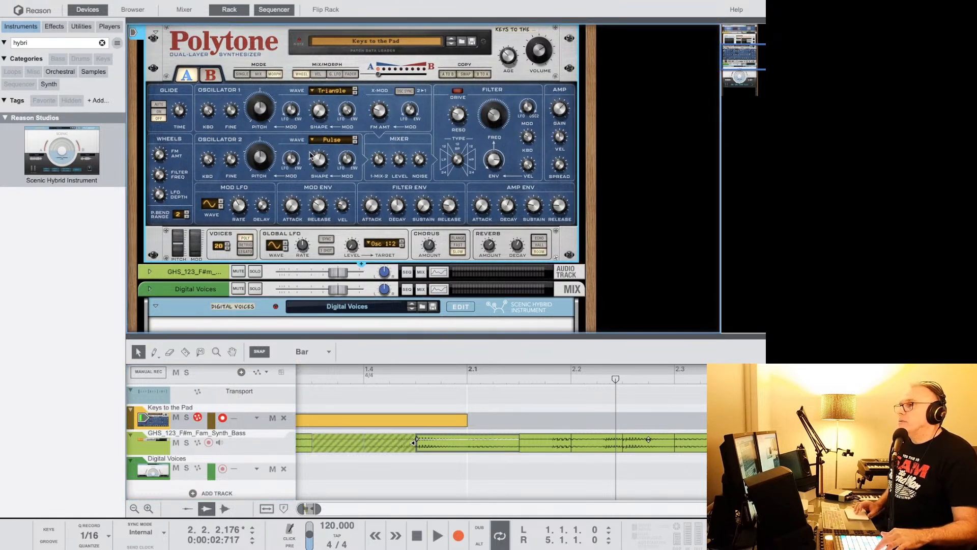
scroll(311, 79, "up", 5)
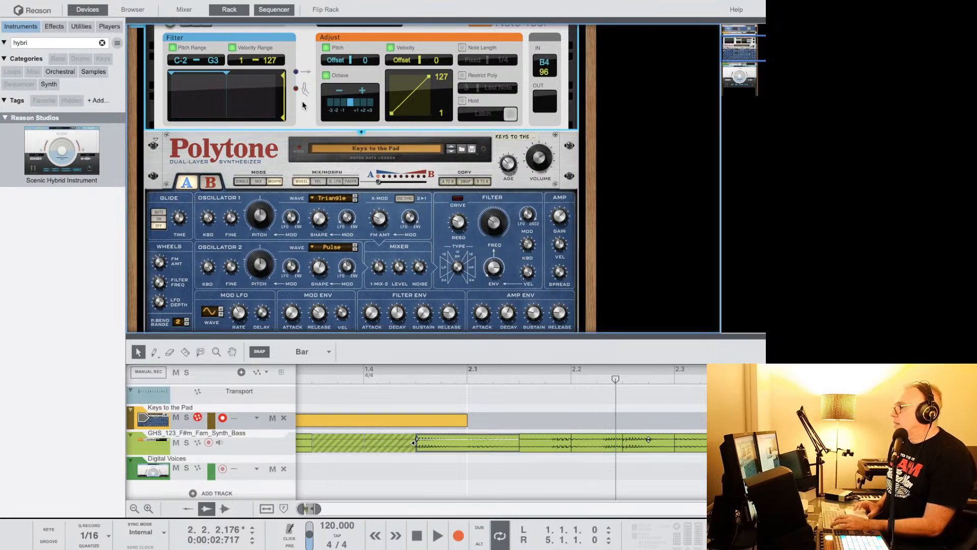
Flip the rack to its rear and cable Note Tool's rejected CV Out to Scenic's CV 1 Input, discarding a first cable from the rejected Gate Out.
key("Tab")
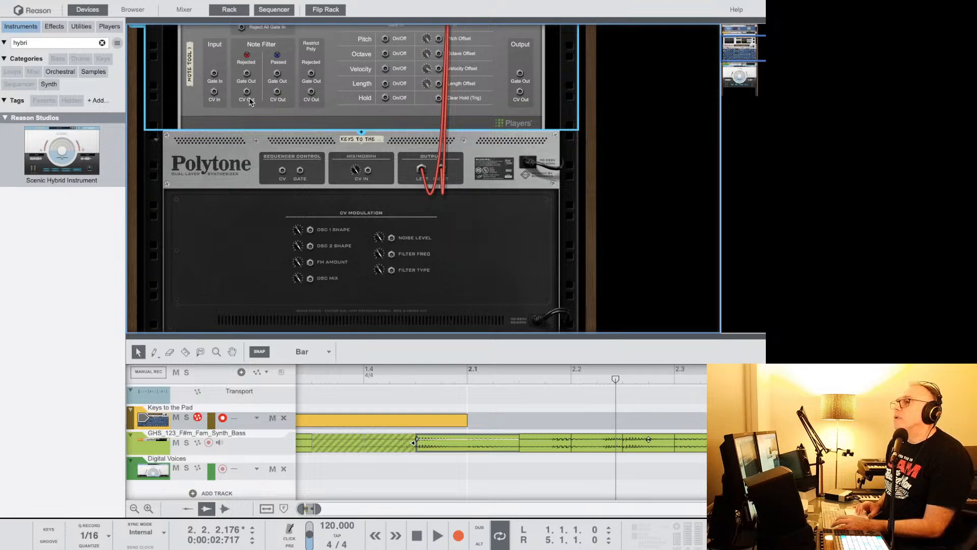
scroll(259, 196, "down", 3)
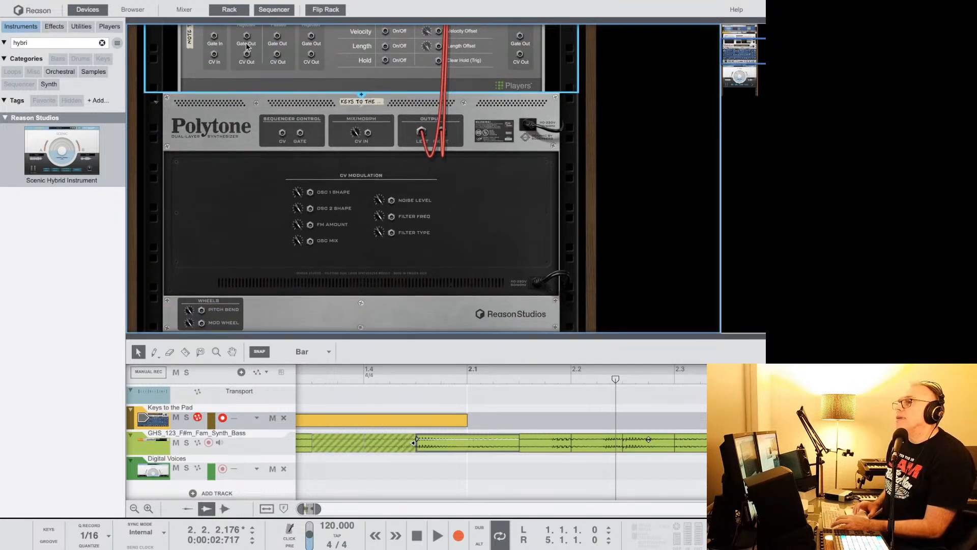
scroll(248, 47, "up", 2)
left_click_drag(246, 55, 319, 275)
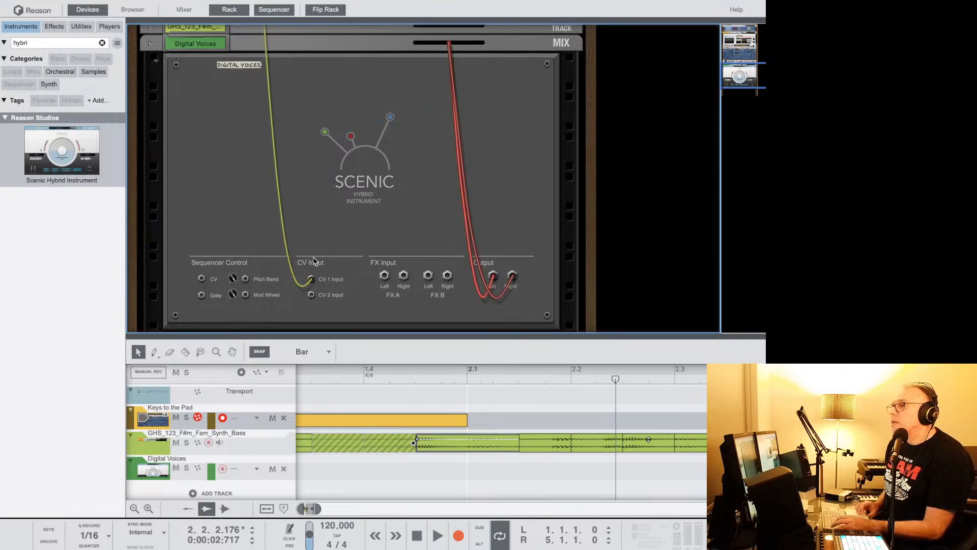
scroll(316, 246, "up", 10)
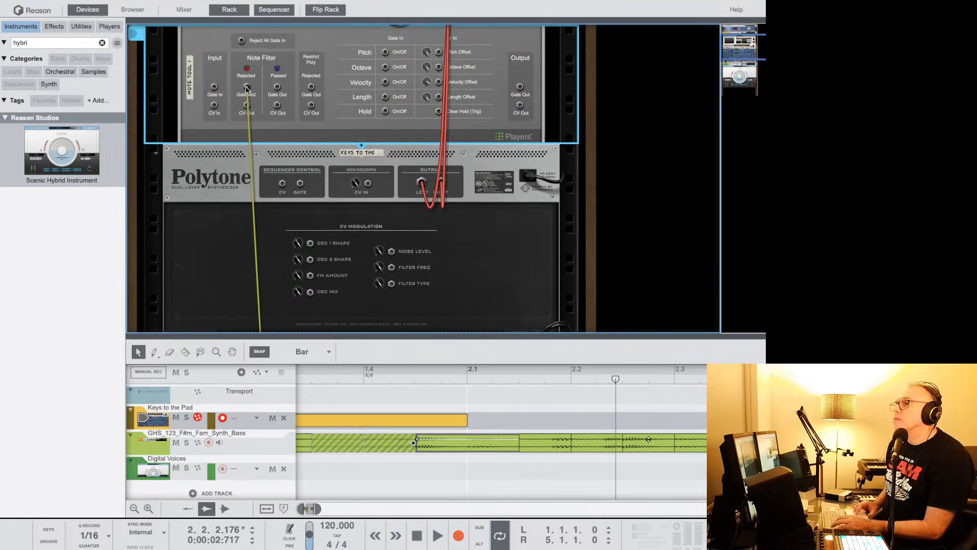
right_click(247, 89)
left_click(255, 94)
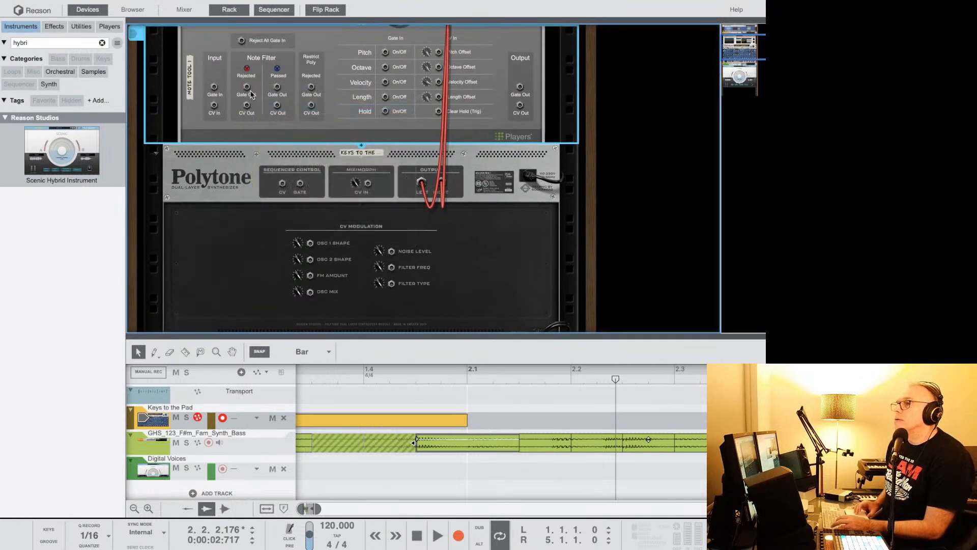
left_click_drag(248, 107, 293, 309)
left_click_drag(300, 293, 310, 277)
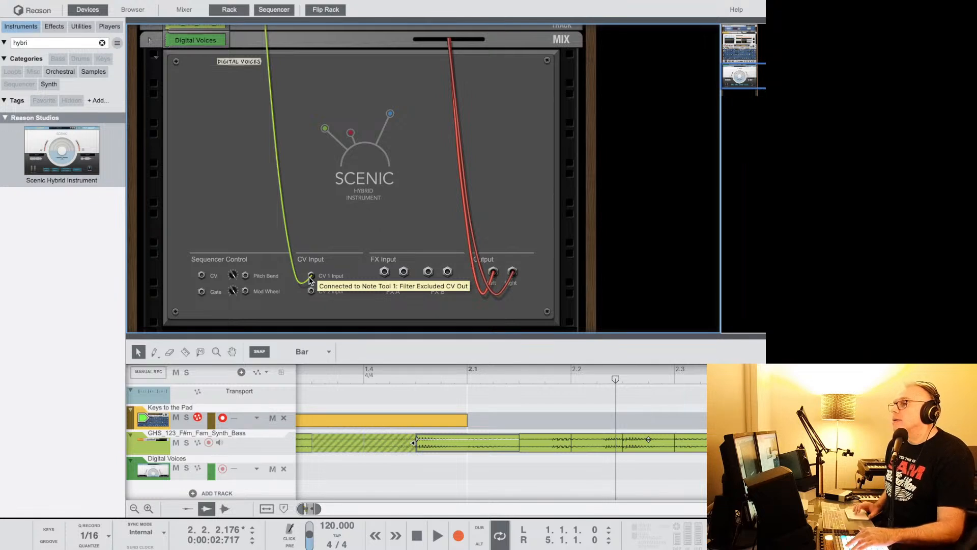
Try the cable in Scenic's Sequencer Control CV input and return it to CV 1 Input.
left_click_drag(310, 278, 202, 276)
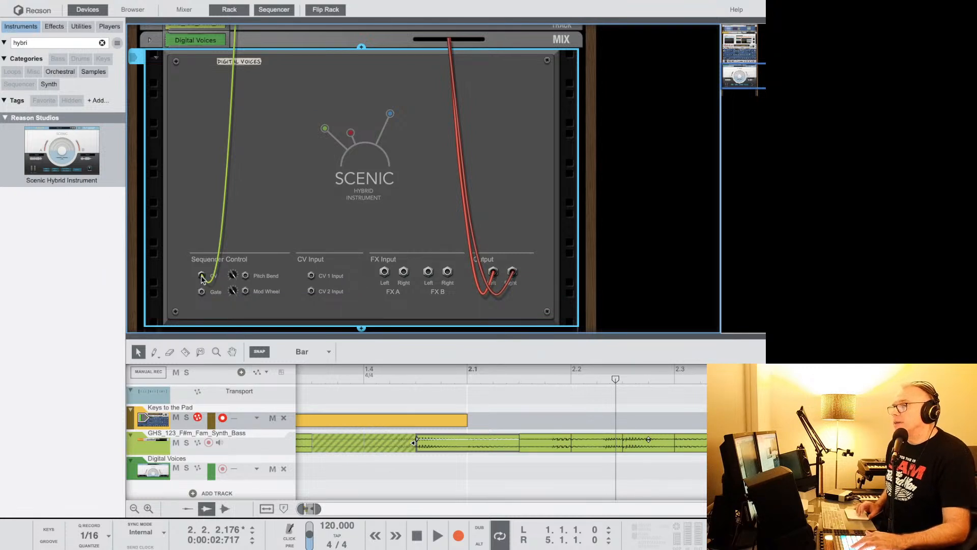
left_click_drag(202, 275, 314, 279)
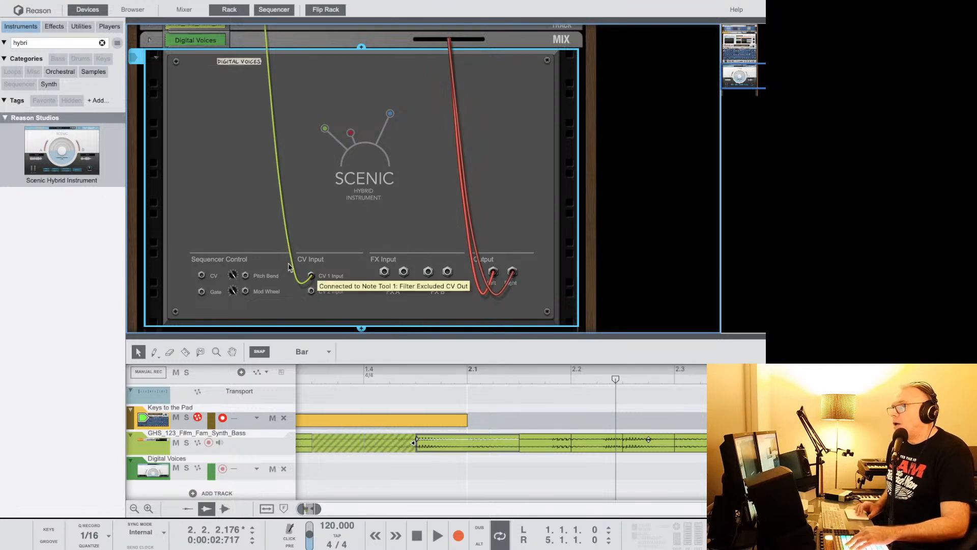
Flip the rack to its front and lower the upper limit of Note Tool's pitch range to F2.
scroll(249, 232, "up", 10)
scroll(249, 232, "down", 1)
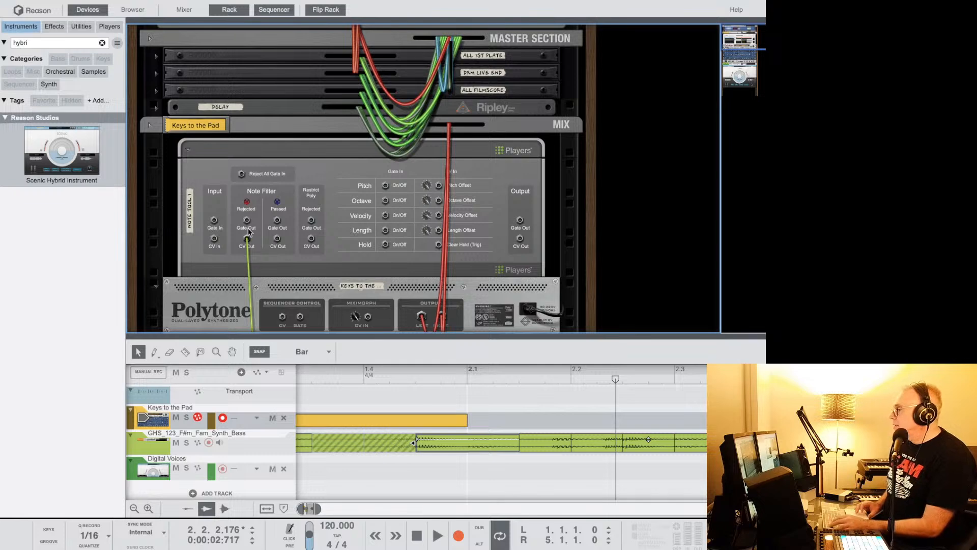
key("Tab")
scroll(236, 233, "down", 1)
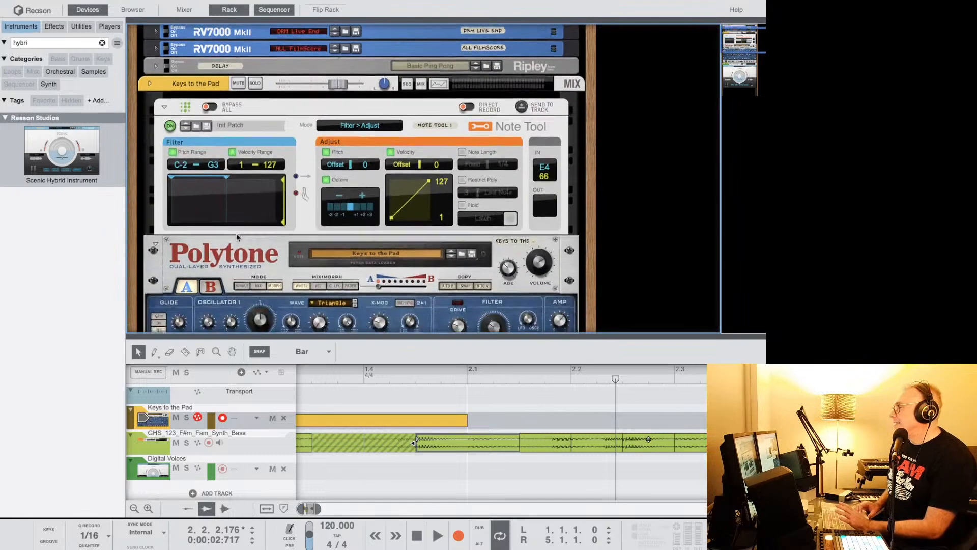
scroll(237, 233, "down", 1)
scroll(236, 233, "down", 1)
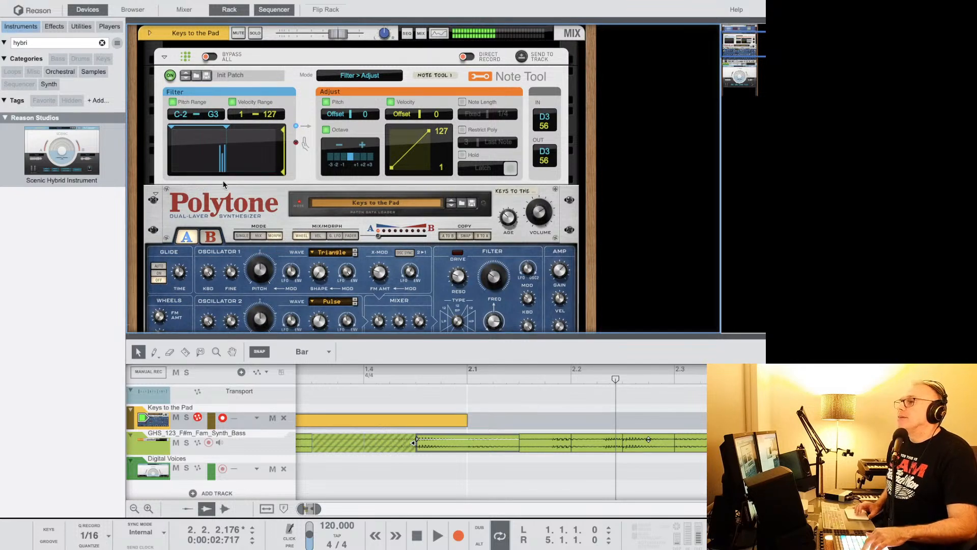
left_click(227, 131)
left_click_drag(227, 130, 215, 131)
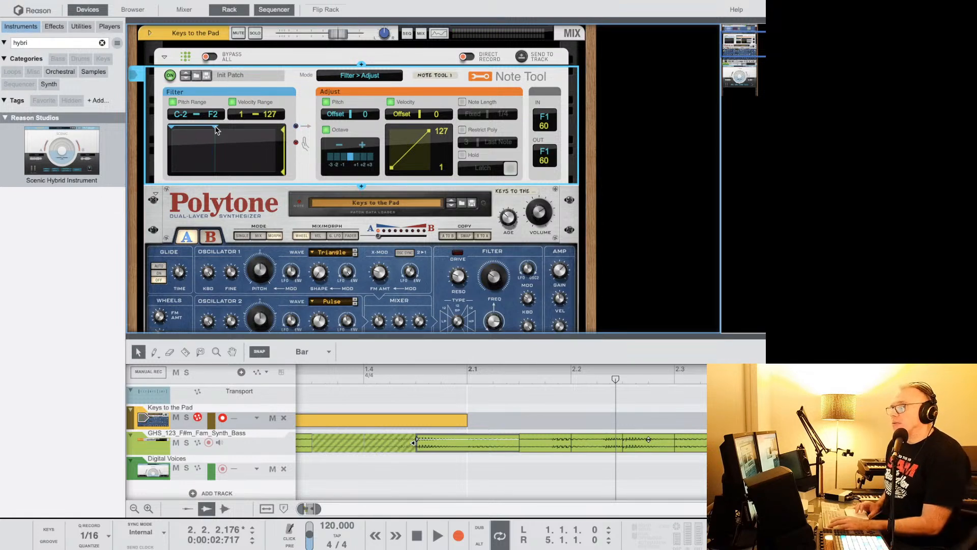
Flip the rack to its rear and cable Note Tool's rejected Gate Out to Scenic's CV 2 Input.
key("Tab")
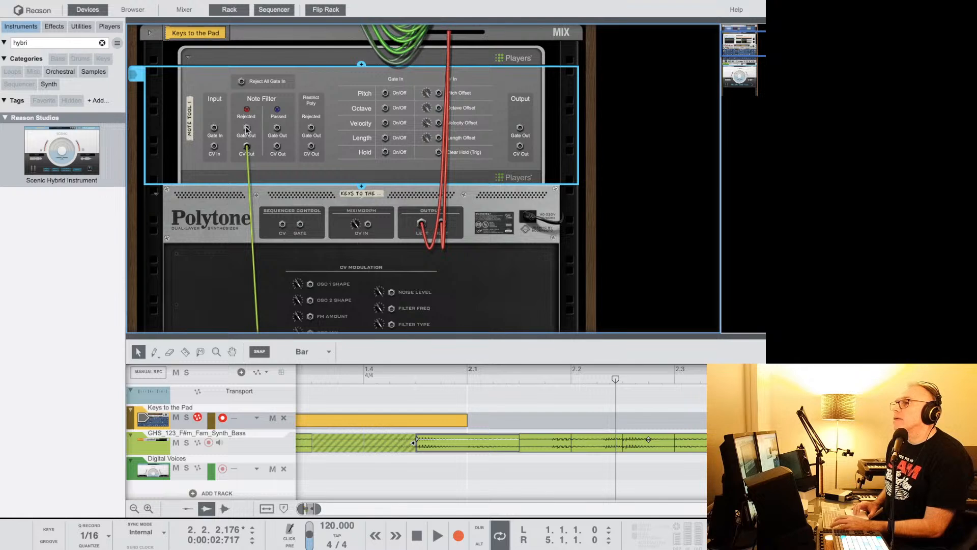
left_click_drag(246, 129, 310, 229)
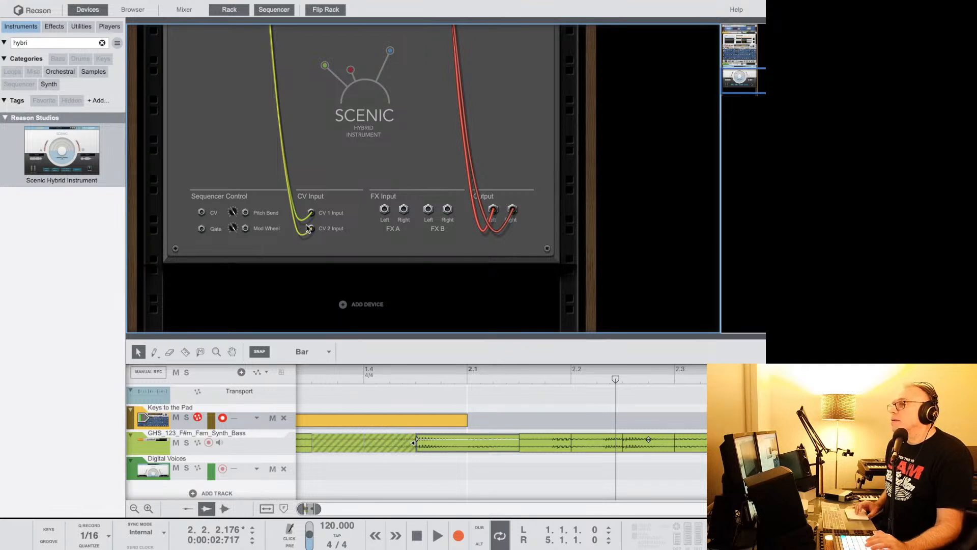
left_click(311, 231)
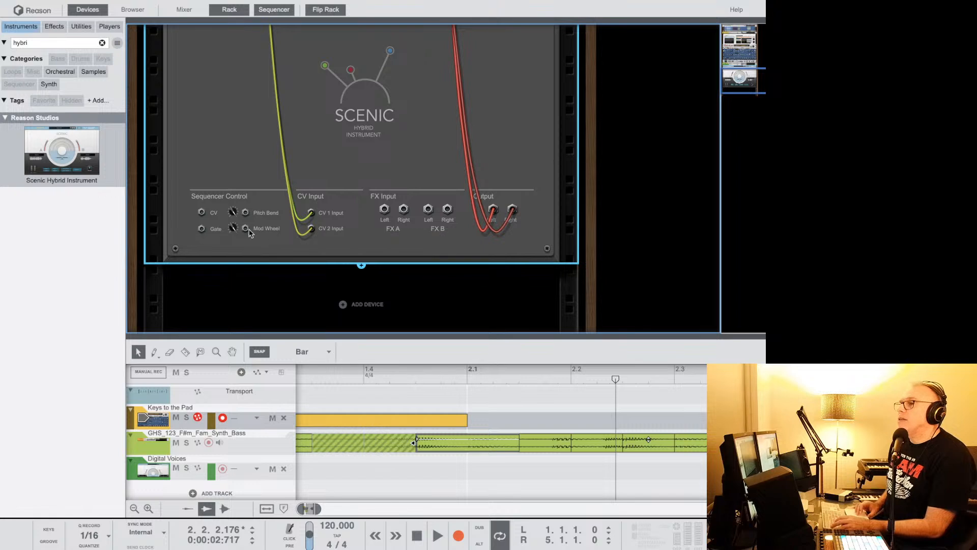
Move Scenic's two Note Tool cables from CV 1 and CV 2 Input to the Sequencer Control CV and Gate inputs.
left_click_drag(311, 213, 202, 213)
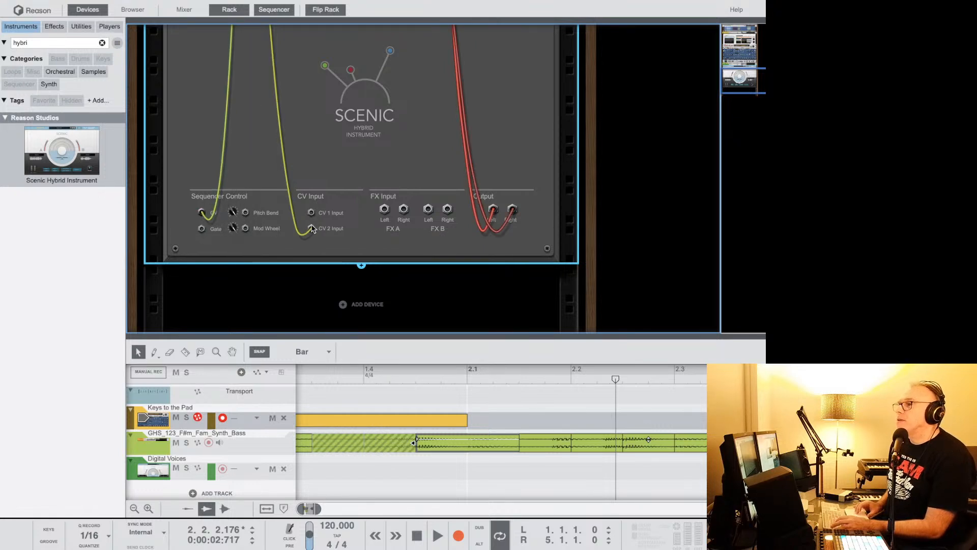
left_click_drag(311, 229, 202, 229)
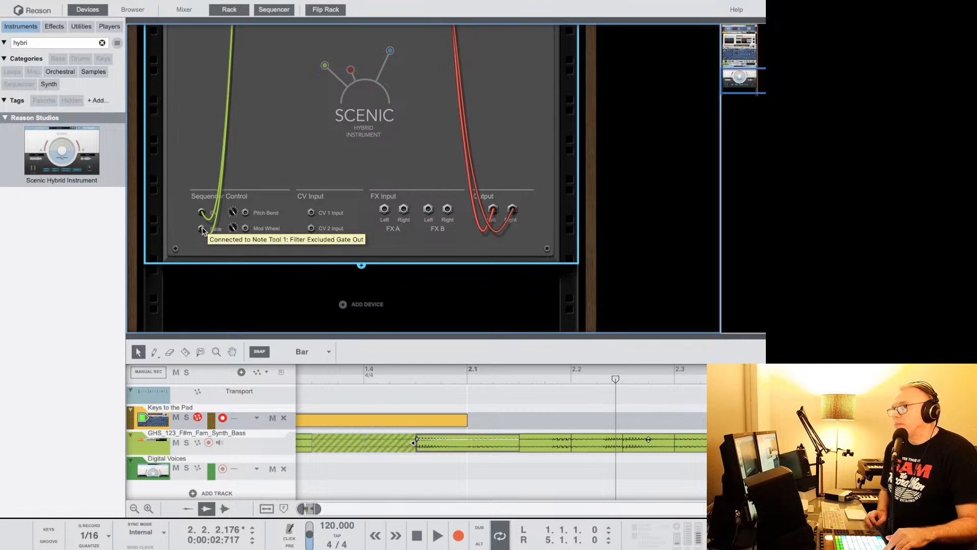
scroll(229, 133, "up", 5)
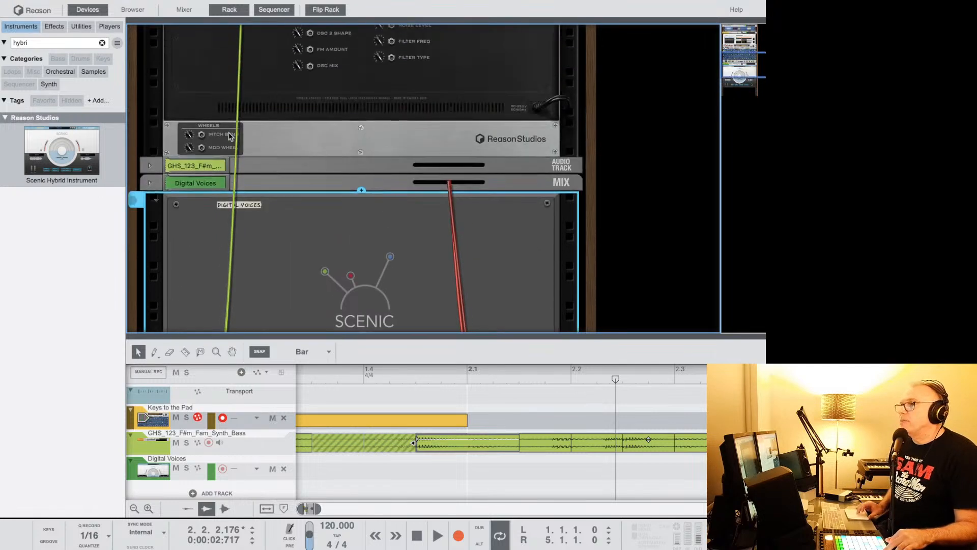
Check the Note Tool cable along the rack's rear and flip to the front to view Note Tool and the Polytone.
scroll(229, 136, "up", 1)
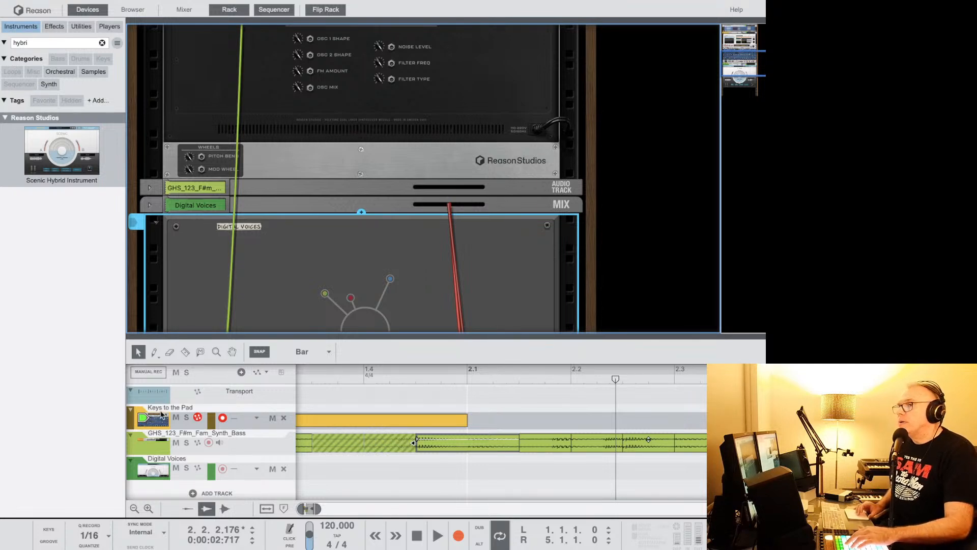
right_click(168, 187)
left_click(175, 122)
scroll(175, 122, "up", 2)
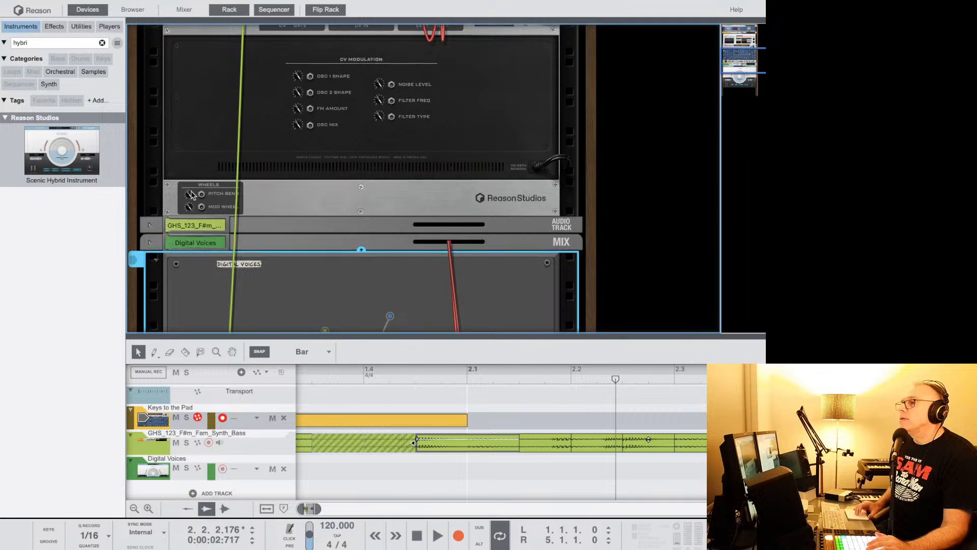
scroll(191, 191, "down", 10)
key("Tab")
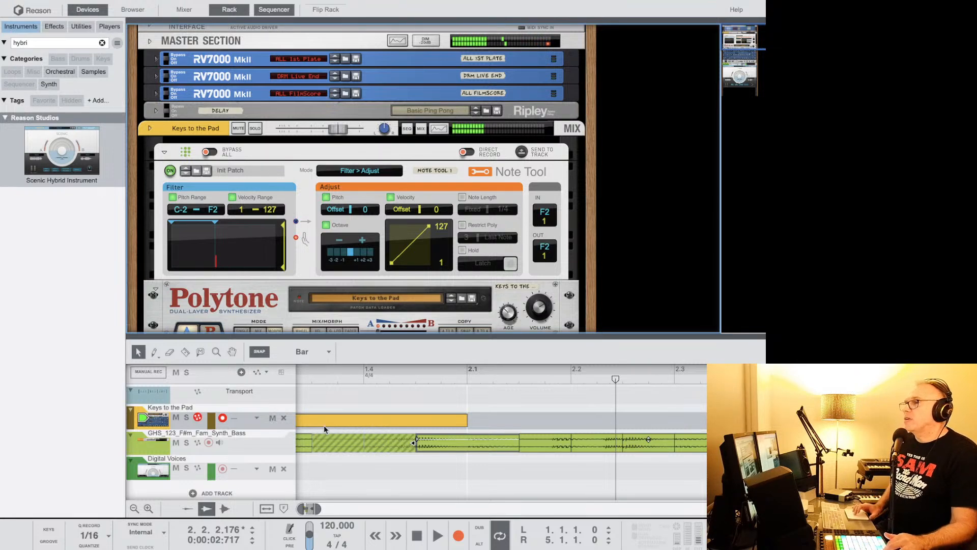
scroll(338, 324, "down", 5)
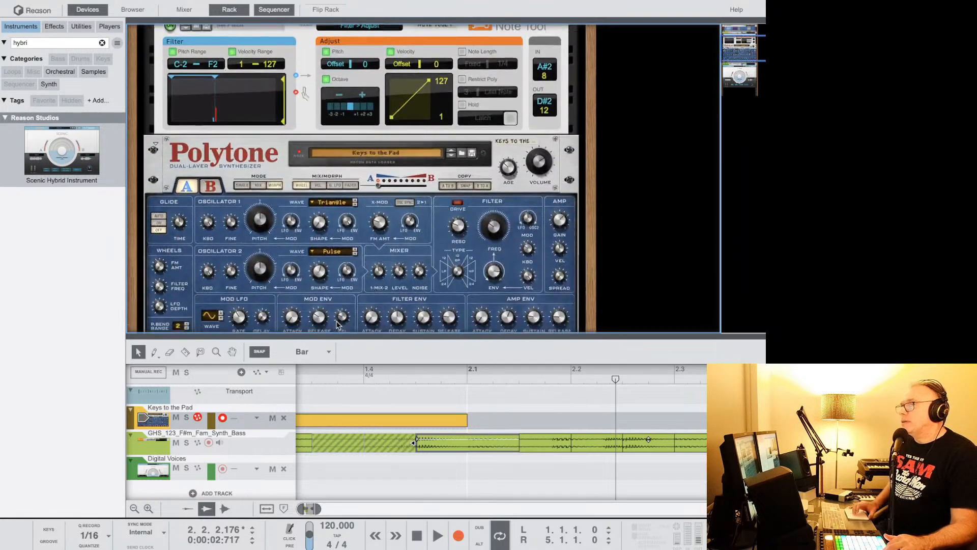
Select the Digital Voices track, check Scenic's Sequencer Control cables on the rack's rear and return to Note Tool's front panel.
left_click(184, 475)
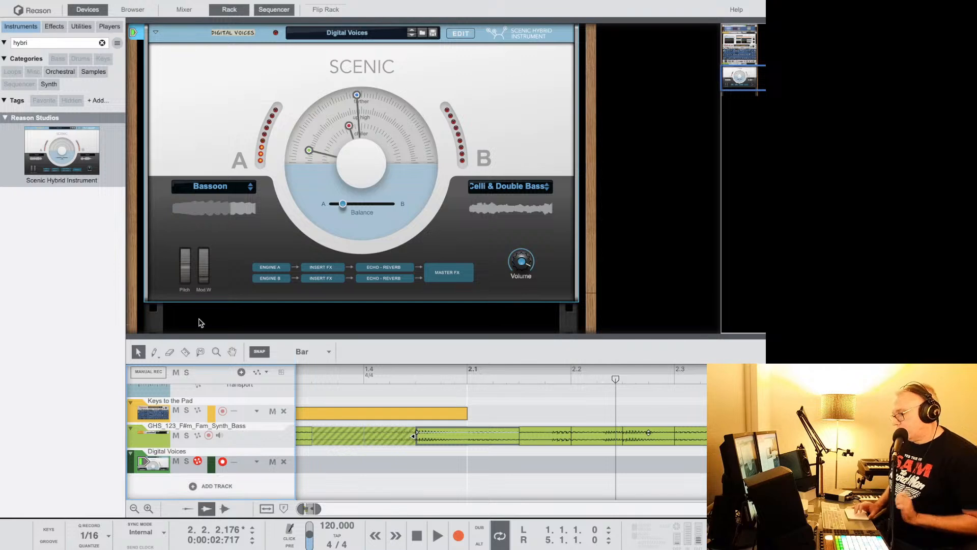
key("Tab")
scroll(232, 277, "up", 1)
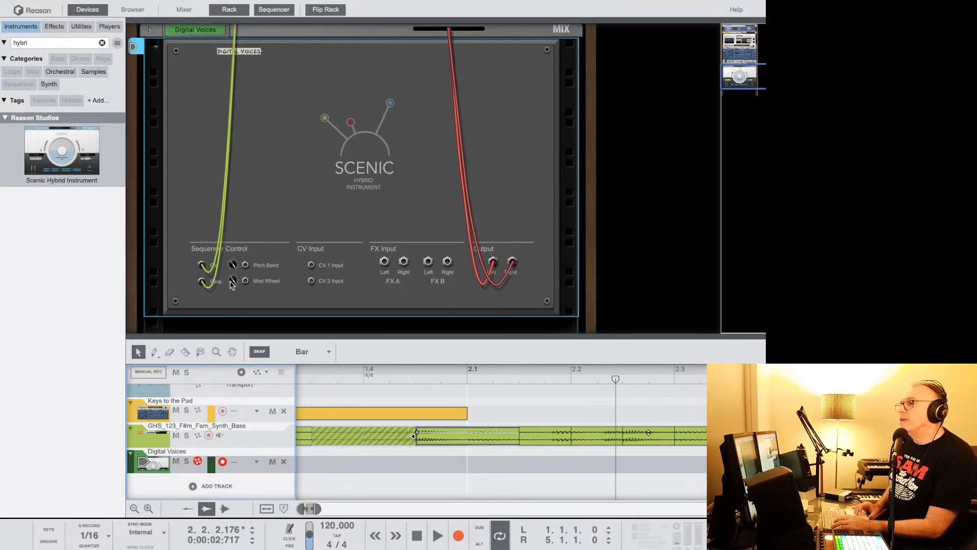
scroll(234, 279, "up", 6)
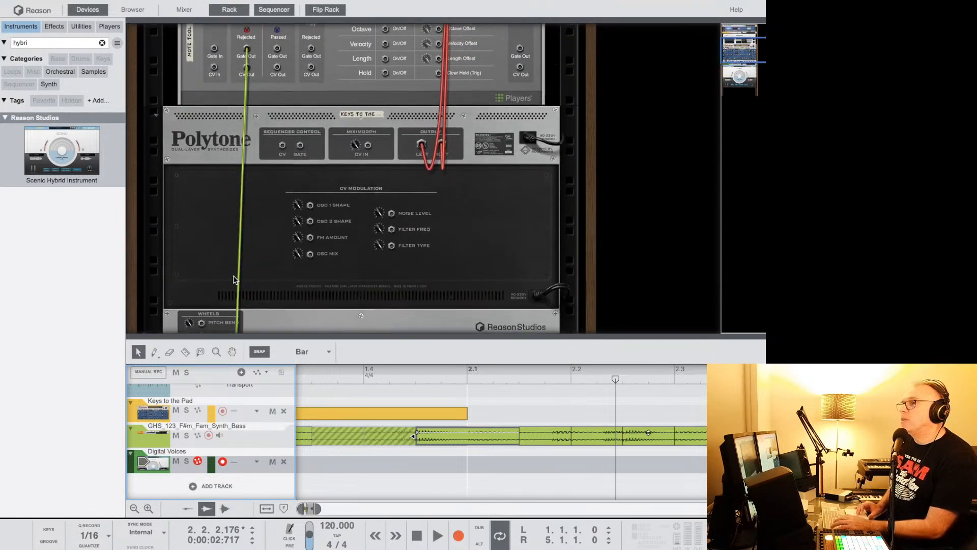
key("Tab")
scroll(233, 275, "up", 5)
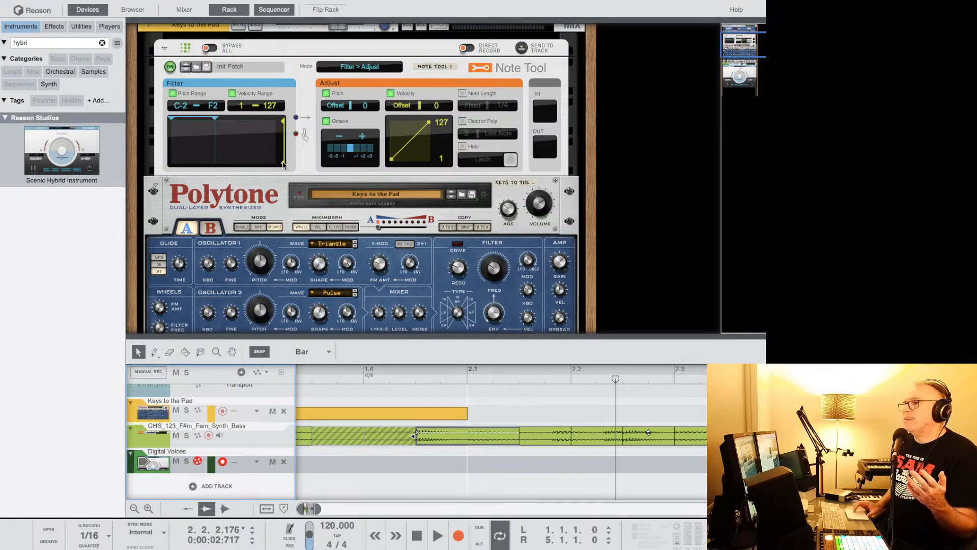
Try a minimum filter velocity of 57 in Note Tool, return it to 1, and set the velocity curve's low end to 65.
left_click_drag(282, 164, 283, 148)
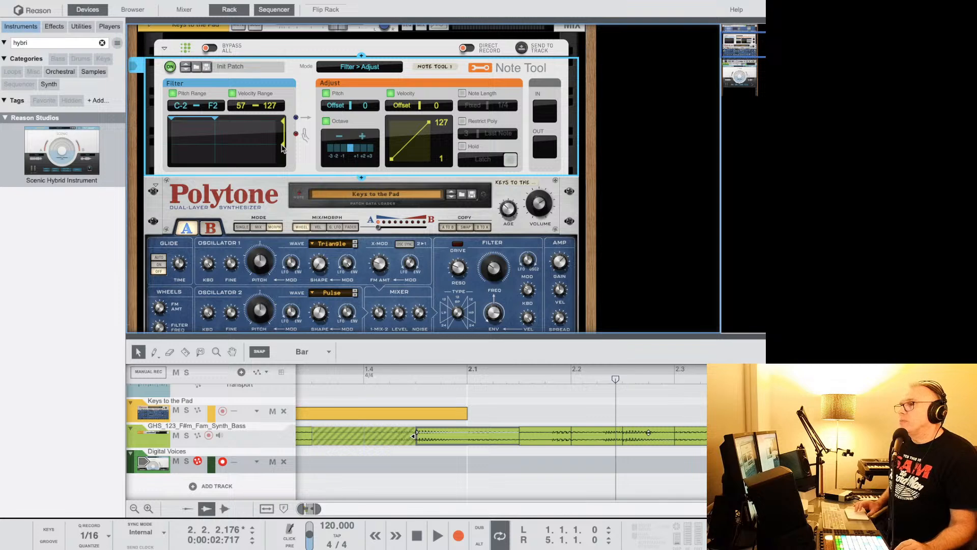
left_click_drag(283, 147, 284, 175)
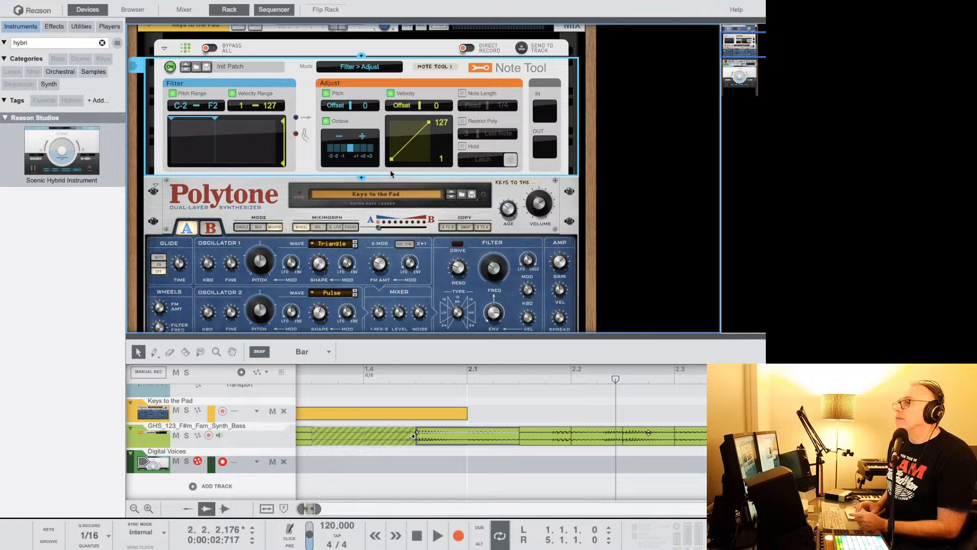
left_click_drag(391, 159, 383, 117)
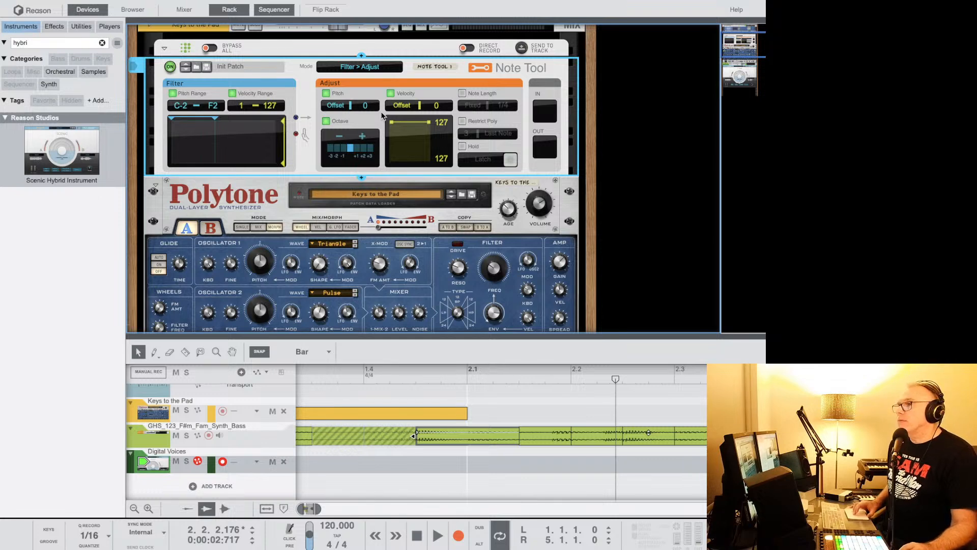
left_click_drag(382, 114, 382, 139)
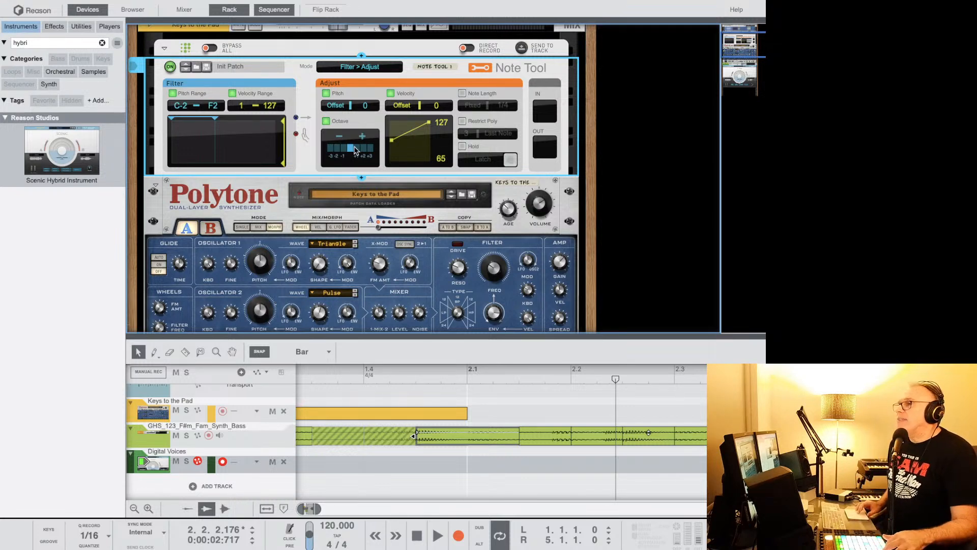
Try an Octave adjustment of -2 in Note Tool and set it to +2.
left_click(355, 147)
left_click(338, 149)
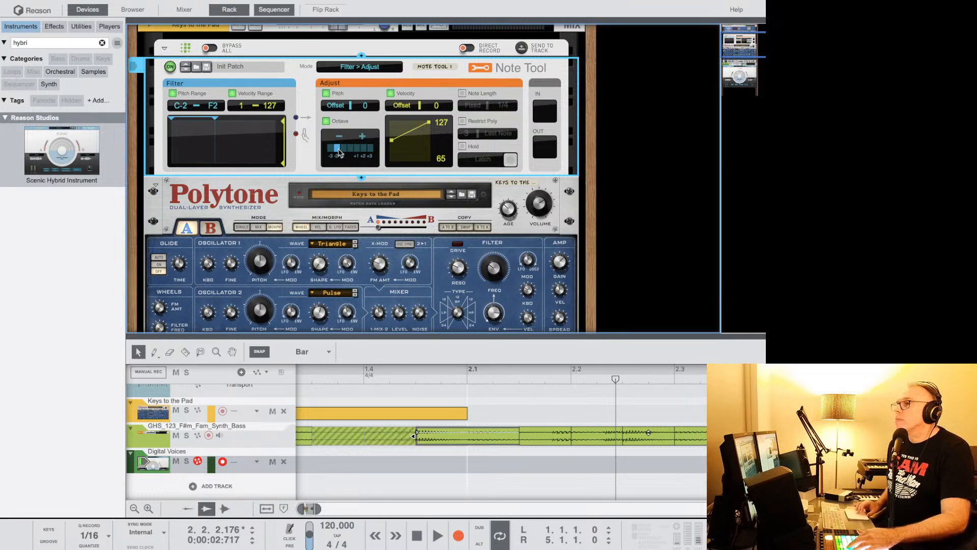
left_click(362, 148)
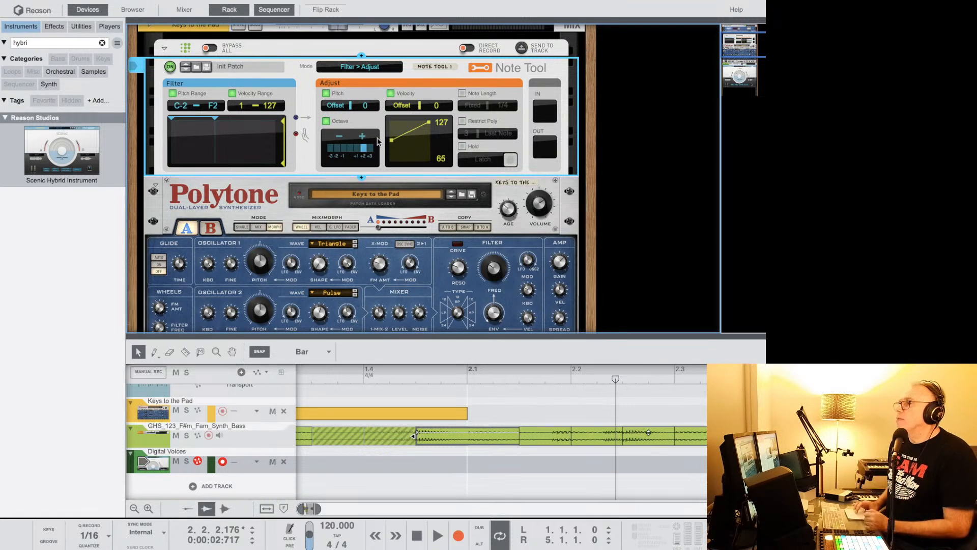
Enable Note Tool's Note Length adjustment and set it to Max with a value of 1/32.
left_click(462, 93)
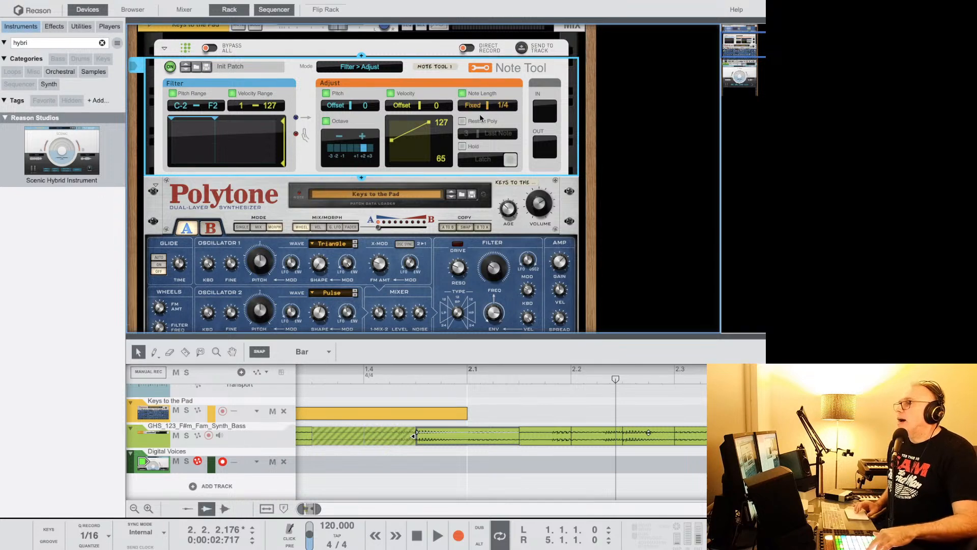
left_click(500, 105)
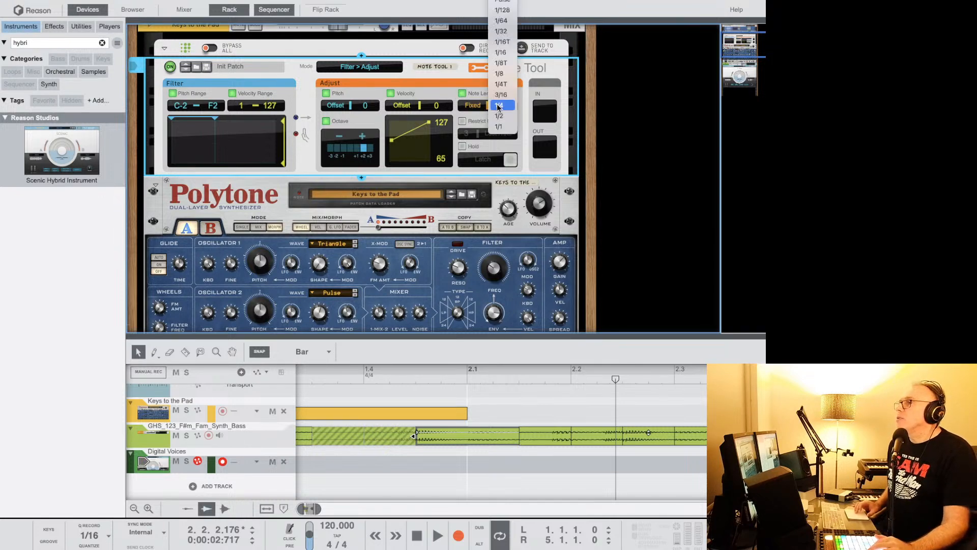
left_click(495, 31)
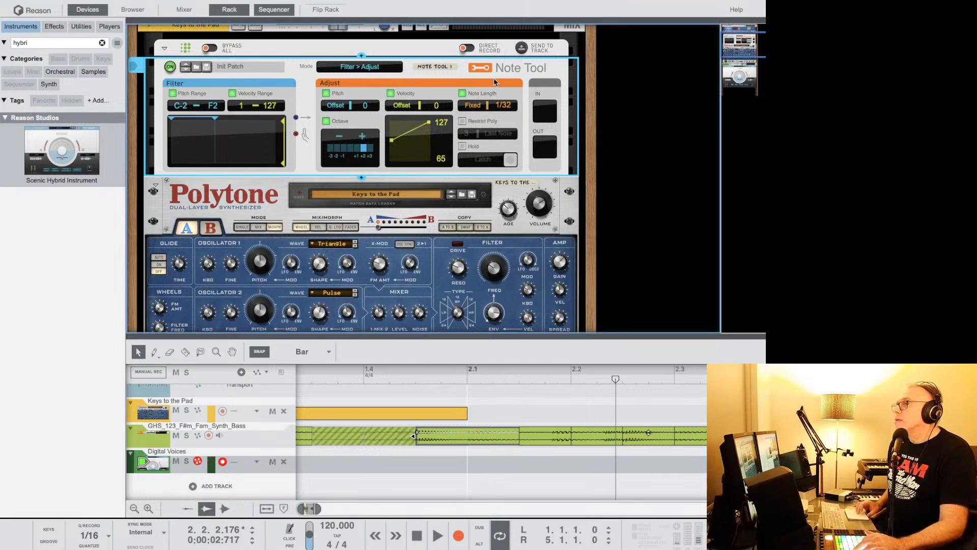
left_click(479, 105)
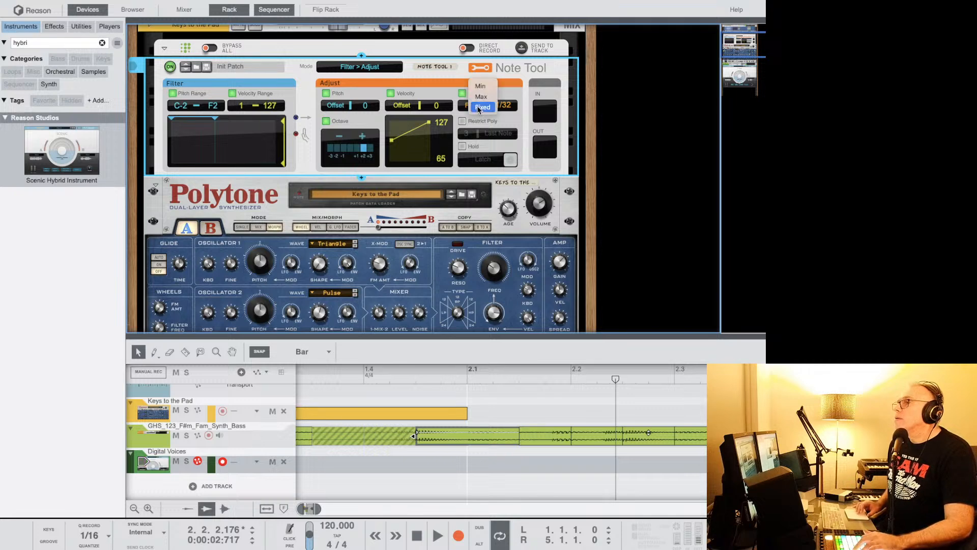
left_click(479, 97)
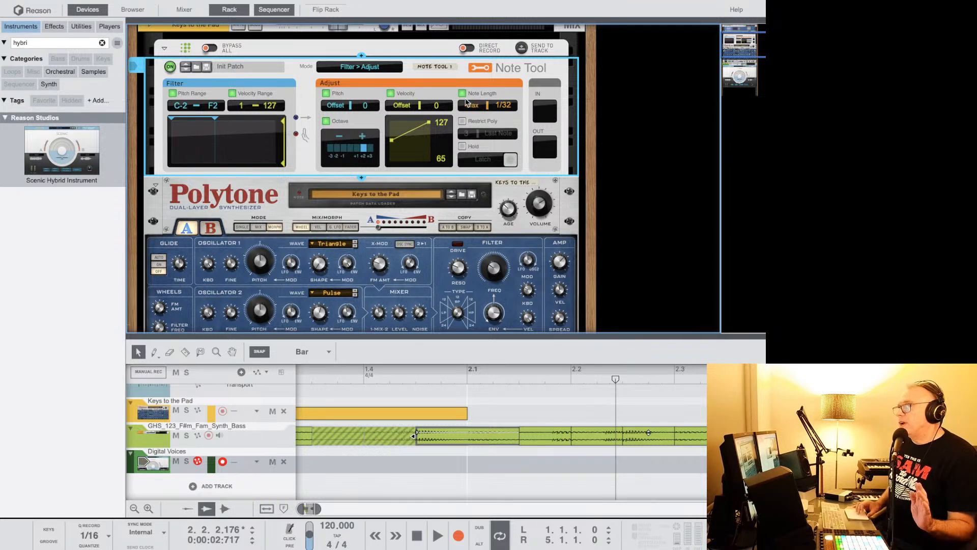
left_click(462, 94)
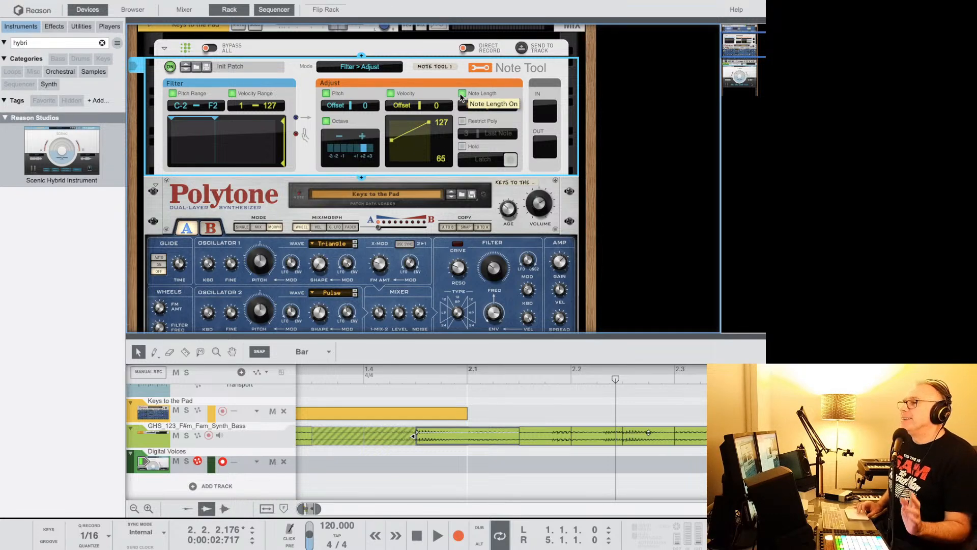
Load the Left Hand Hold patch in Note Tool and switch its Velocity Range filter on and off again.
left_click(227, 71)
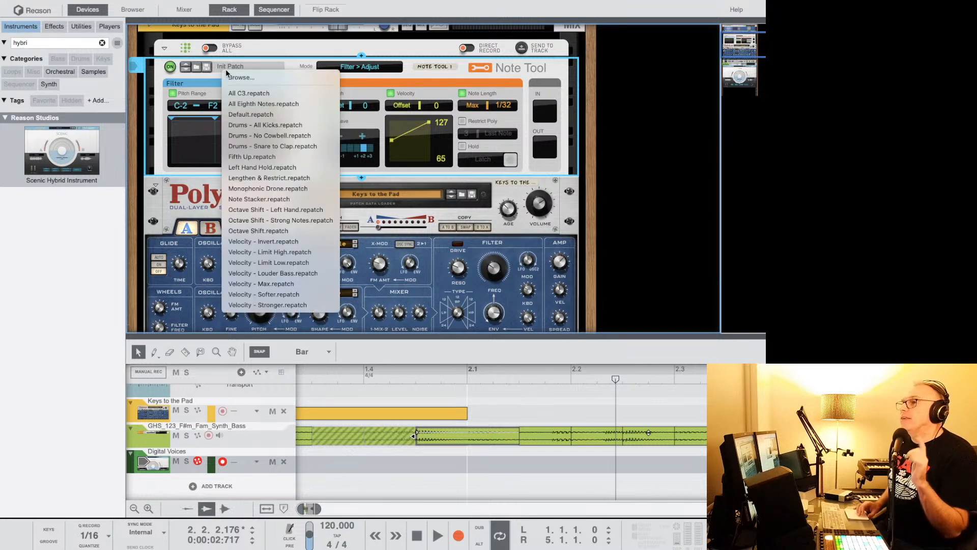
left_click(254, 166)
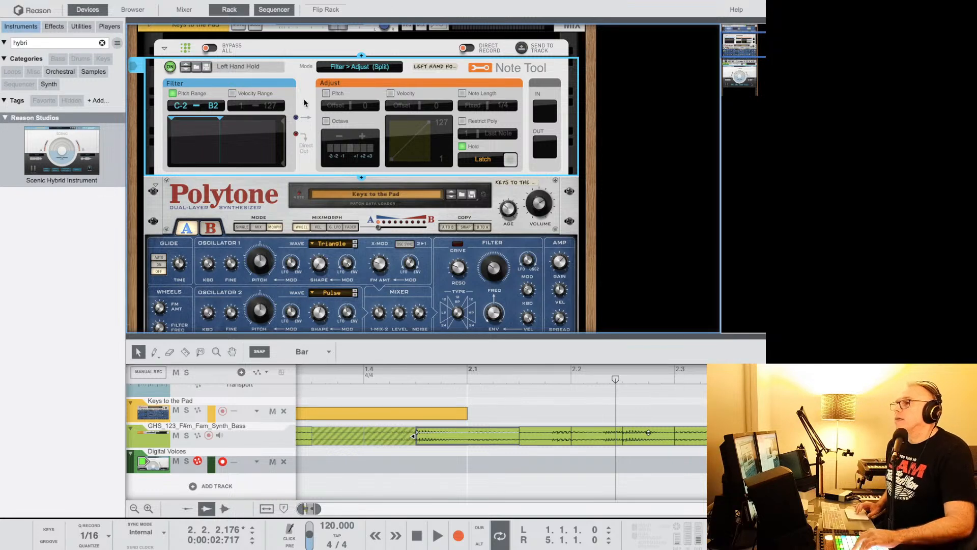
left_click(232, 93)
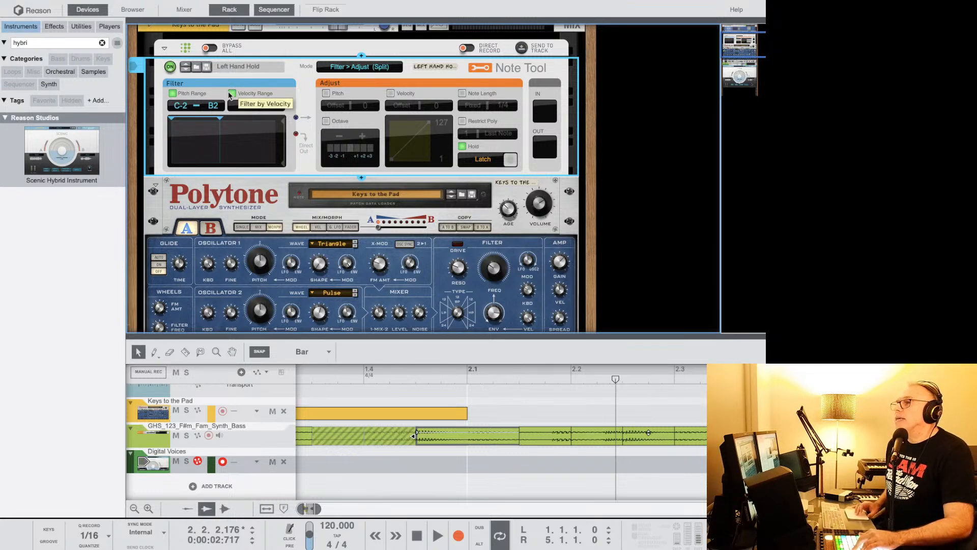
left_click(231, 94)
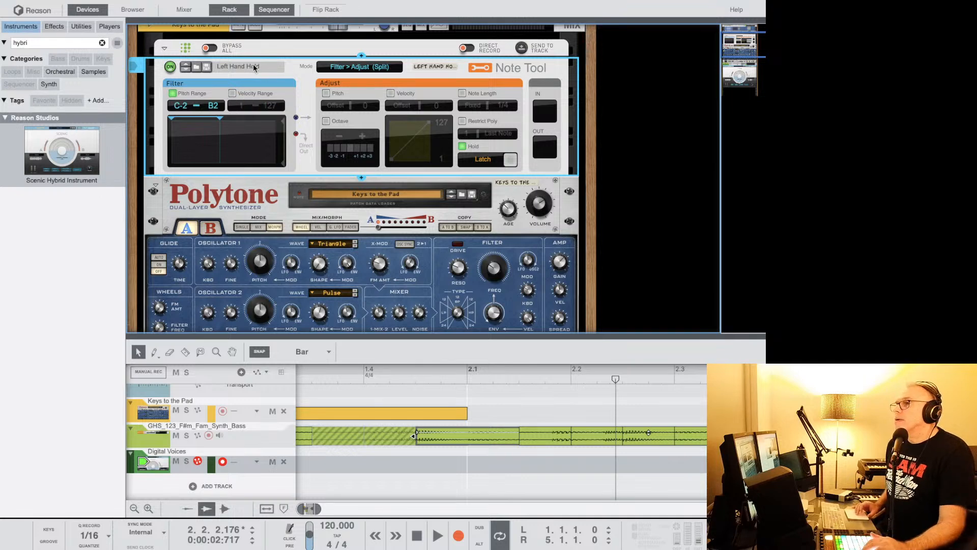
Try Note Tool's Octave Shift - Strong Notes patch and replace it with Velocity - Louder Bass.
left_click(222, 66)
left_click(261, 119)
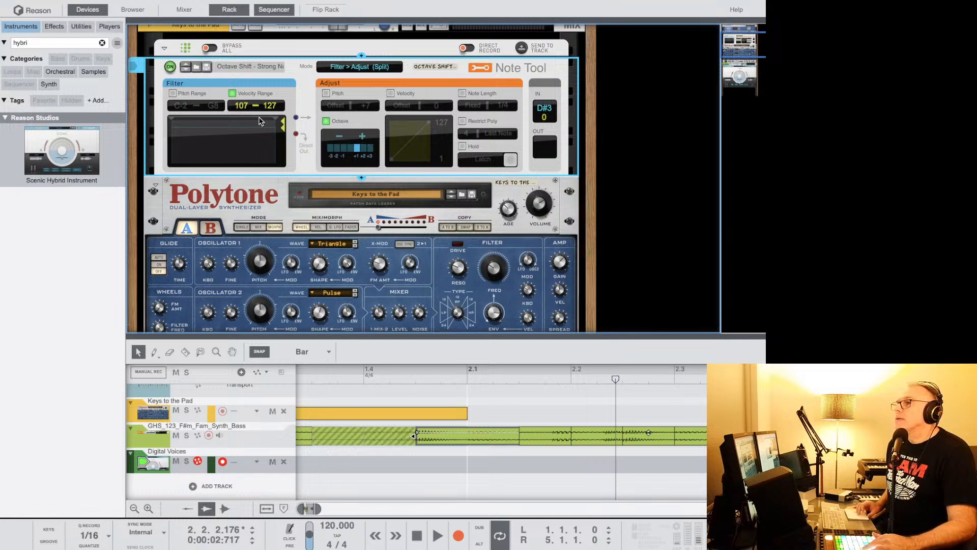
left_click(239, 67)
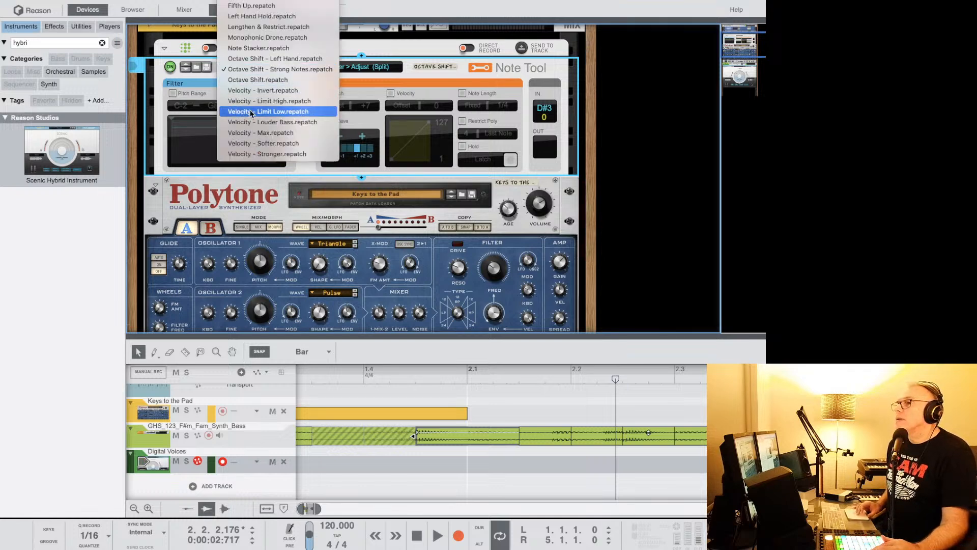
left_click(241, 123)
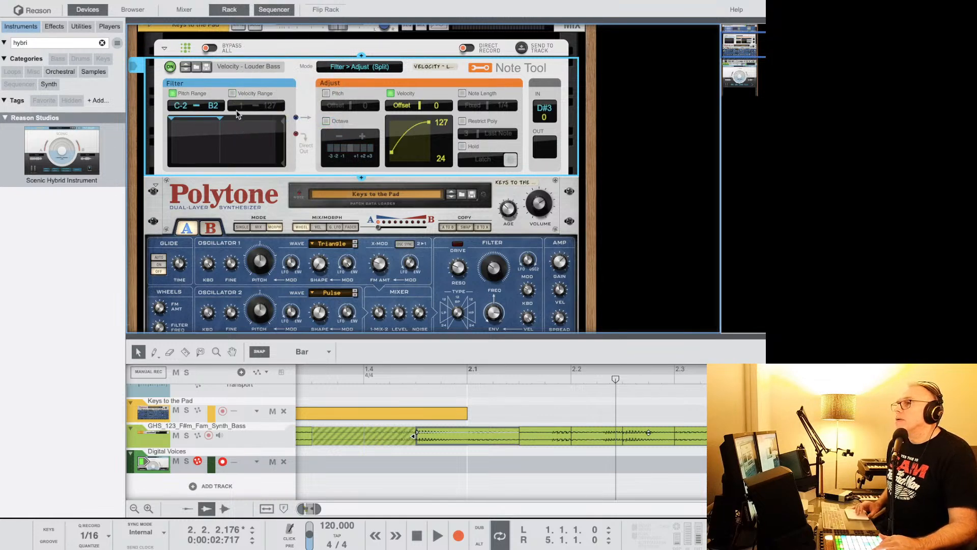
left_click(237, 72)
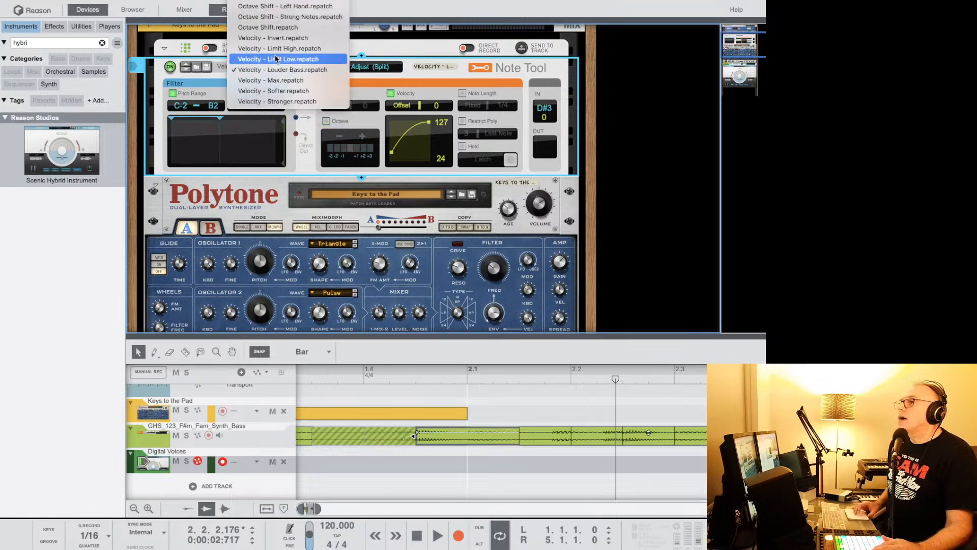
left_click(207, 85)
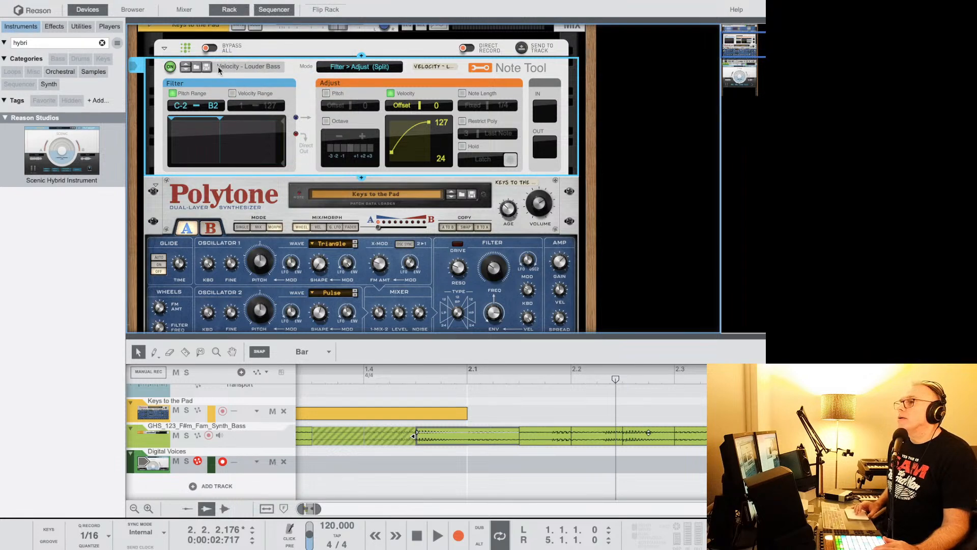
left_click(219, 68)
scroll(224, 41, "up", 5)
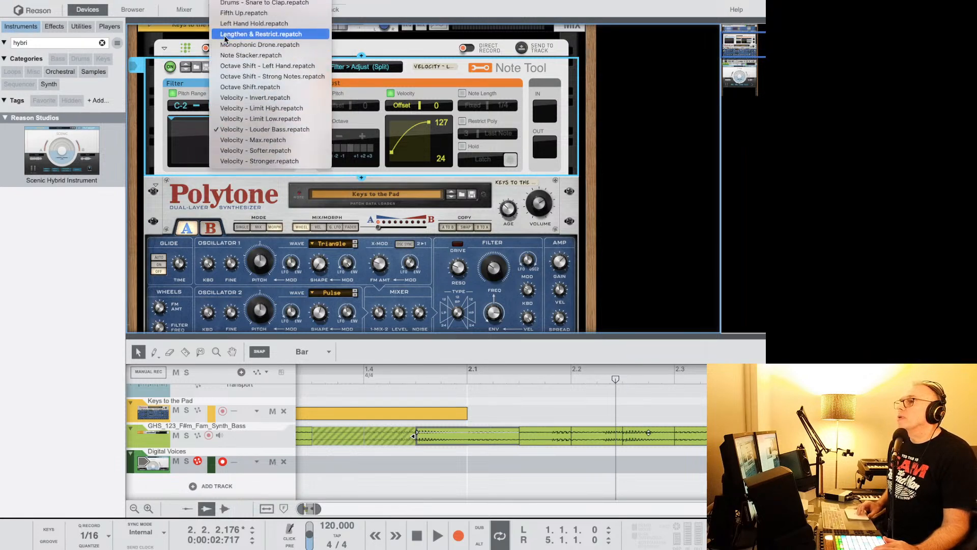
scroll(224, 38, "up", 2)
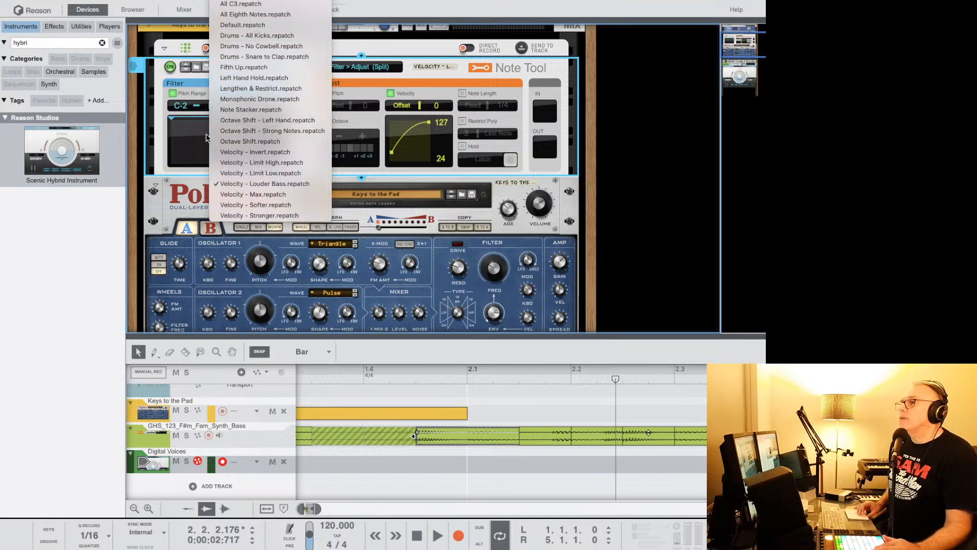
left_click(196, 146)
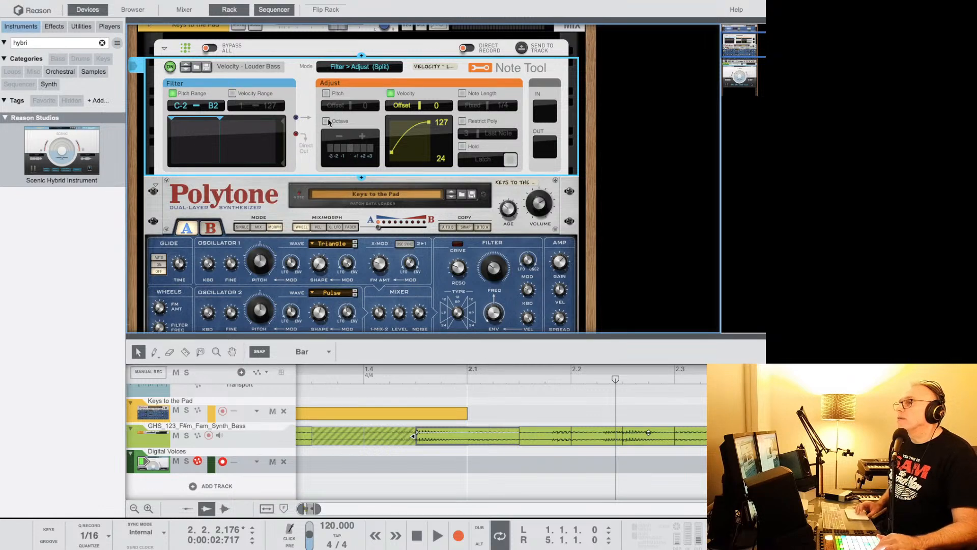
Enable Note Tool's Octave adjustment and set it to +2.
left_click(362, 151)
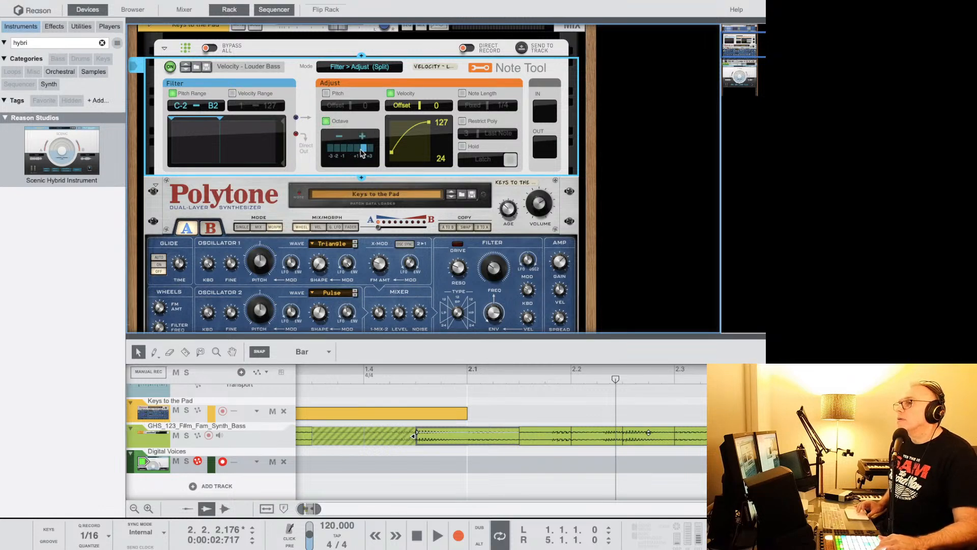
Set the Note Tool's octave shift to 0 and its mode to Filter > Adjust.
left_click(371, 152)
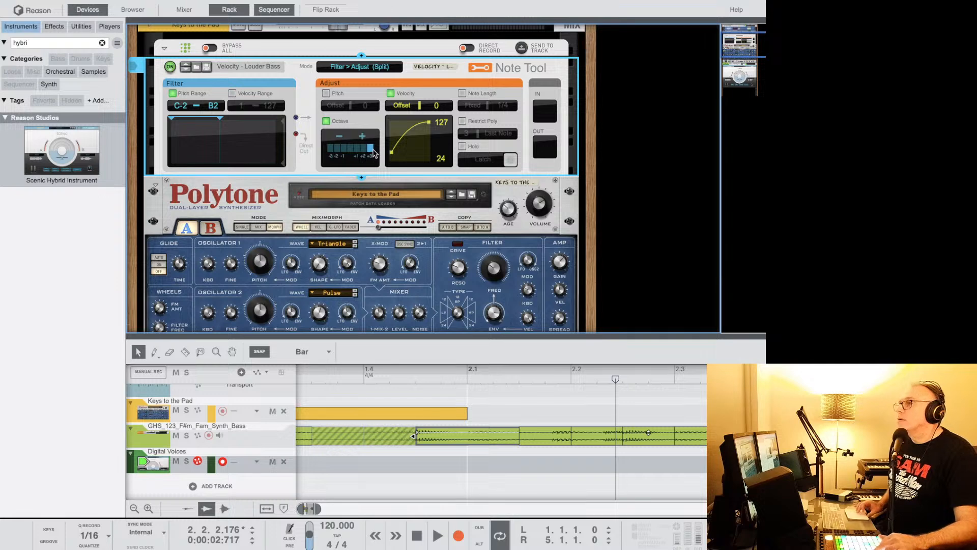
left_click_drag(373, 153, 355, 152)
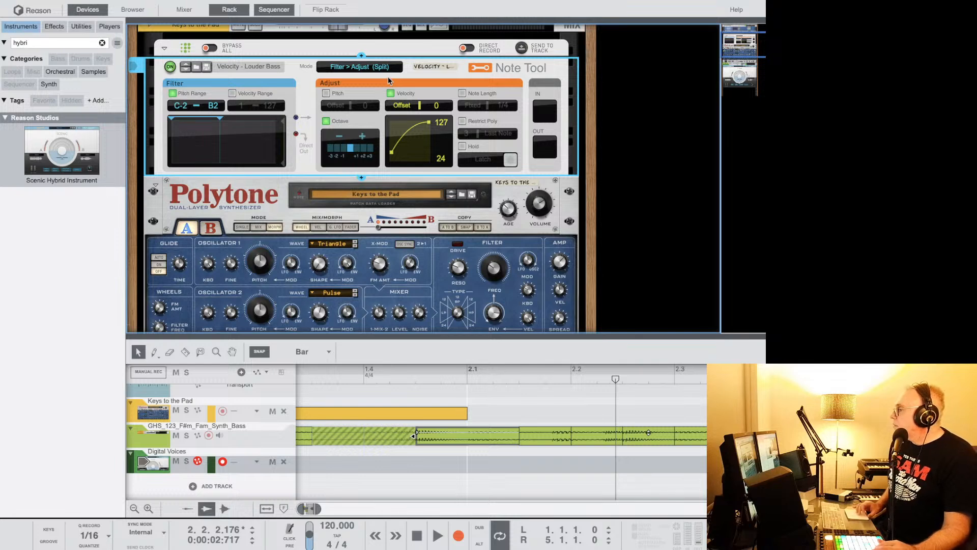
left_click(364, 65)
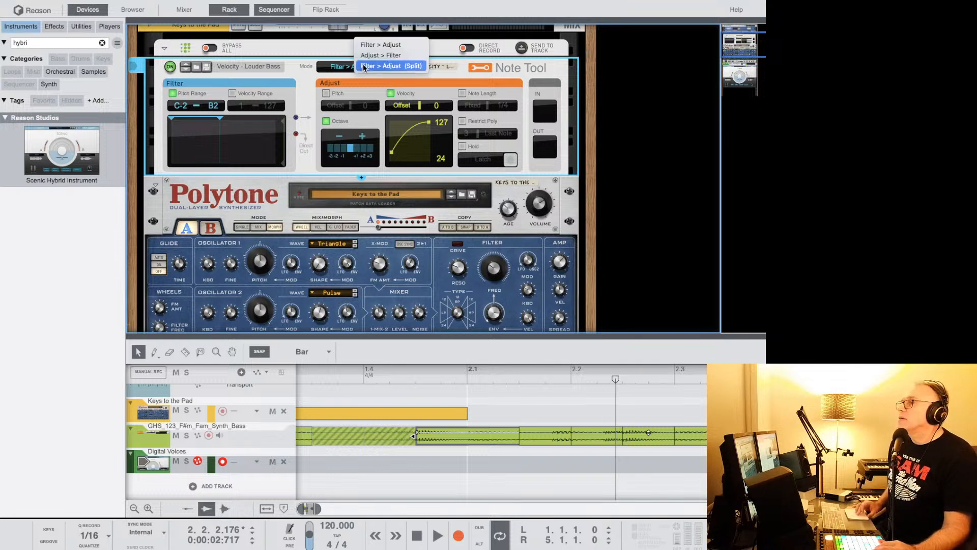
left_click(374, 46)
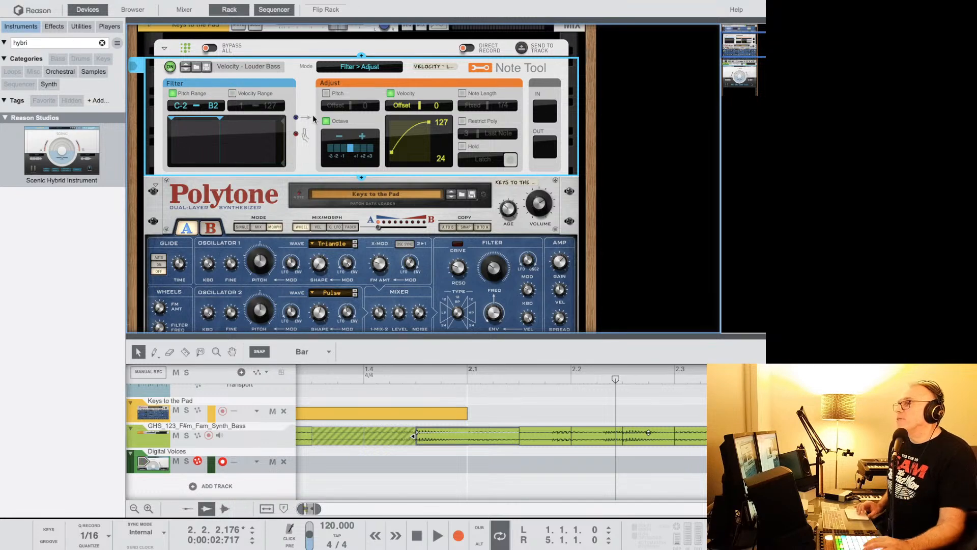
Turn on the Note Tool's Hold adjustment in Latch mode and direct keyboard input to the Keys to the Pad track.
left_click(462, 147)
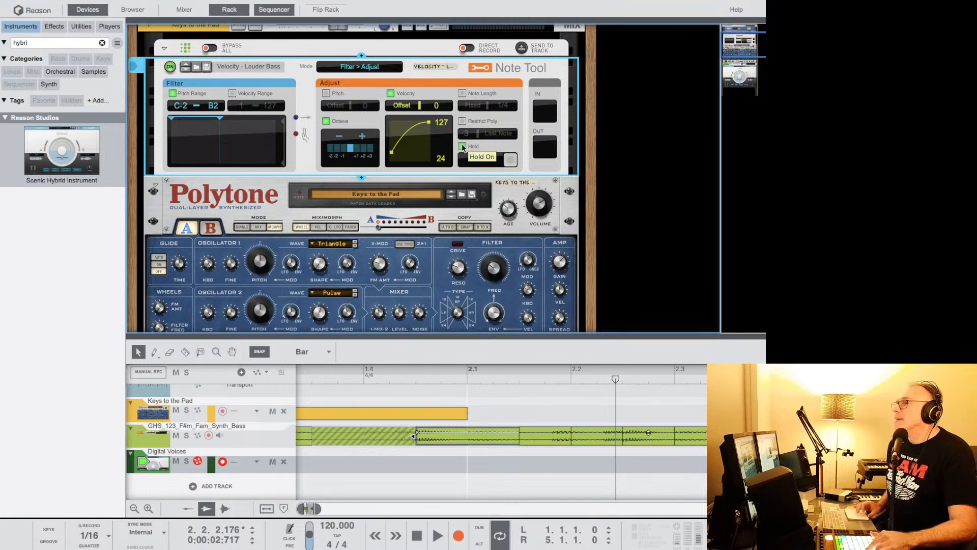
left_click(511, 160)
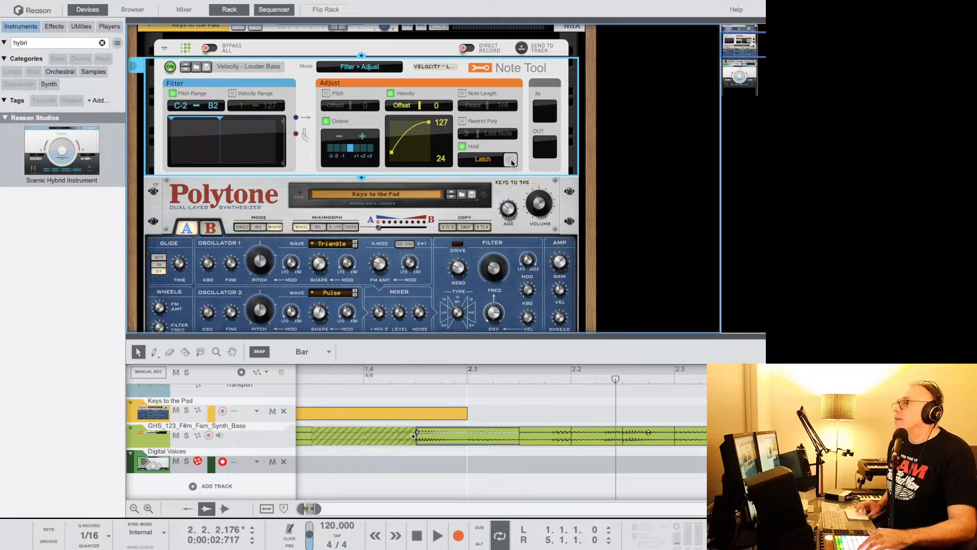
left_click(493, 161)
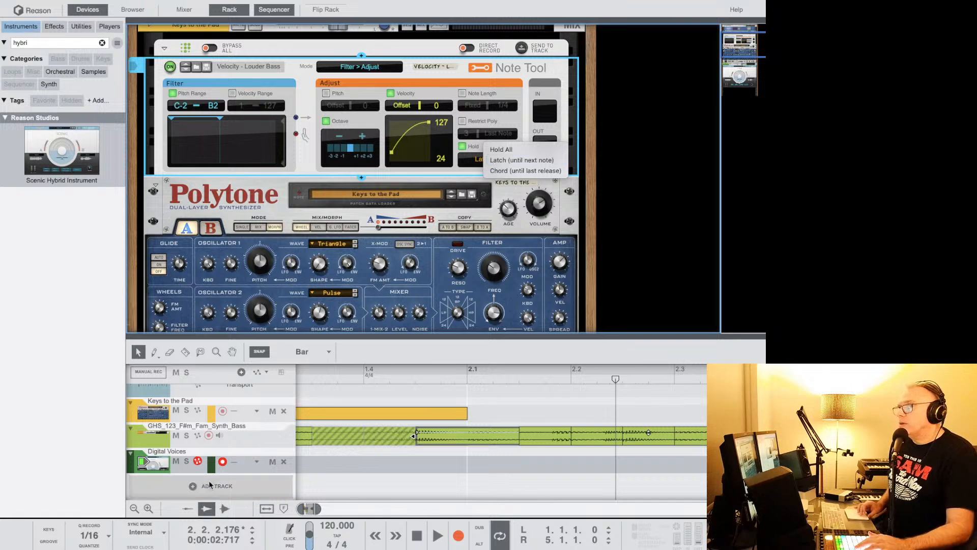
left_click(229, 416)
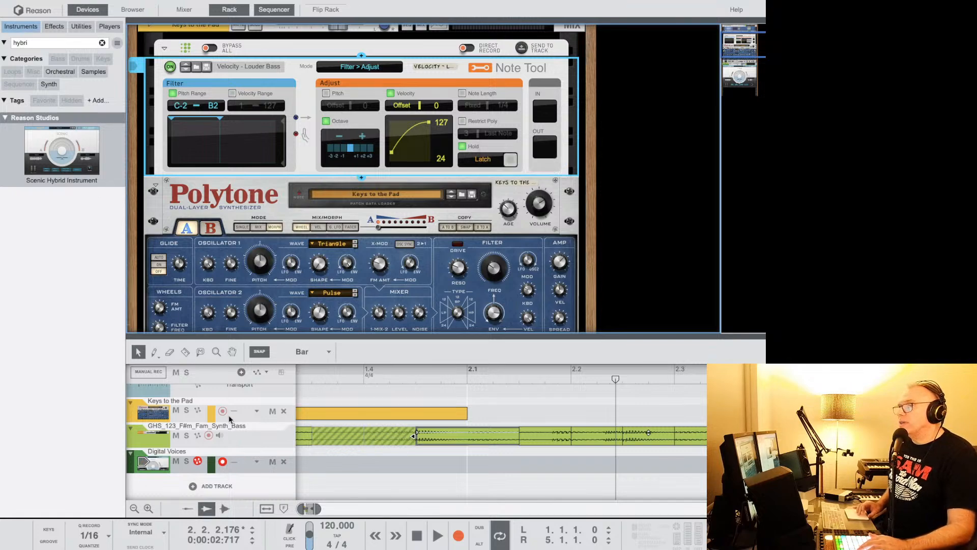
left_click(198, 418)
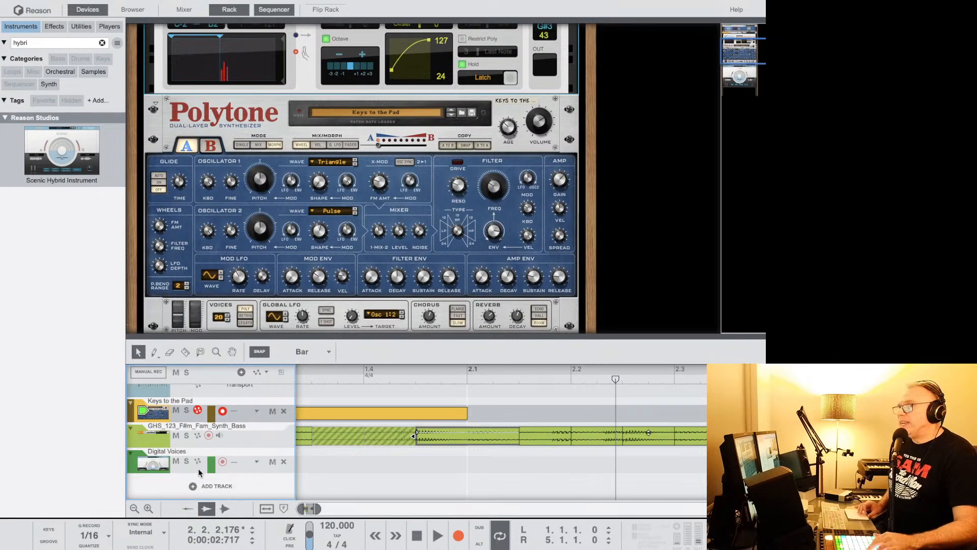
Turn on the Note Tool's Note Length adjustment and mute the note lane of the Digital Voices track.
scroll(393, 139, "up", 3)
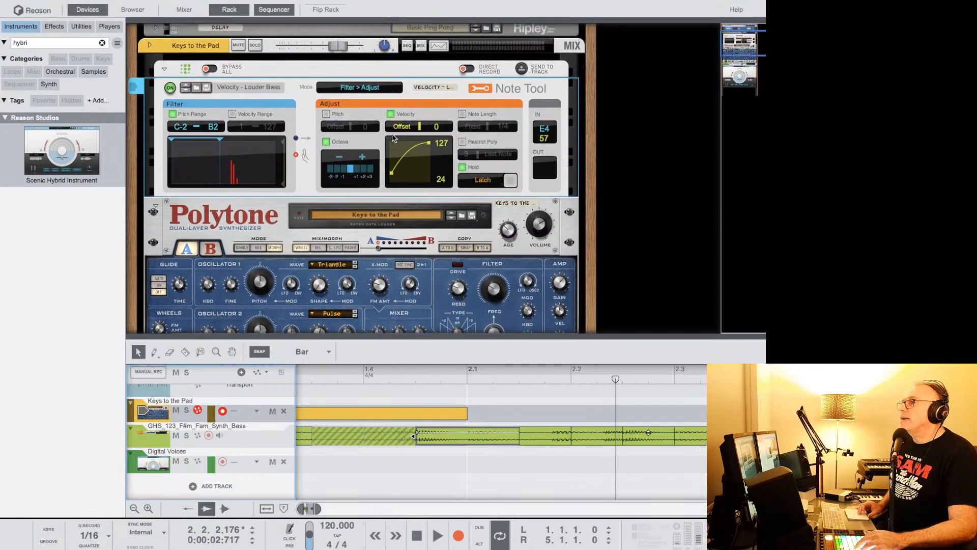
left_click(463, 110)
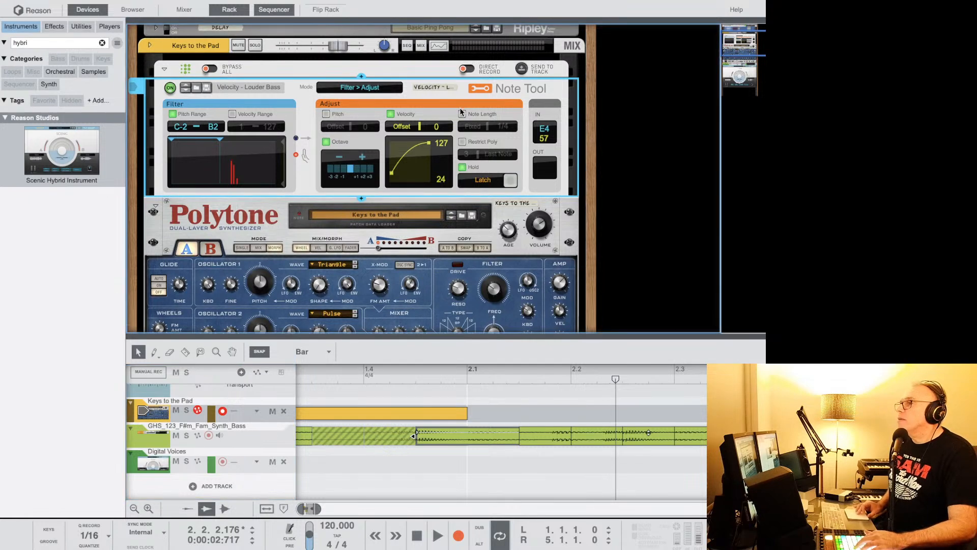
left_click(462, 113)
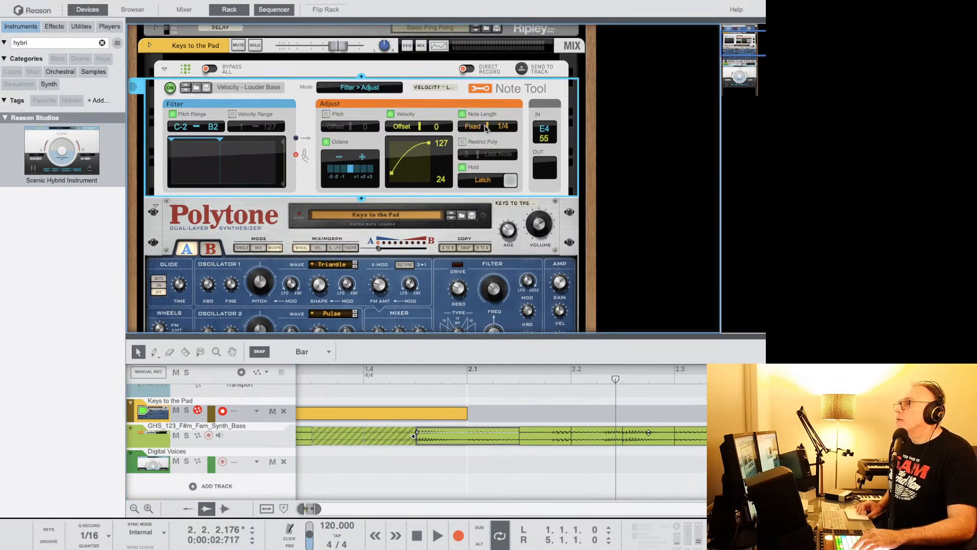
left_click(273, 462)
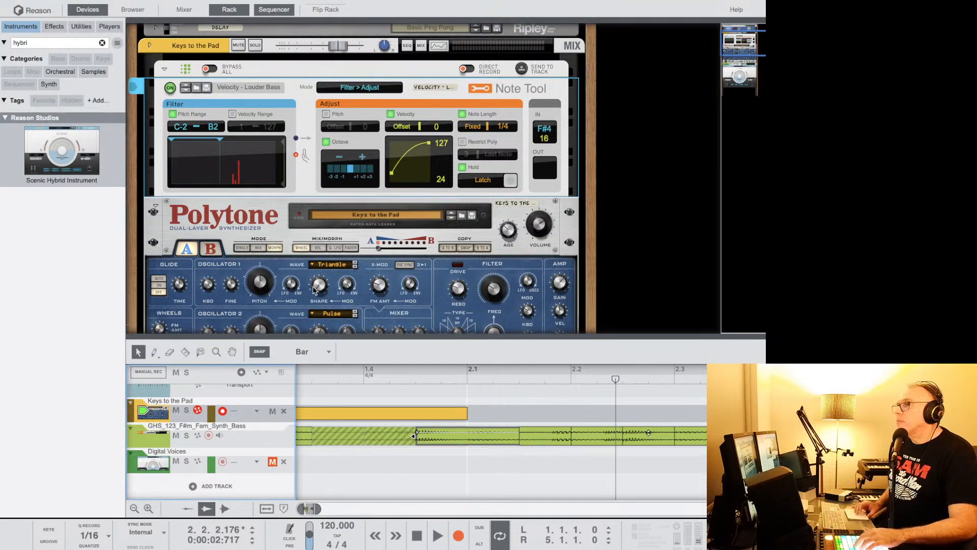
Try Min as the Note Tool's note length mode, and set it to Max.
left_click(480, 126)
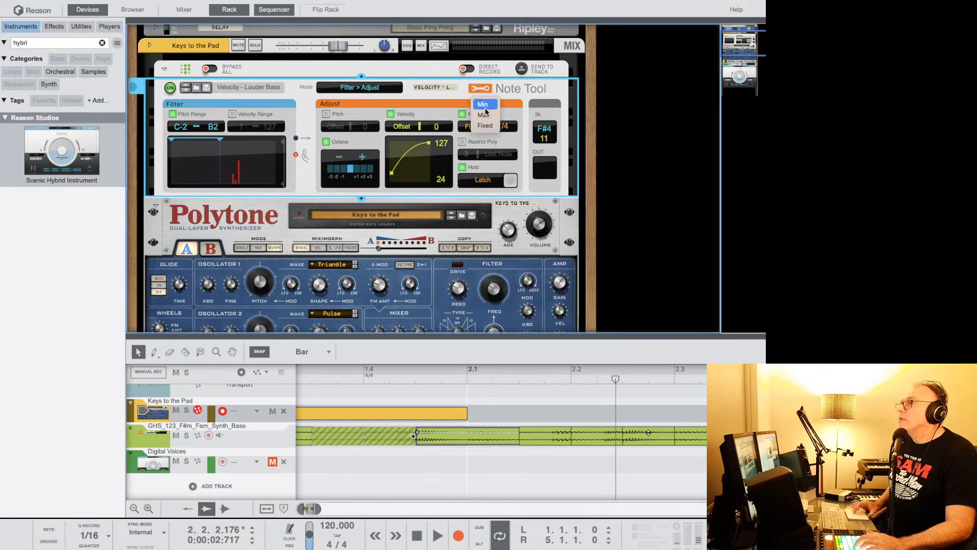
left_click(482, 104)
left_click(481, 126)
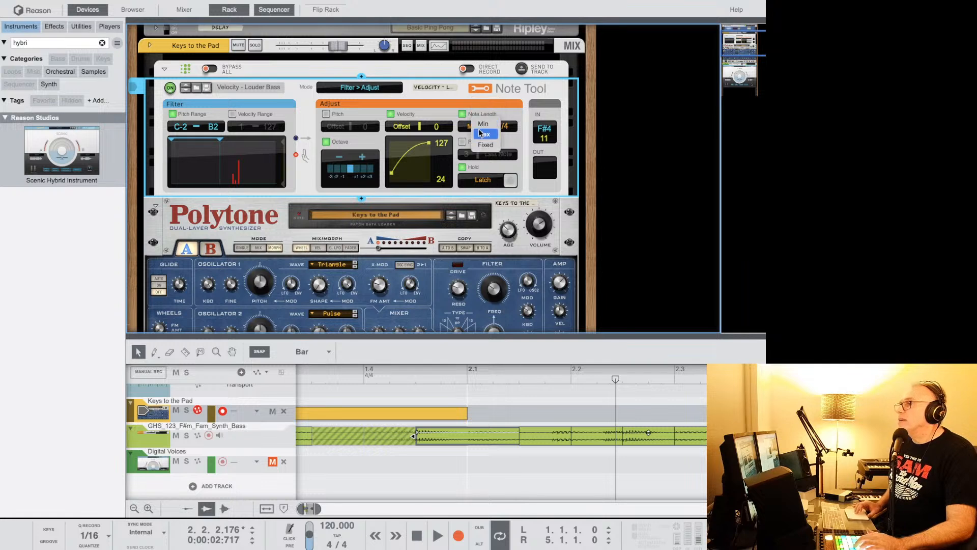
left_click(480, 133)
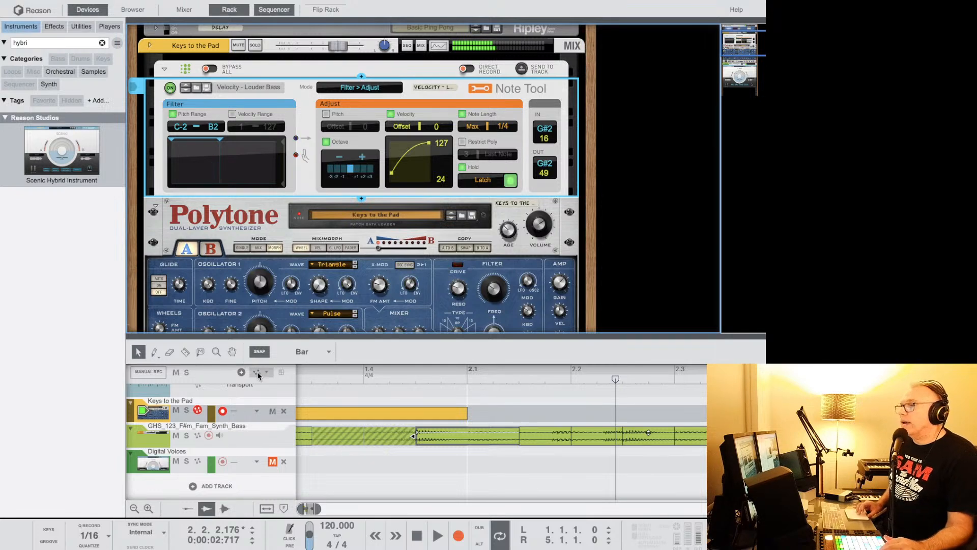
On the rear of the rack, disconnect the Note Tool's Note Filter Rejected Gate Out and CV Out cables, and return to the front.
scroll(349, 251, "down", 3)
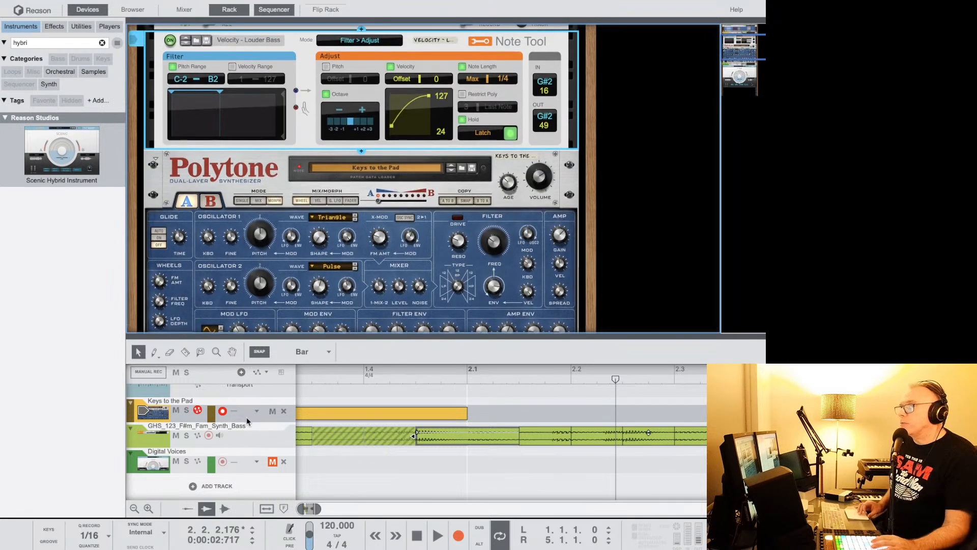
scroll(247, 300, "down", 8)
scroll(247, 300, "up", 5)
scroll(247, 300, "up", 3)
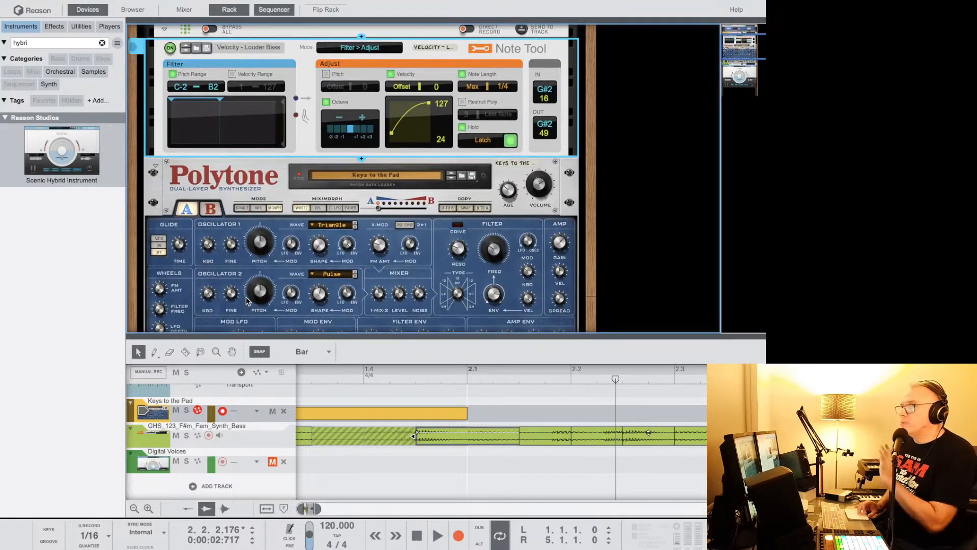
scroll(247, 300, "down", 7)
key("Tab")
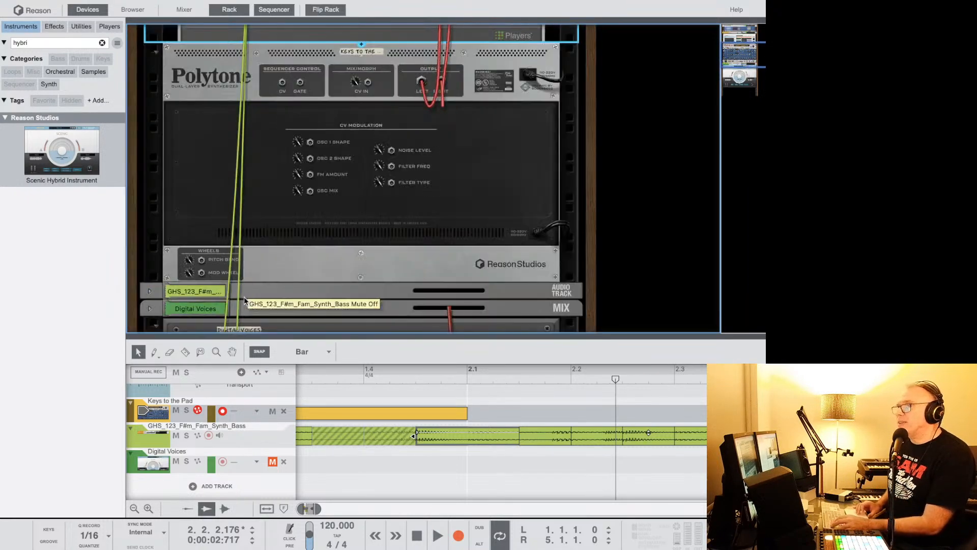
scroll(201, 287, "up", 15)
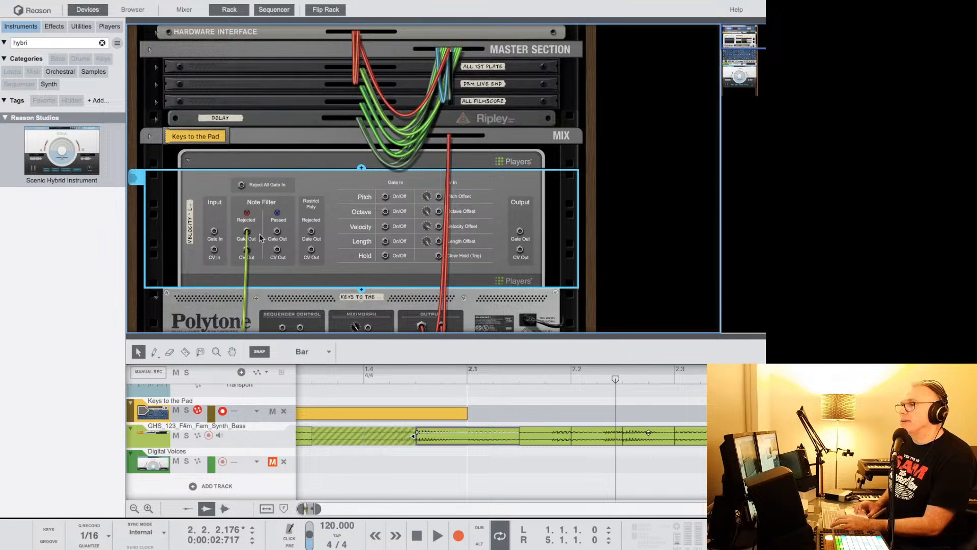
right_click(247, 233)
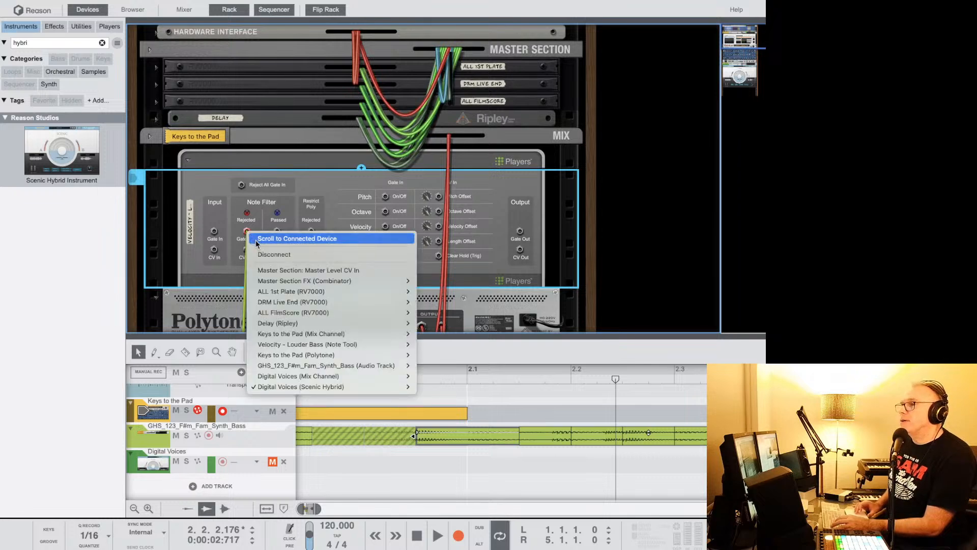
left_click(263, 255)
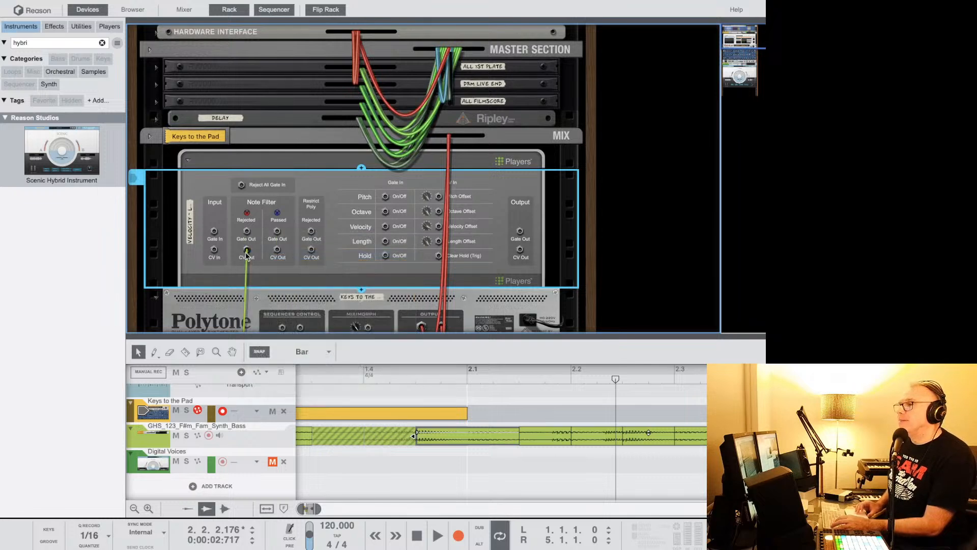
right_click(247, 253)
left_click(262, 268)
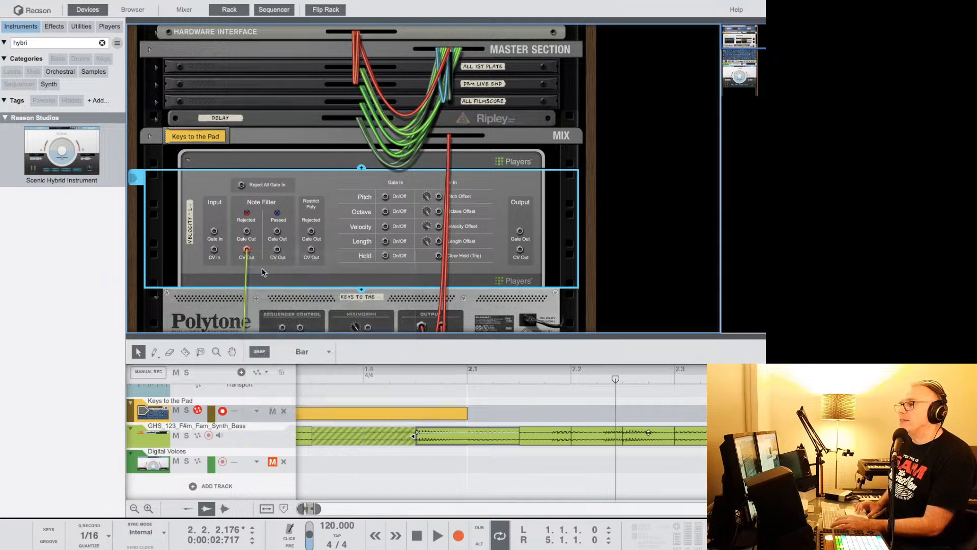
key("Tab")
Set the Note Tool's maximum note length to 1/32.
scroll(271, 187, "down", 2)
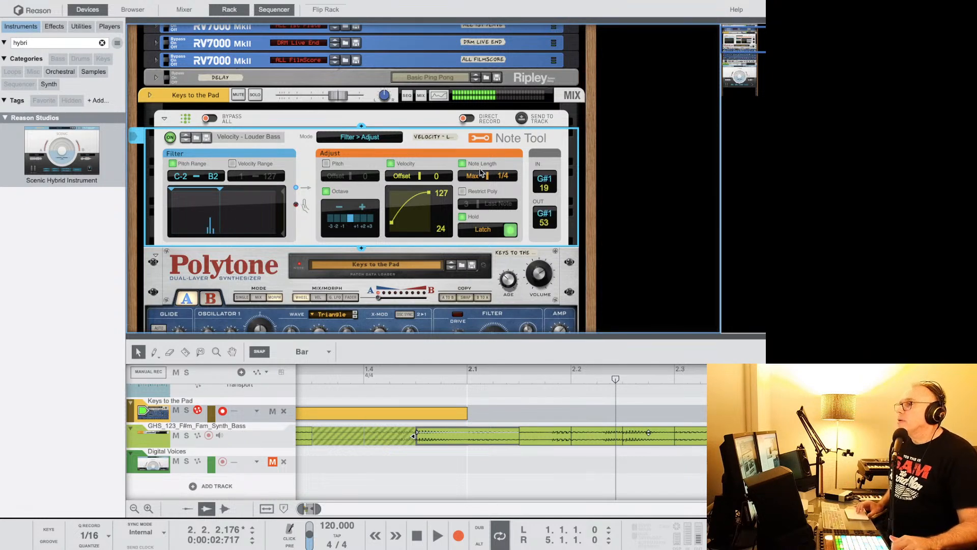
left_click(497, 175)
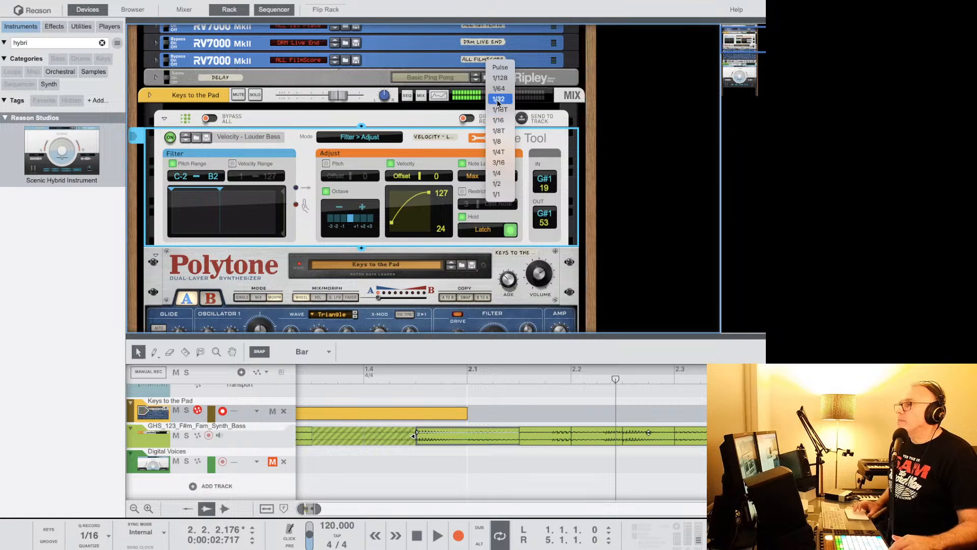
left_click(497, 100)
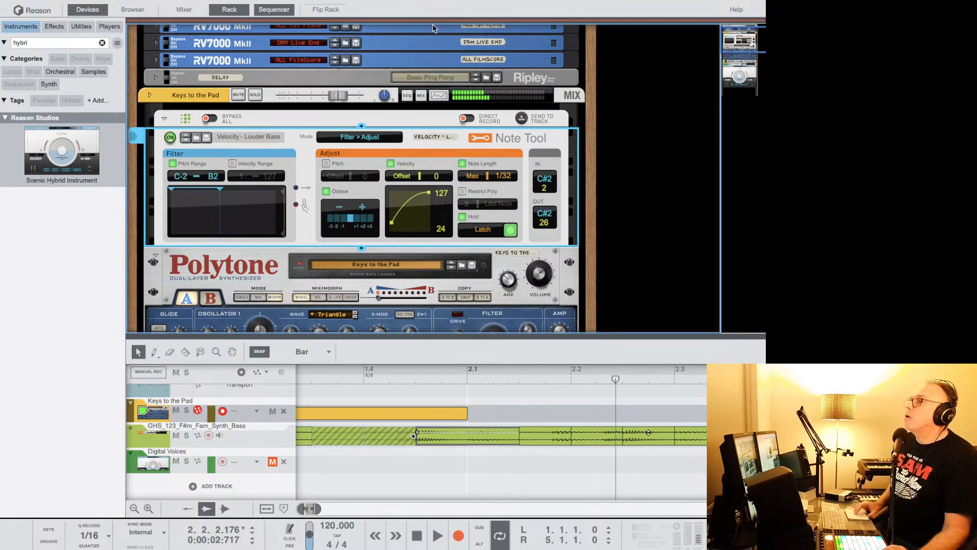
Keep the Note Tool's mode at Filter > Adjust and turn on its Pitch adjustment.
left_click(359, 137)
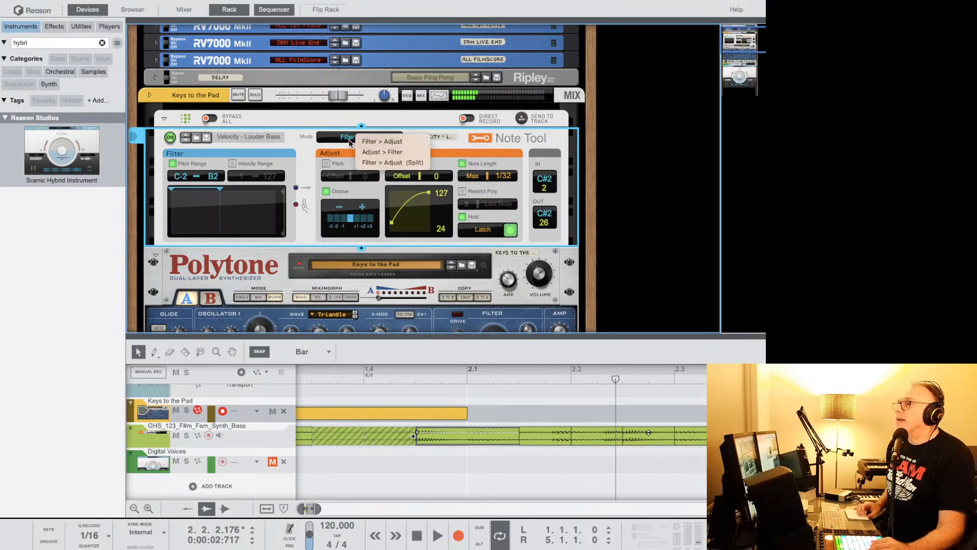
left_click(349, 139)
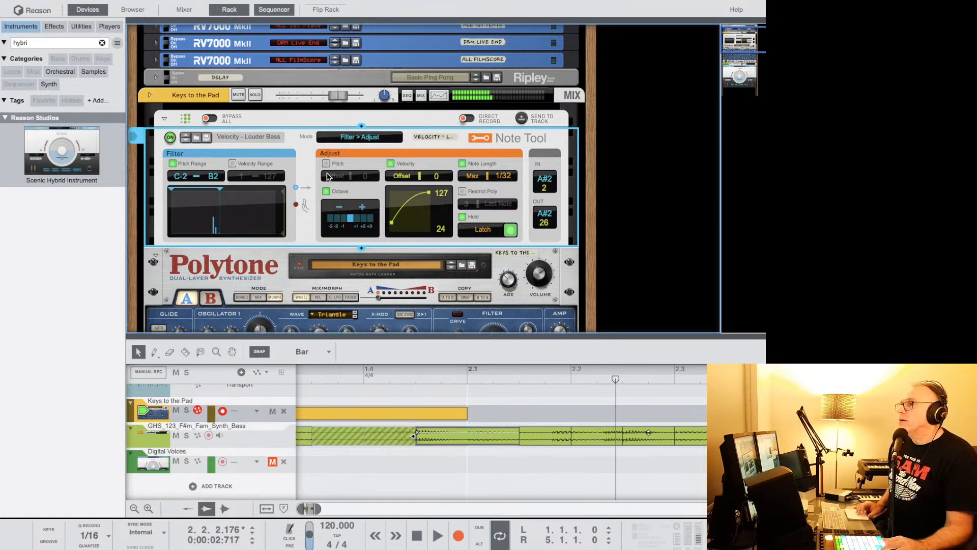
left_click(325, 163)
Try octave shifts of +1, +2 and -2 in the Note Tool, and return the shift to 0.
left_click(359, 219)
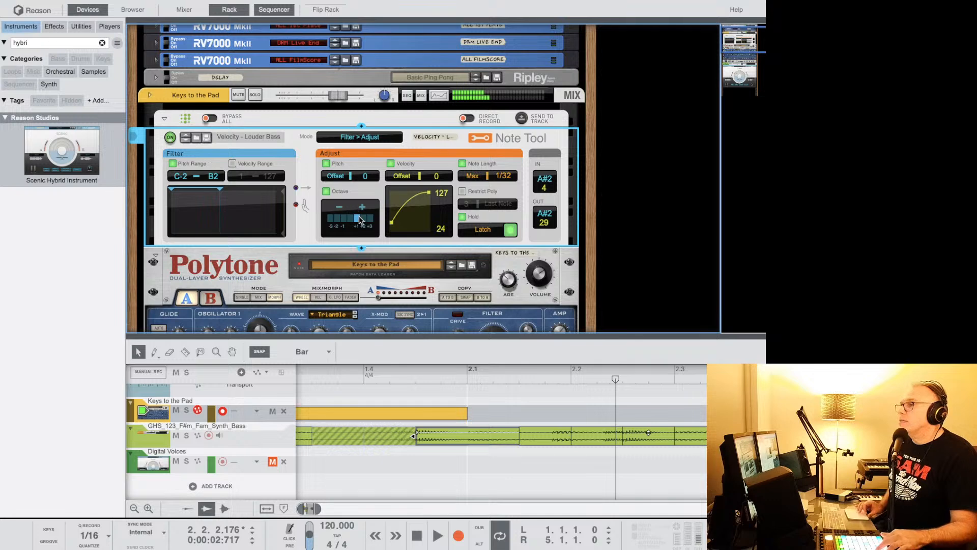
left_click(364, 221)
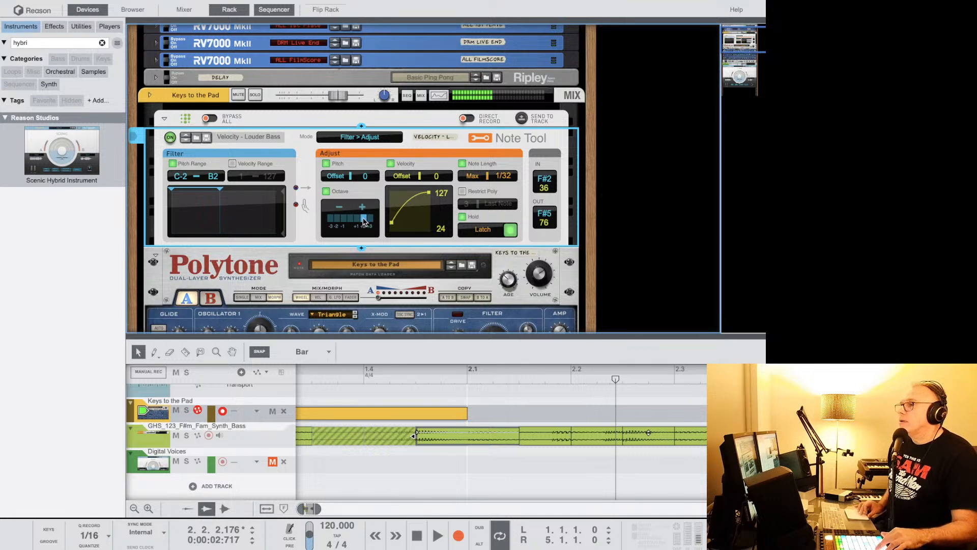
left_click(336, 220)
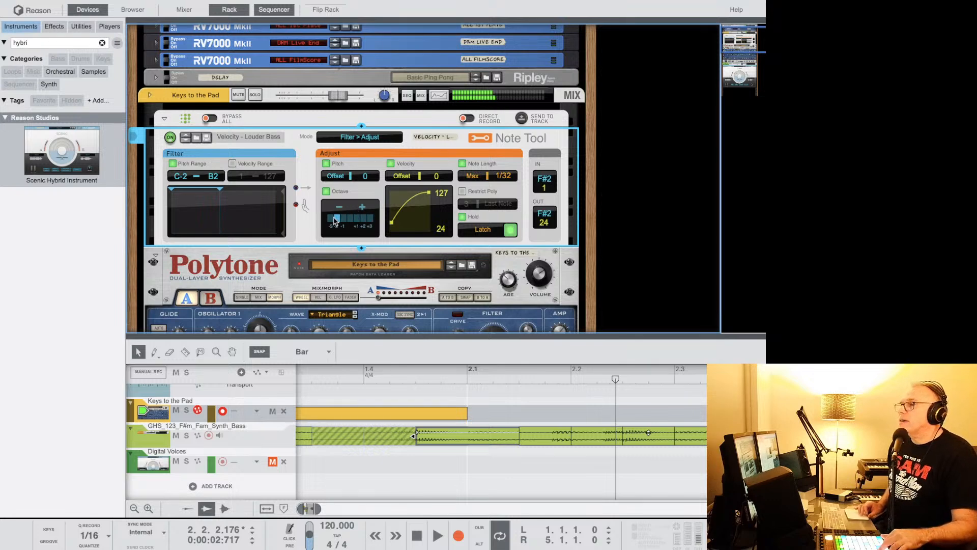
left_click(357, 220)
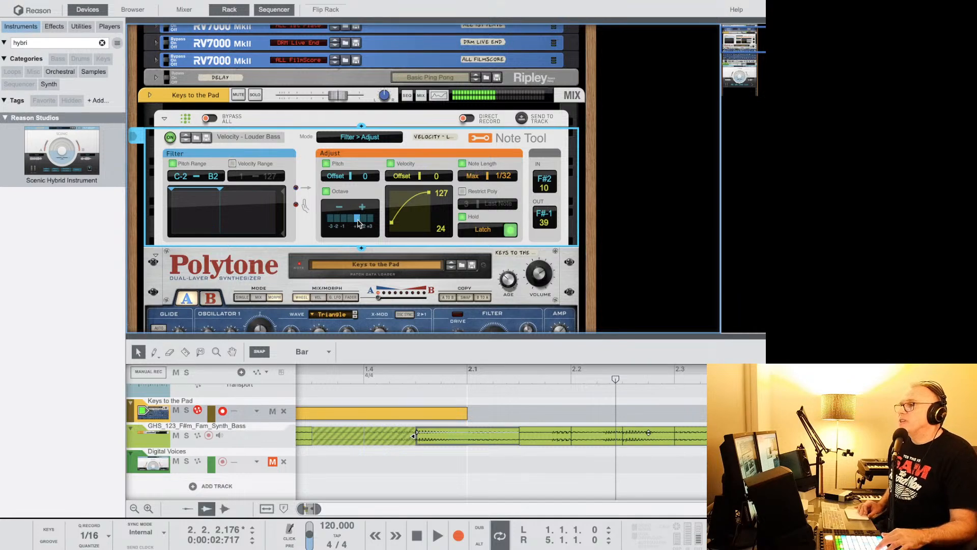
left_click(351, 220)
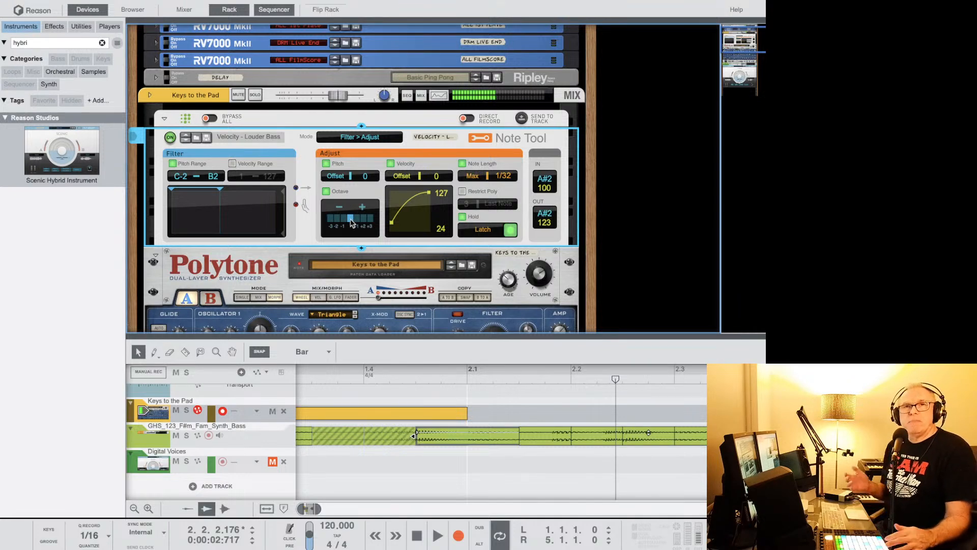
Turn off the Note Tool's Hold adjustment and set its maximum note length to 1/64.
left_click(463, 218)
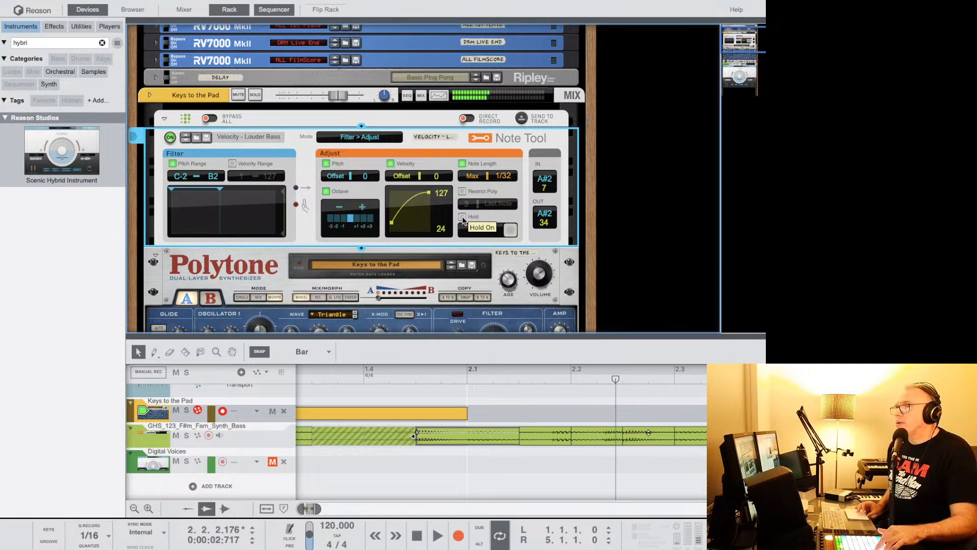
left_click(509, 176)
left_click(509, 164)
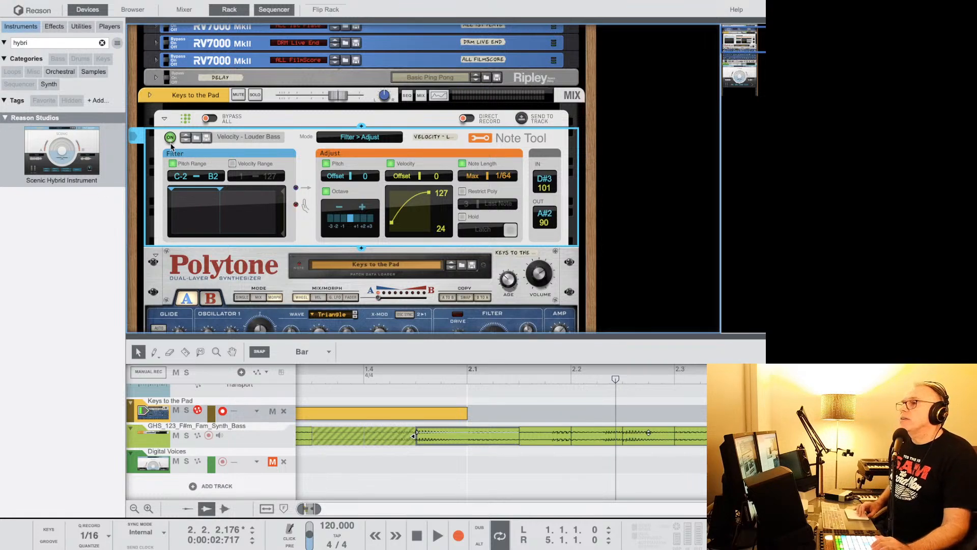
Compare the Polytone's sound with the Note Tool switched off and on, checking the synth's amp envelope, and leave the Note Tool on.
left_click(170, 137)
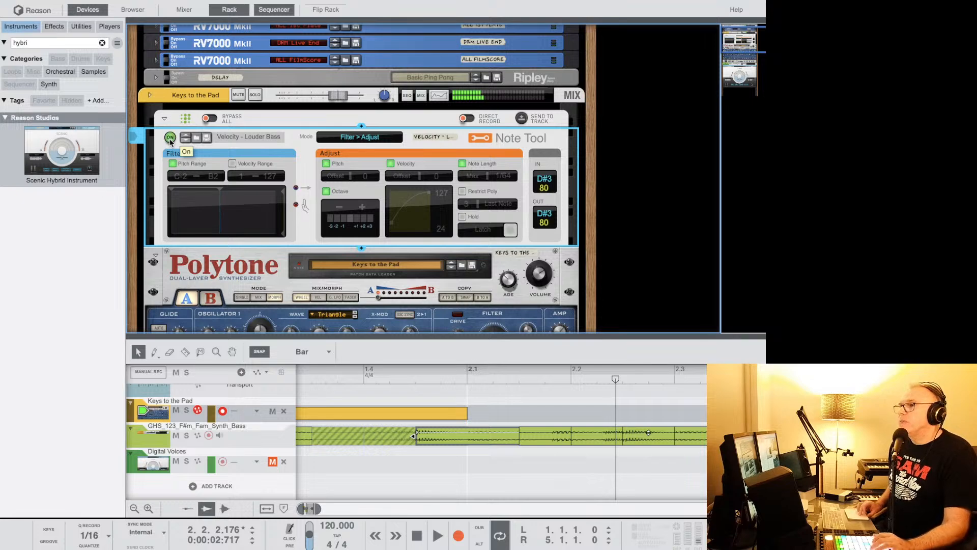
left_click(170, 138)
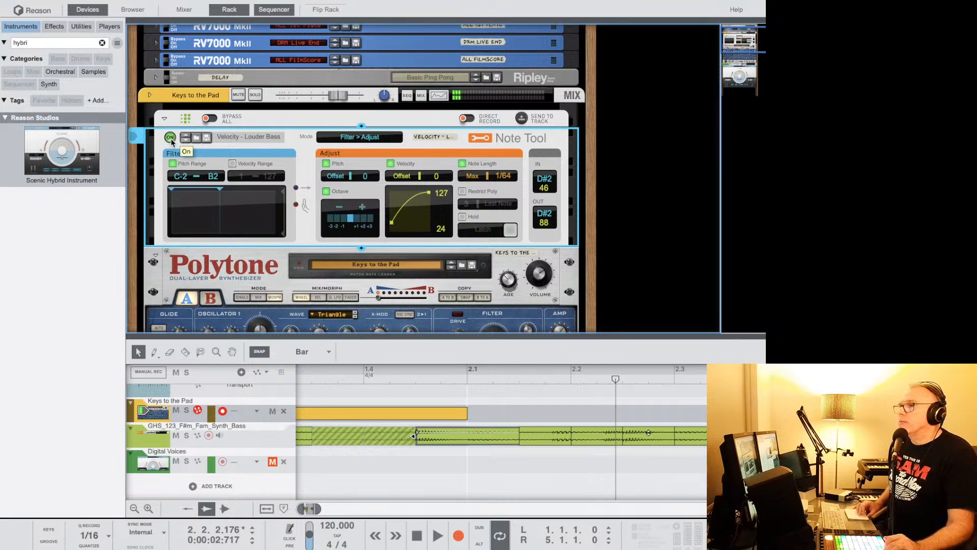
left_click(171, 141)
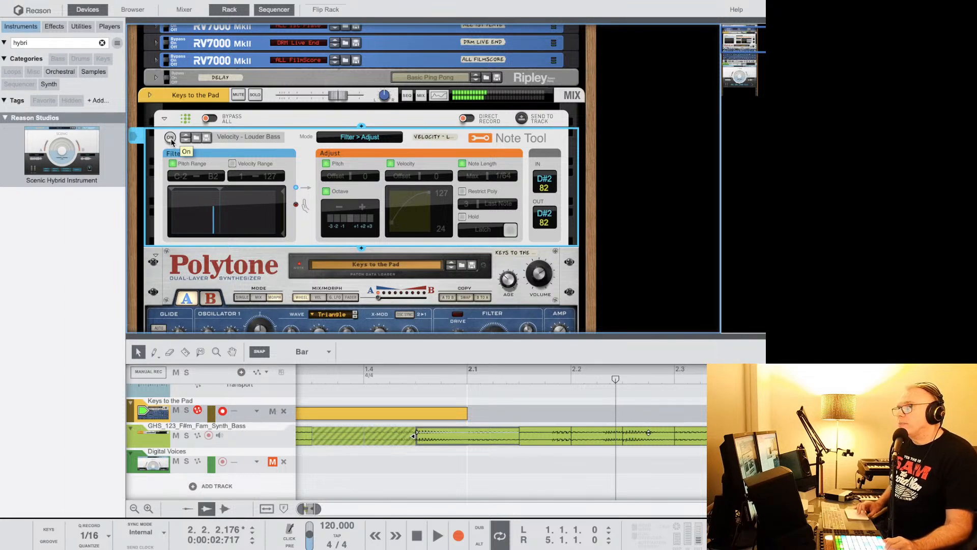
left_click(171, 141)
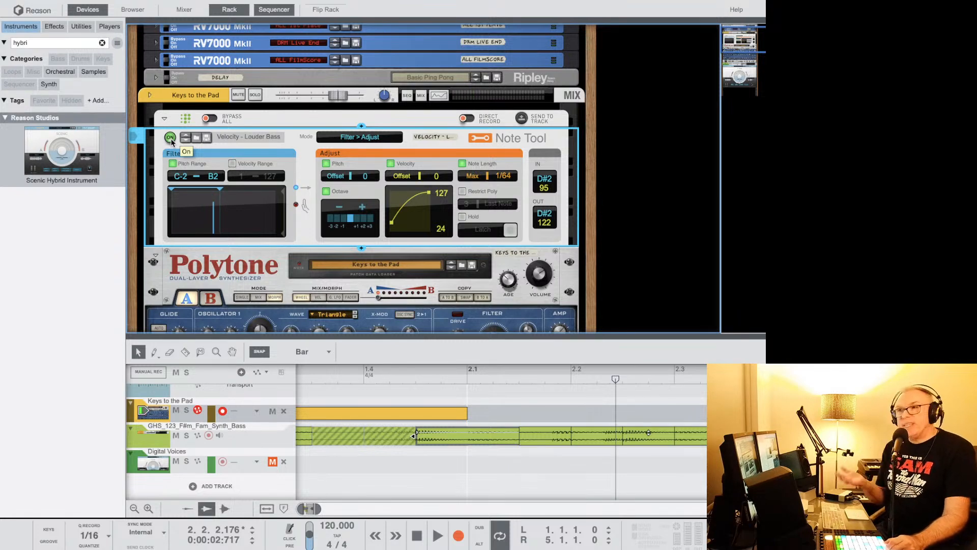
scroll(270, 234, "down", 5)
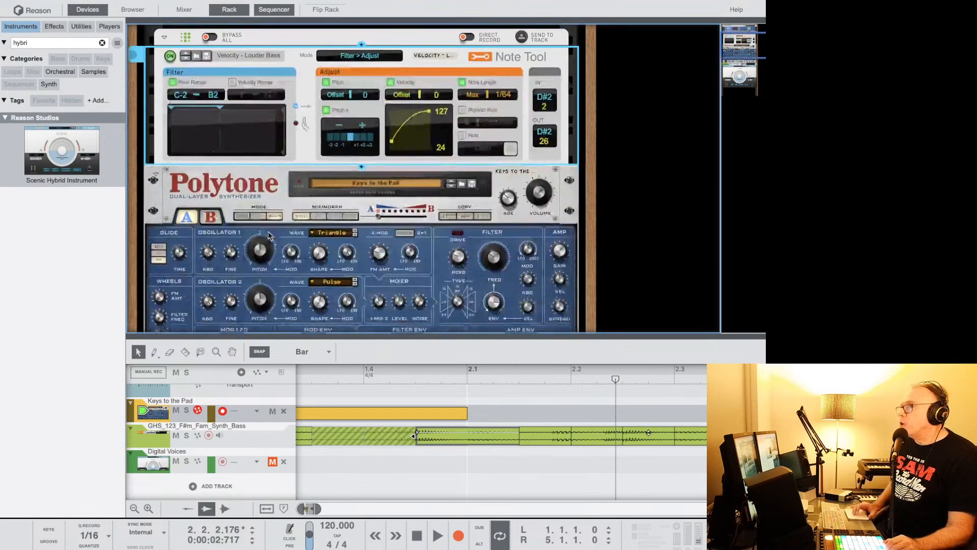
scroll(269, 234, "down", 1)
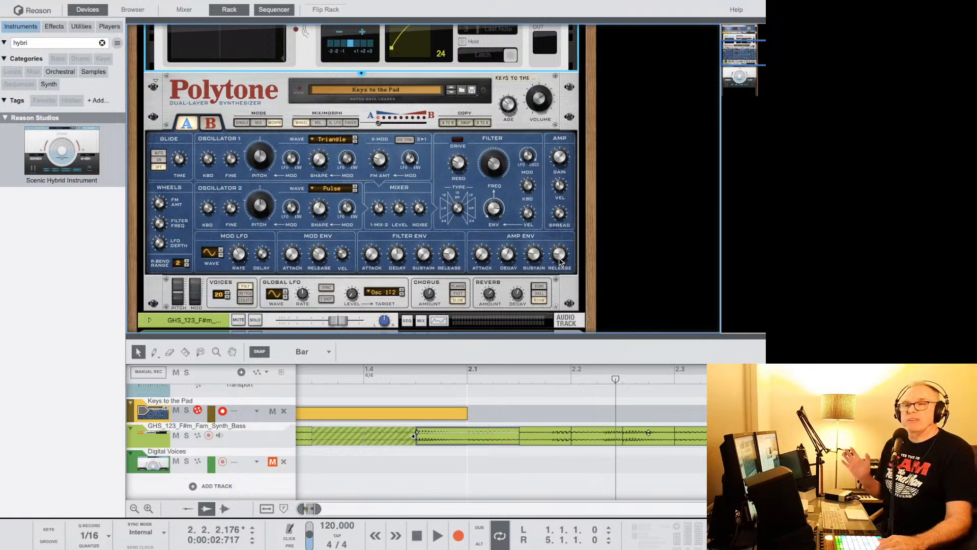
scroll(498, 252, "up", 5)
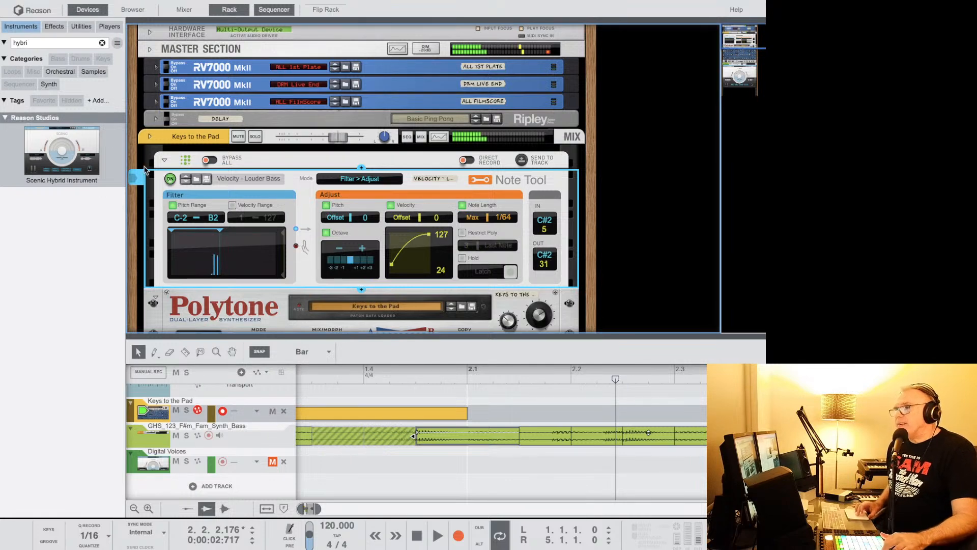
left_click(170, 178)
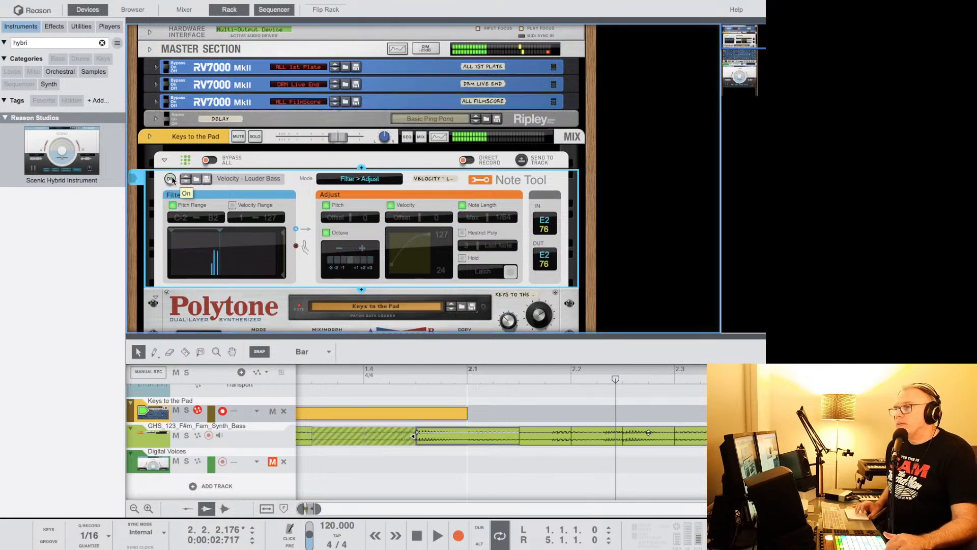
left_click(171, 179)
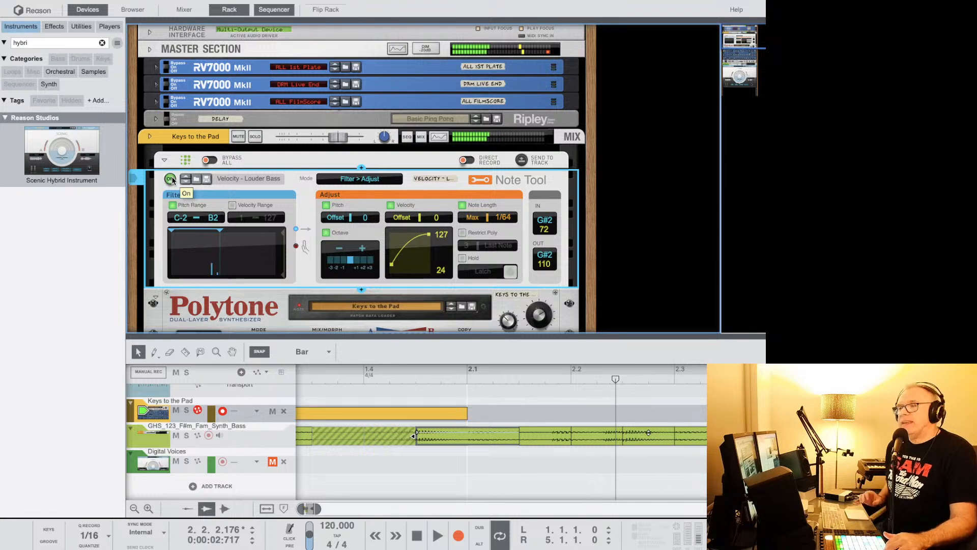
Set the Note Tool's octave shift to +2 and try its Hold adjustment in Hold All mode.
left_click(363, 259)
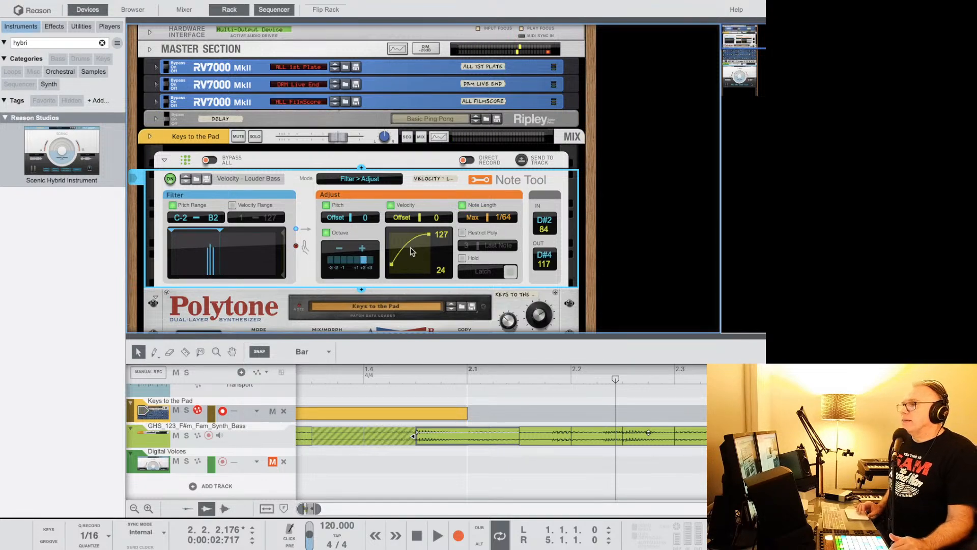
left_click(461, 260)
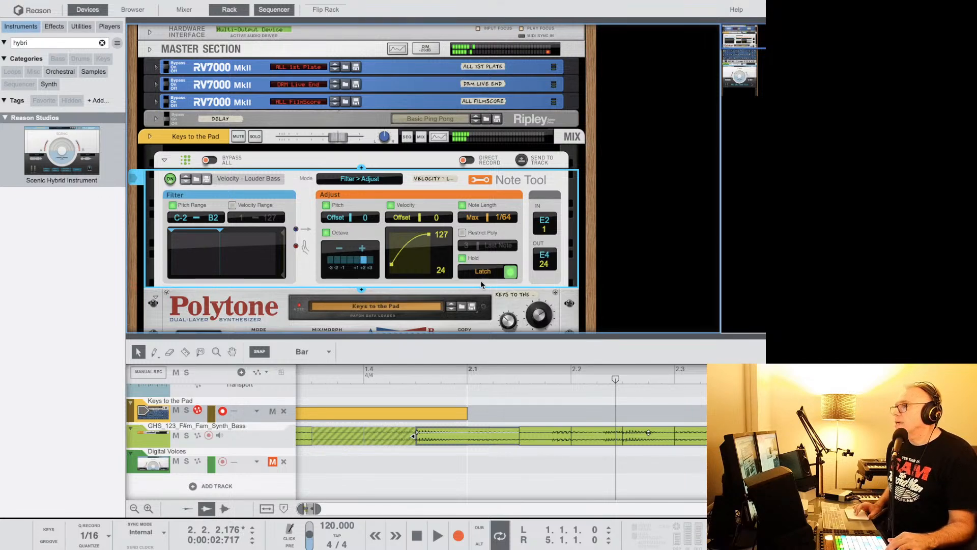
left_click(478, 273)
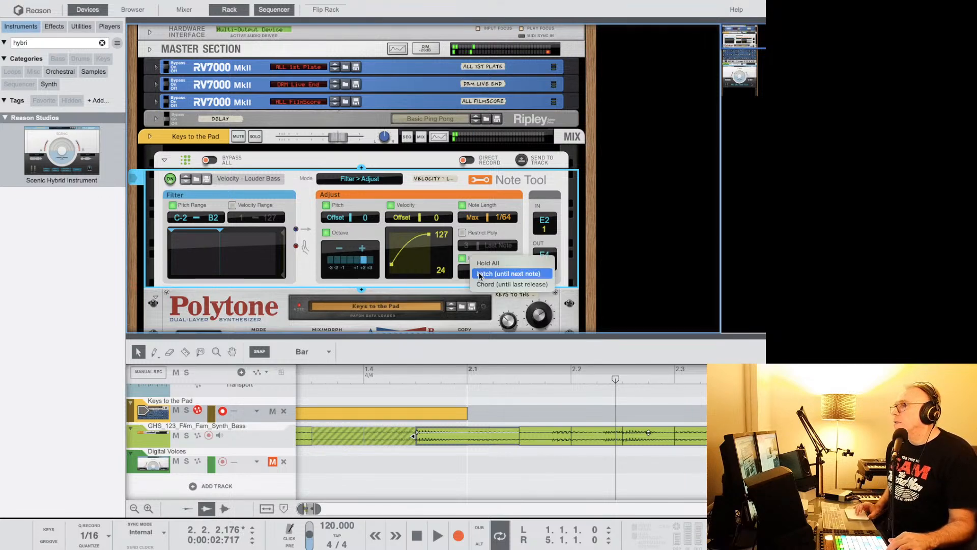
left_click(480, 271)
left_click(480, 270)
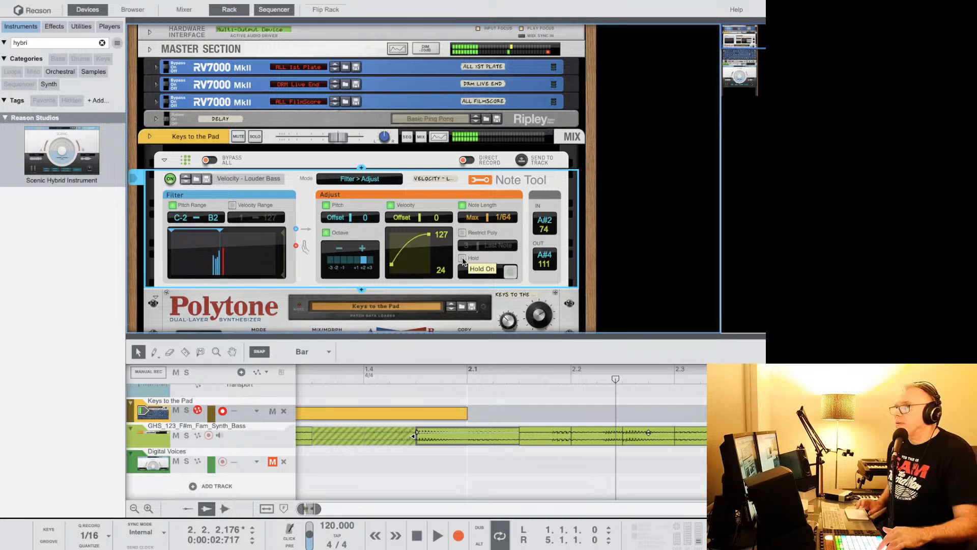
Try the Note Tool's Note Length and Hold adjustments on and off in combination, and leave both turned on.
left_click(462, 205)
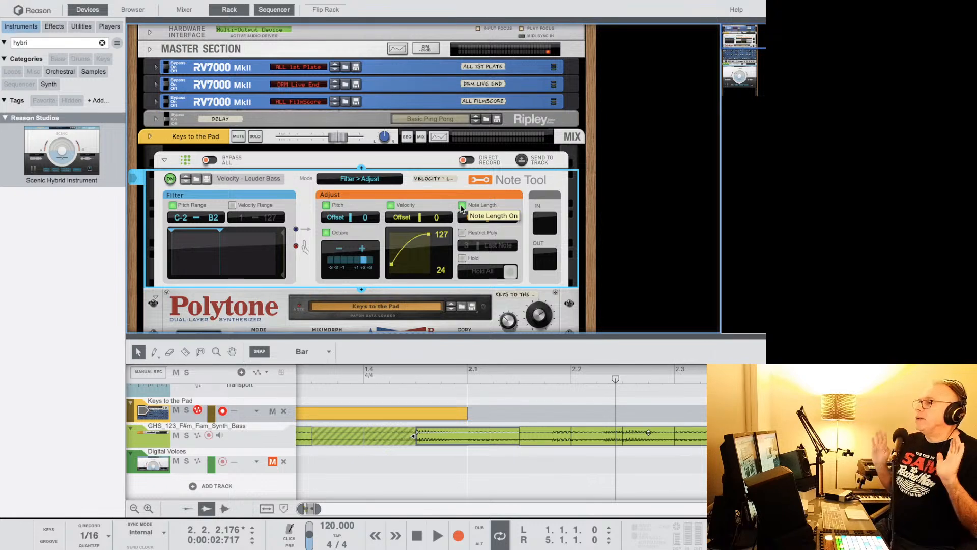
left_click(462, 258)
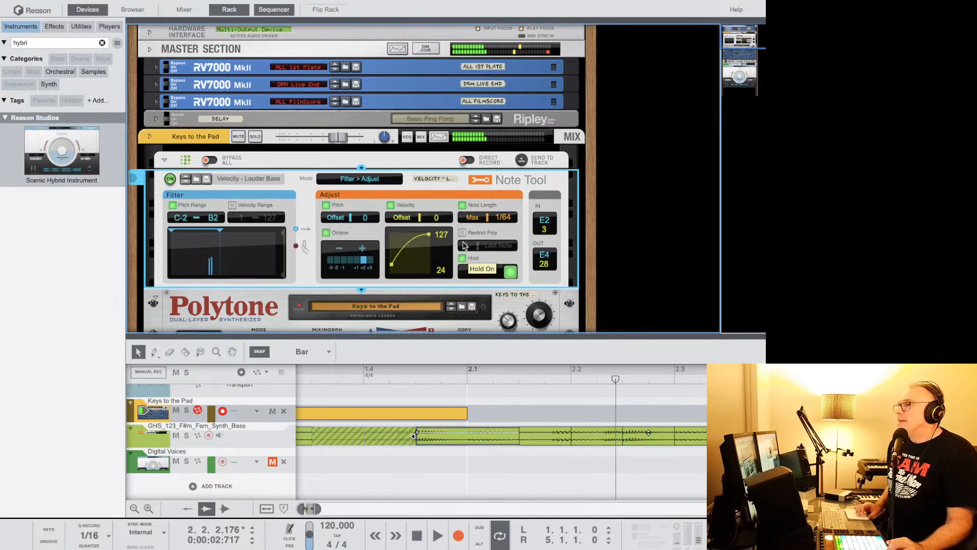
left_click(462, 205)
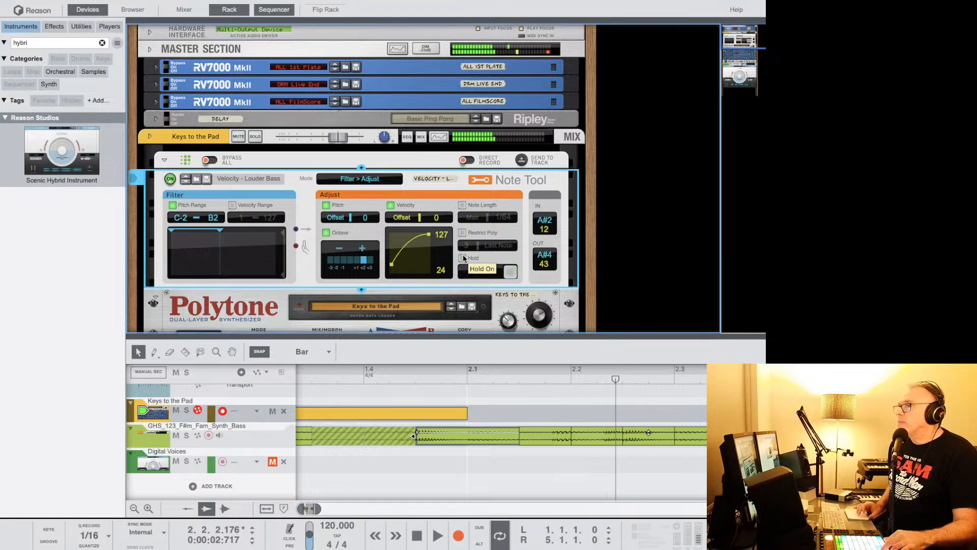
left_click(462, 258)
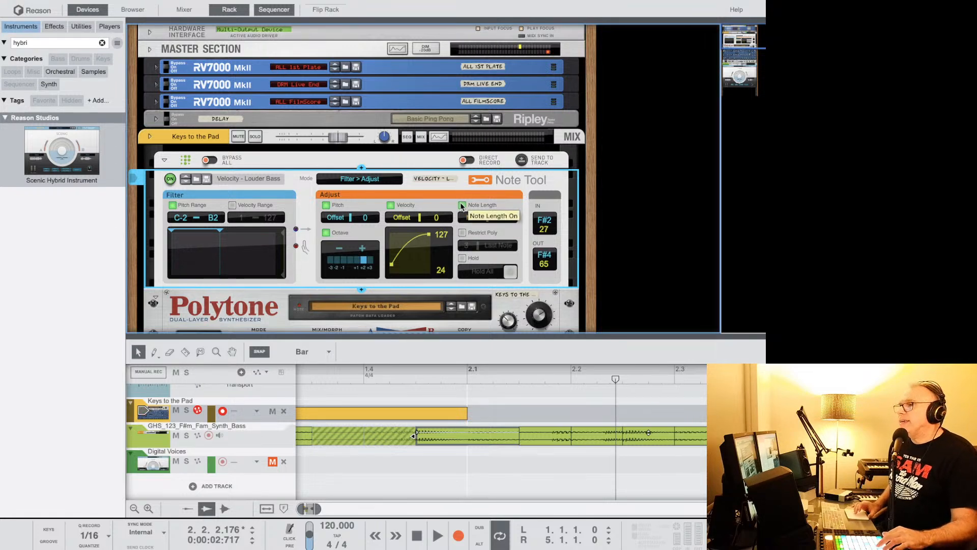
left_click(462, 205)
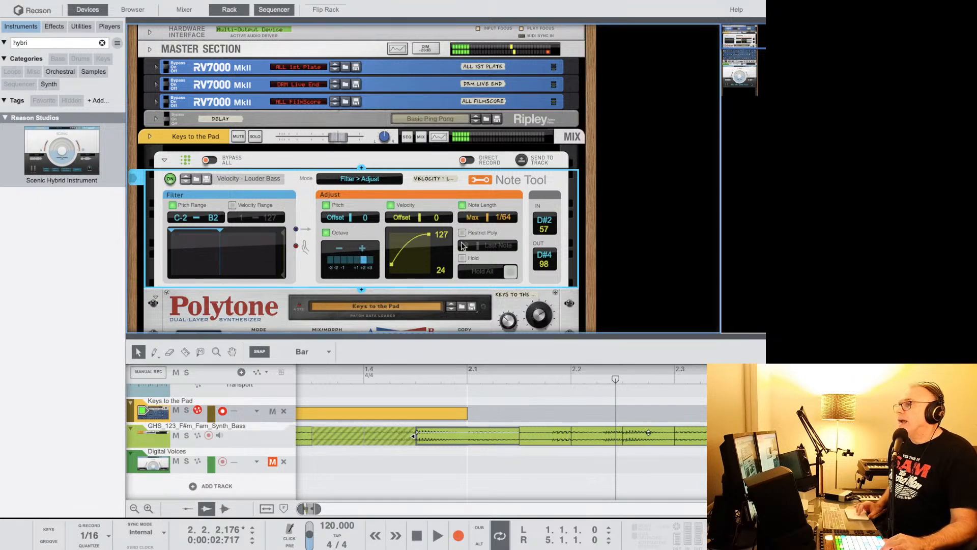
left_click(463, 259)
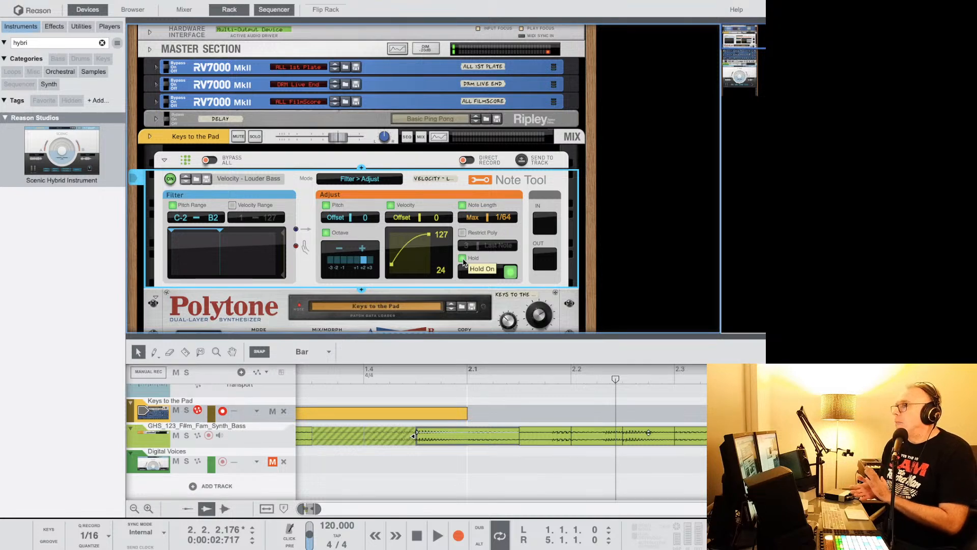
Load the Velocity - Softer patch into the Note Tool and compare it with the player switched off, leaving it on.
left_click(237, 179)
left_click(252, 197)
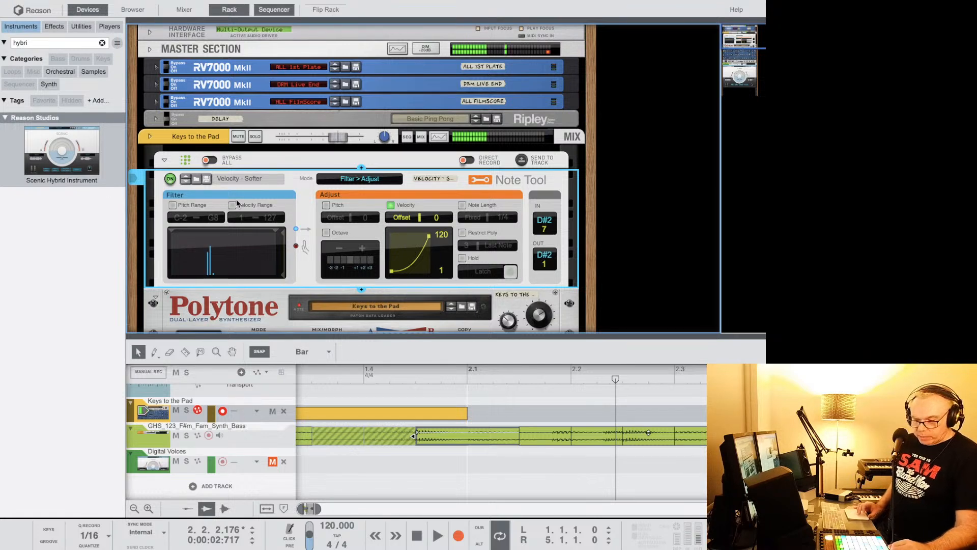
left_click(172, 179)
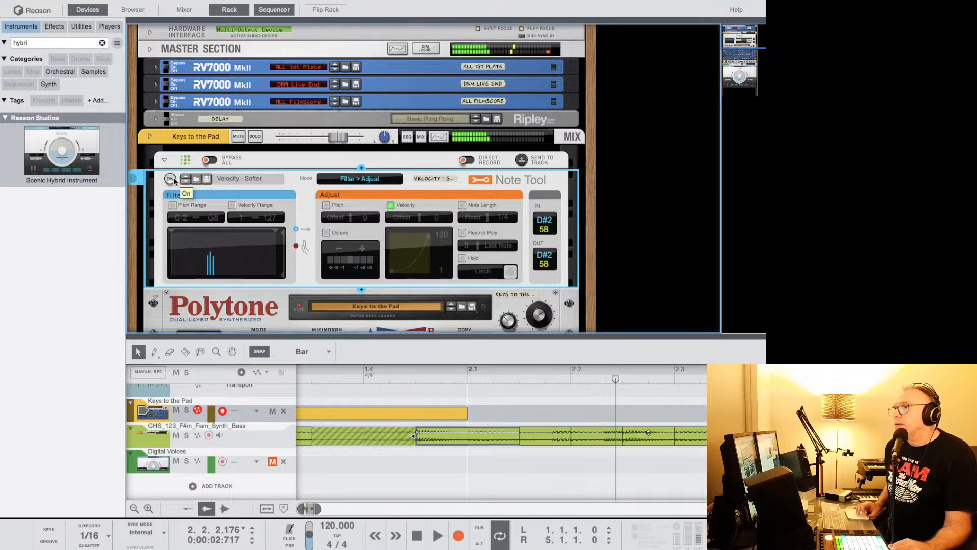
left_click(172, 179)
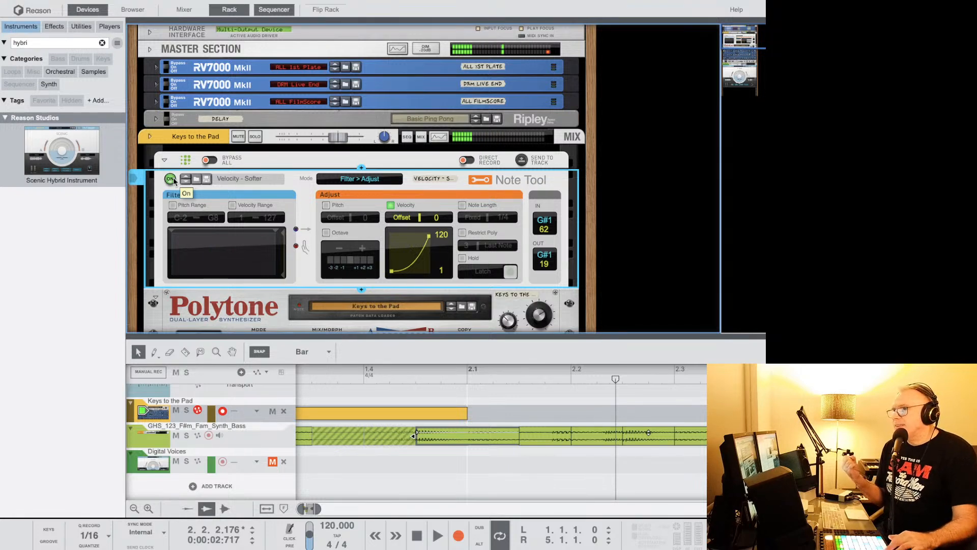
left_click(173, 180)
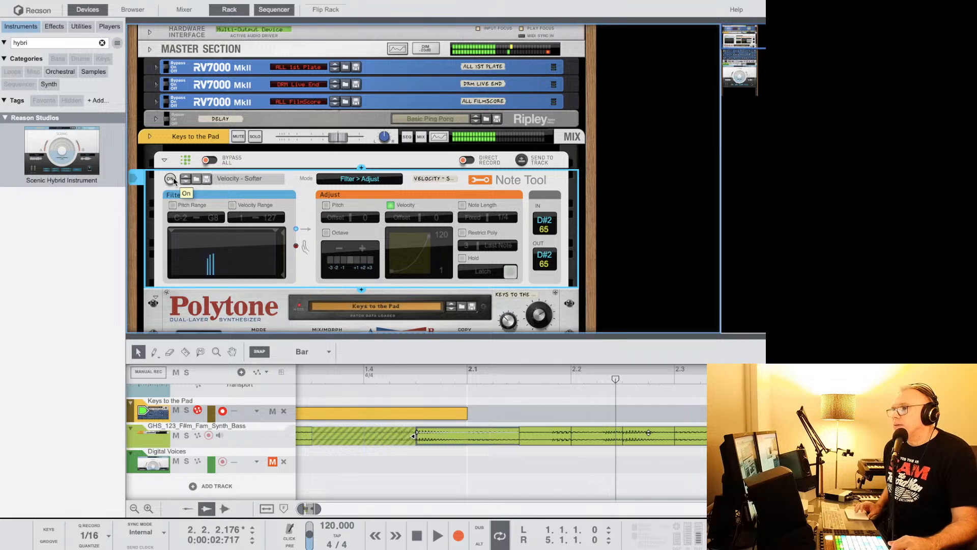
left_click(171, 179)
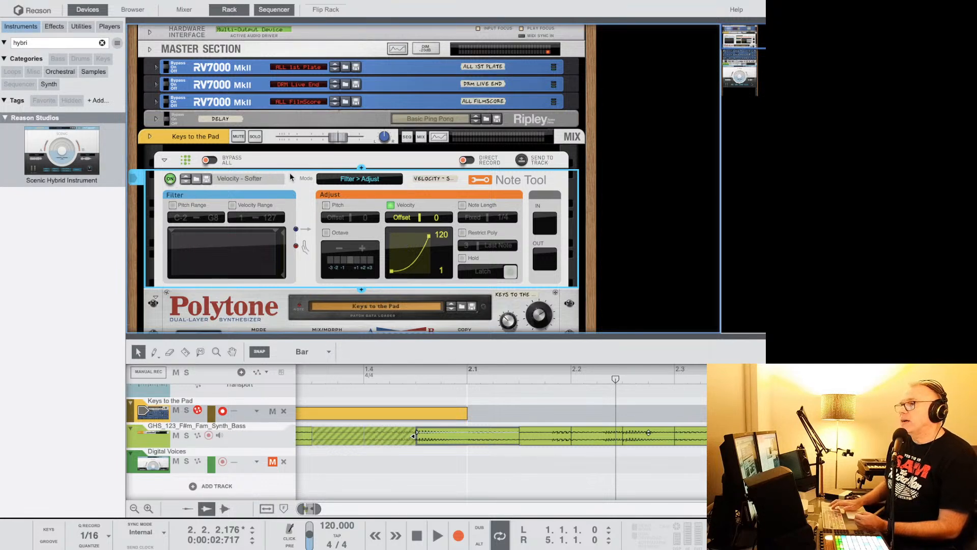
Delete the Note Tool and add the Random Tool player to the Polytone in its place, finding it with the search term "random".
key("Delete")
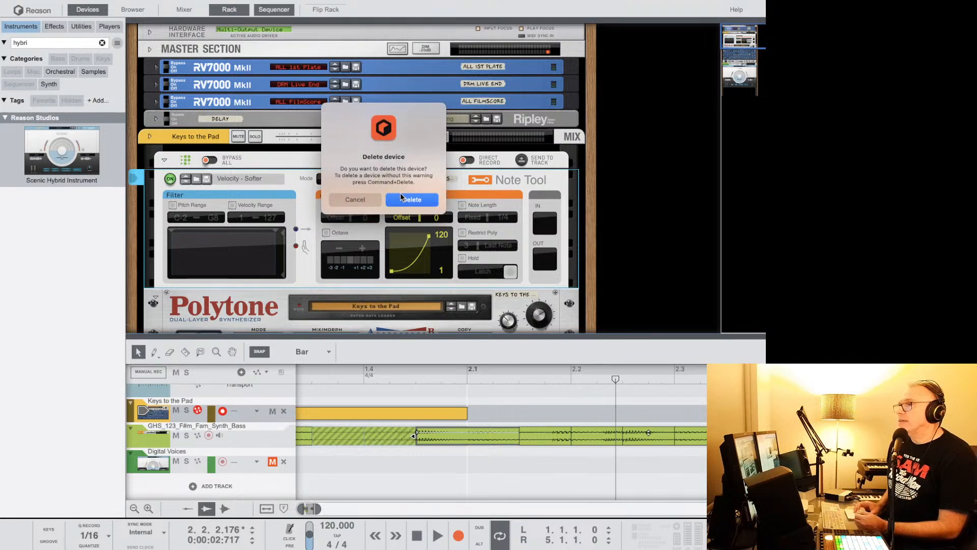
left_click(402, 198)
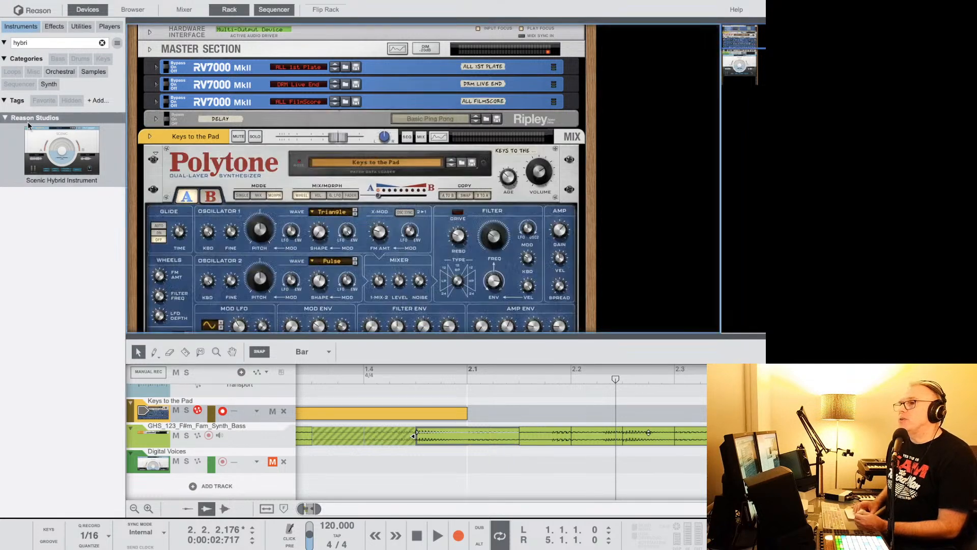
left_click(43, 41)
type("random")
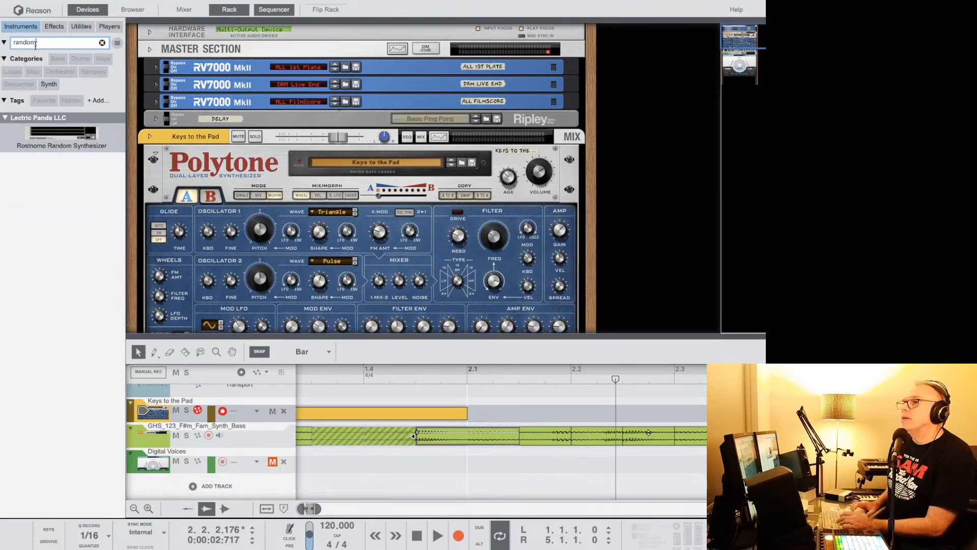
left_click(55, 28)
left_click(81, 27)
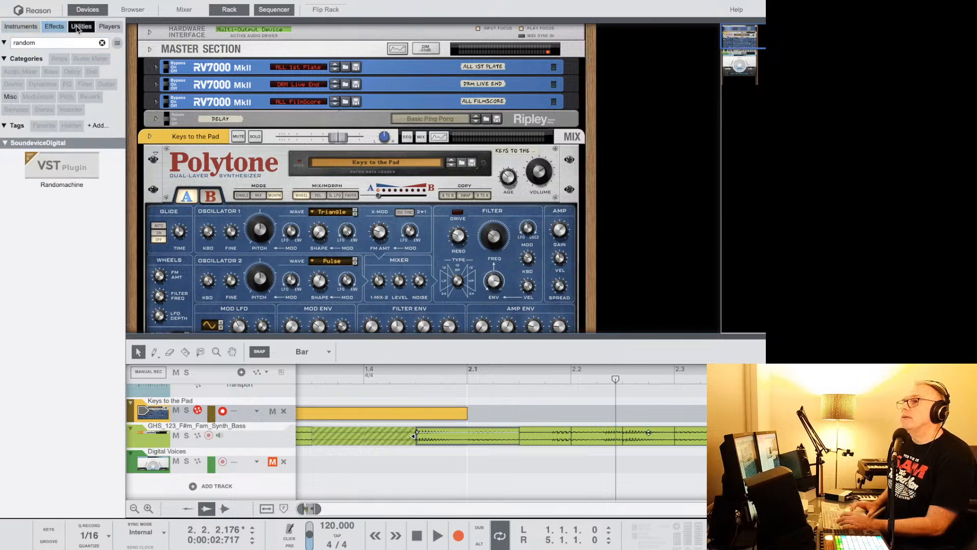
left_click(100, 28)
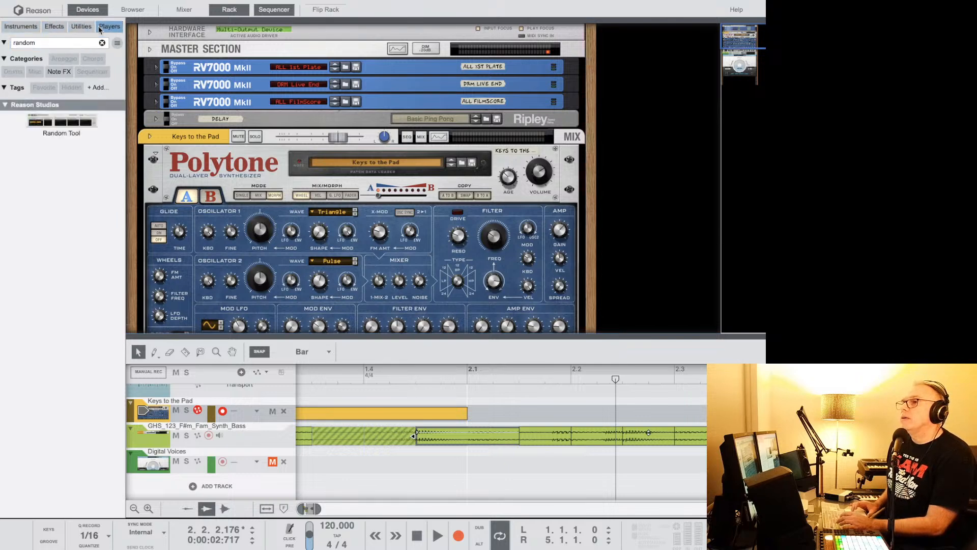
left_click(62, 126)
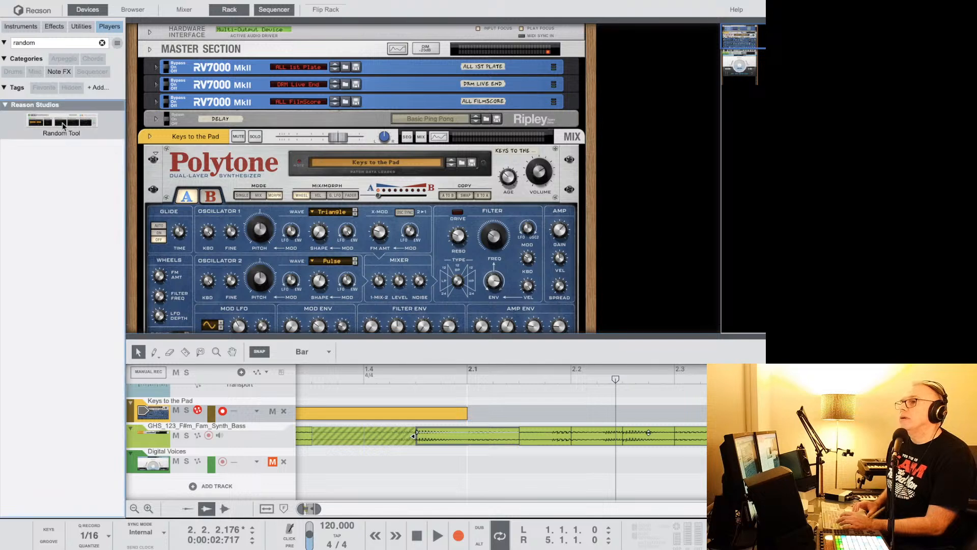
left_click_drag(62, 126, 359, 156)
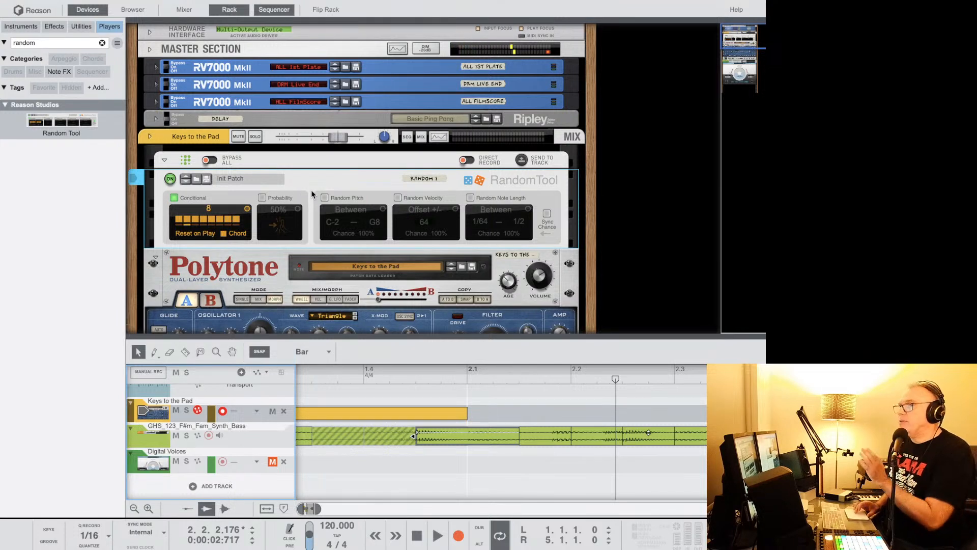
Find Umpf Club Drums among the instruments with the search term "um" and replace the Polytone with it.
left_click(216, 258)
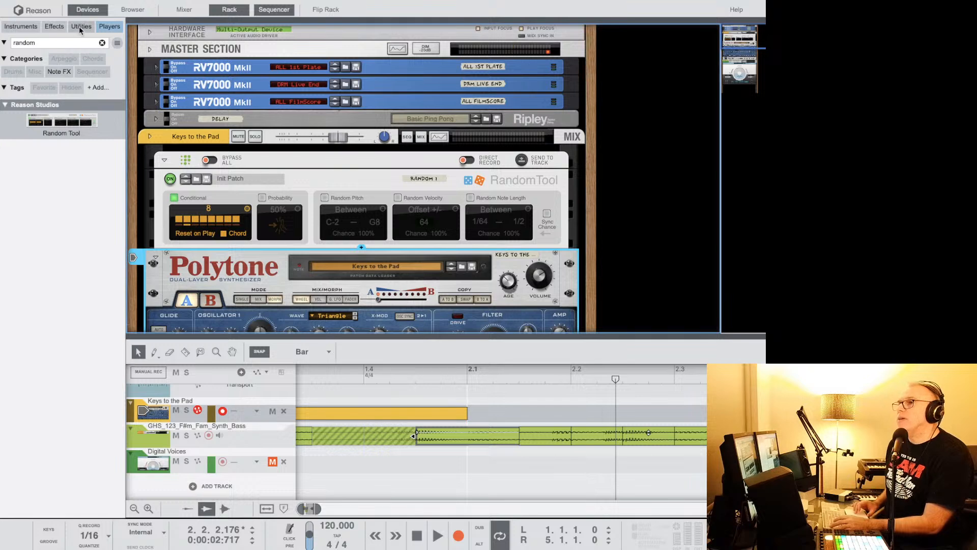
left_click(68, 41)
key("BackSpace")
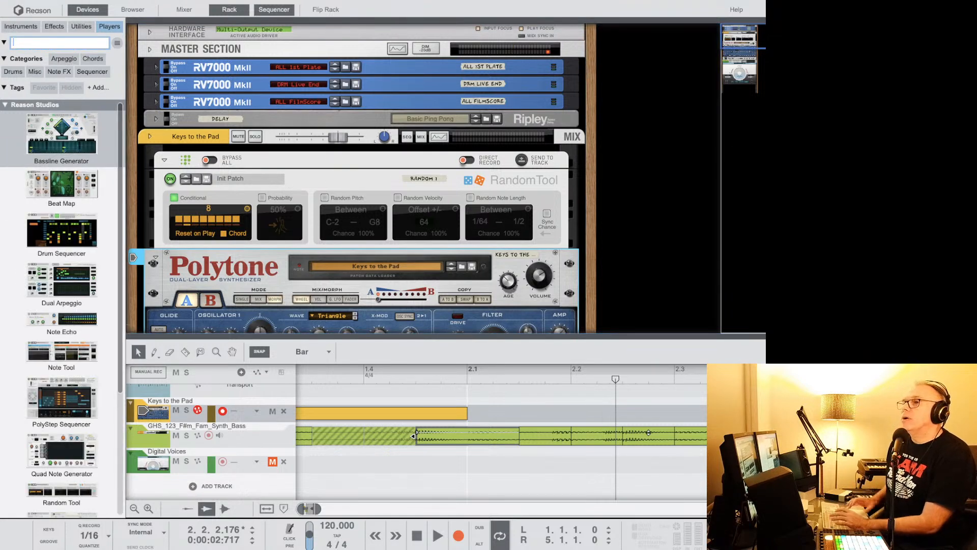
type("ump")
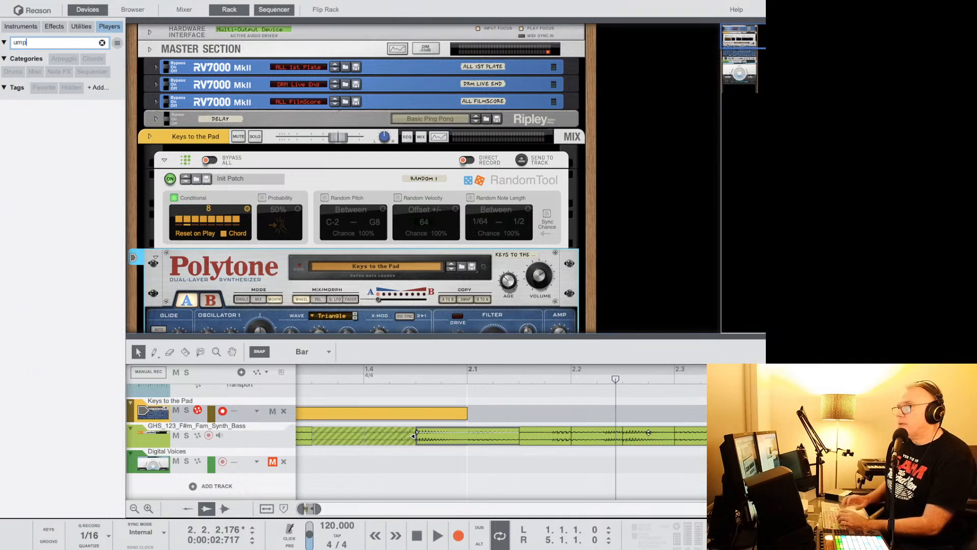
key("BackSpace")
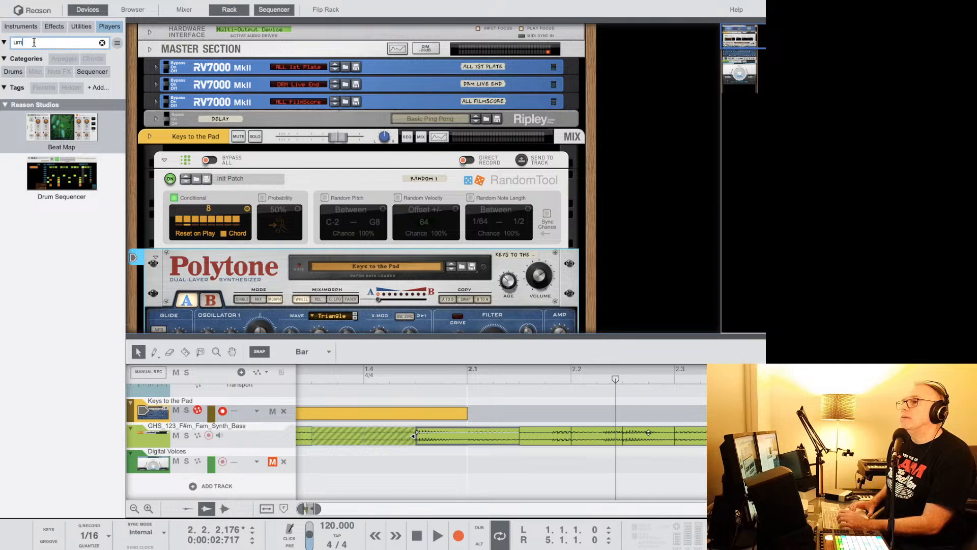
left_click(33, 26)
scroll(90, 280, "down", 5)
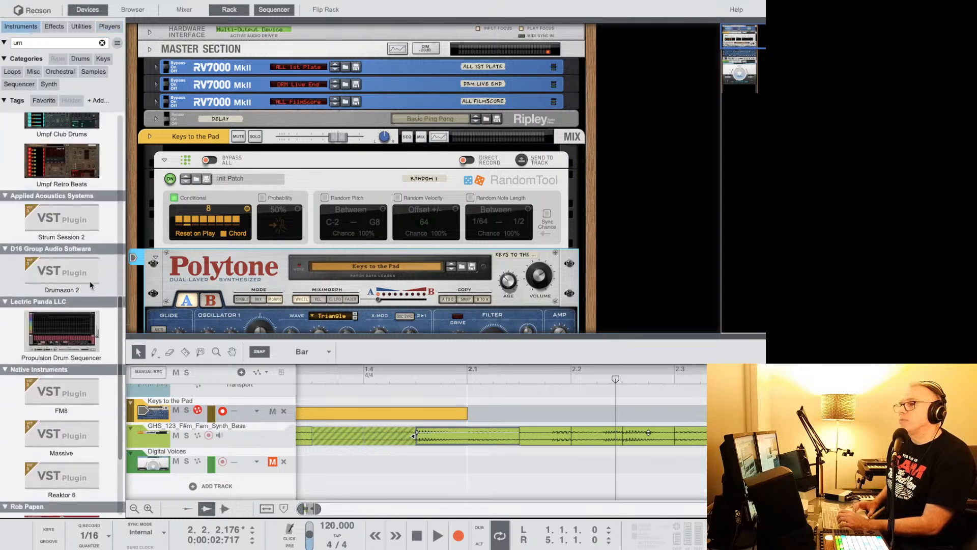
scroll(89, 284, "up", 3)
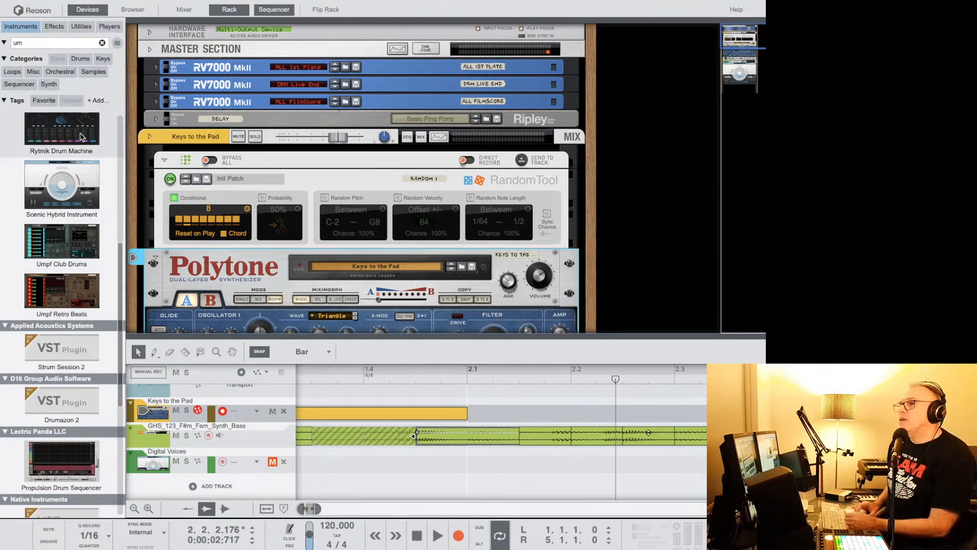
scroll(73, 255, "down", 1)
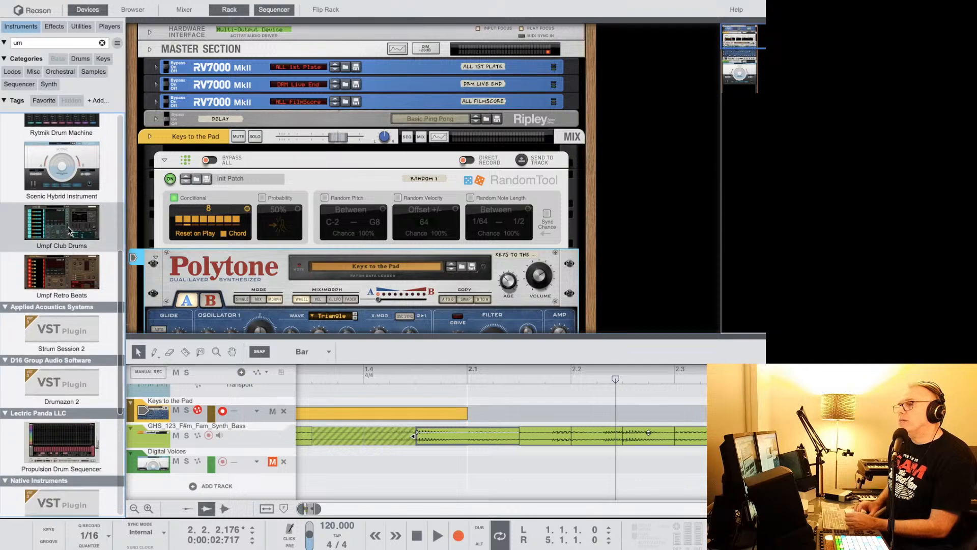
left_click_drag(73, 253, 284, 283)
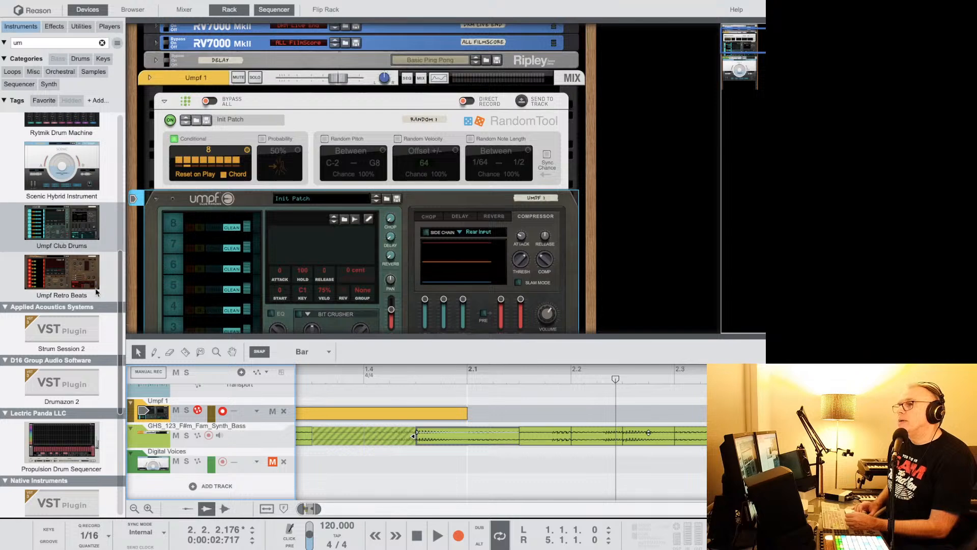
Replace Umpf Club Drums with Umpf Retro Beats and load the Casio Drums patch into it.
left_click_drag(62, 272, 289, 271)
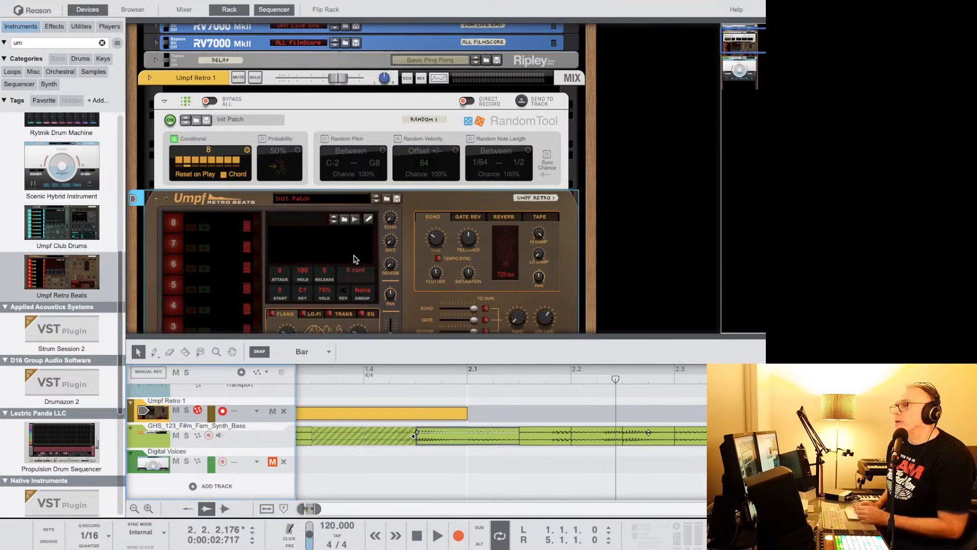
left_click(292, 204)
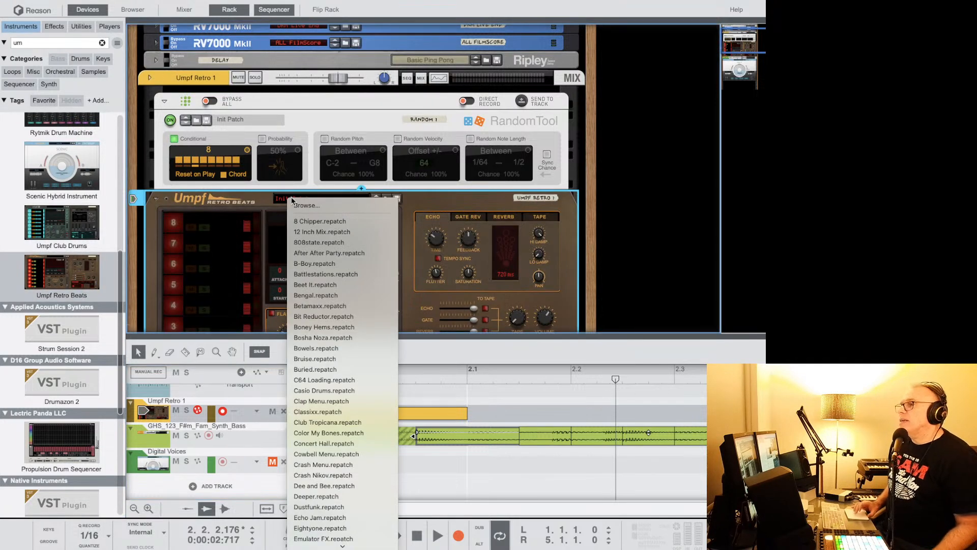
scroll(328, 315, "down", 5)
scroll(327, 315, "down", 10)
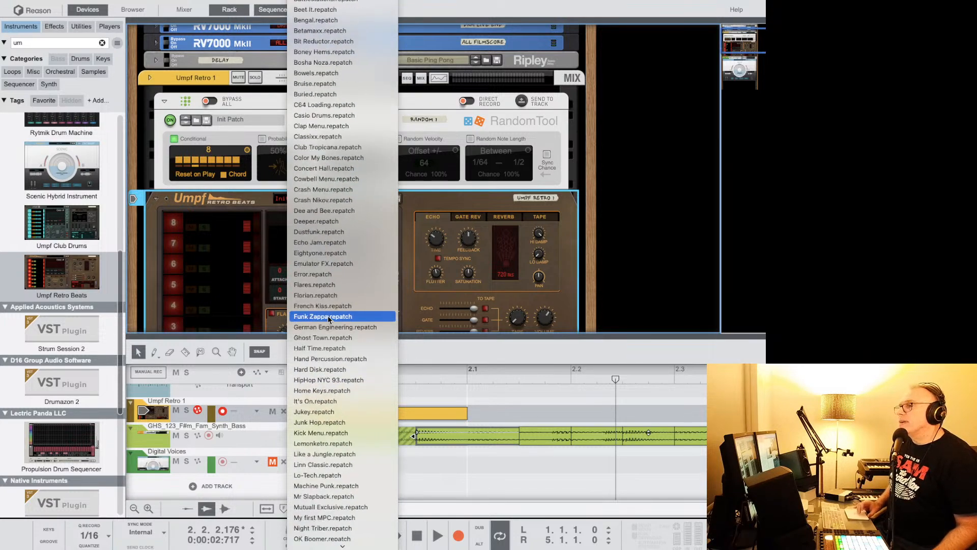
scroll(328, 319, "down", 7)
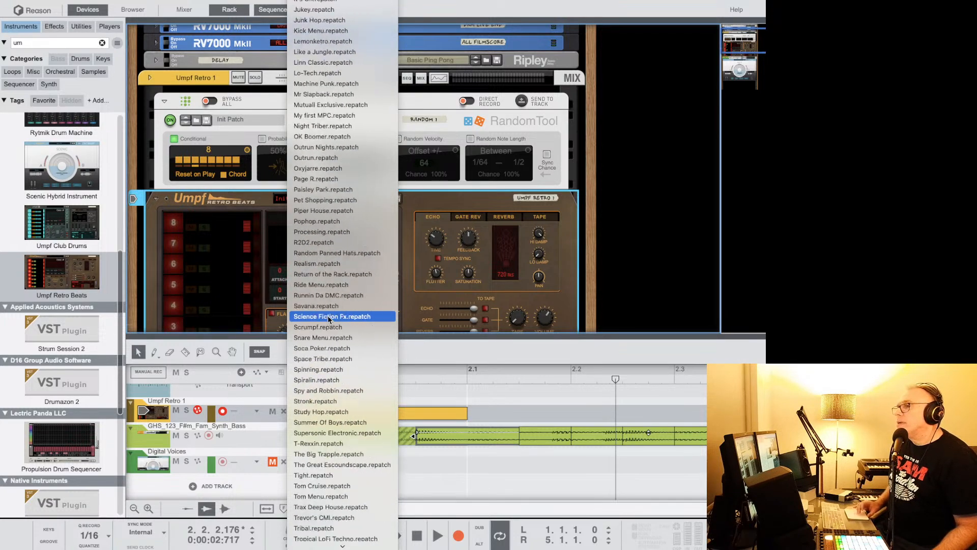
scroll(328, 319, "down", 1)
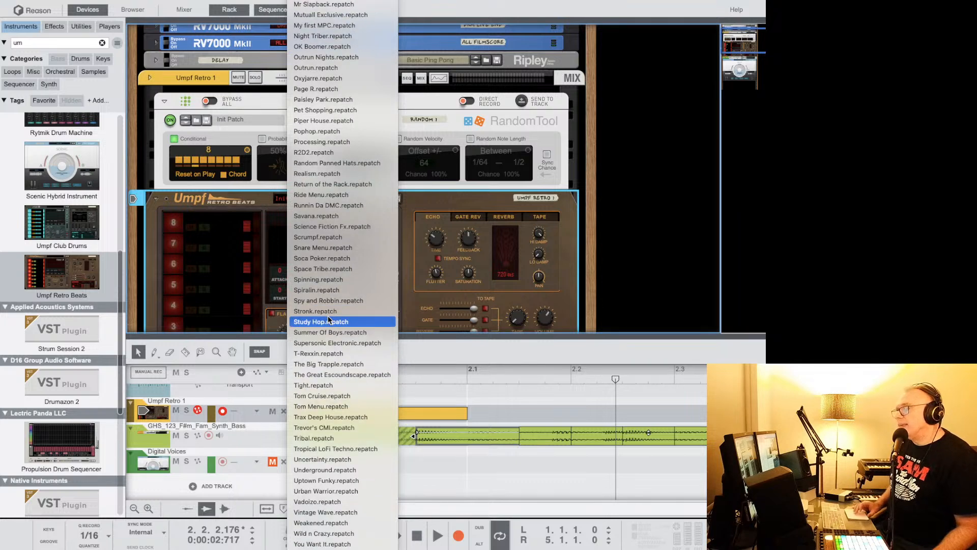
scroll(328, 395, "up", 4)
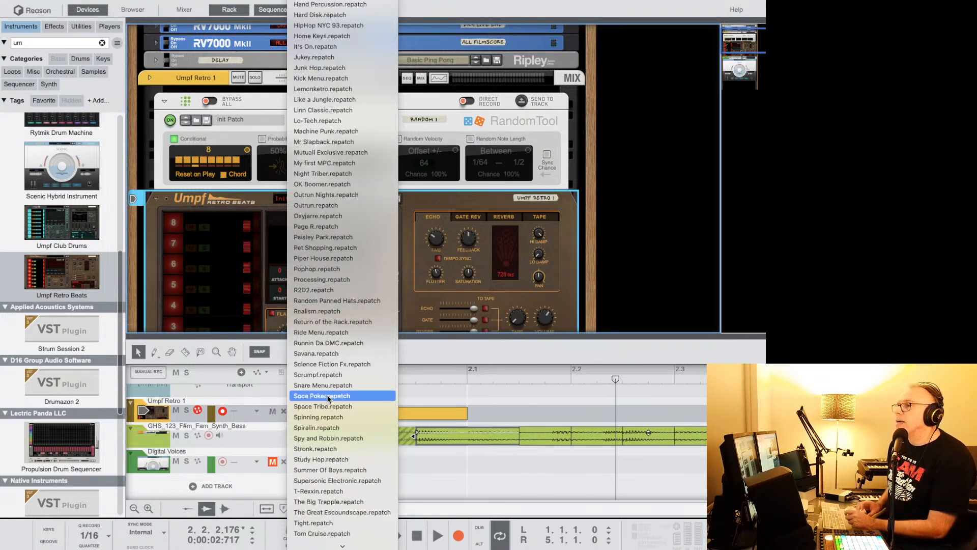
scroll(328, 395, "up", 13)
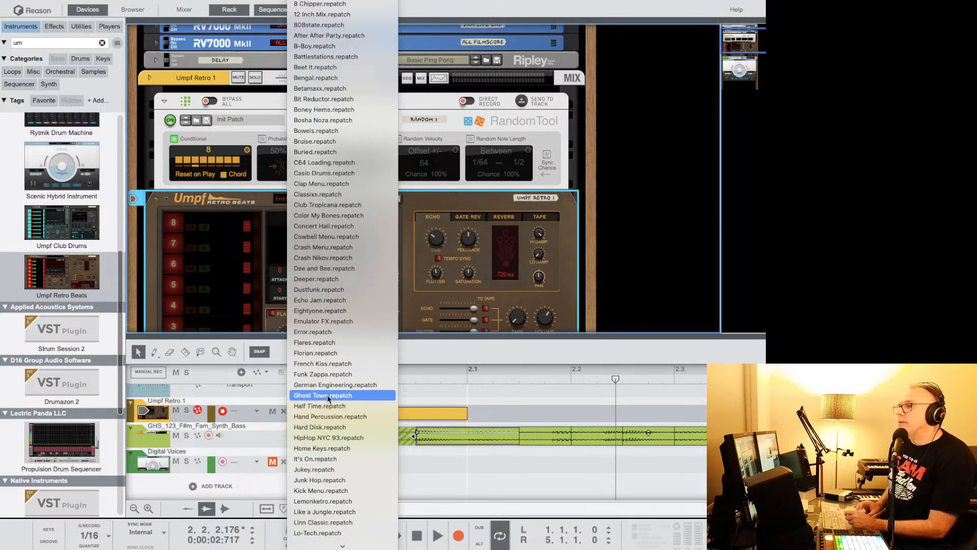
scroll(328, 398, "down", 1)
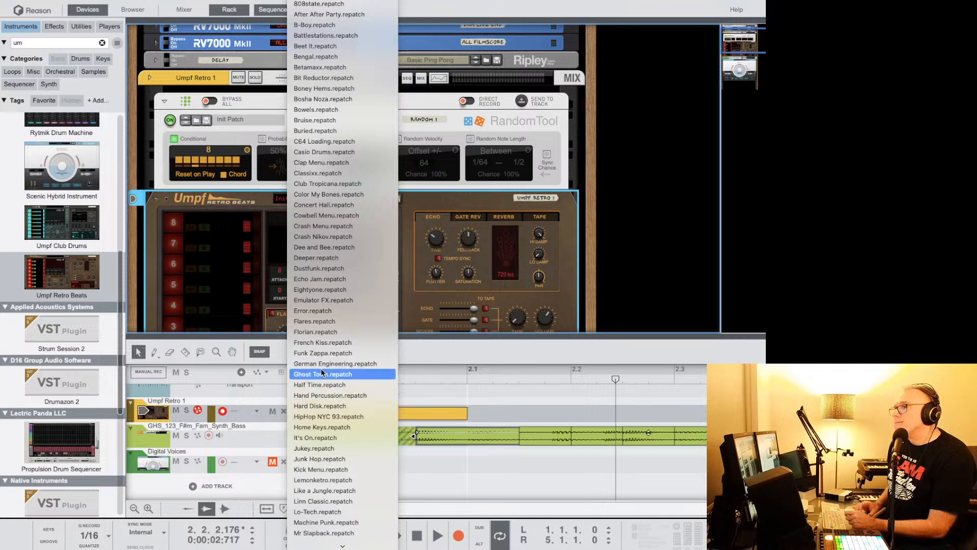
scroll(321, 371, "up", 1)
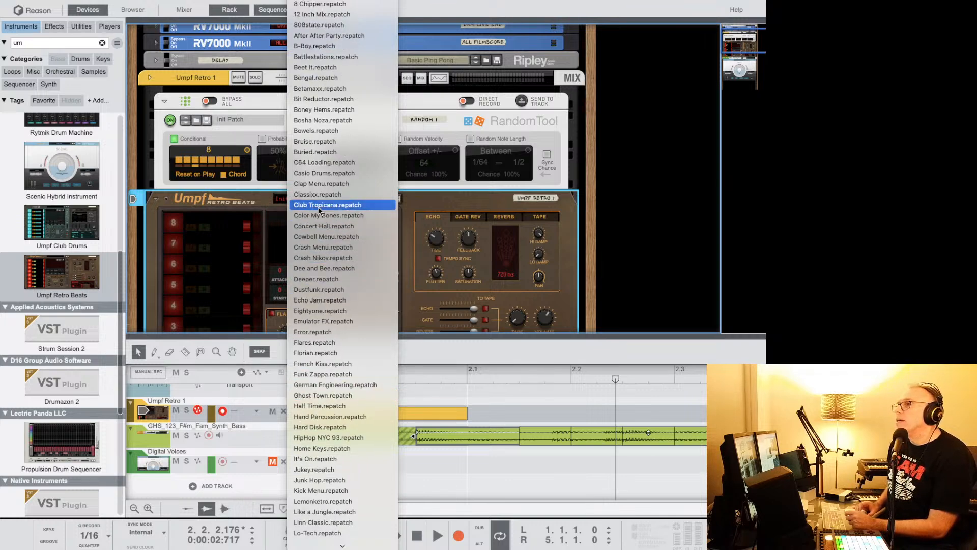
left_click(322, 176)
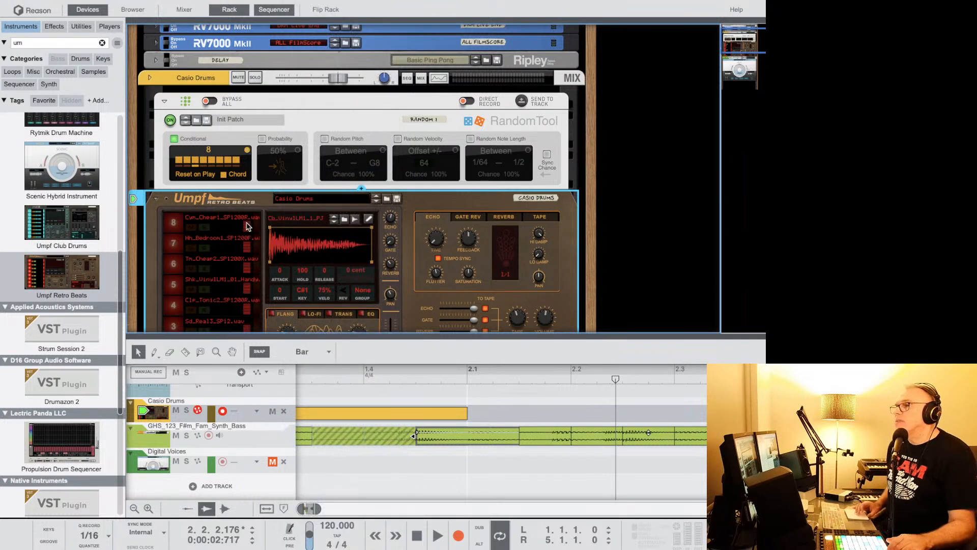
Switch off the Random Tool player above Umpf Retro Beats.
scroll(227, 244, "down", 3)
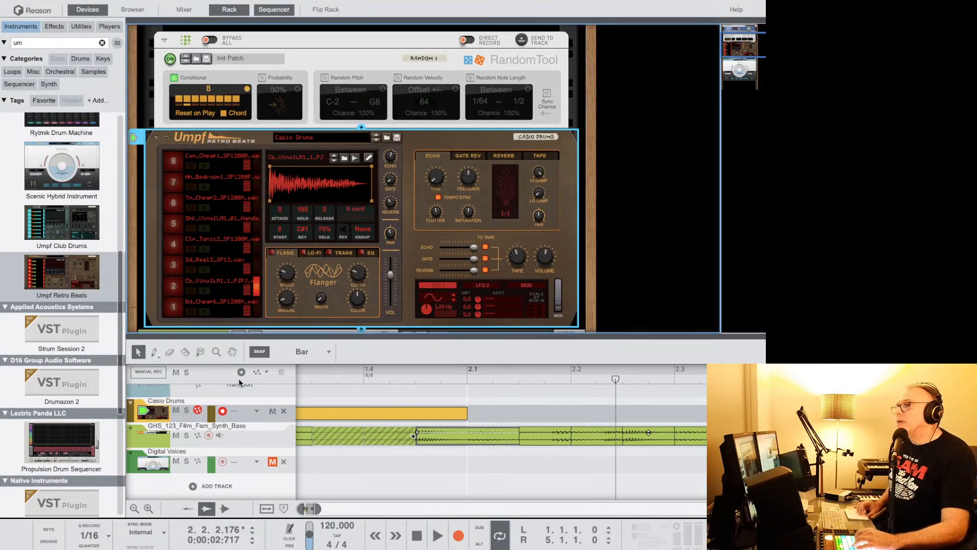
left_click(173, 95)
left_click(170, 60)
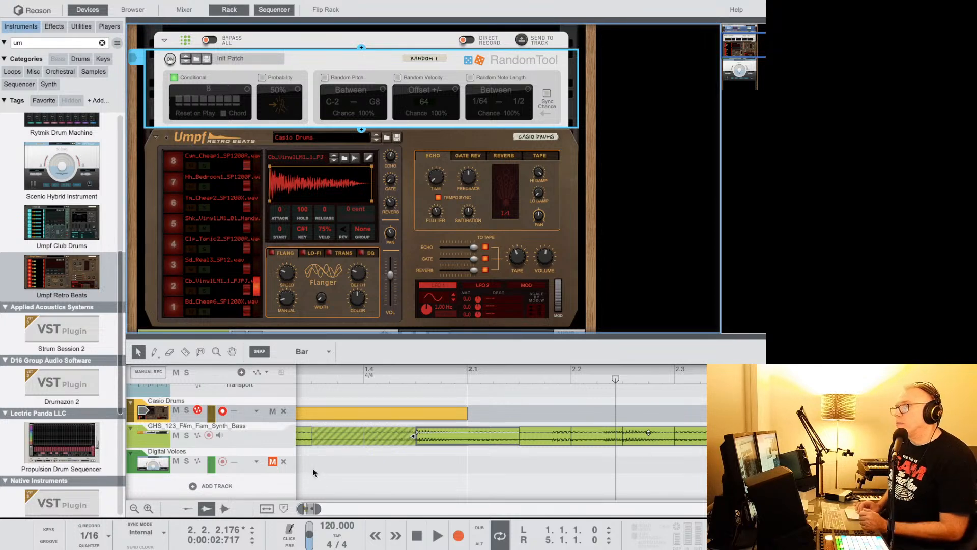
Delete the old clip on the Casio Drums track, create an empty one-bar clip at bar 1 and open it for editing.
left_click(303, 413)
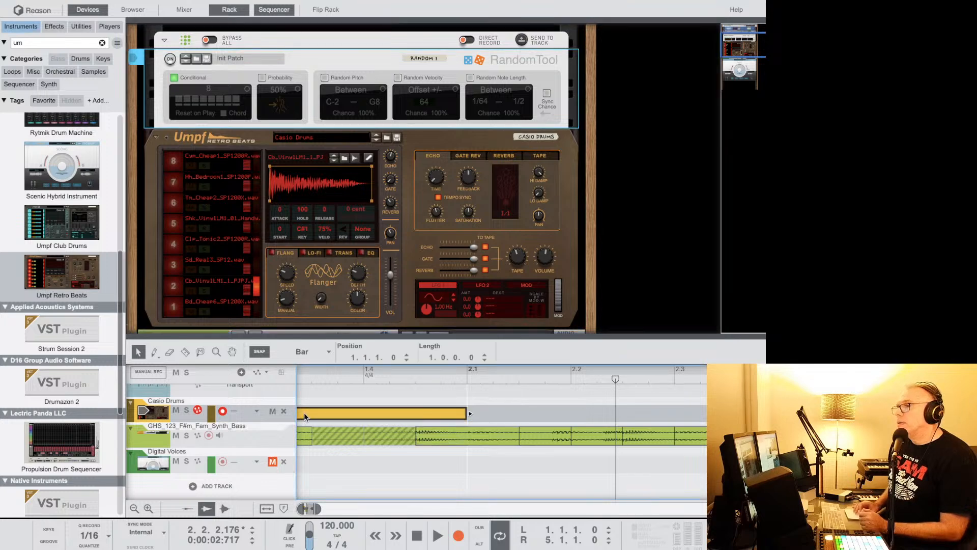
key("Delete")
scroll(304, 412, "left", 5)
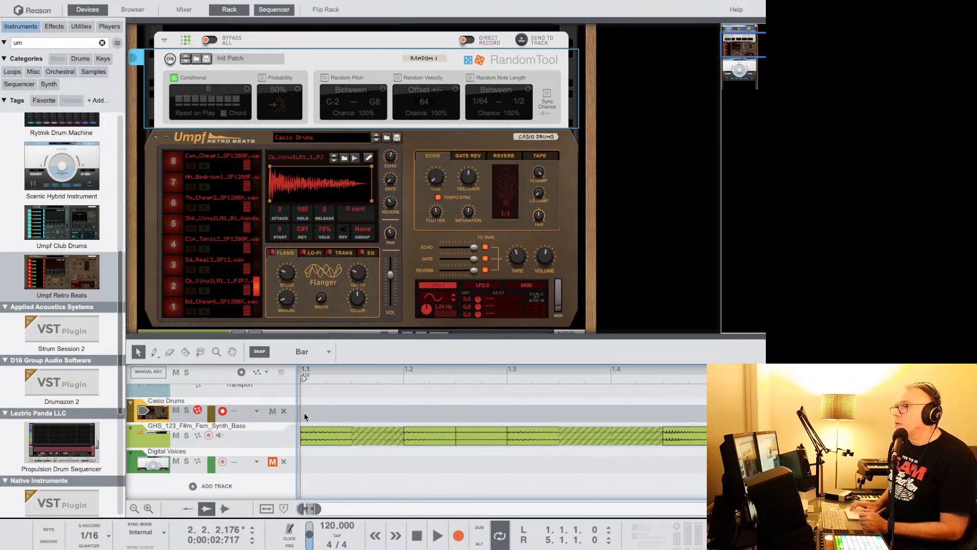
double_click(304, 413)
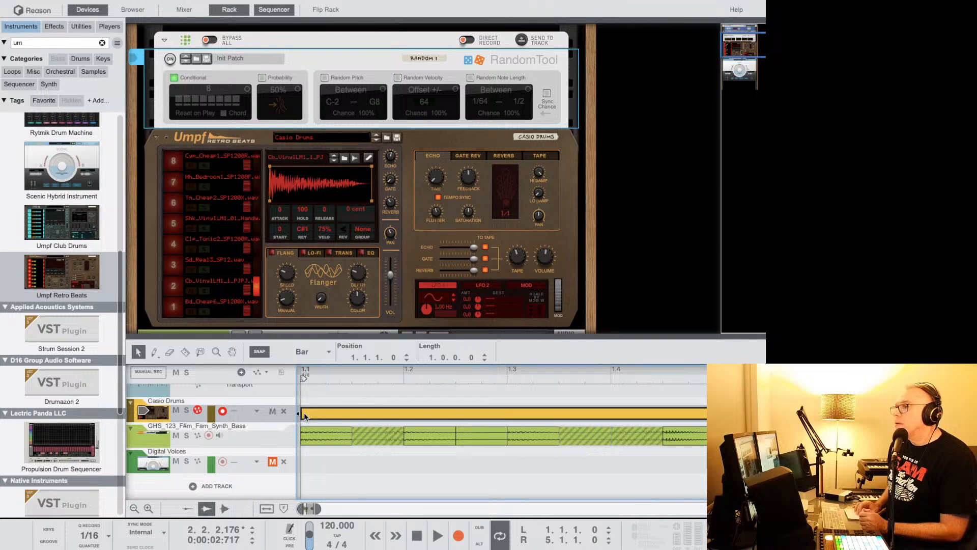
double_click(304, 414)
Audition drum sounds on the note editor's keyboard and record a drum performance into the open clip.
left_click(330, 458)
mouse_move(329, 459)
left_mouse_down()
mouse_move(324, 482)
mouse_move(323, 443)
left_mouse_up()
left_click(324, 442)
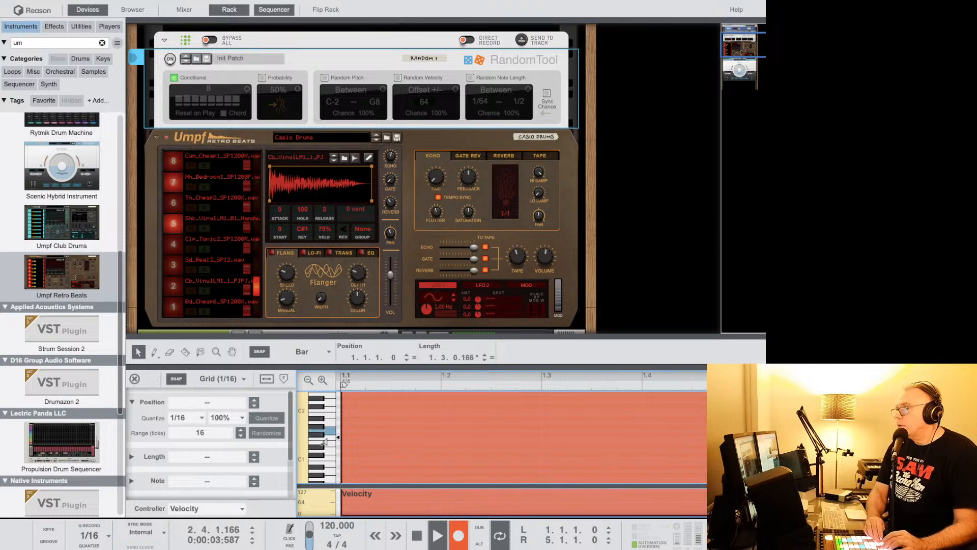
key("space")
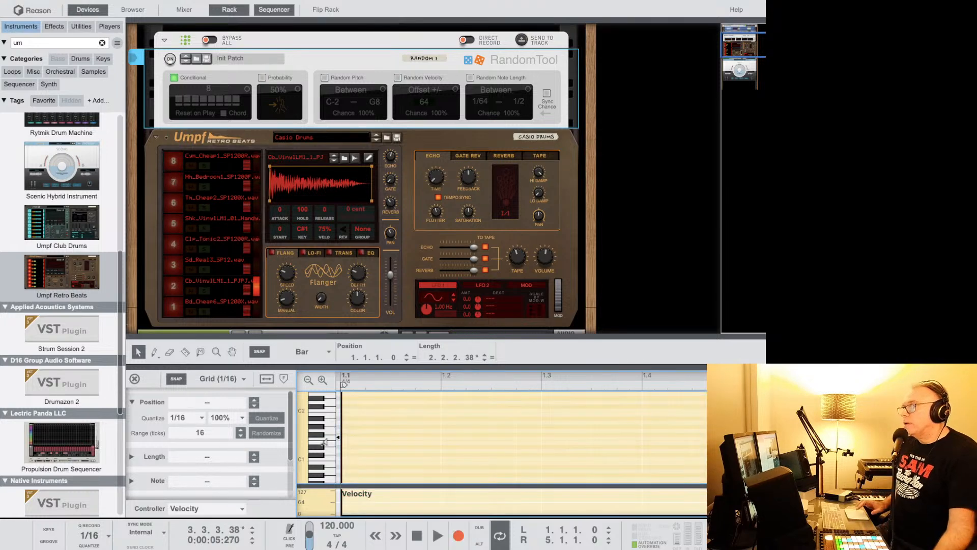
Enlarge the sequencer area and examine the recorded drum notes from bar 2 onward in the note editor.
left_click_drag(428, 335, 422, 195)
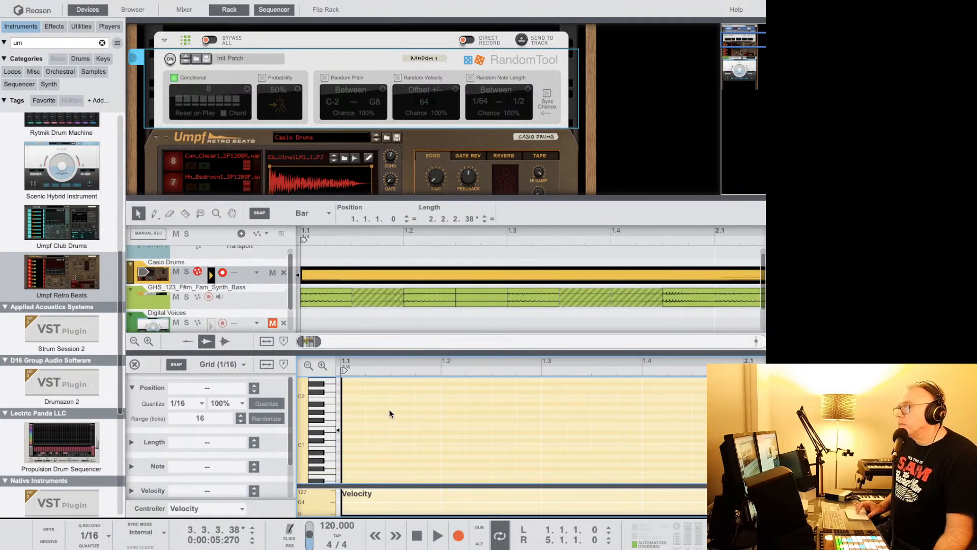
scroll(355, 406, "right", 8)
scroll(356, 406, "up", 2)
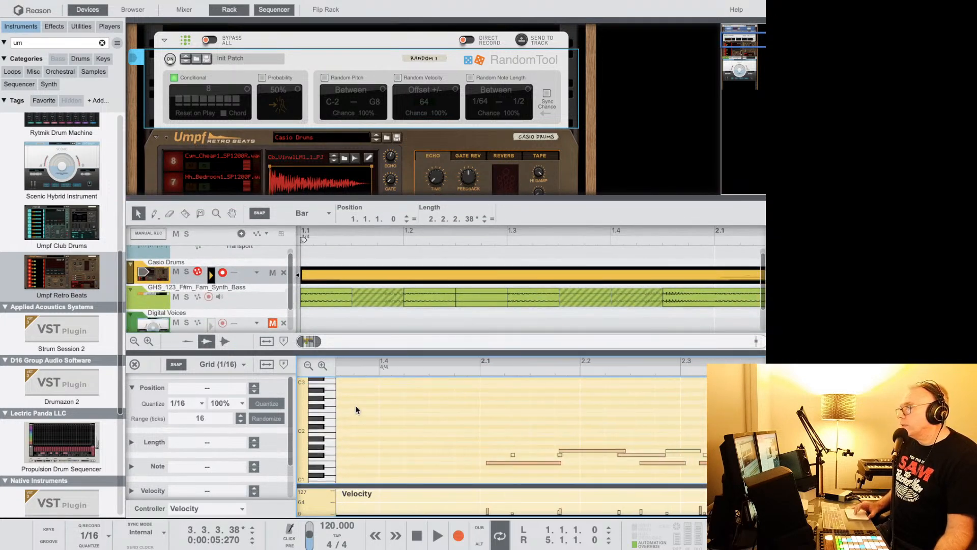
scroll(355, 405, "right", 3)
scroll(355, 405, "up", 1)
scroll(347, 386, "down", 3)
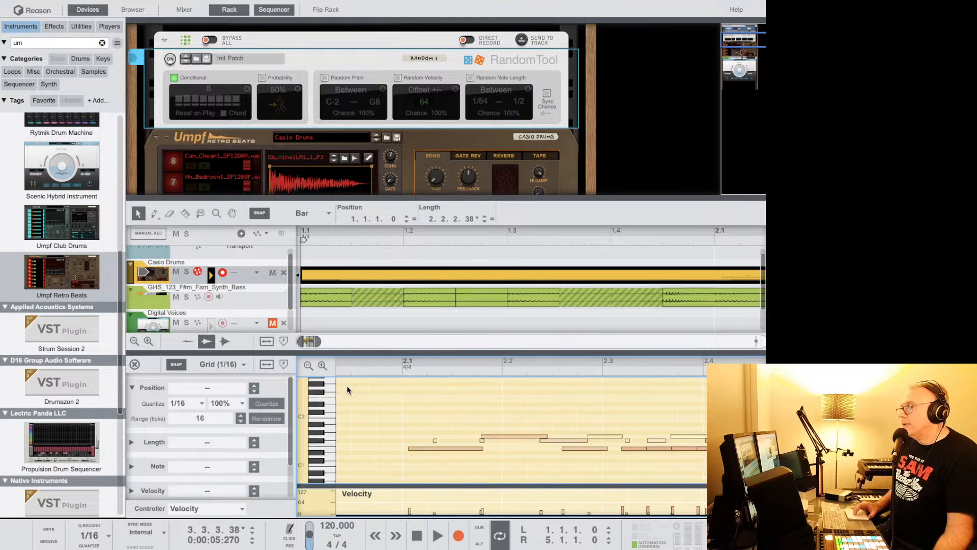
scroll(347, 385, "right", 1)
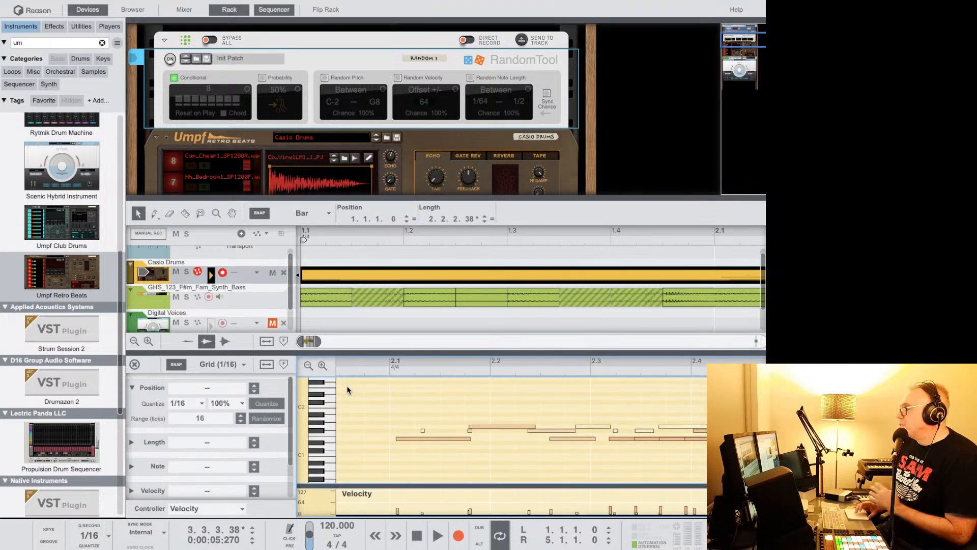
scroll(340, 389, "left", 1)
scroll(340, 389, "down", 1)
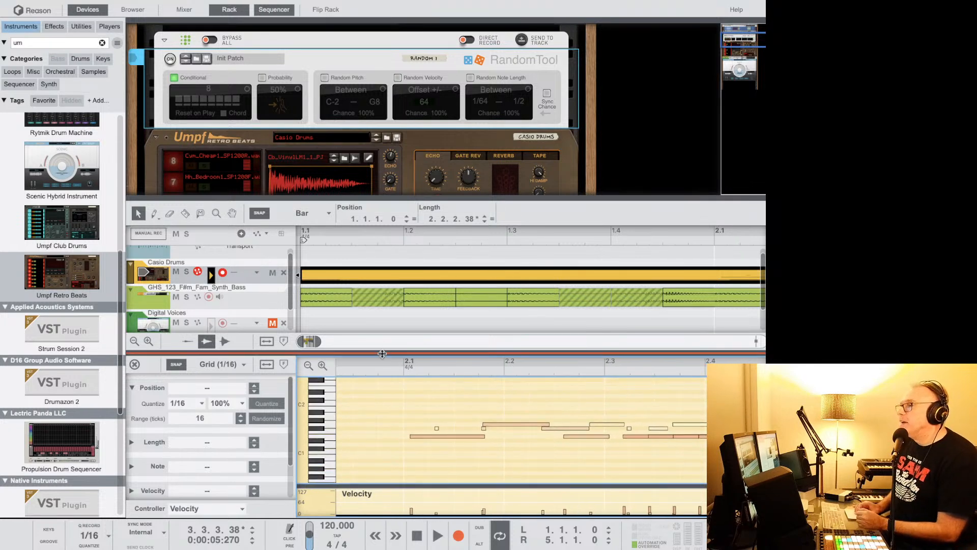
Set the loop around the recorded drum notes, with the left locator at 2.1.1.0 and the right locator at 3.3.1.0.
left_click_drag(382, 359, 340, 50)
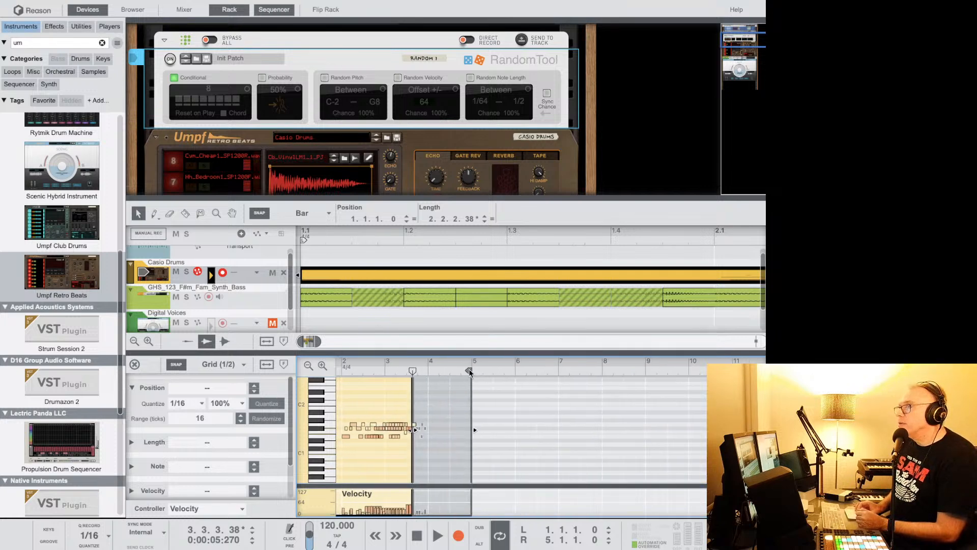
left_click_drag(469, 372, 411, 370)
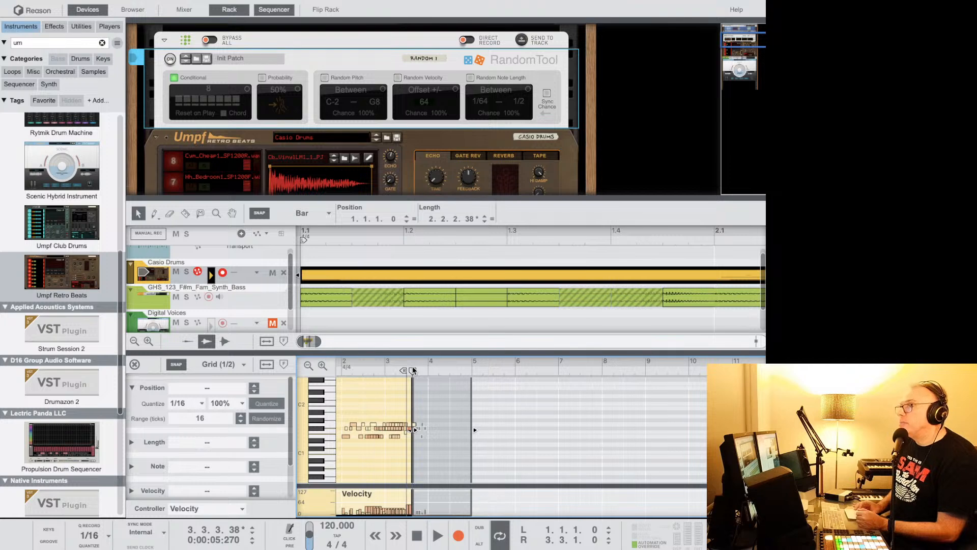
scroll(412, 369, "left", 2)
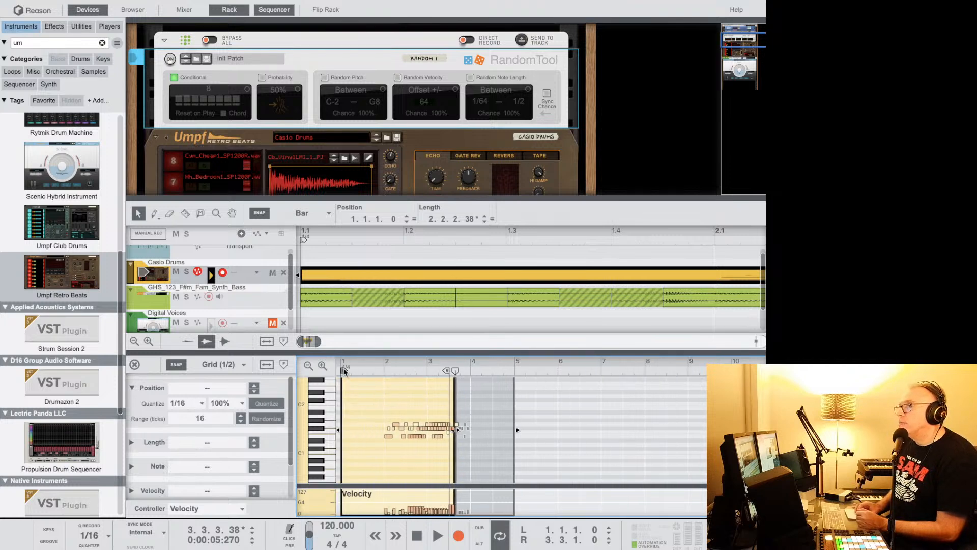
left_click_drag(344, 371, 387, 371)
right_click(407, 392)
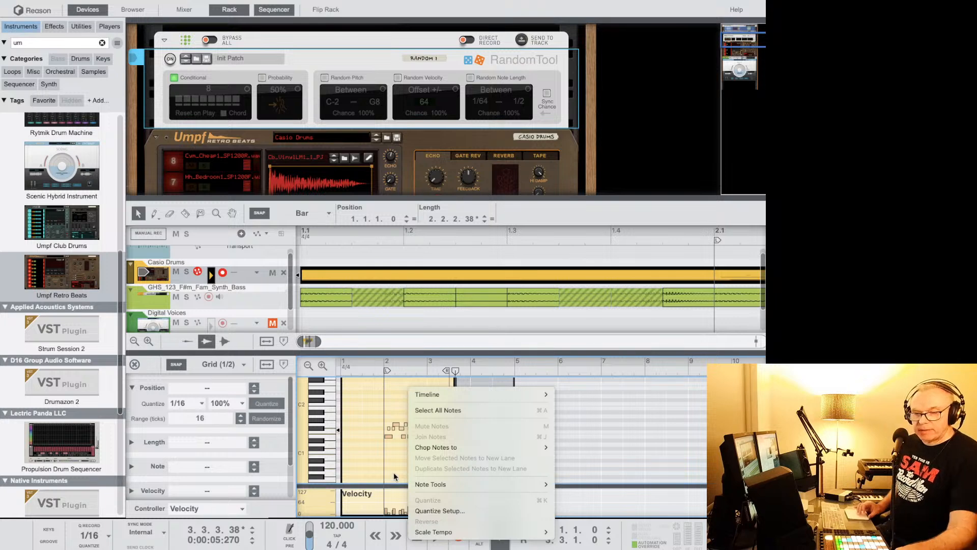
left_click(391, 437)
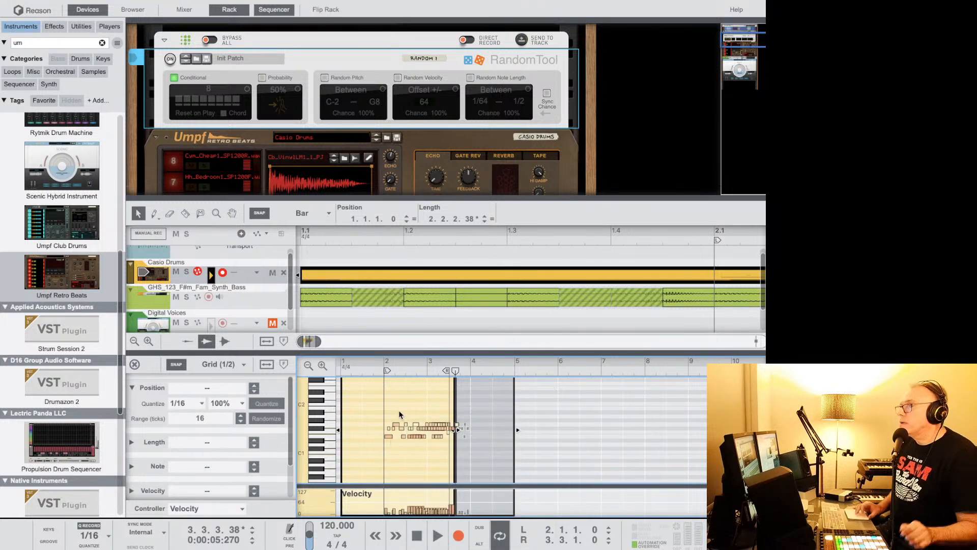
Quantize all recorded drum notes in the clip to 1/16 at 100%.
key("ctrl+a")
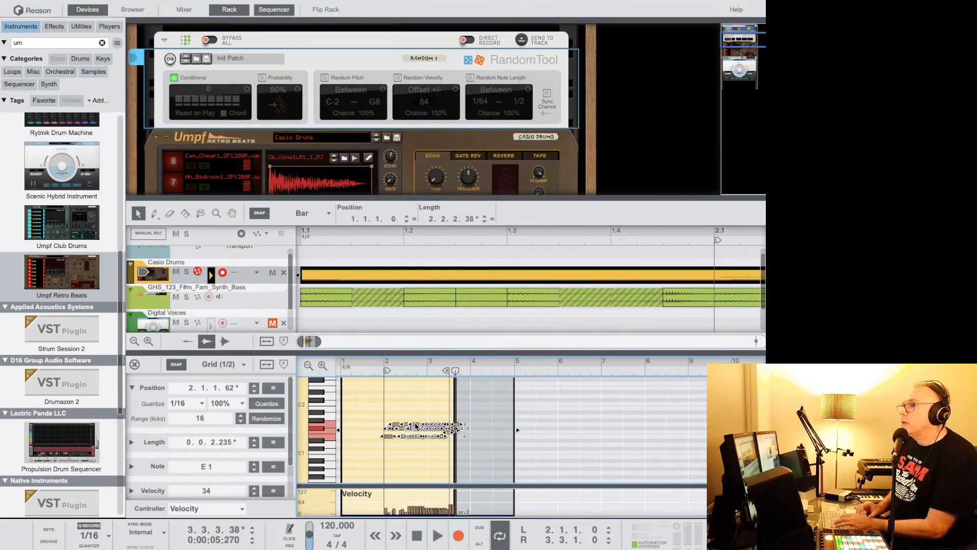
right_click(415, 424)
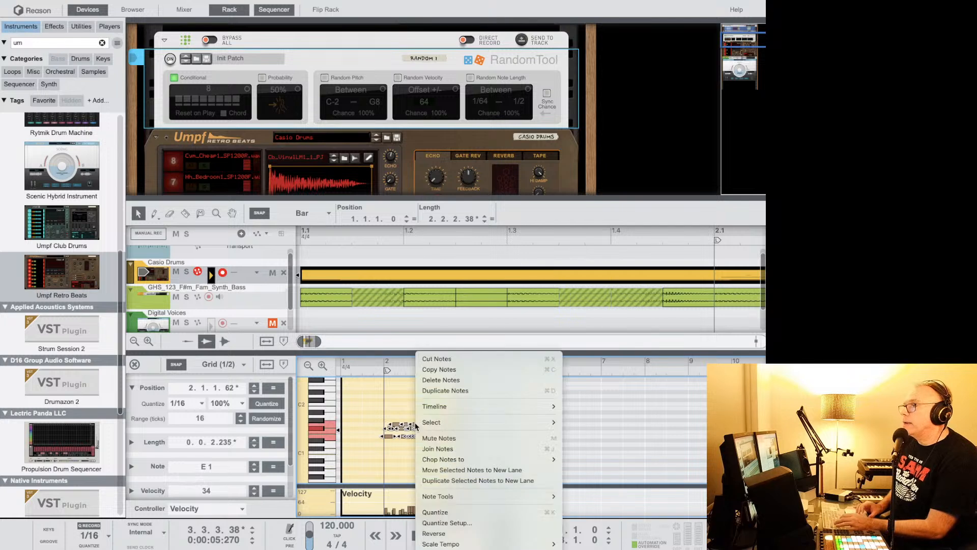
left_click(453, 513)
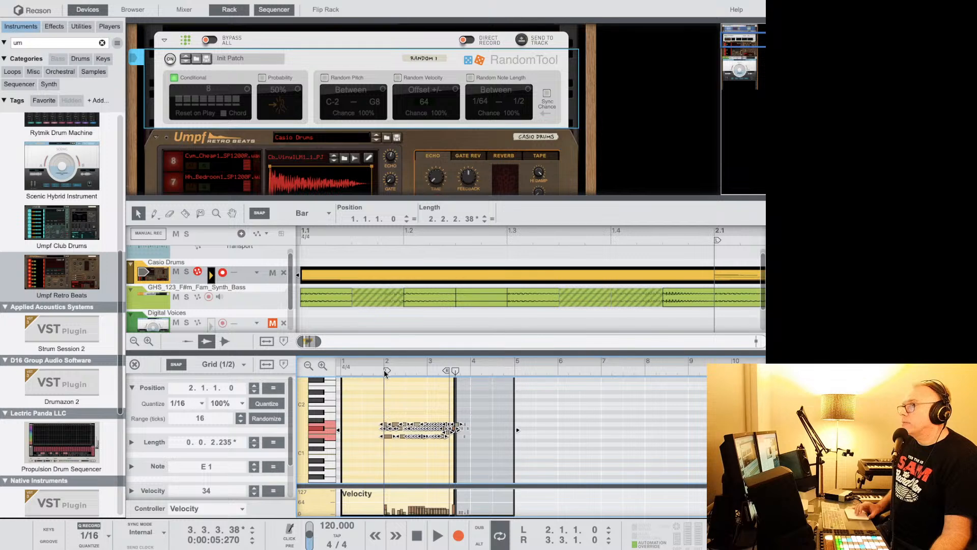
Trim the start of the drum clip to bar 2, close the note editor and move the clip to bar 1.
left_click_drag(340, 430, 393, 436)
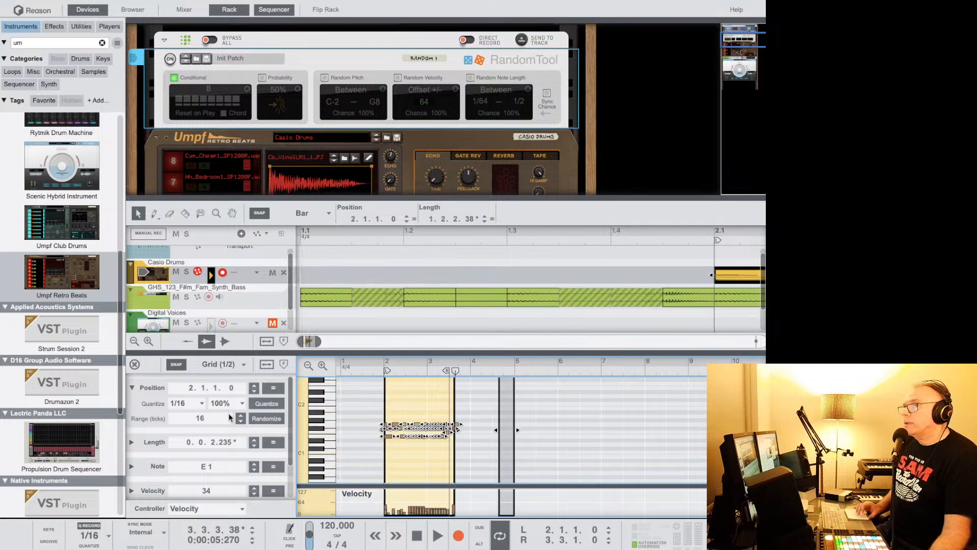
left_click(135, 363)
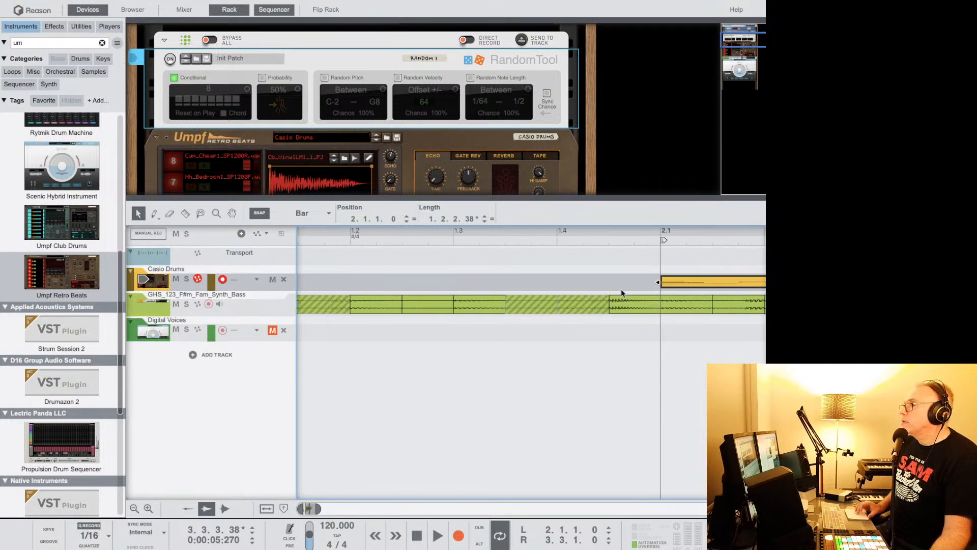
left_click_drag(661, 281, 443, 280)
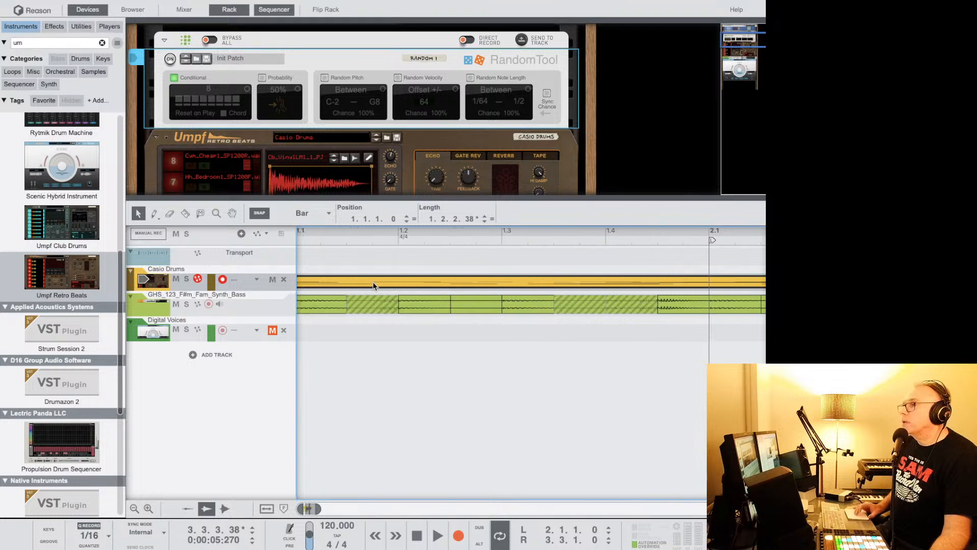
Play the moved Casio Drums clip from bar 1 to check its timing against the loop.
key("space")
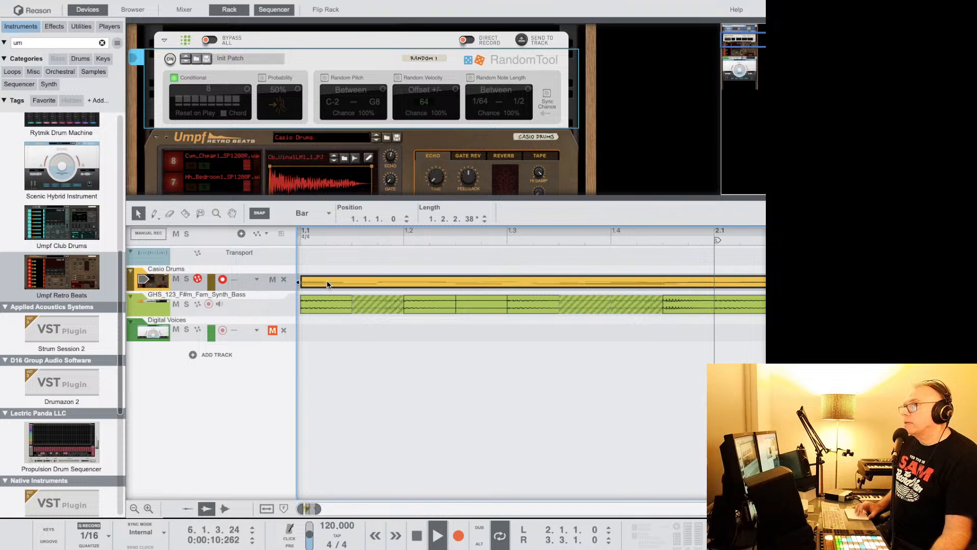
key("space")
left_click(328, 236)
key("space")
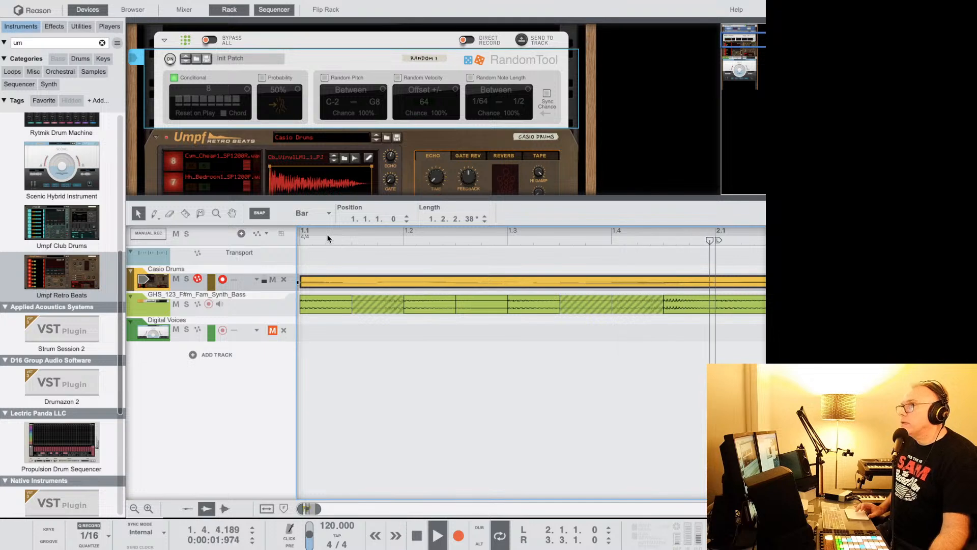
key("space")
key("space")
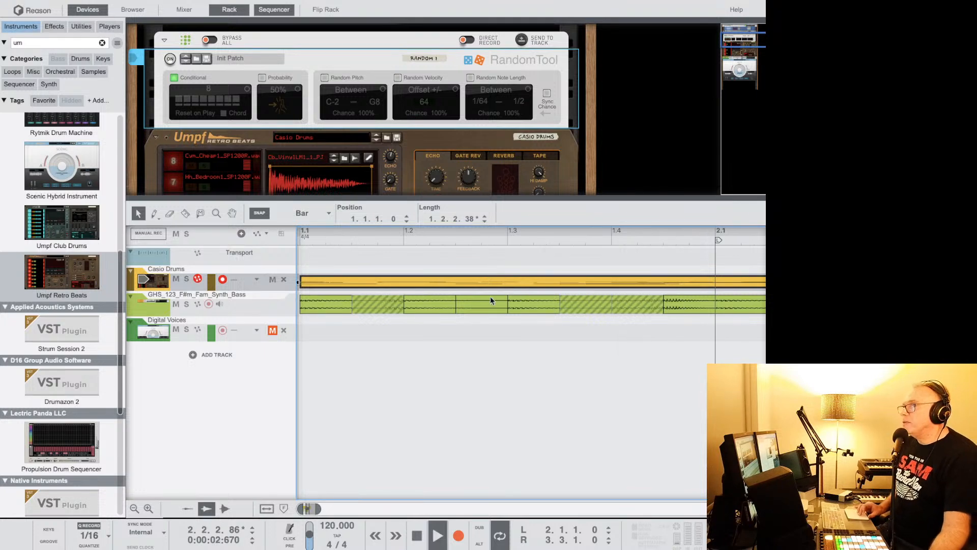
key("space")
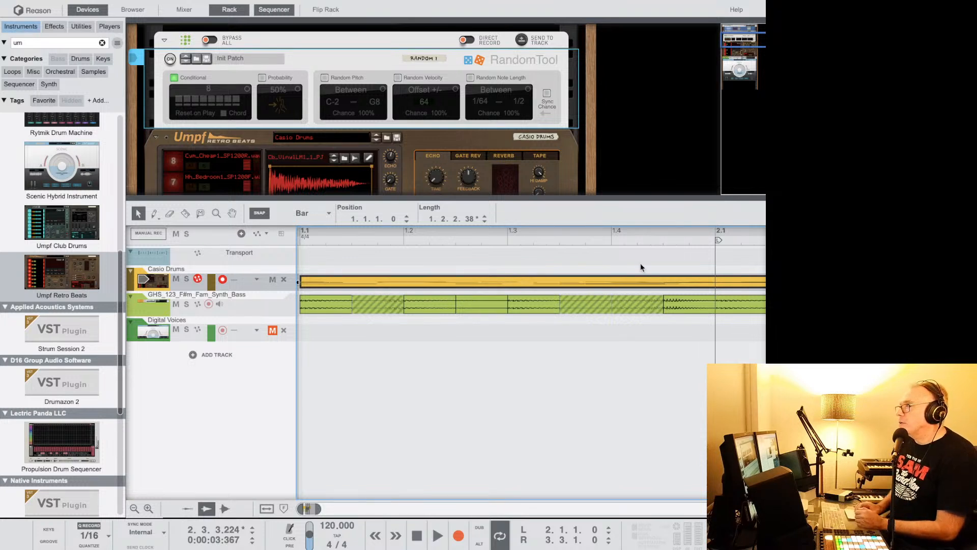
Set the loop around bar 1, with the left locator at 1.1.1.0 and the right locator at 2.1.1.0.
left_click(558, 237)
left_click_drag(554, 235, 493, 60)
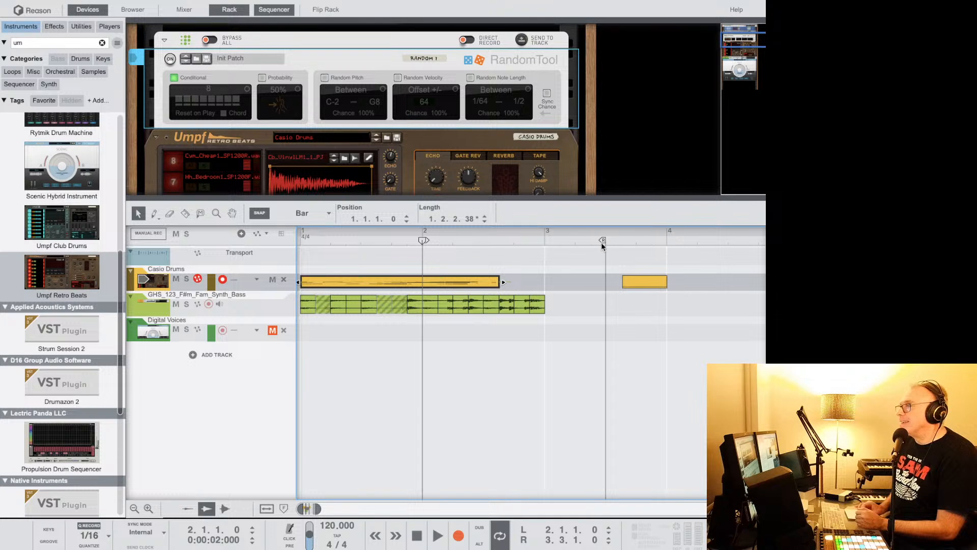
left_click_drag(602, 244, 470, 233)
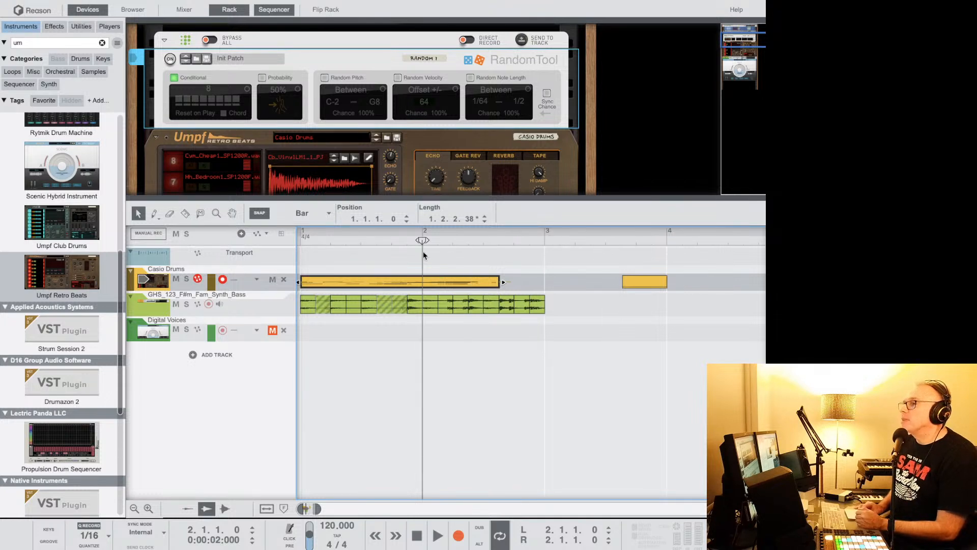
key("space")
key("space")
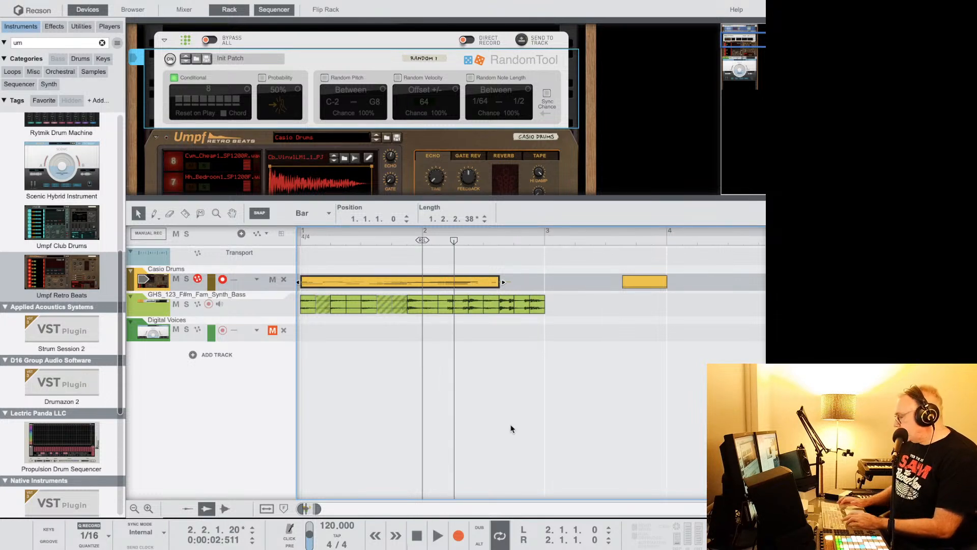
key("KP_0")
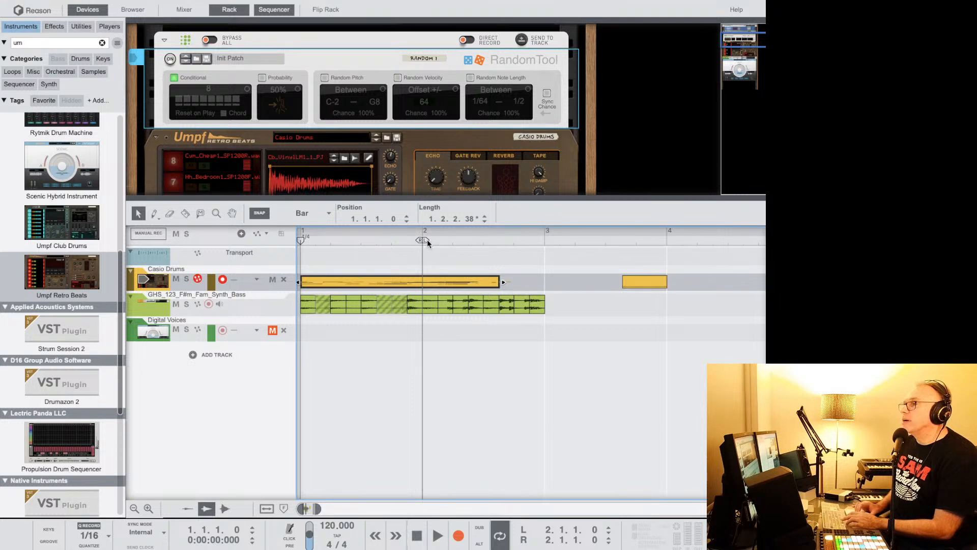
left_click_drag(425, 240, 333, 246)
Play the one-bar loop and switch on the RandomTool to hear its Conditional pattern, and stop playback.
key("space")
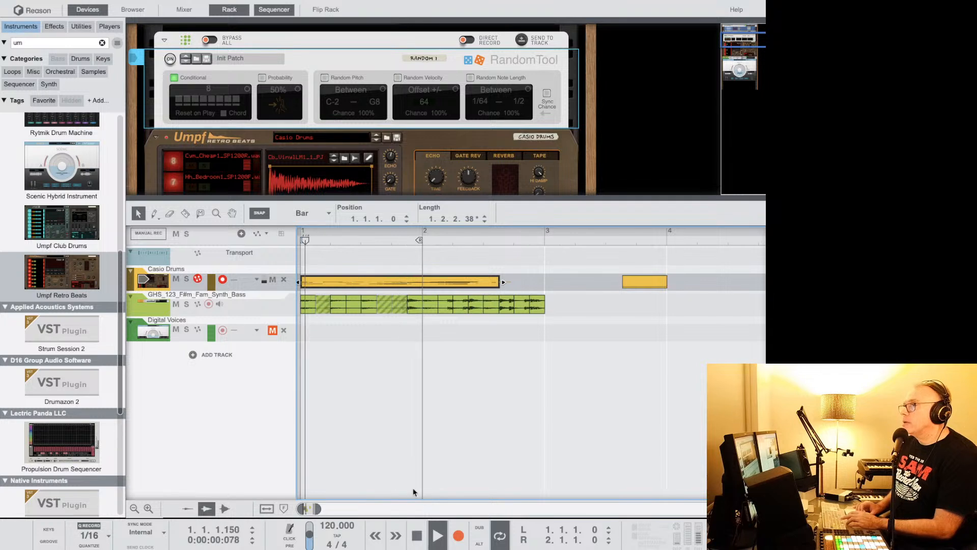
left_click(170, 59)
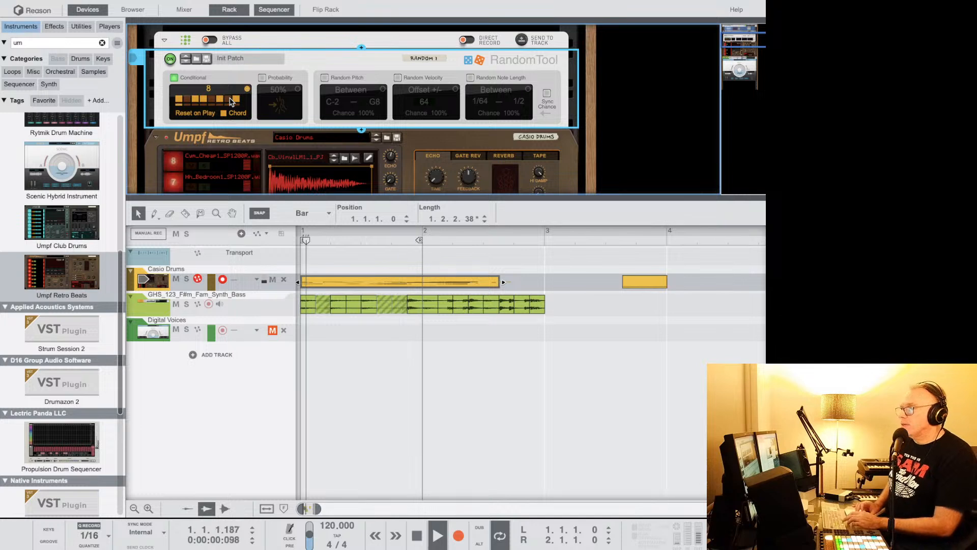
key("space")
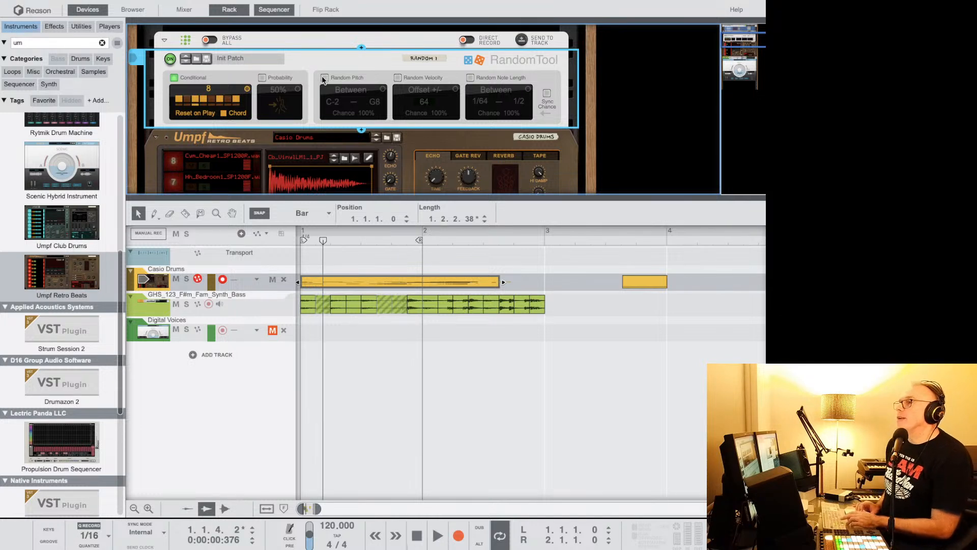
Enable Random Velocity on the RandomTool with an offset of 56, and enable Random Pitch.
left_click(397, 77)
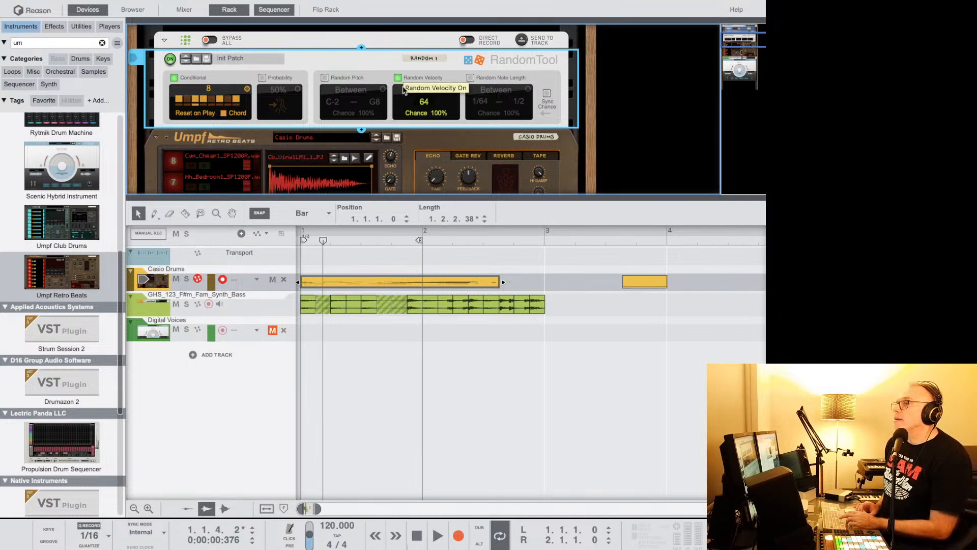
left_click_drag(422, 104, 424, 117)
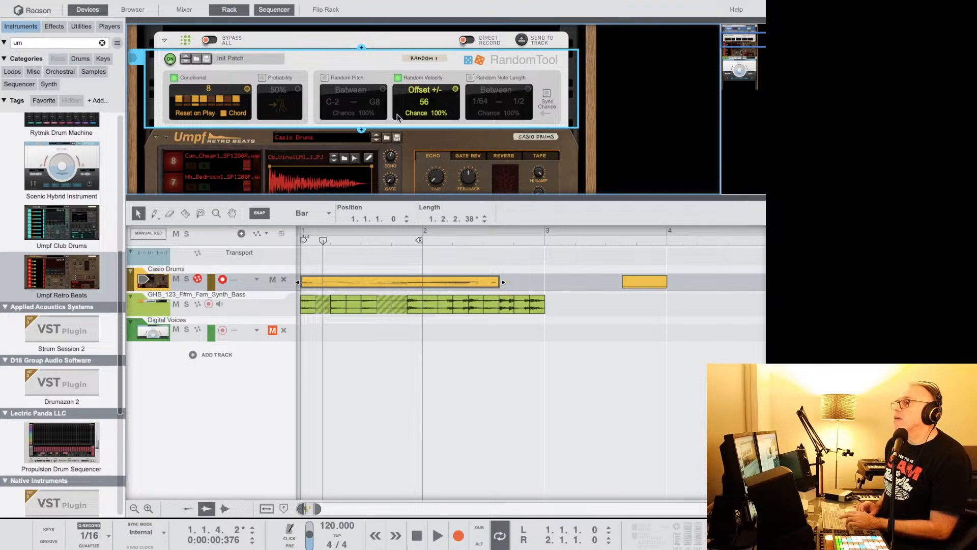
left_click(324, 78)
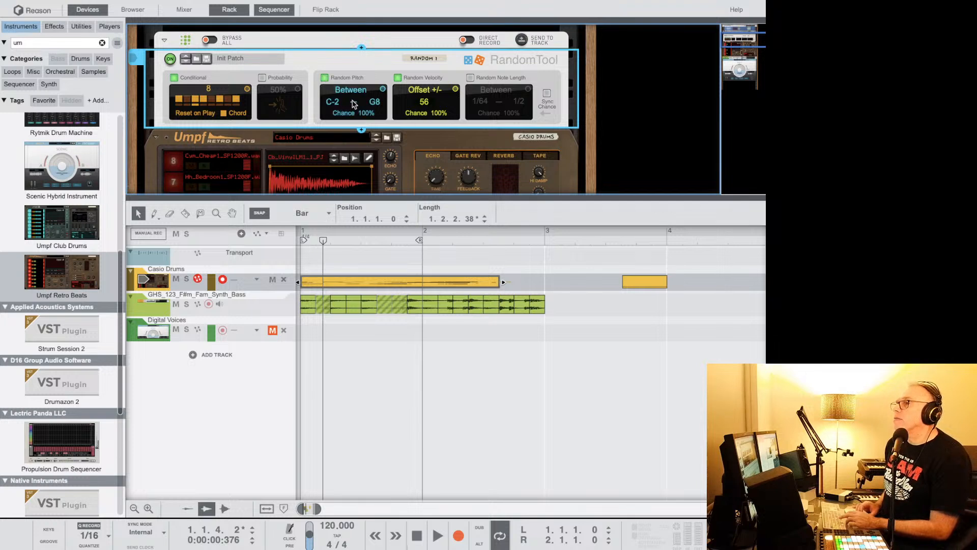
Move the drum clip to bar 3 and delete the leftover empty clip it overlaps.
double_click(335, 286)
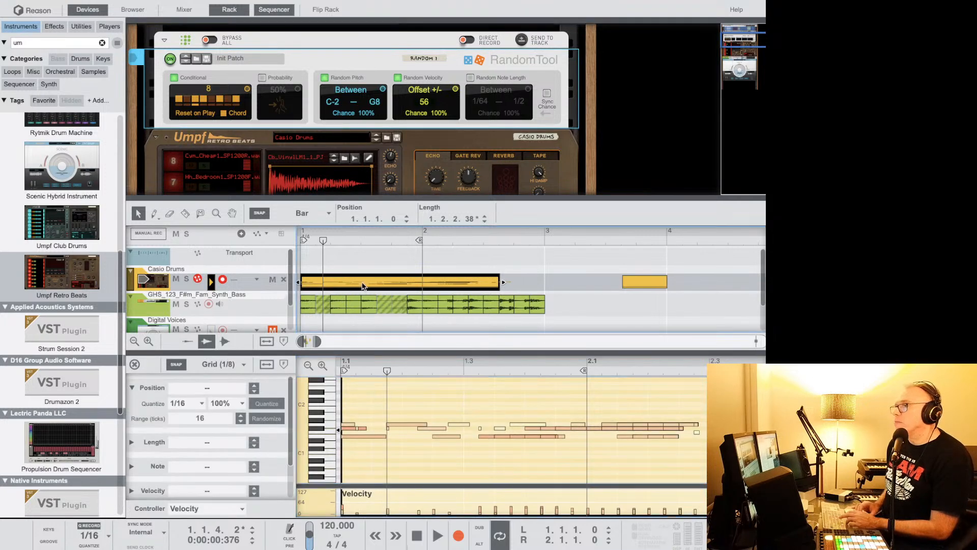
left_click_drag(407, 281, 529, 278)
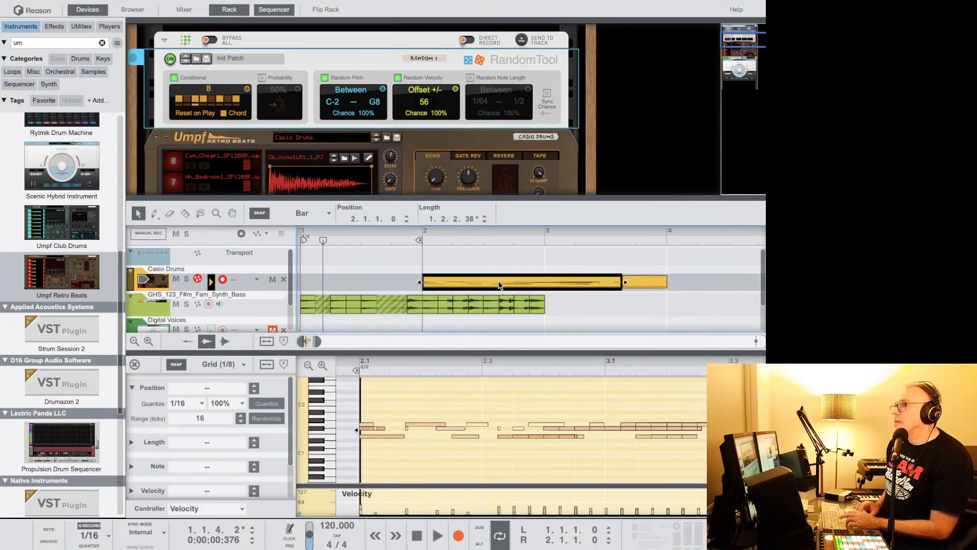
left_click_drag(499, 285, 596, 289)
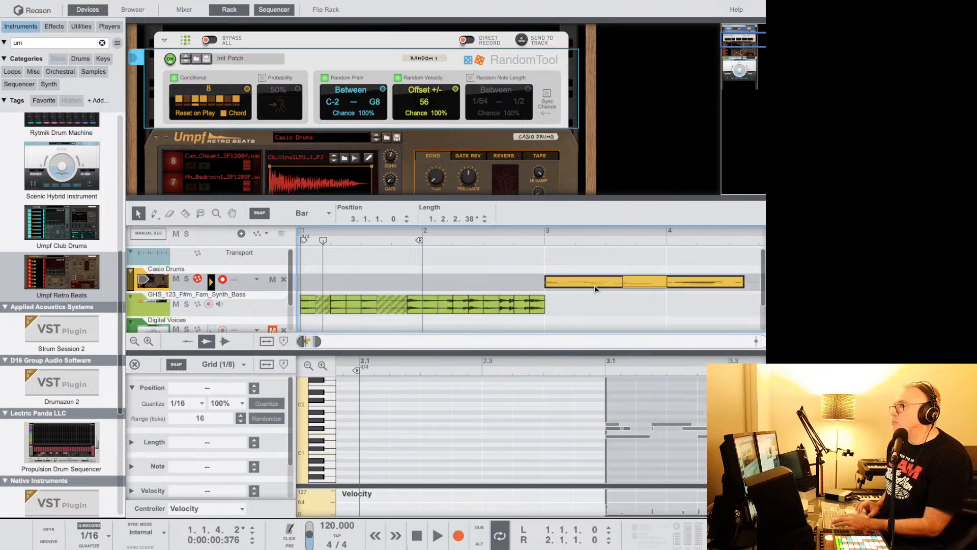
left_click(628, 283)
key("Delete")
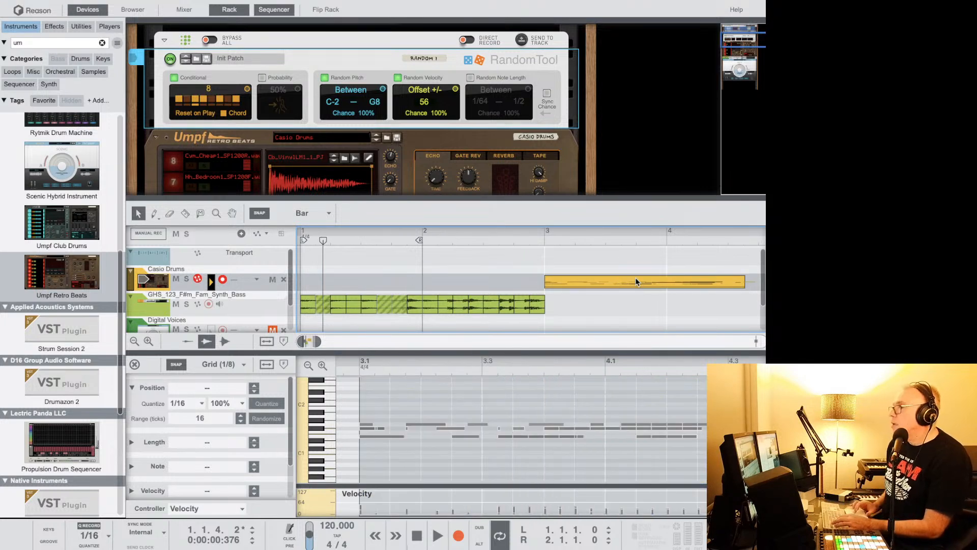
Copy the drum clip at bar 3 and paste the duplicate at bar 1 on the Casio Drums track.
double_click(637, 282)
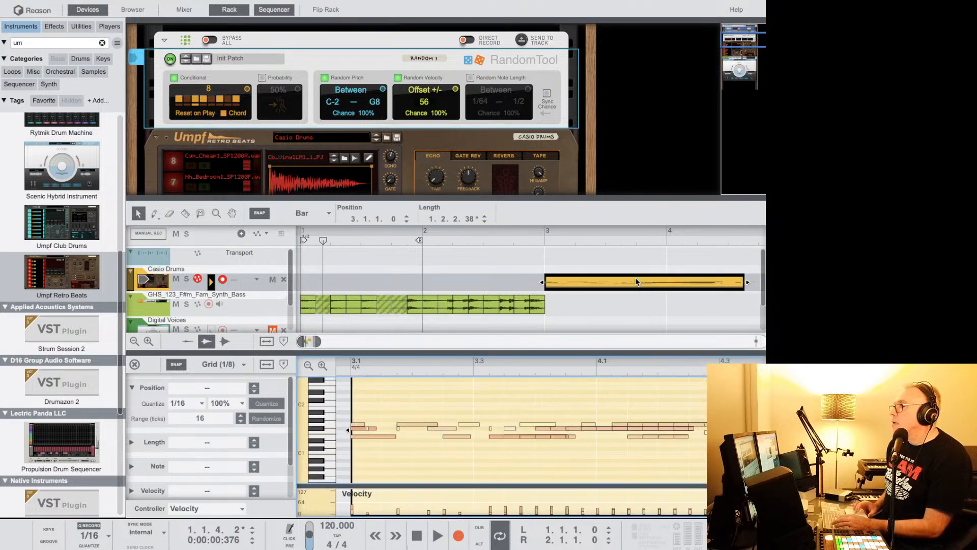
right_click(588, 278)
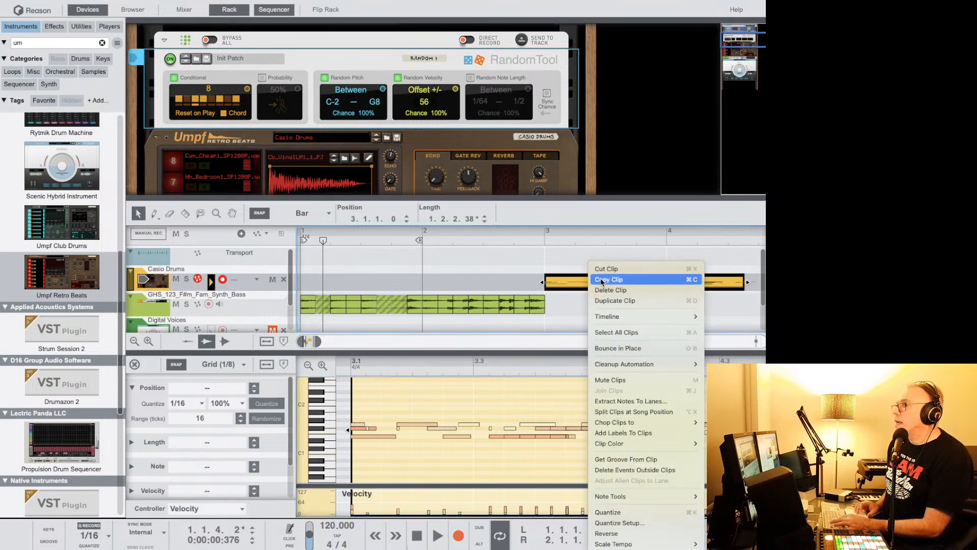
left_click(602, 279)
key("Return")
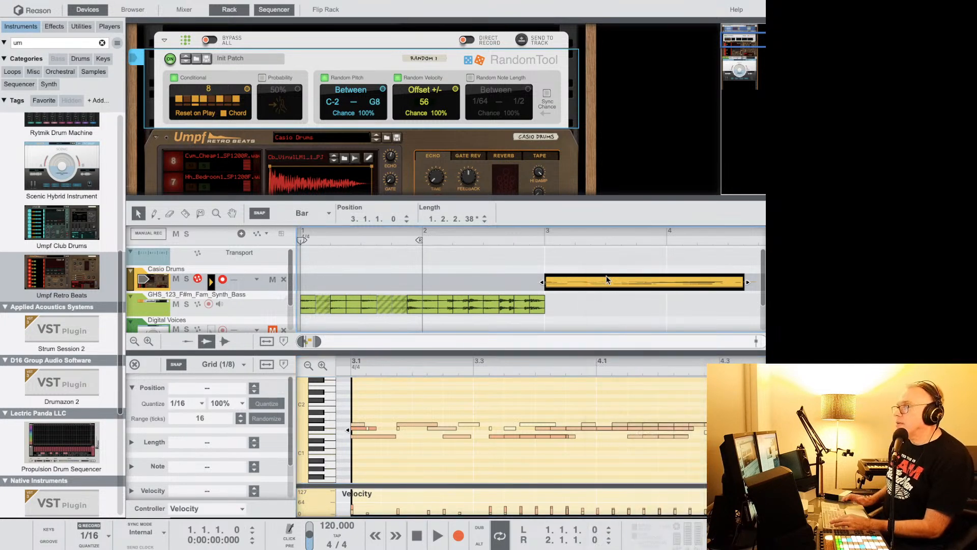
key("super+v")
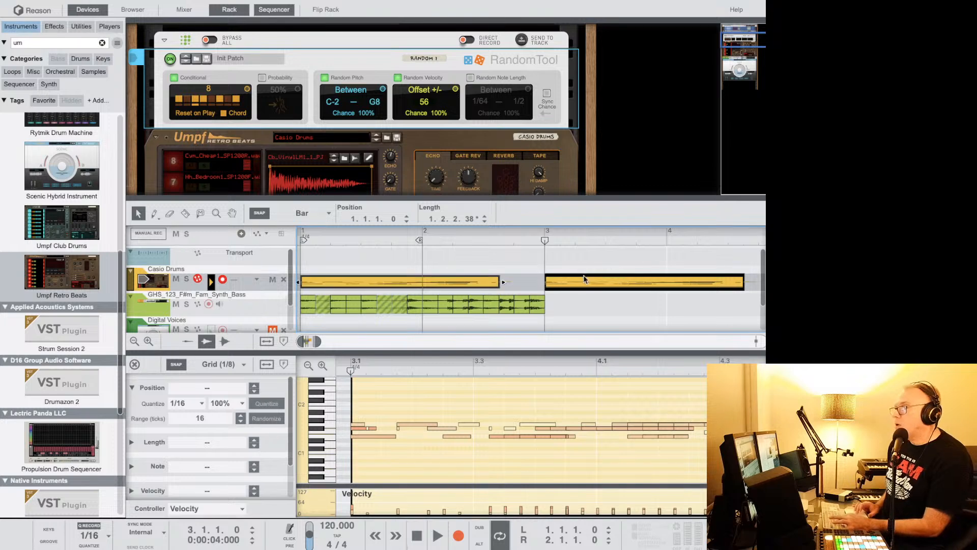
Open the clip at bar 1, examine its G1 drum notes, and return the song position to 1.1.1.0.
left_click(311, 284)
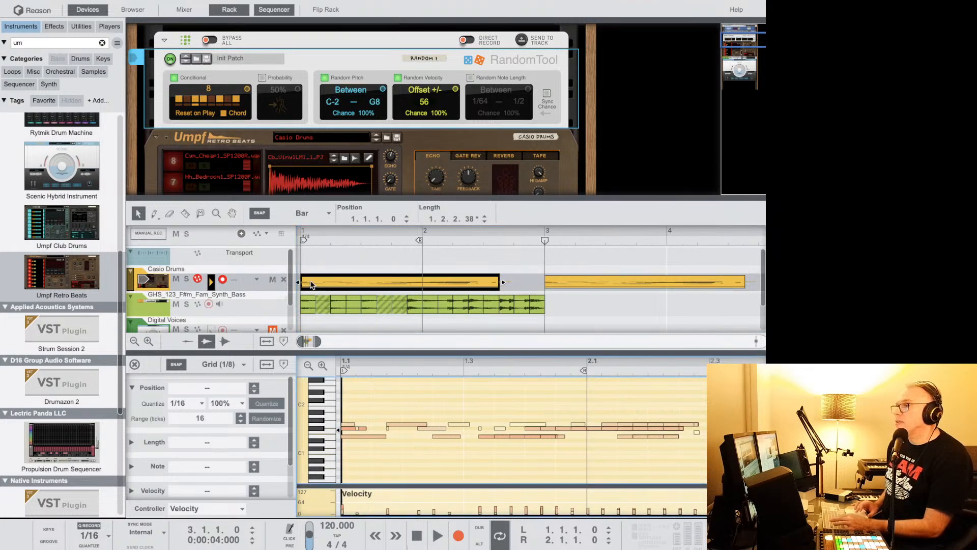
left_click(327, 422)
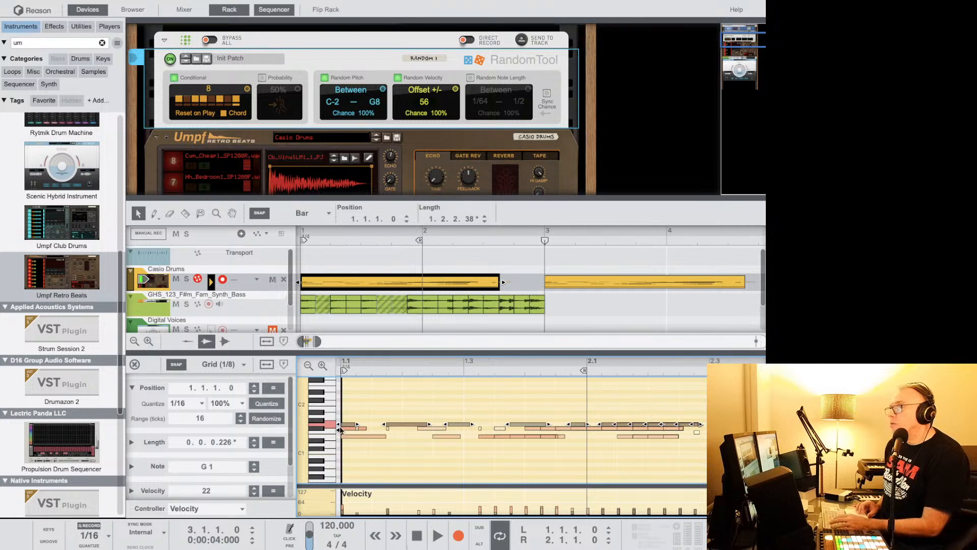
left_click(347, 425)
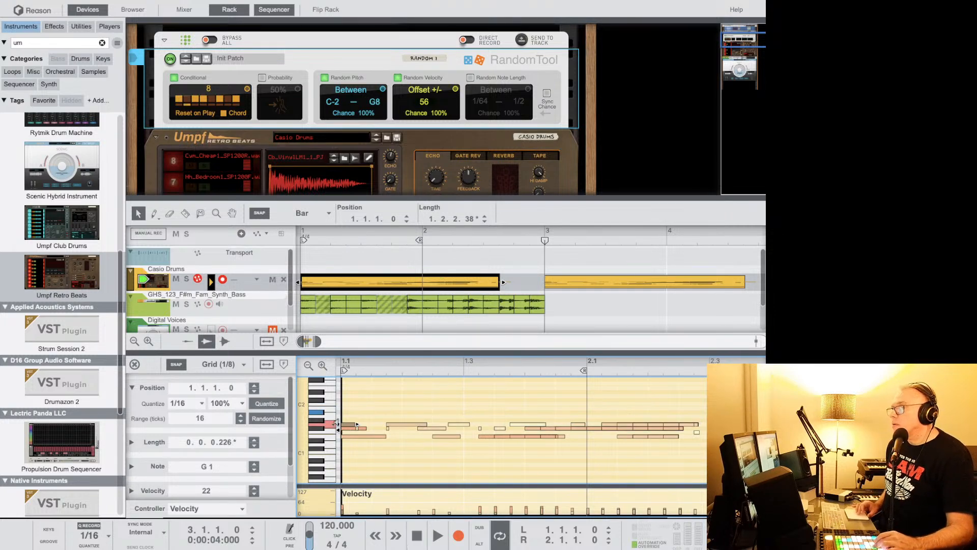
left_click(417, 536)
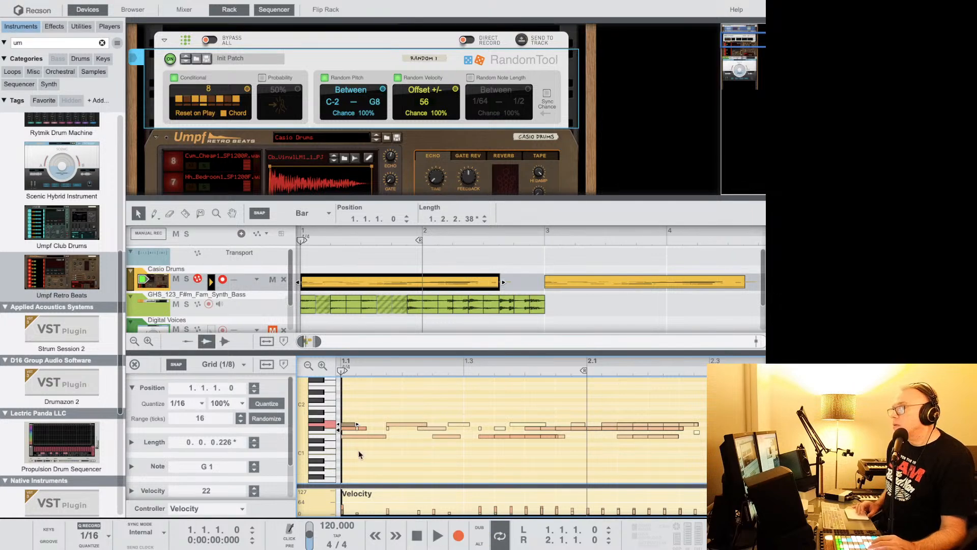
Switch off the RandomTool and select all F#1 notes in the bar 1 clip.
left_click(170, 59)
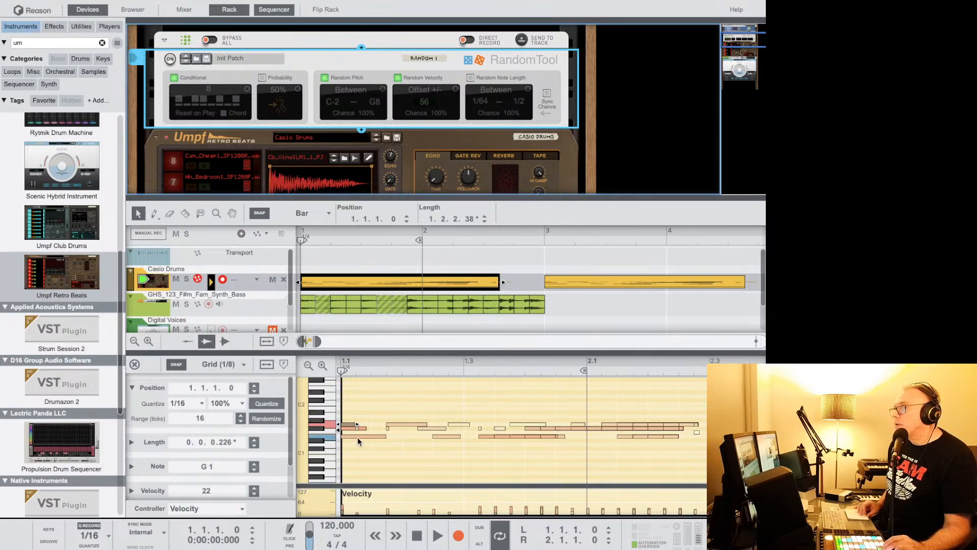
left_click(424, 422)
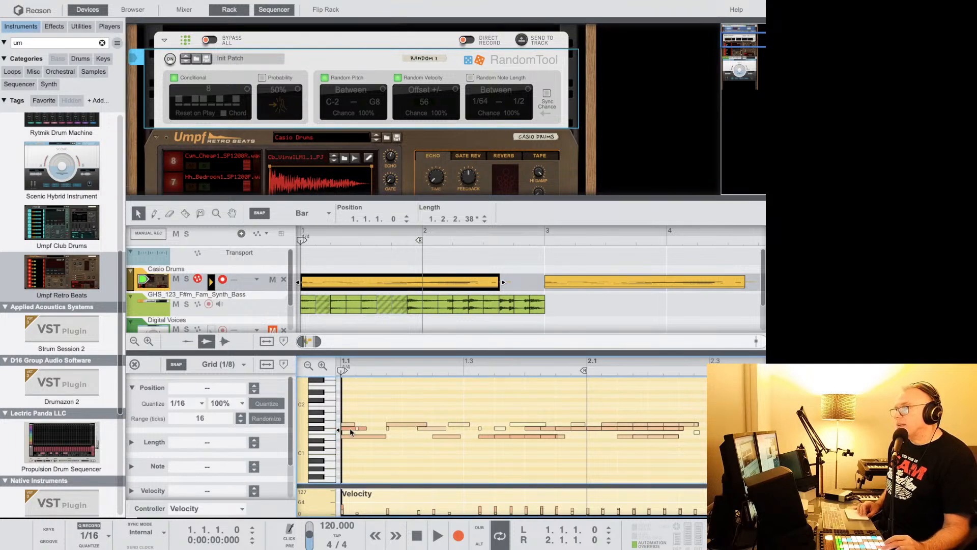
left_click(333, 425)
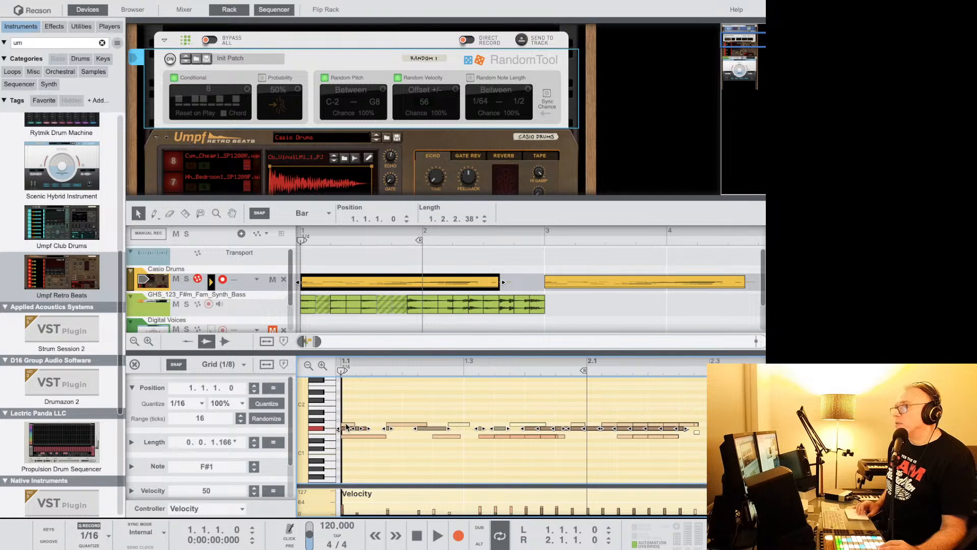
Delete the G1 and E1 notes between the start of the bar 1 clip and about bar 2.
left_click(347, 425)
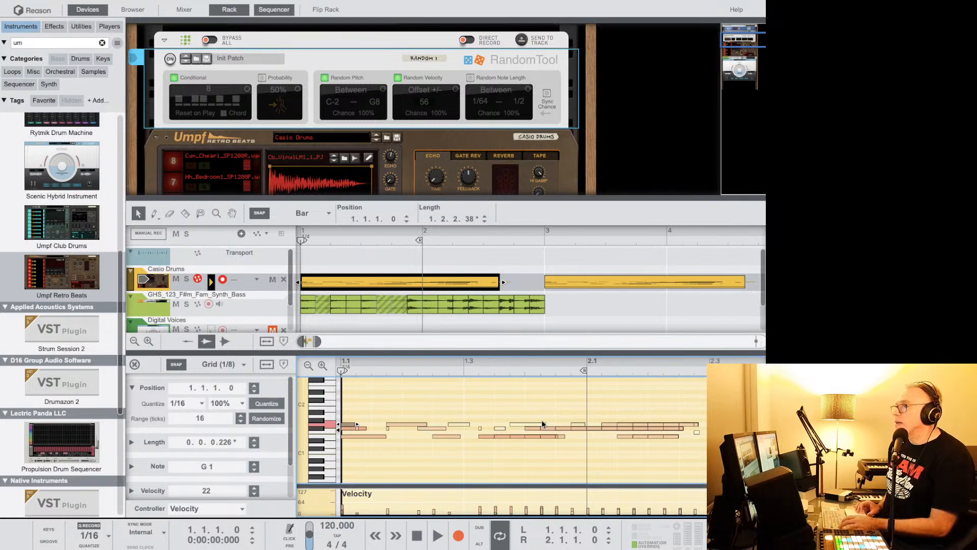
left_click(580, 423, "shift")
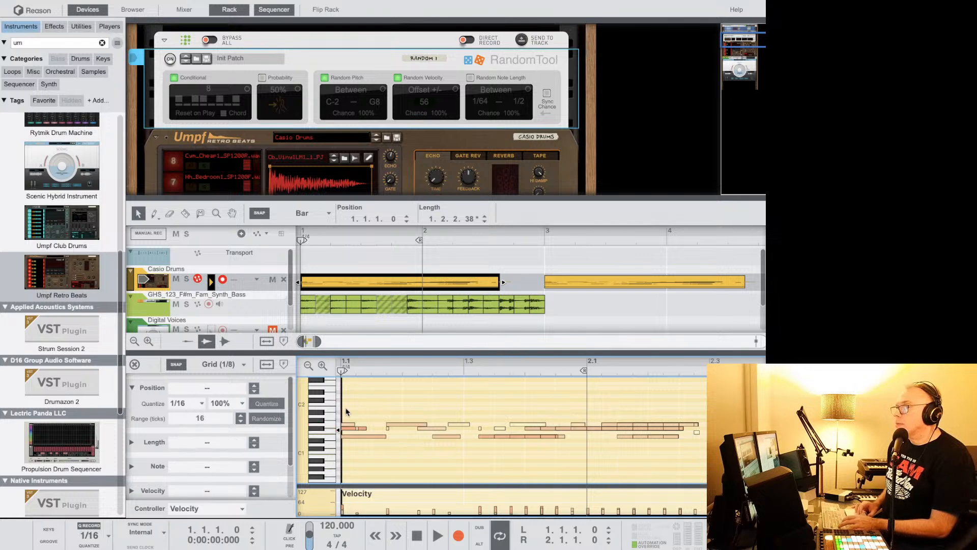
left_click_drag(345, 406, 581, 425)
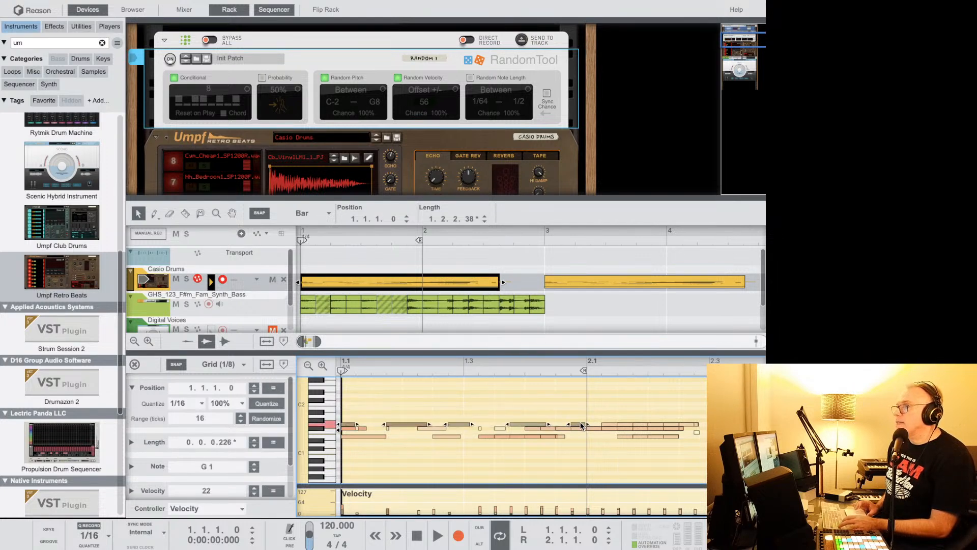
key("Delete")
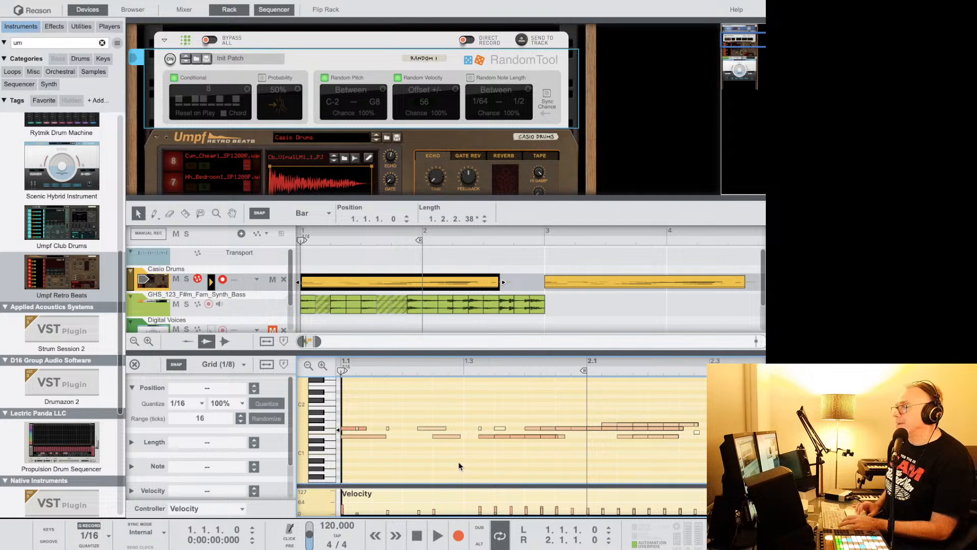
left_click_drag(378, 425, 567, 435)
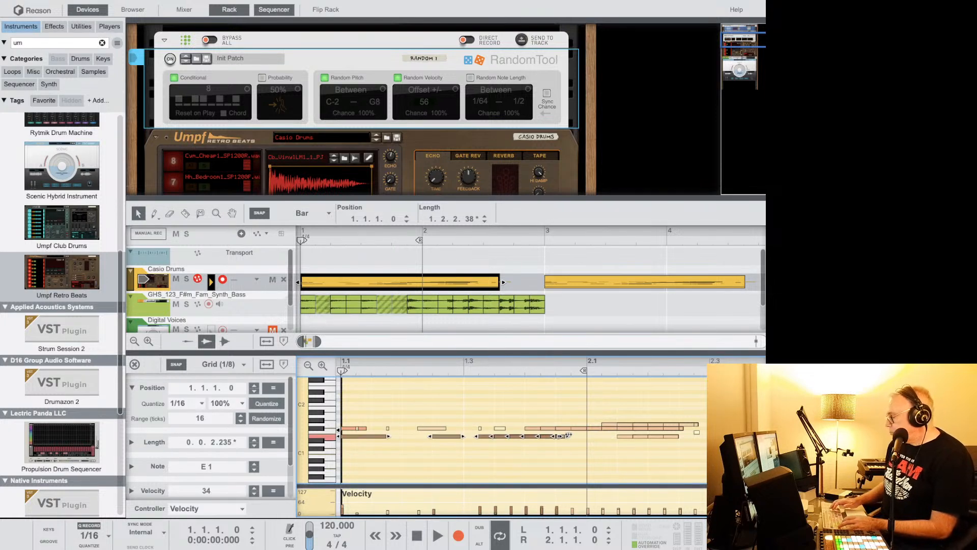
key("Delete")
Play the loop with the RandomTool off, switch on Random Note Length and Probability, and set the probability to 21%.
key("space")
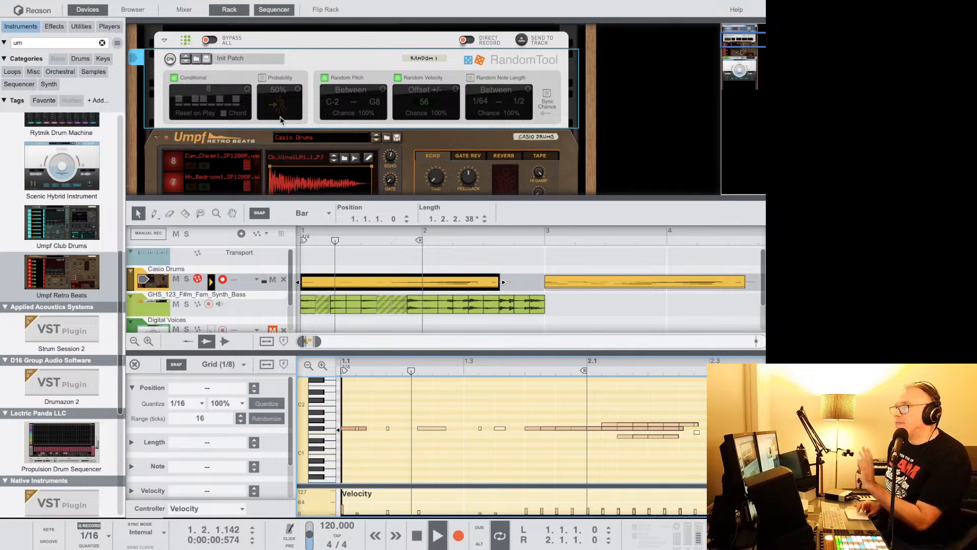
left_click(470, 78)
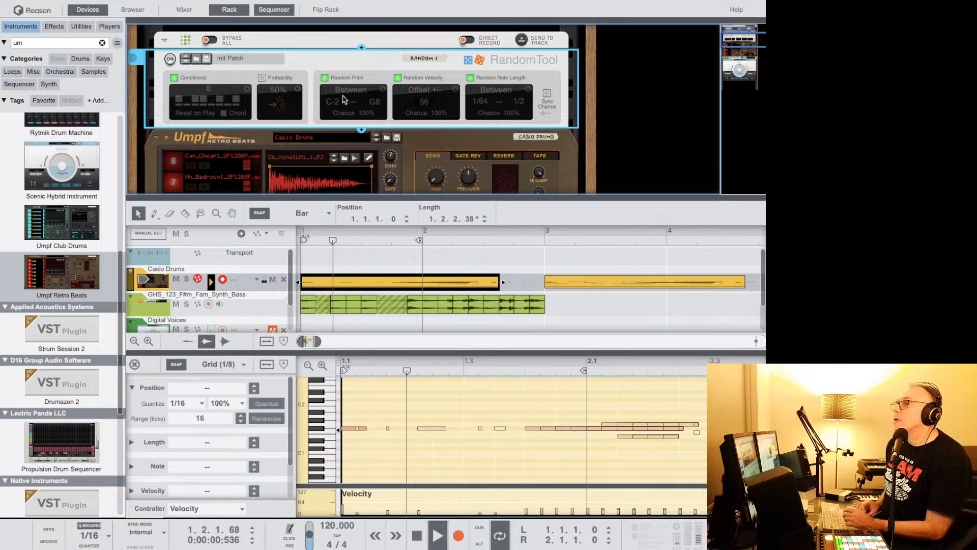
left_click(262, 77)
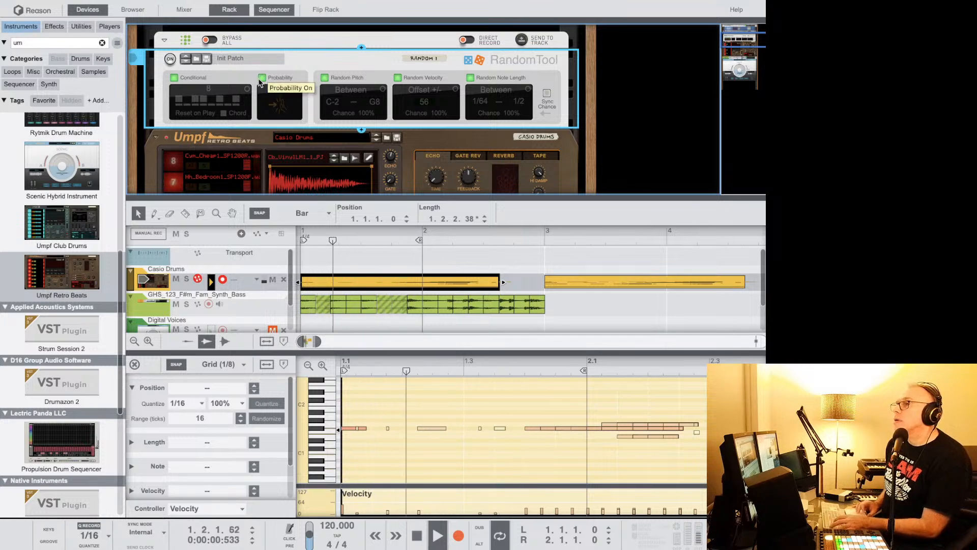
left_click_drag(278, 94, 280, 112)
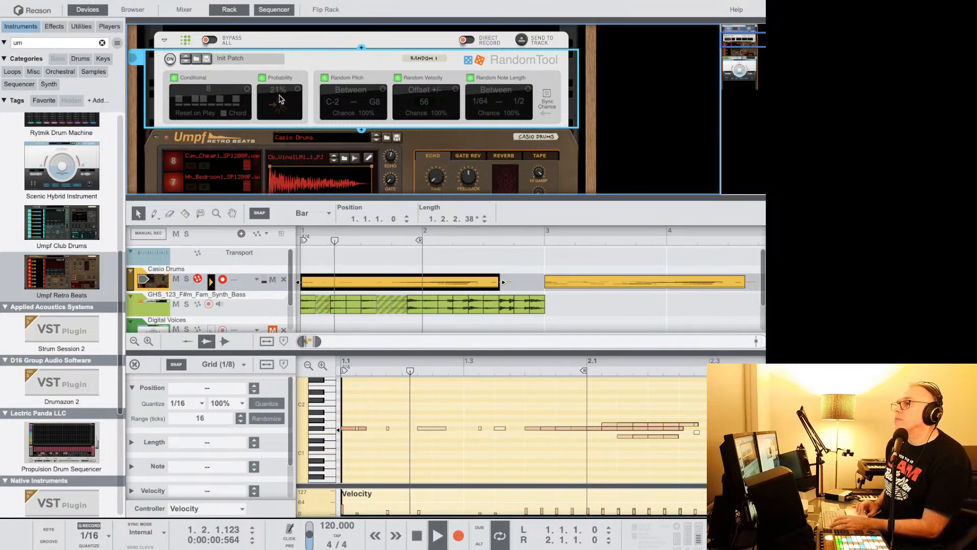
key("space")
left_click(331, 46)
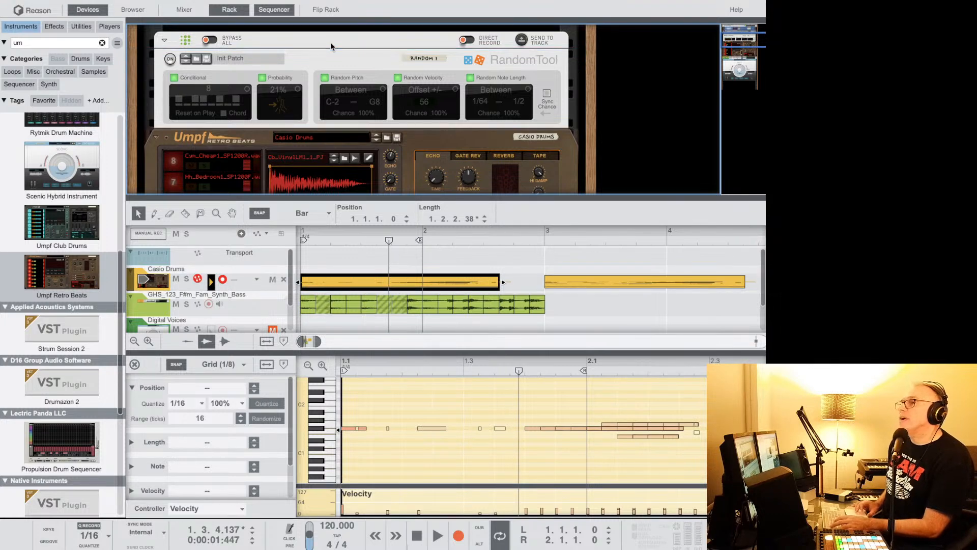
Switch the RandomTool back on during playback and disable Random Pitch, Random Velocity and Random Note Length.
left_click(171, 63)
key("space")
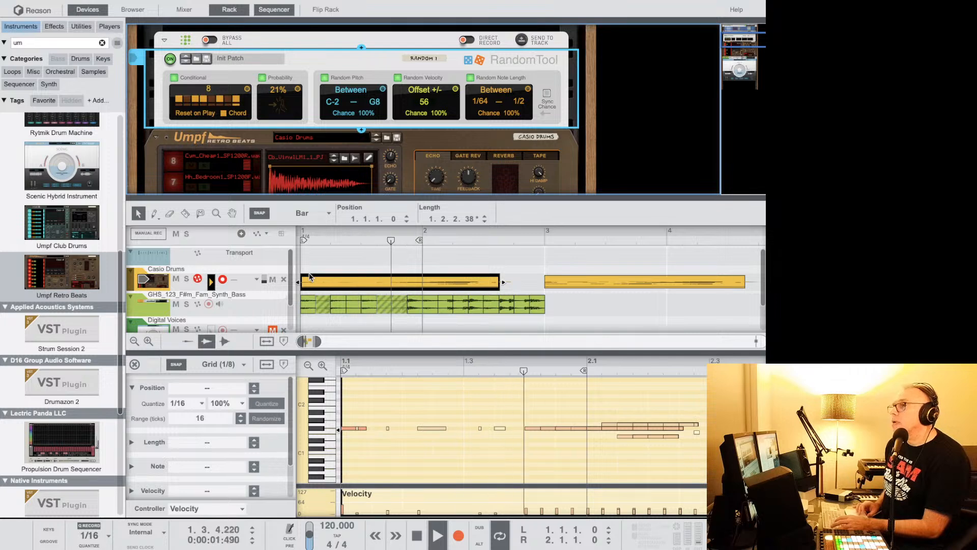
left_click(374, 79)
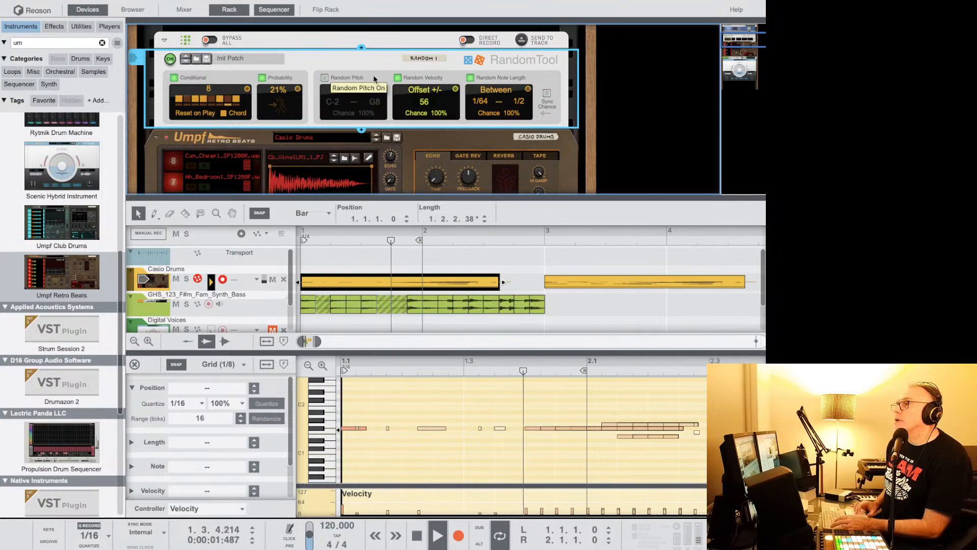
left_click(397, 77)
left_click(471, 78)
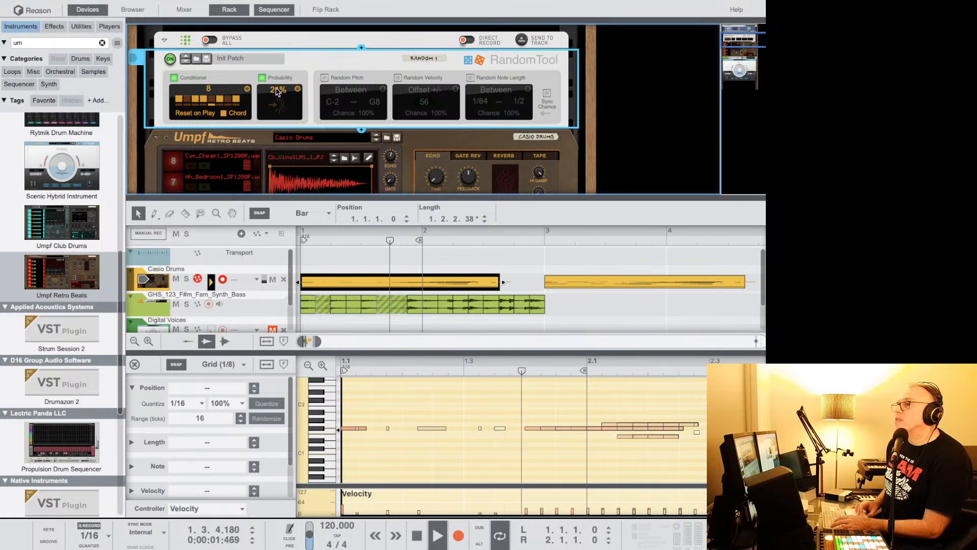
Set the probability to 89% and switch on Random Velocity with an offset of 57.
left_click_drag(278, 92, 275, 38)
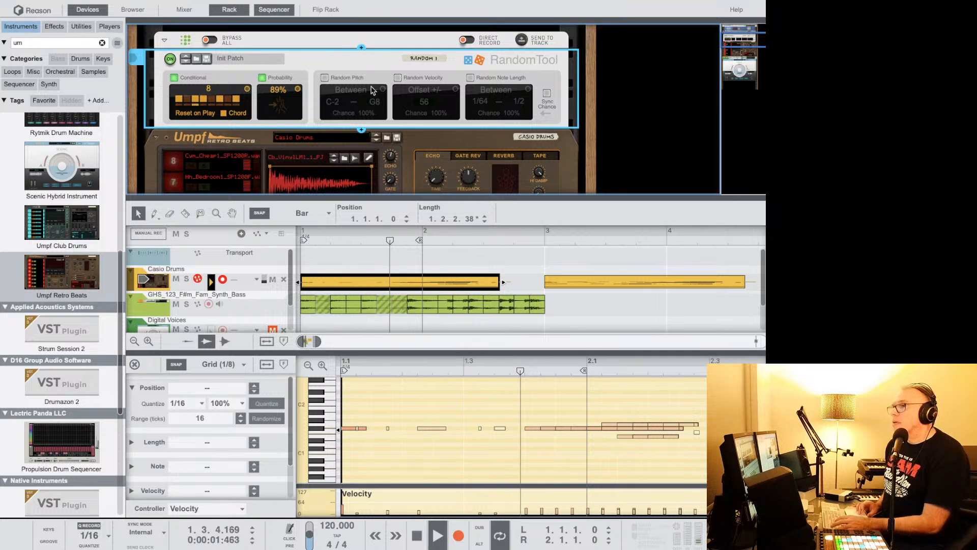
left_click(414, 101)
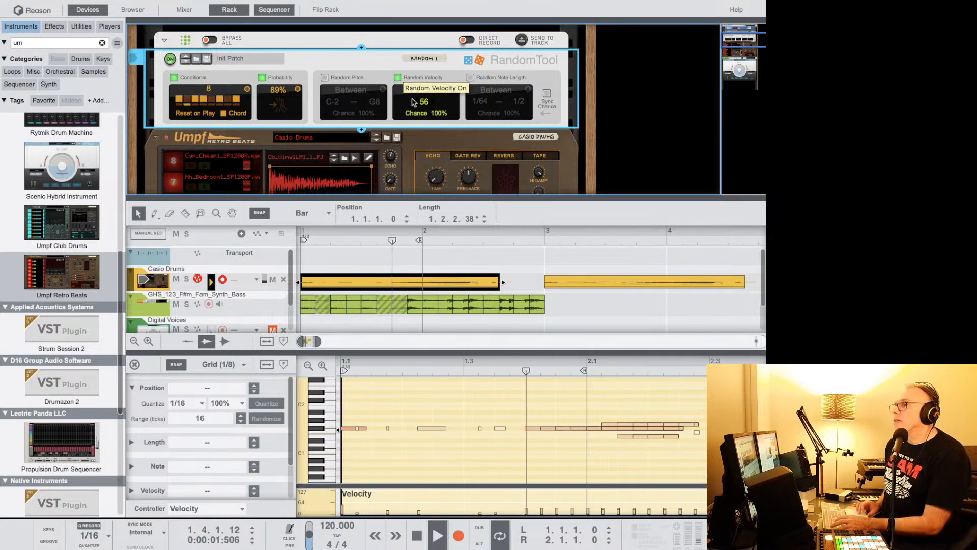
left_click_drag(422, 104, 422, 103)
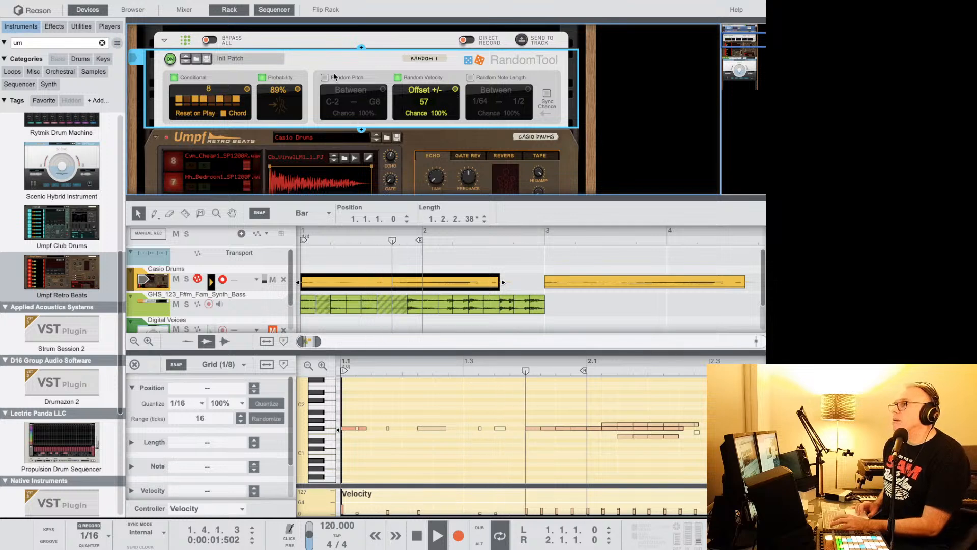
Try Random Pitch on the drum loop with a lower limit of E-1, and switch it off again.
left_click(356, 98)
left_click_drag(337, 104, 352, 87)
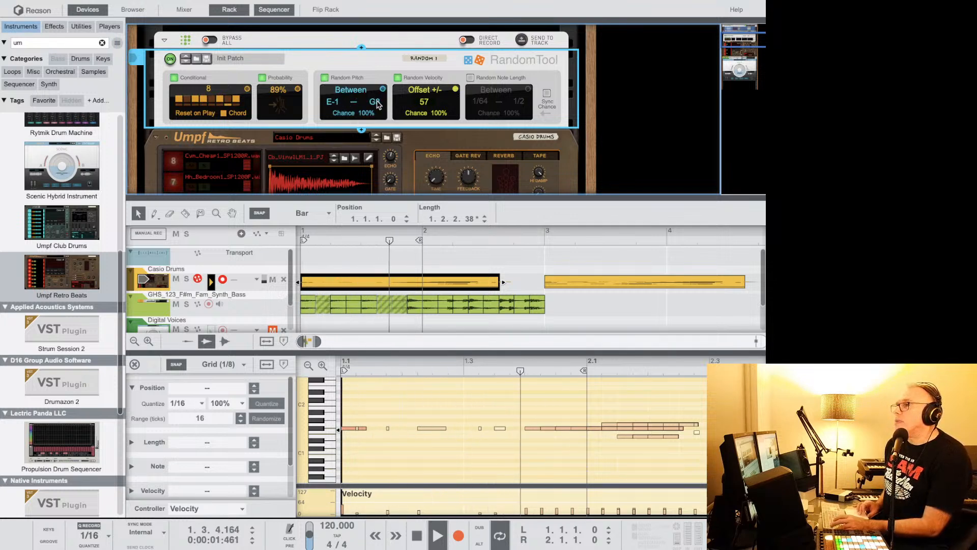
left_click(324, 78)
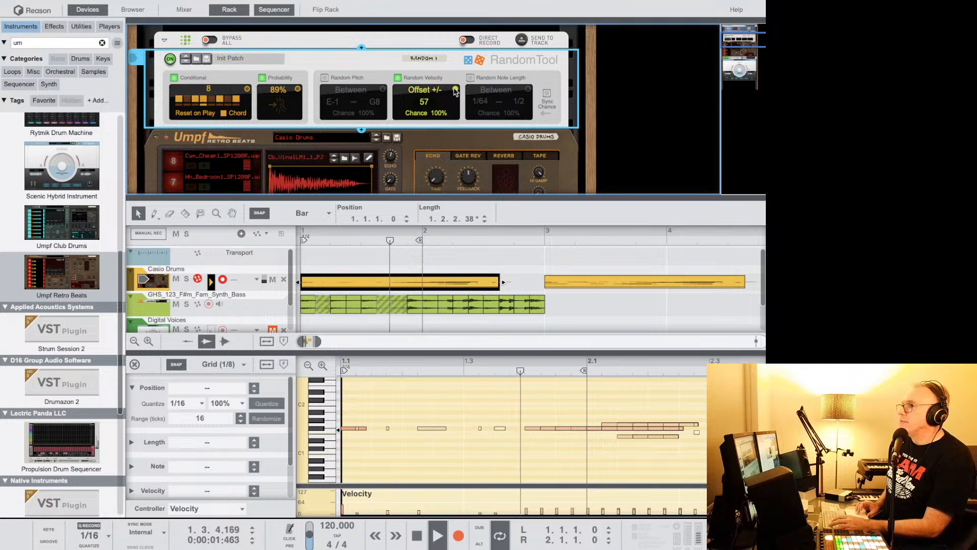
Switch on Random Note Length with a range between 1/16 and 1/4 and a chance of 70%.
left_click(469, 78)
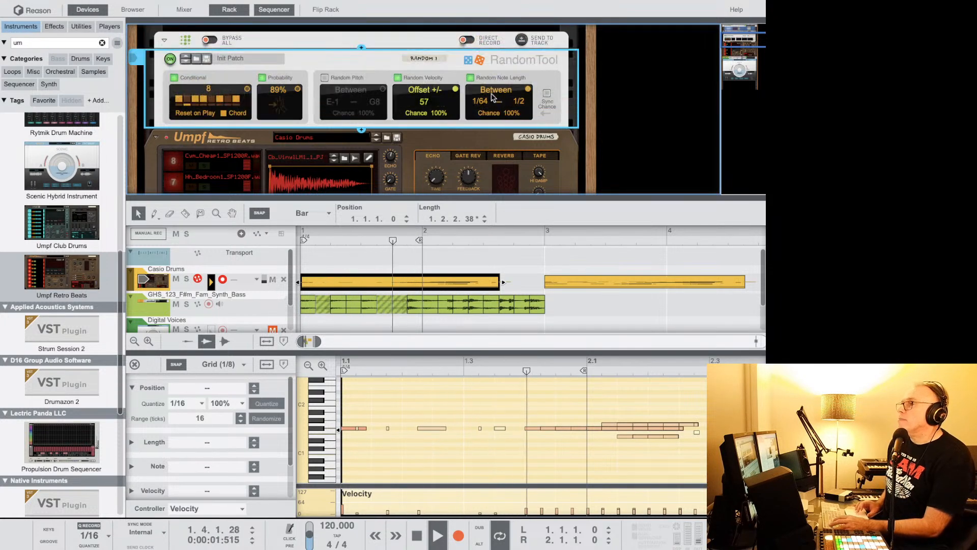
left_click(512, 101)
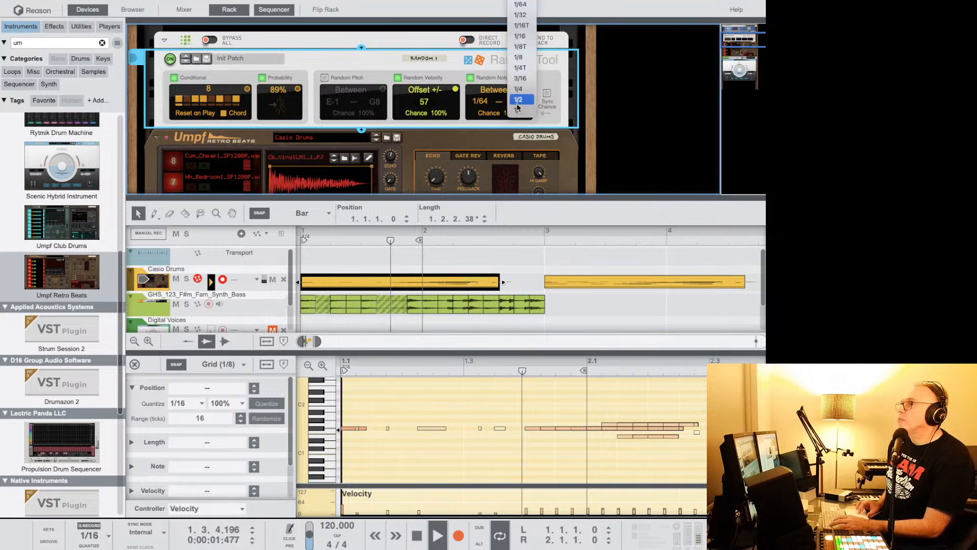
left_click(519, 92)
left_click(480, 100)
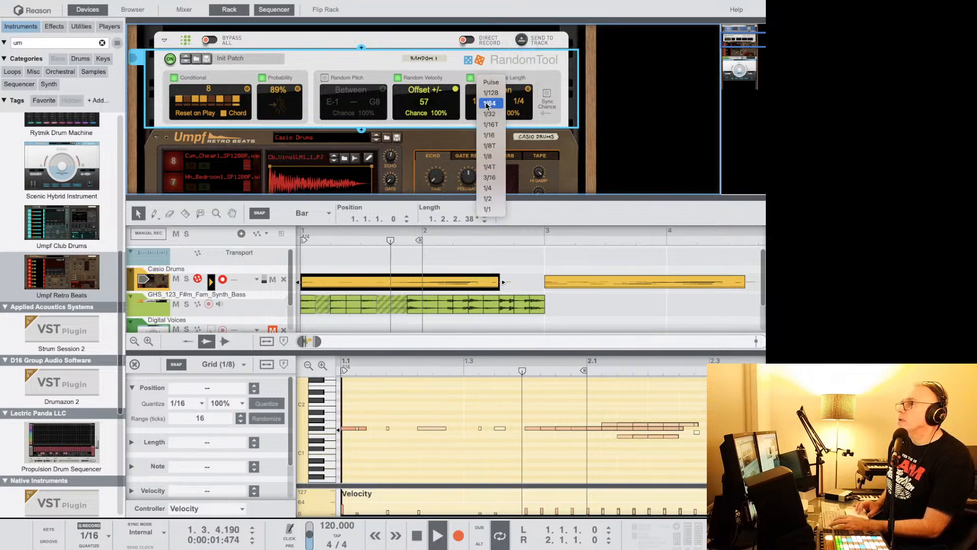
left_click(488, 135)
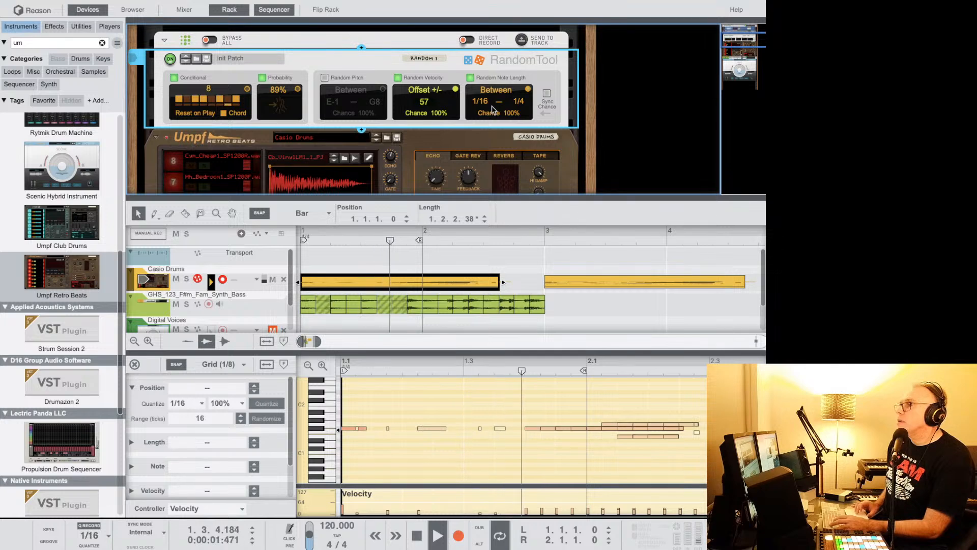
left_click_drag(511, 115, 510, 139)
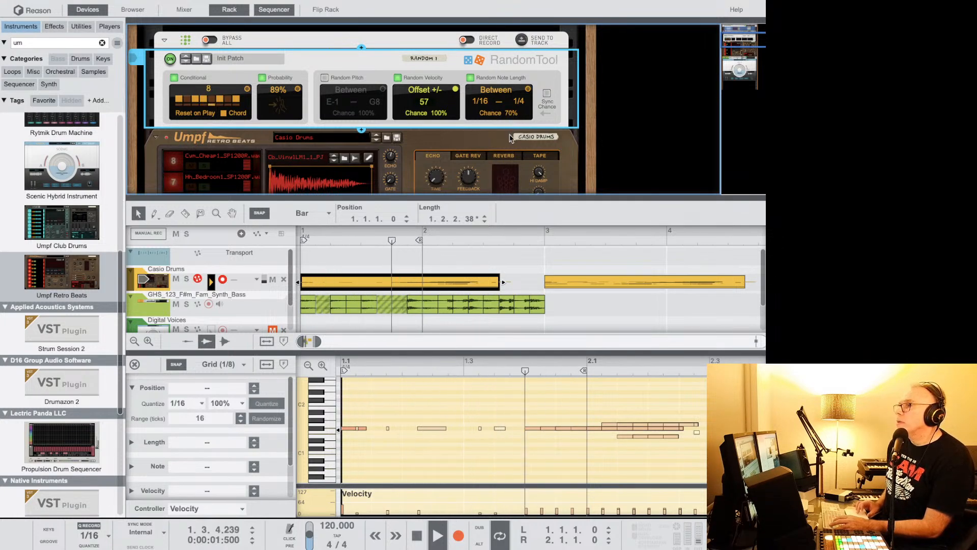
Enable Sync Chance and set the shared chance to 68%, auditioning Random Pitch on and off.
left_click(548, 96)
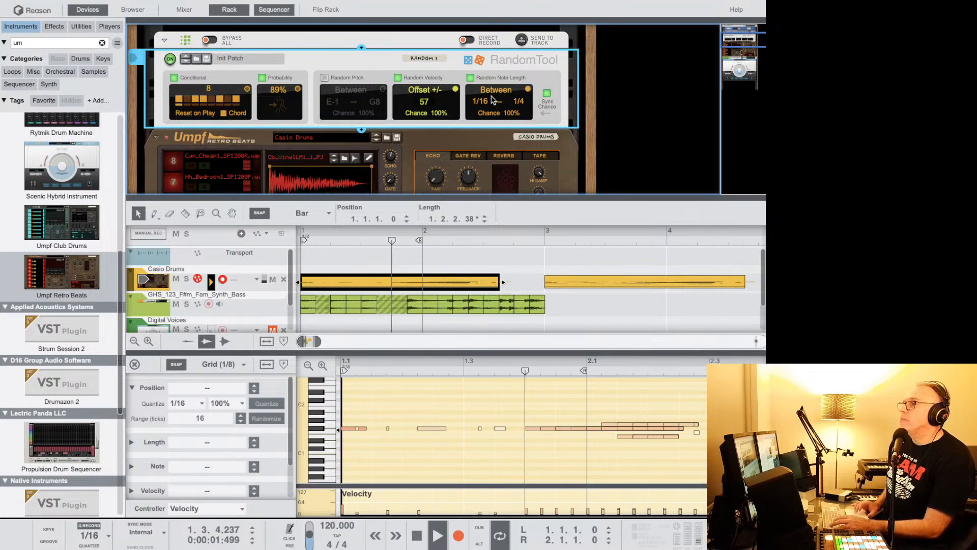
left_click(324, 77)
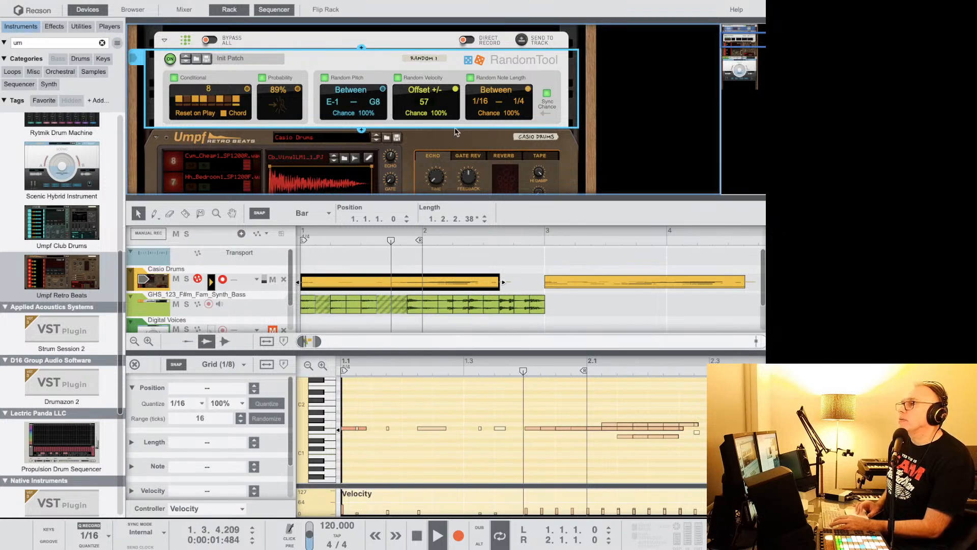
left_click_drag(510, 114, 505, 138)
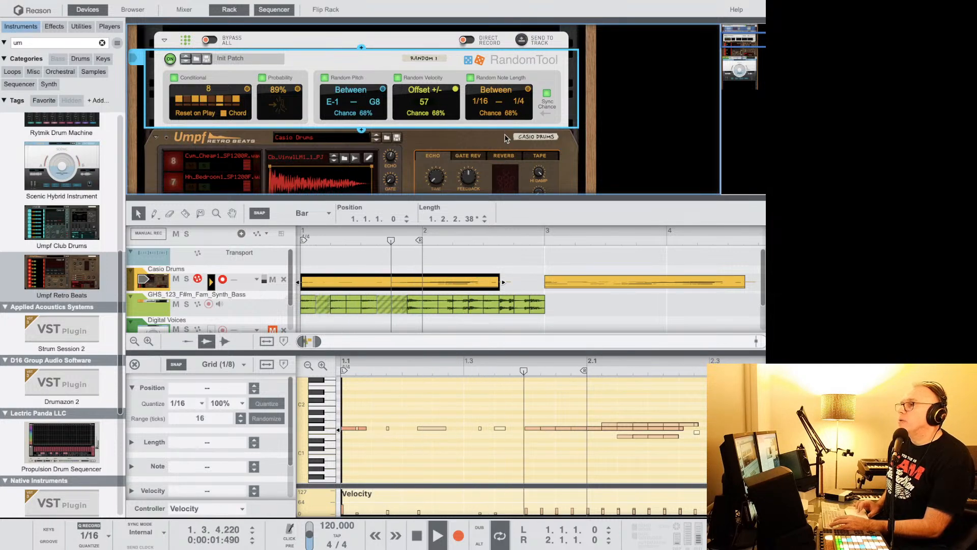
left_click(325, 78)
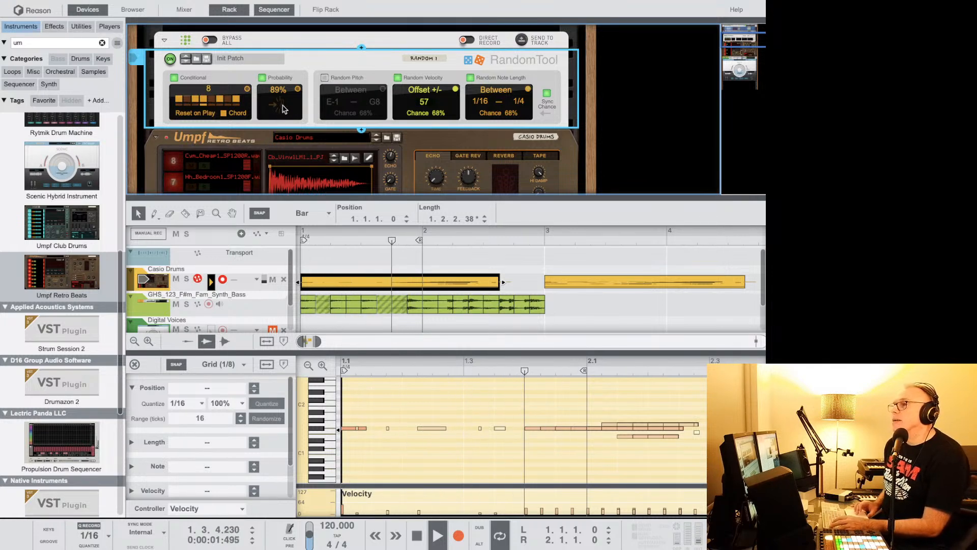
Lower the probability to 71% and to 30% while listening to the loop, and stop playback.
left_click_drag(277, 90, 279, 107)
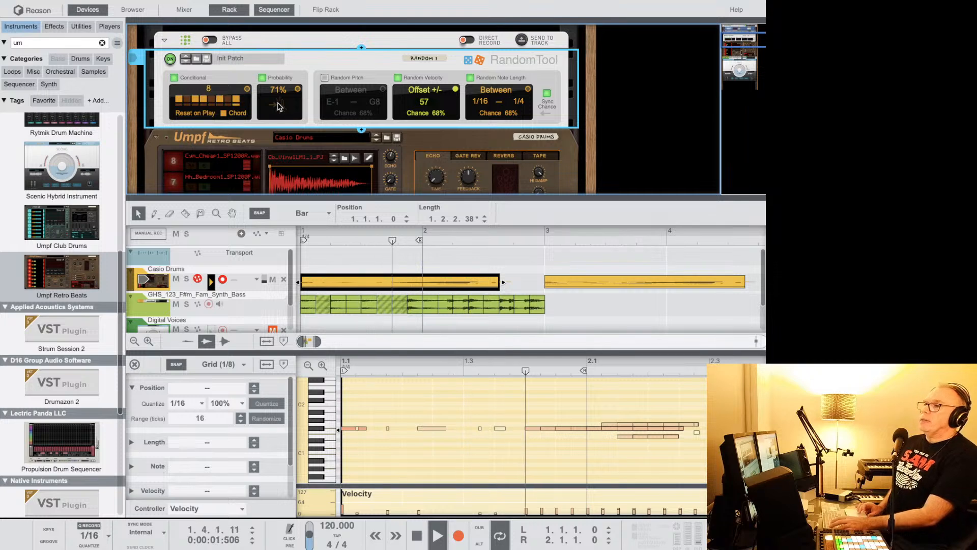
mouse_move(278, 106)
left_mouse_down()
mouse_move(278, 145)
mouse_move(276, 120)
left_mouse_up()
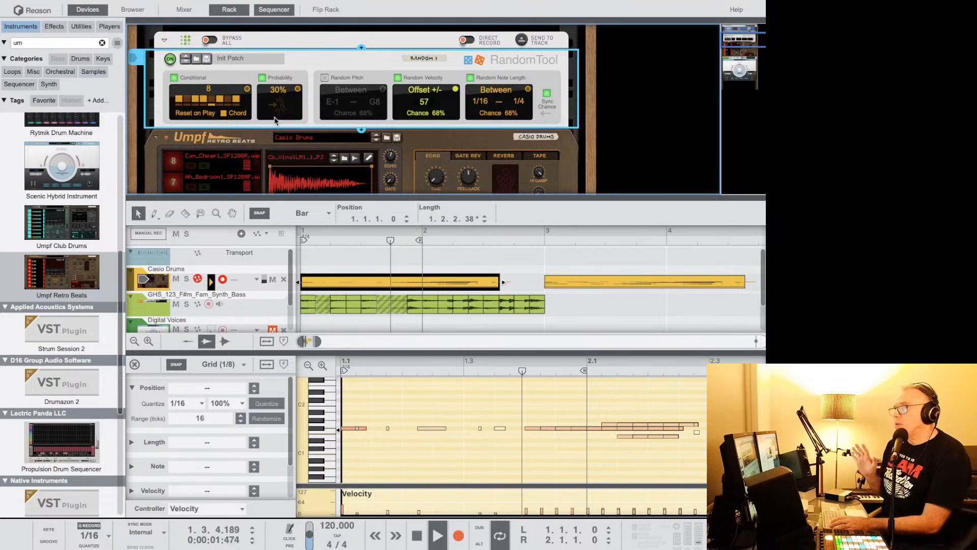
key("space")
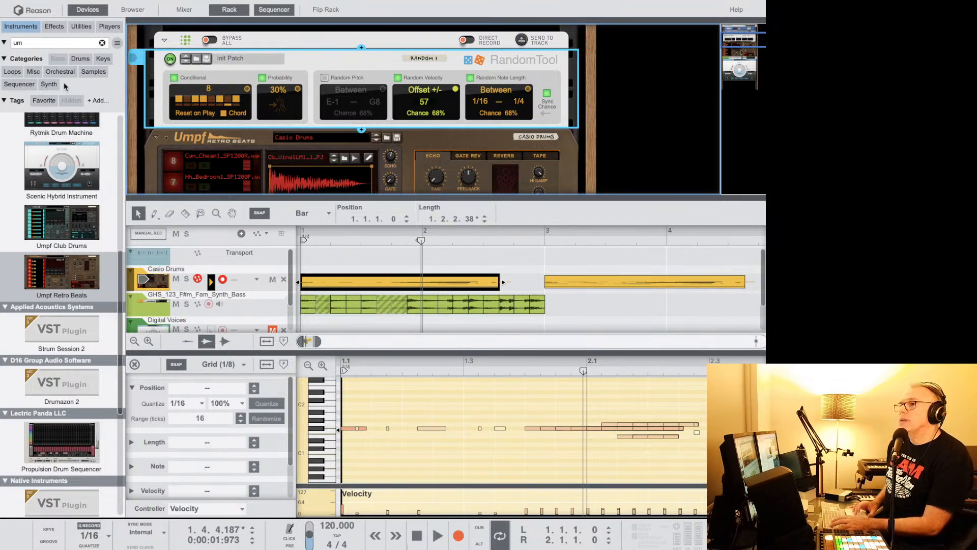
Open the patch browser, search the sound libraries for "drum loop", and clear the search.
key("F3")
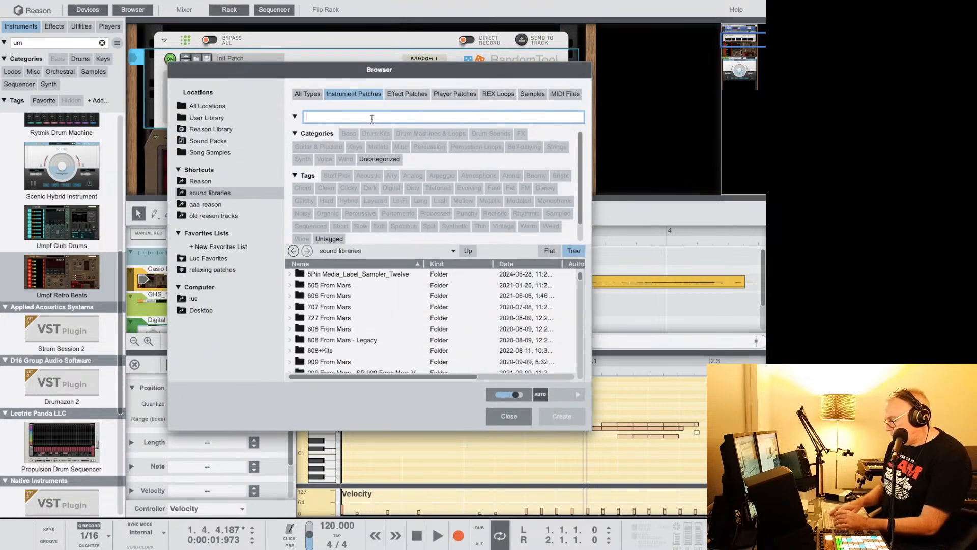
type("drum loo")
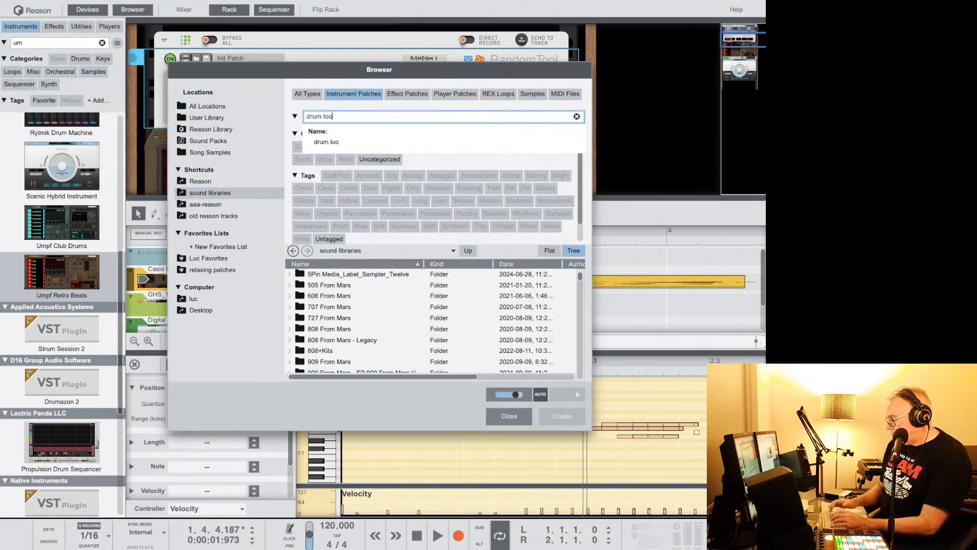
type("p")
key("BackSpace")
key("BackSpace")
key("BackSpace")
key("BackSpace")
key("BackSpace")
key("BackSpace")
key("BackSpace")
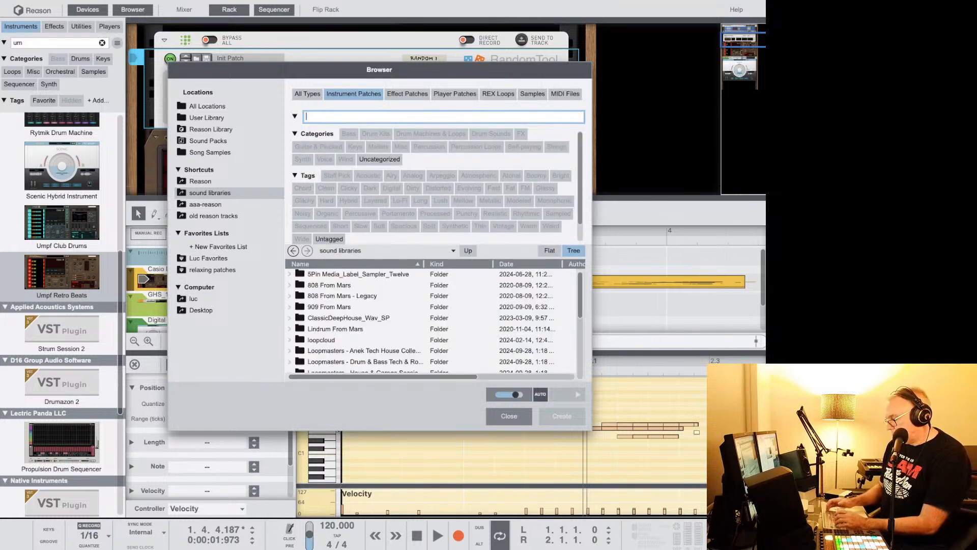
Search the sound libraries for "full loop" and open the GHS_DRUM_LPS_3 folder to browse its REX loops.
type("full loop")
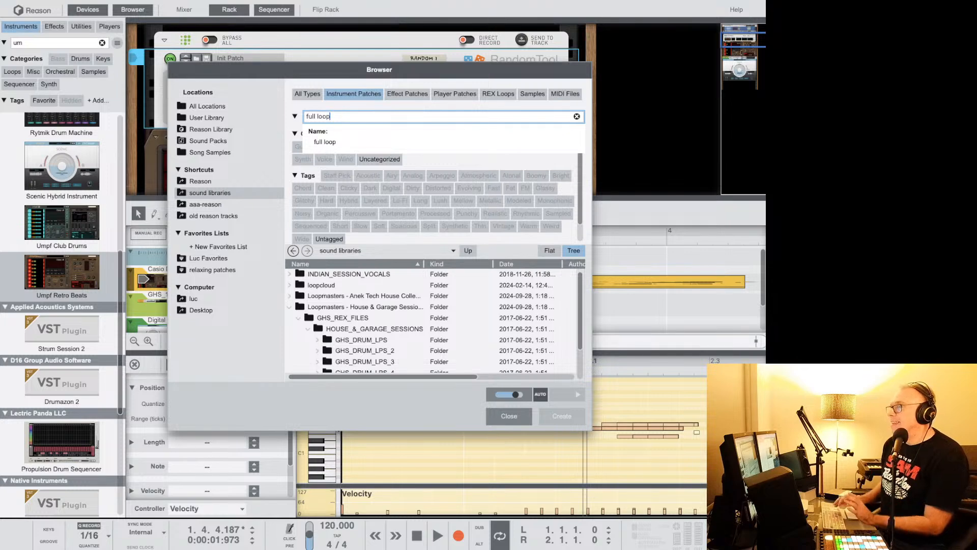
scroll(356, 315, "down", 2)
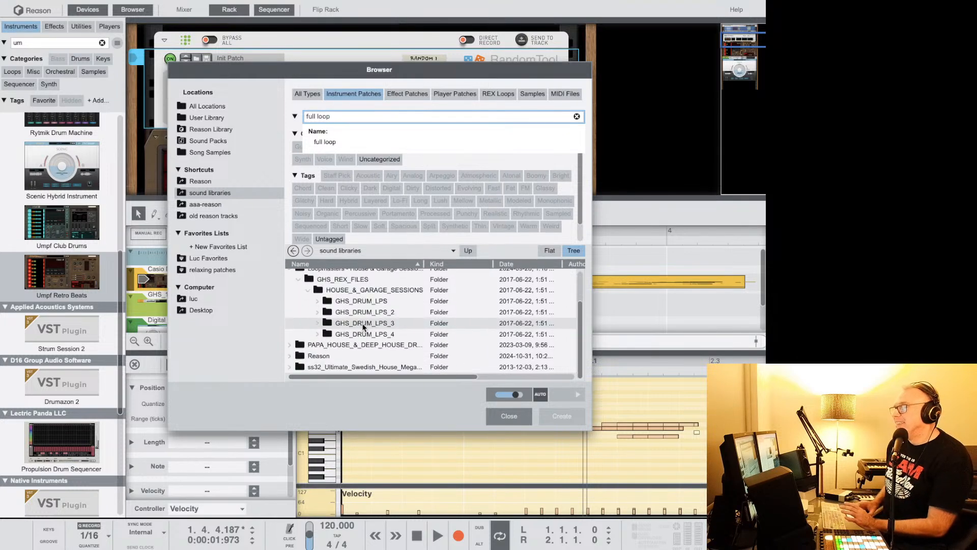
left_click(326, 326)
double_click(326, 323)
left_click(317, 313)
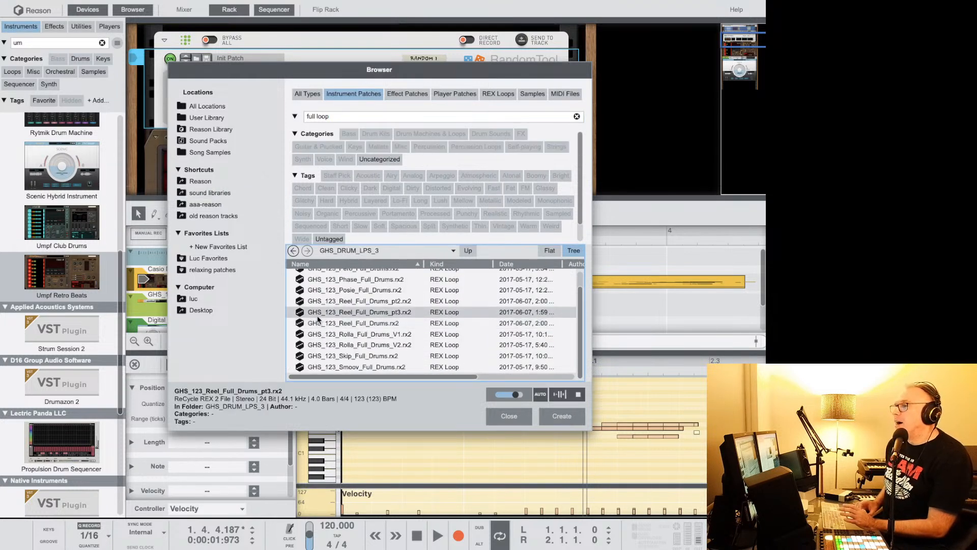
Audition the GHS_123_Rolla_Full_Drums_V1.rx2 and GHS_123_Skip_Full_Drums.rx2 loops, playing the song along.
left_click(322, 336)
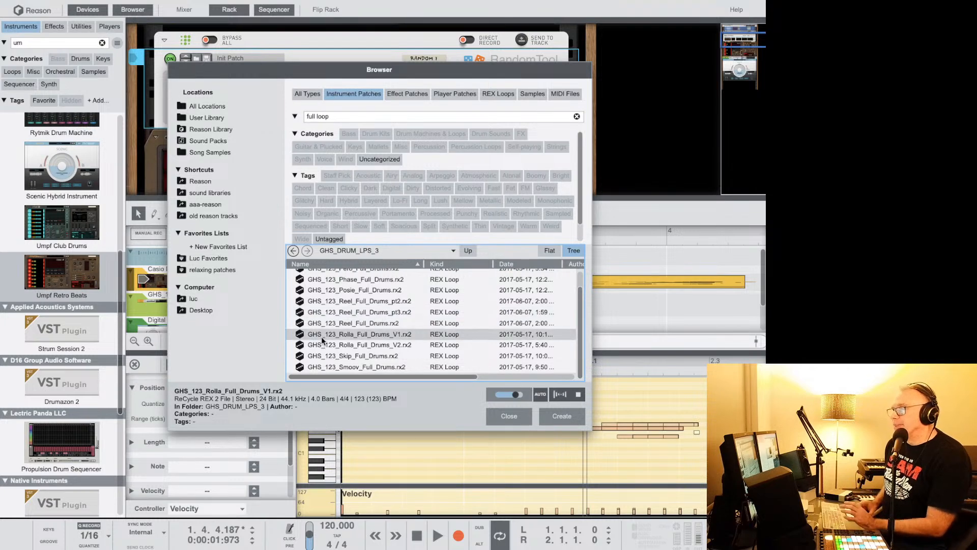
key("space")
left_click(333, 357)
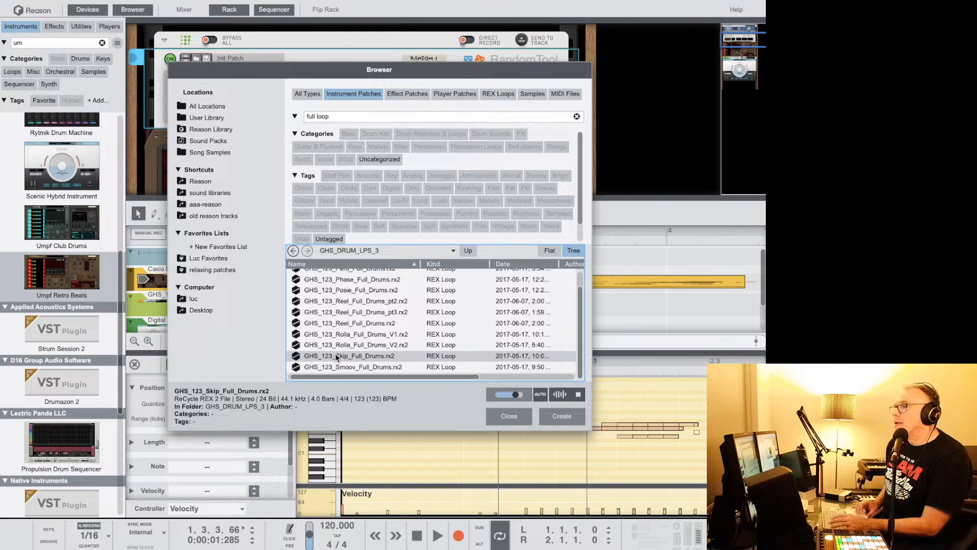
key("space")
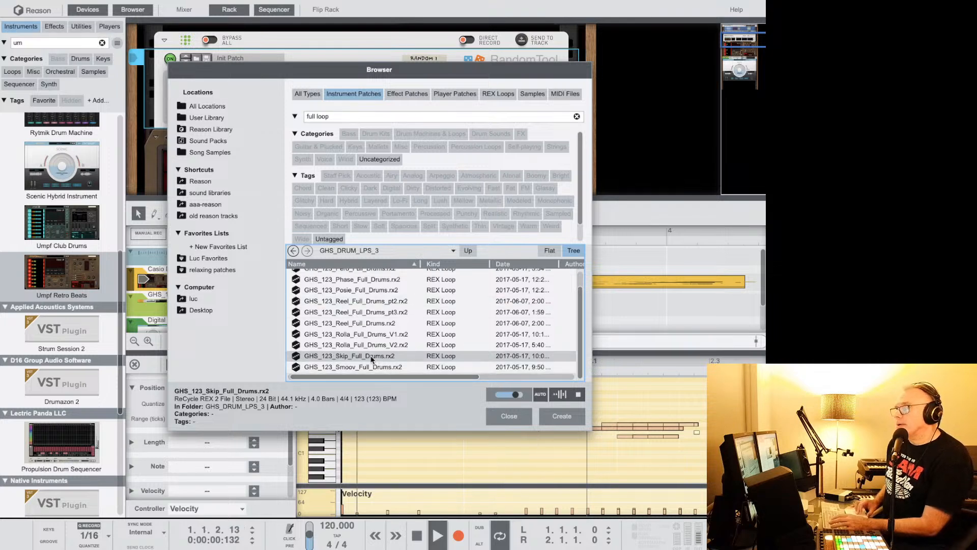
double_click(372, 356)
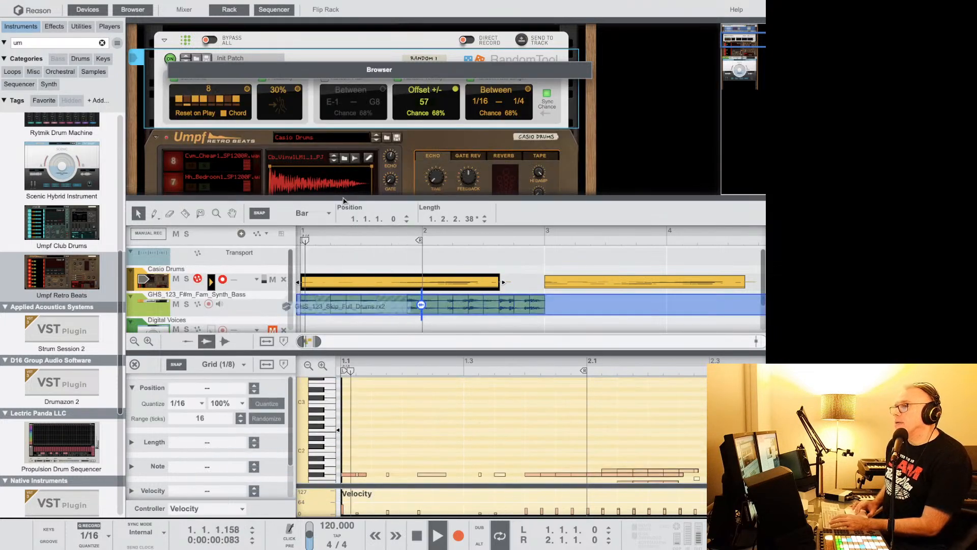
left_click_drag(344, 201, 647, 212)
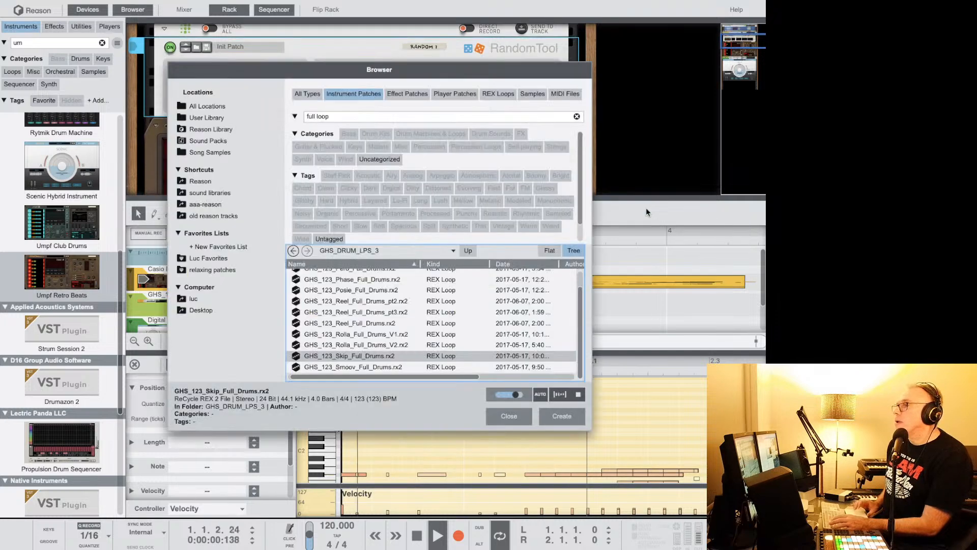
key("space")
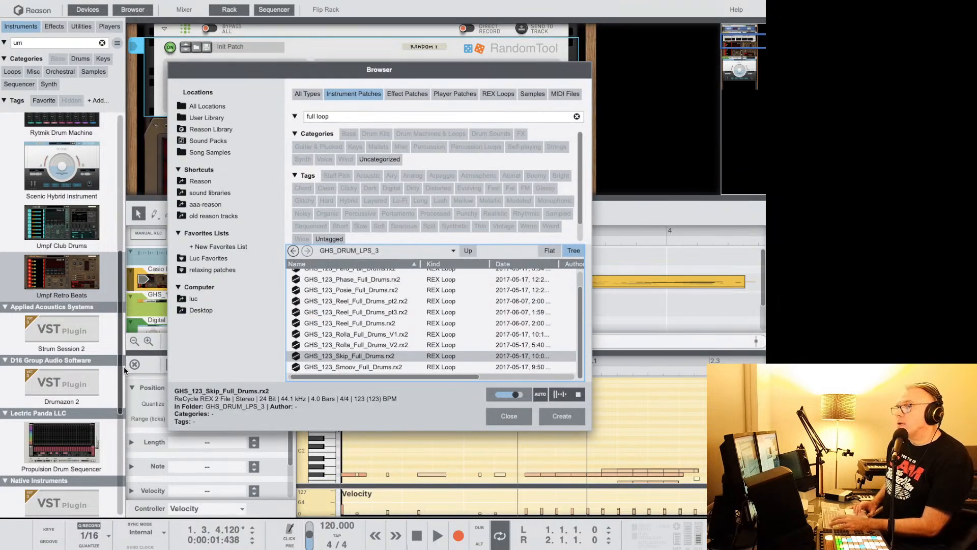
Close the note editor, add GHS_123_Skip_Full_Drums.rx2 to the arrangement as a new audio track starting at bar 1, and close the browser.
left_click(133, 365)
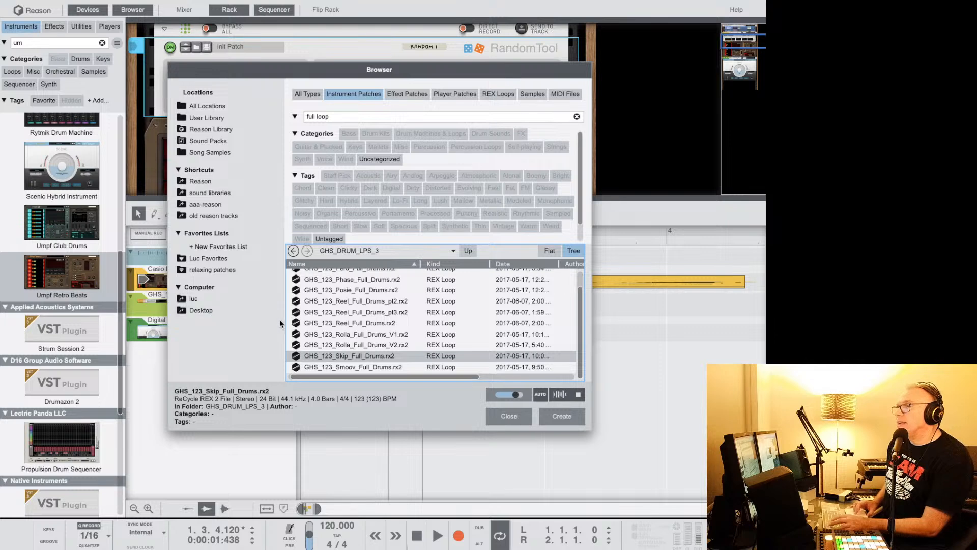
left_click_drag(329, 358, 332, 391)
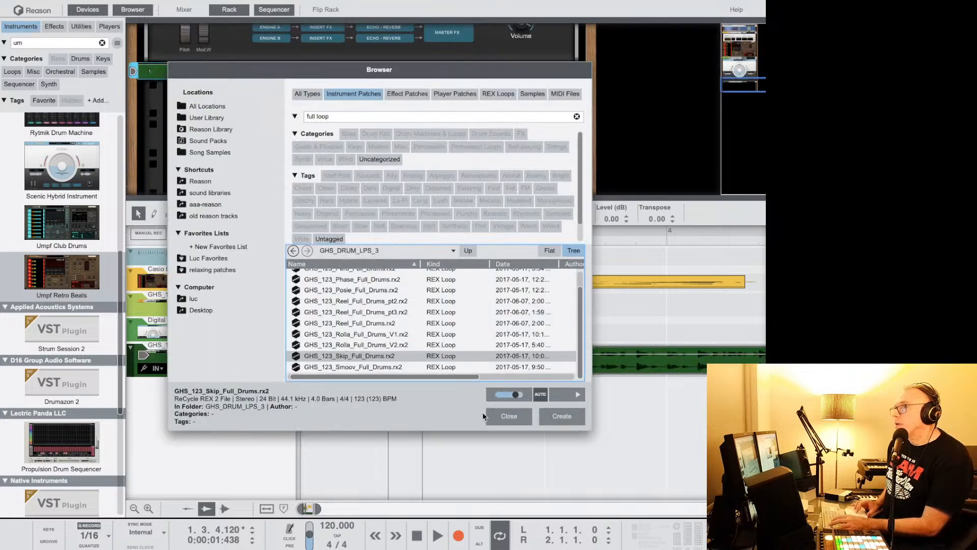
left_click(503, 416)
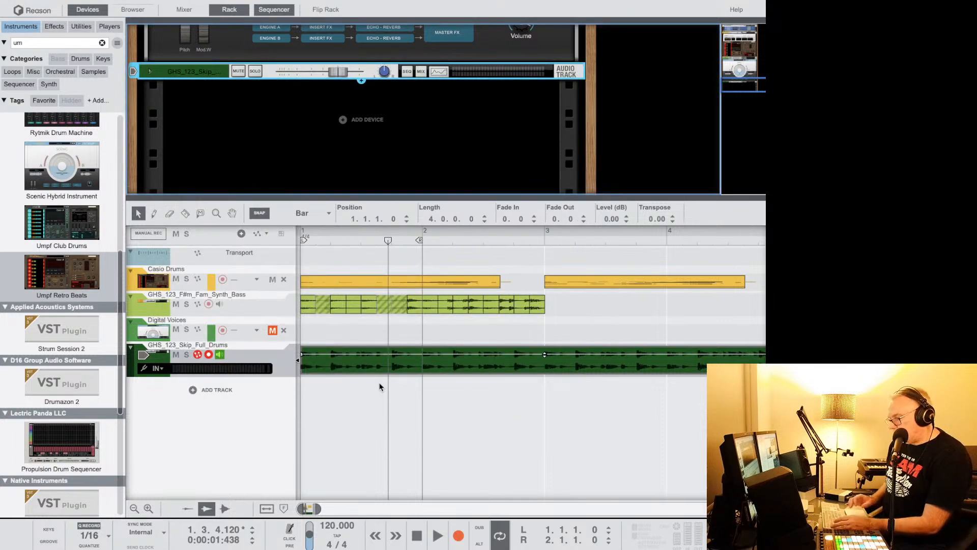
key("F3")
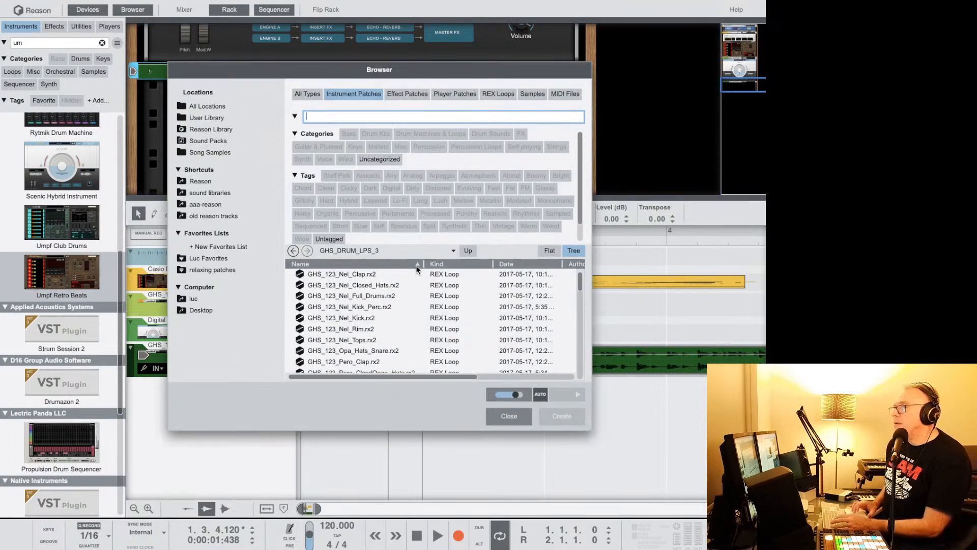
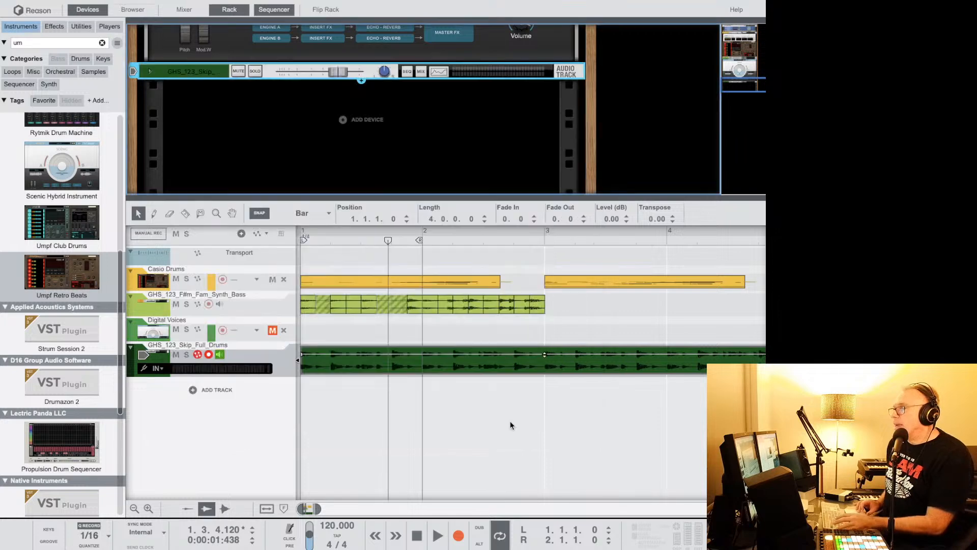
left_click(529, 420)
Play the loop and solo the Casio Drums track to hear it alone, then turn the solo off.
key("space")
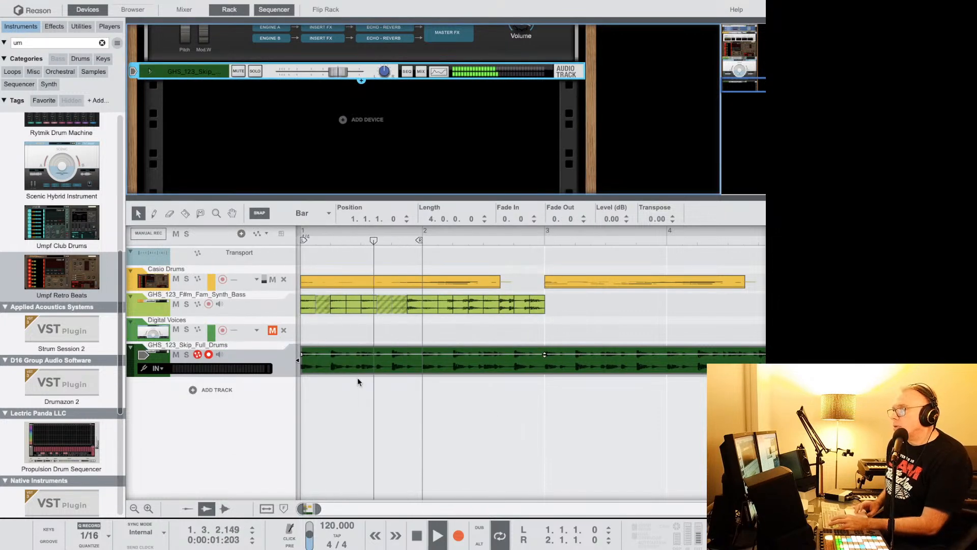
left_click(186, 279)
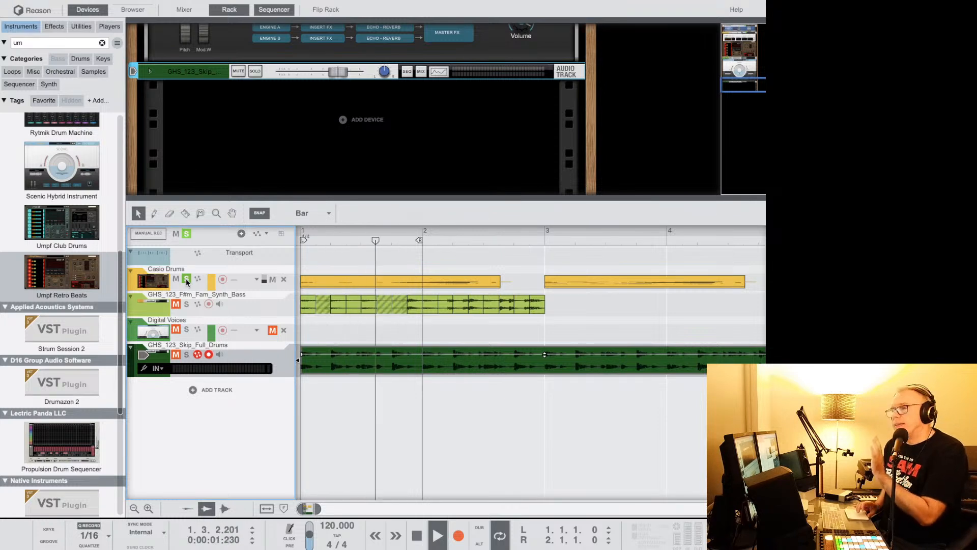
left_click(187, 279)
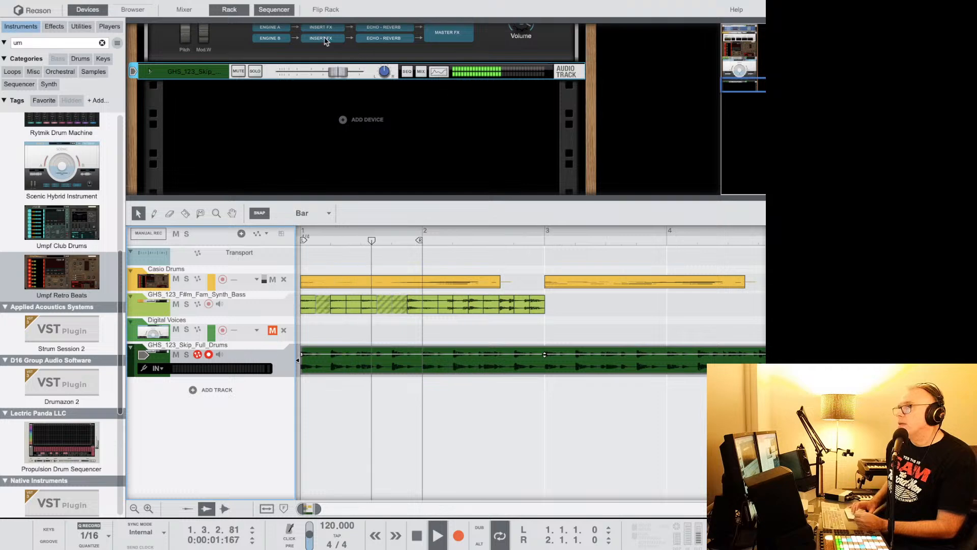
Show the mixer, try the GHS_123_Skip_Full_Drums channel at -5.08 dB, and reset its level to 0 dB.
left_click(174, 14)
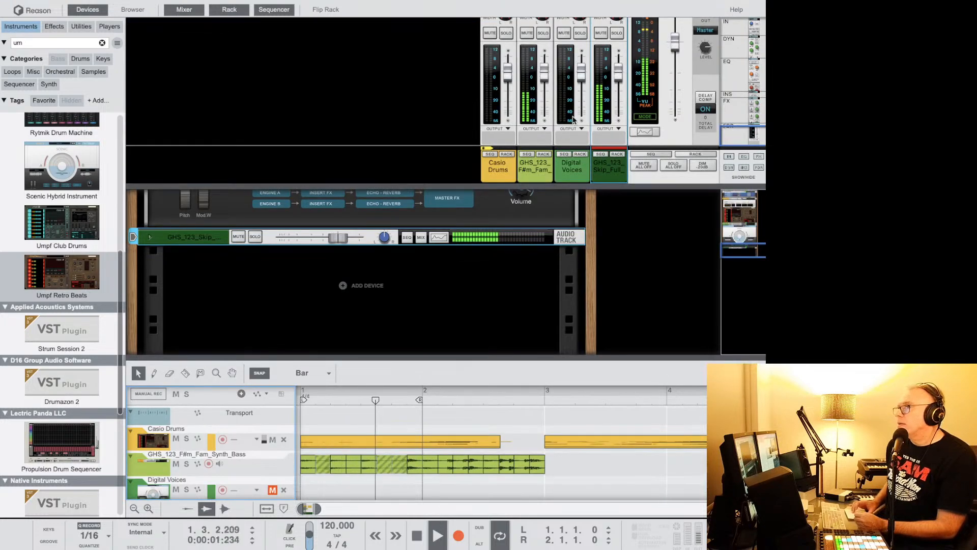
left_click_drag(612, 78, 619, 84)
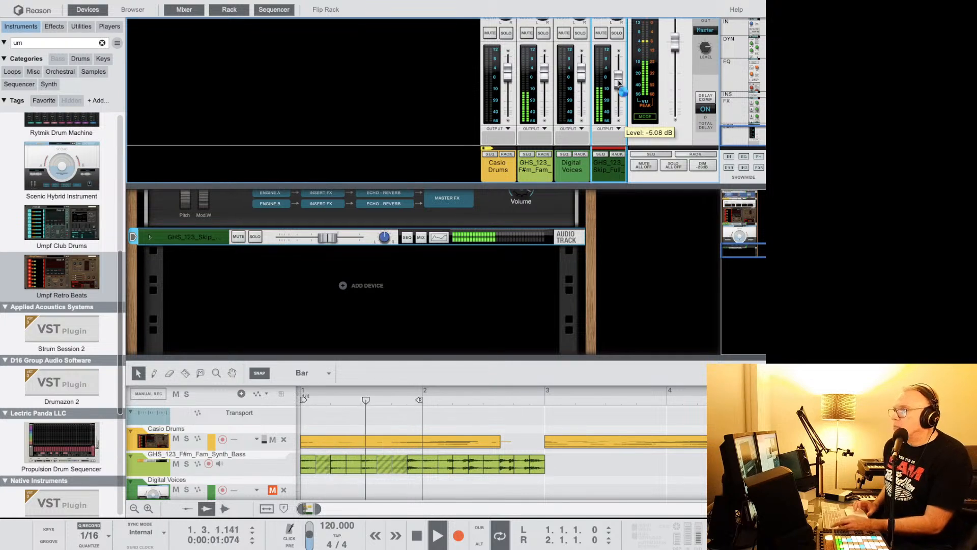
left_click(619, 84, "super")
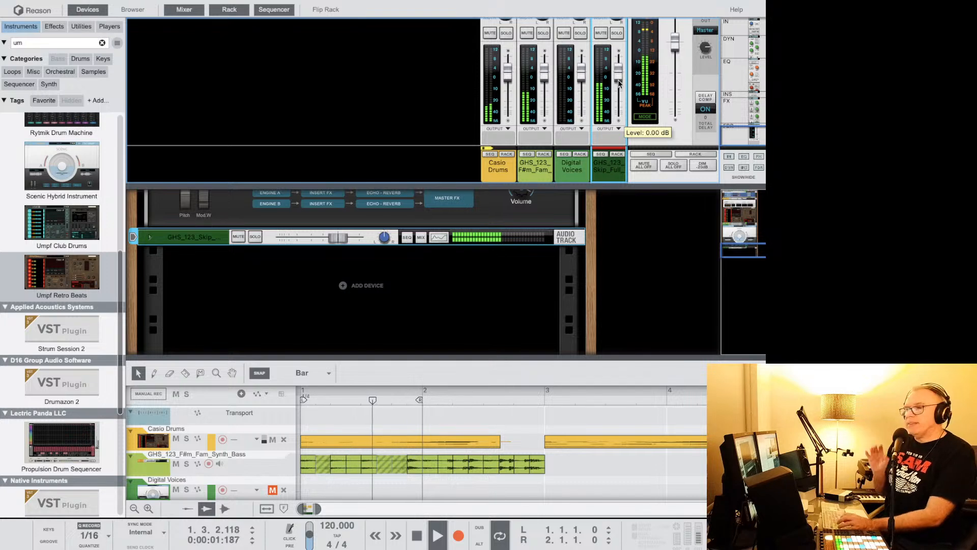
Open the first Casio Drums clip for editing, hide the mixer, and set RandomTool's Probability to 56% while listening to the loop.
double_click(329, 439)
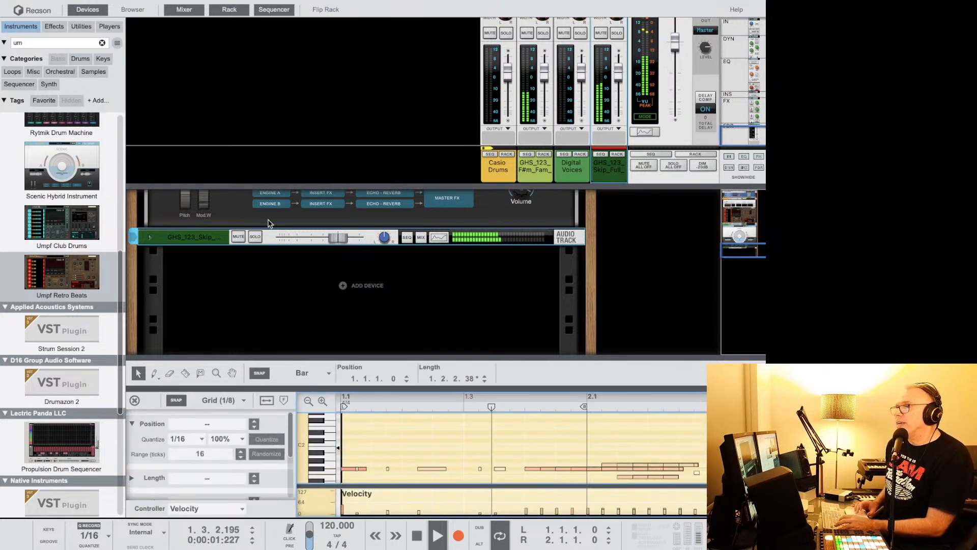
scroll(270, 239, "up", 5)
scroll(269, 239, "up", 3)
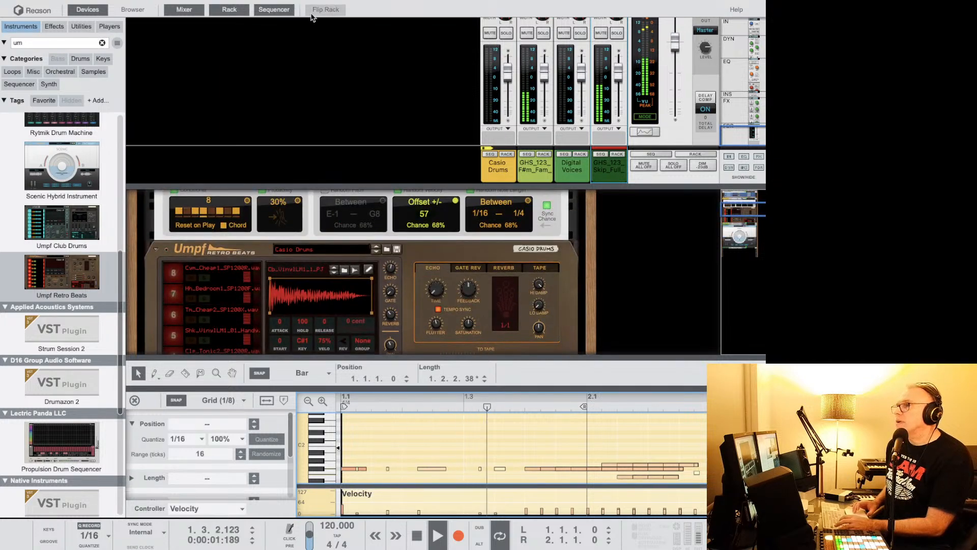
left_click(185, 10)
scroll(268, 125, "up", 4)
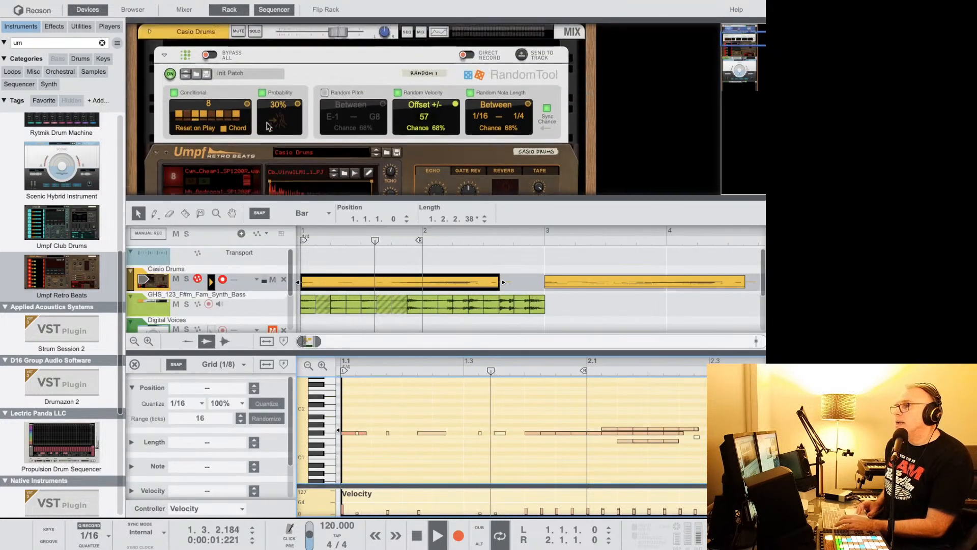
scroll(269, 126, "down", 2)
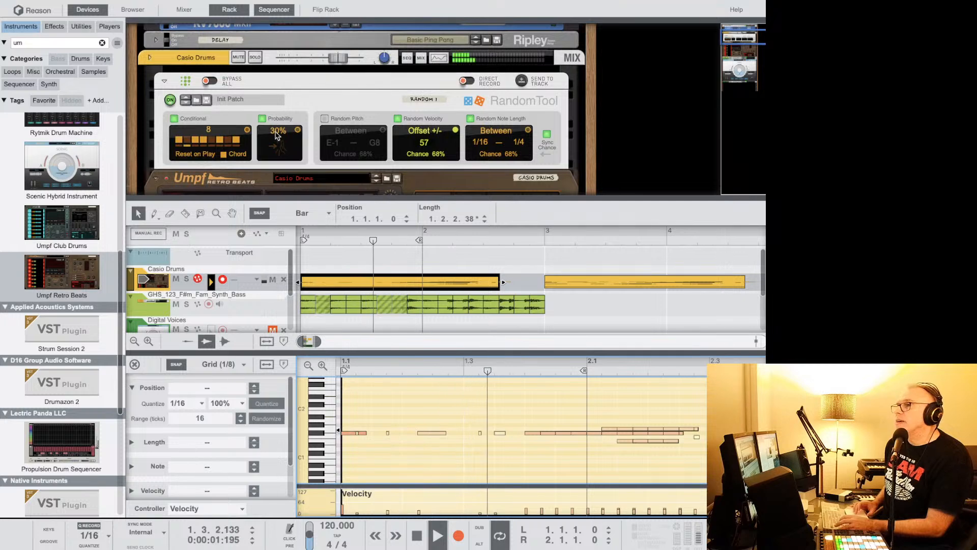
left_click(276, 132)
left_click_drag(277, 132, 276, 116)
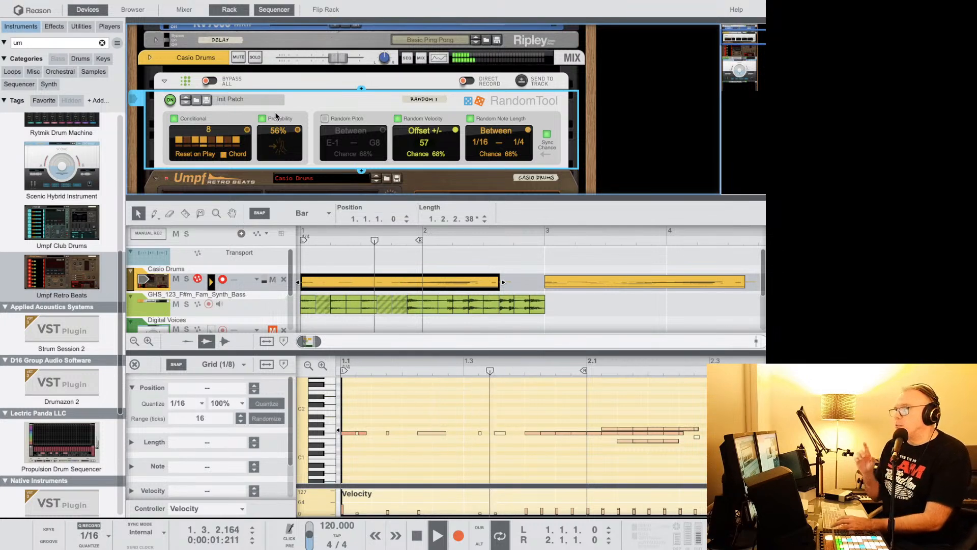
key("space")
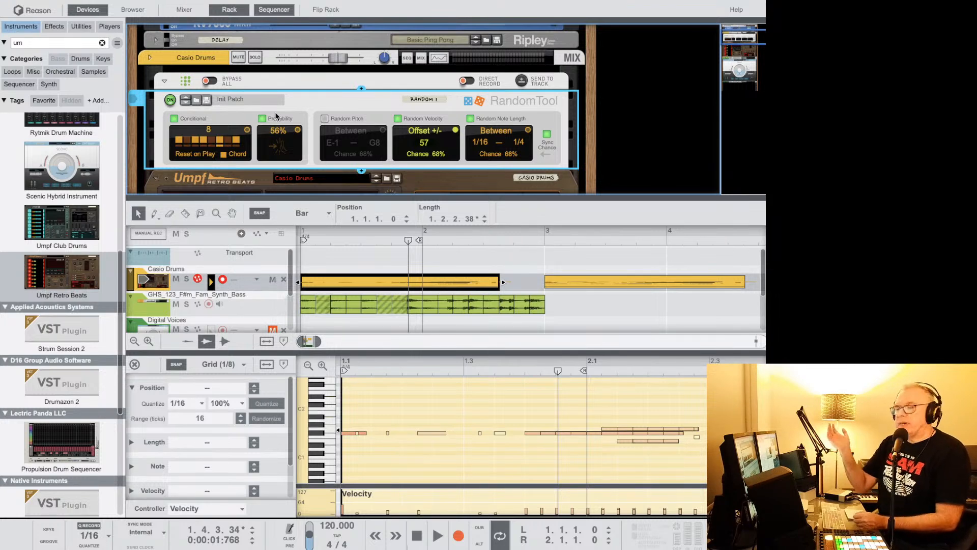
key("space")
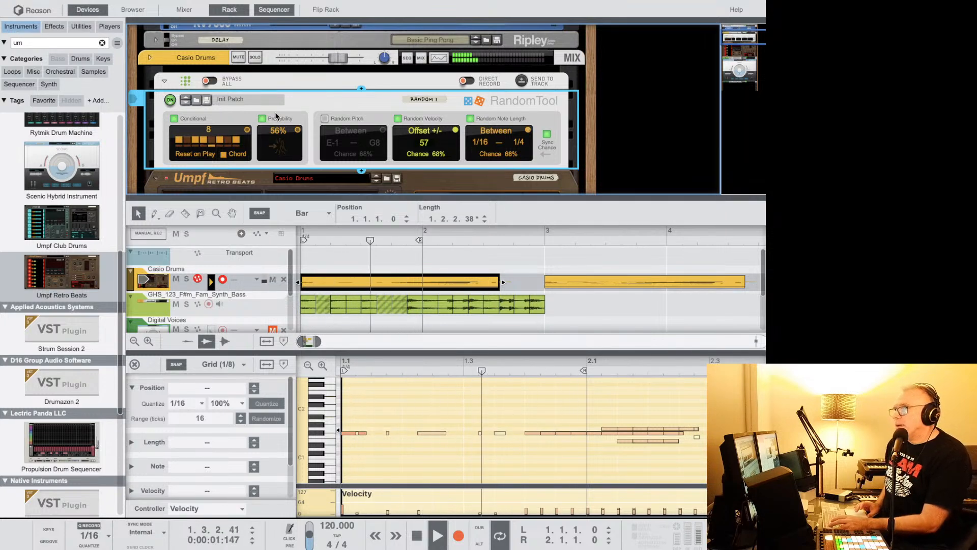
Add an empty one-bar clip at the start of the Casio Drums track, audition it, and delete it again.
left_click(316, 283)
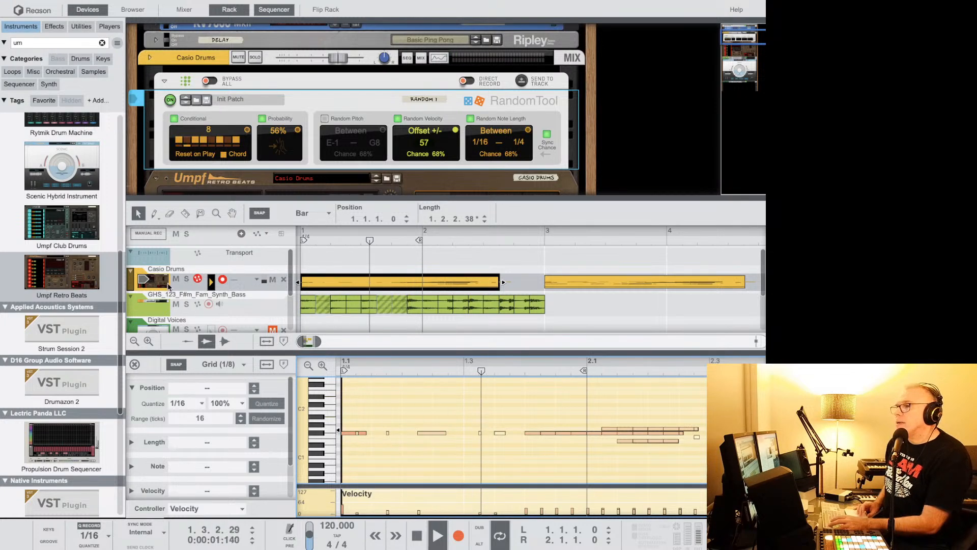
left_click(246, 285)
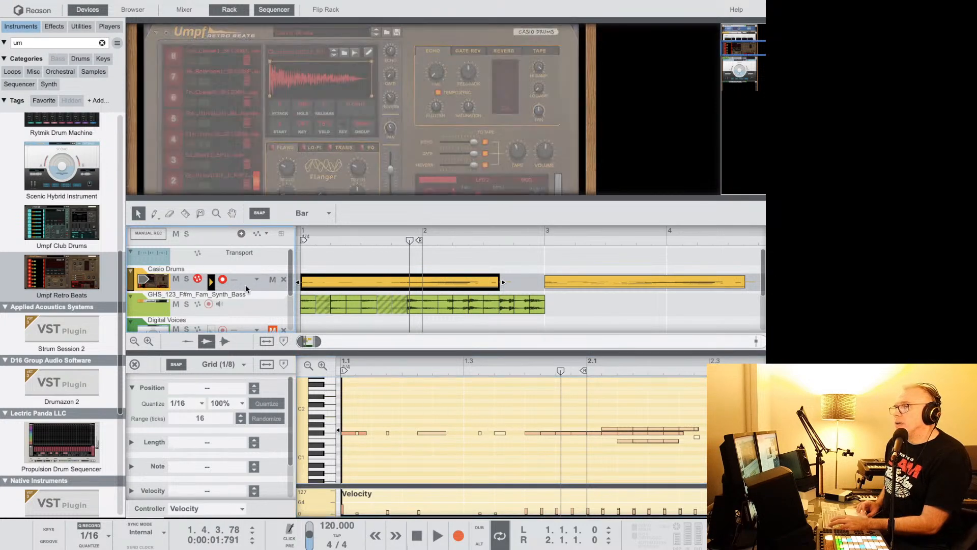
left_click(328, 277)
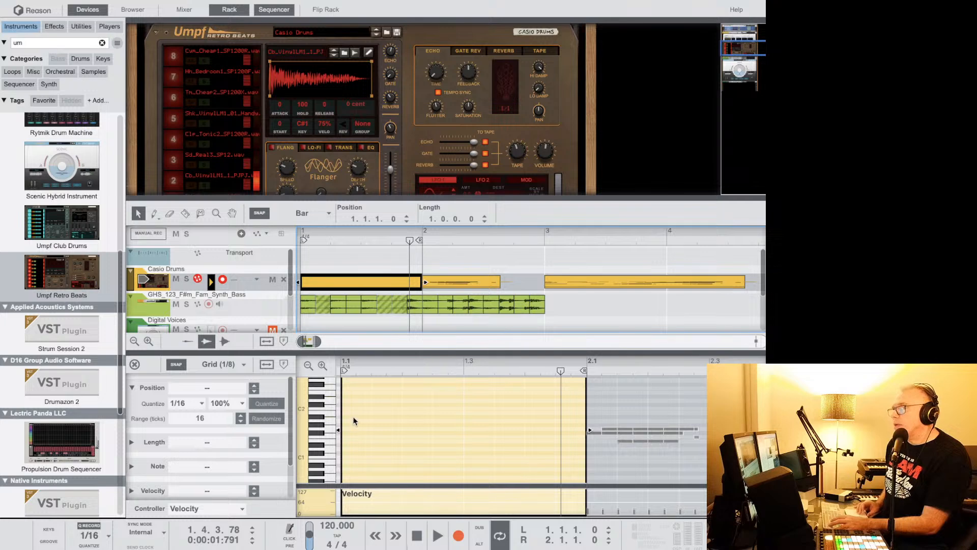
scroll(372, 432, "up", 10)
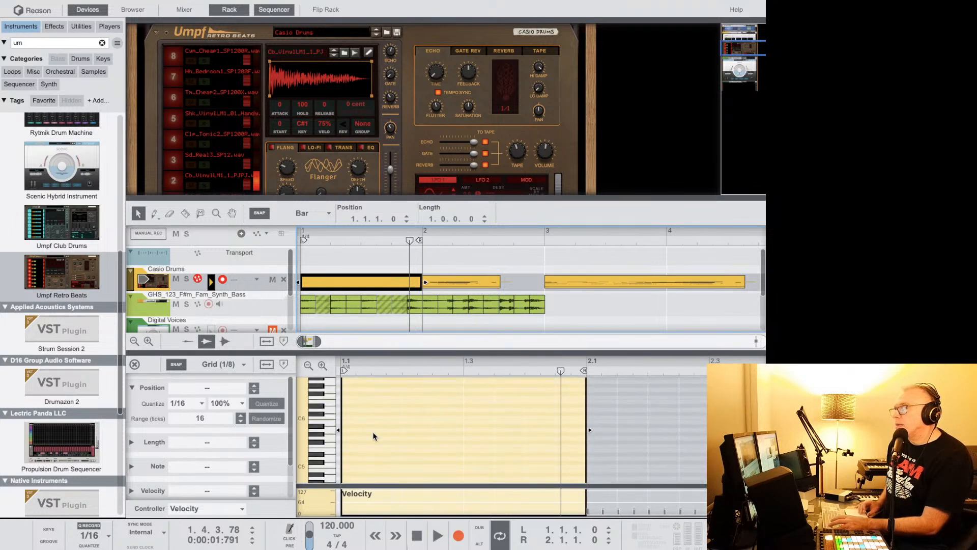
scroll(373, 432, "down", 10)
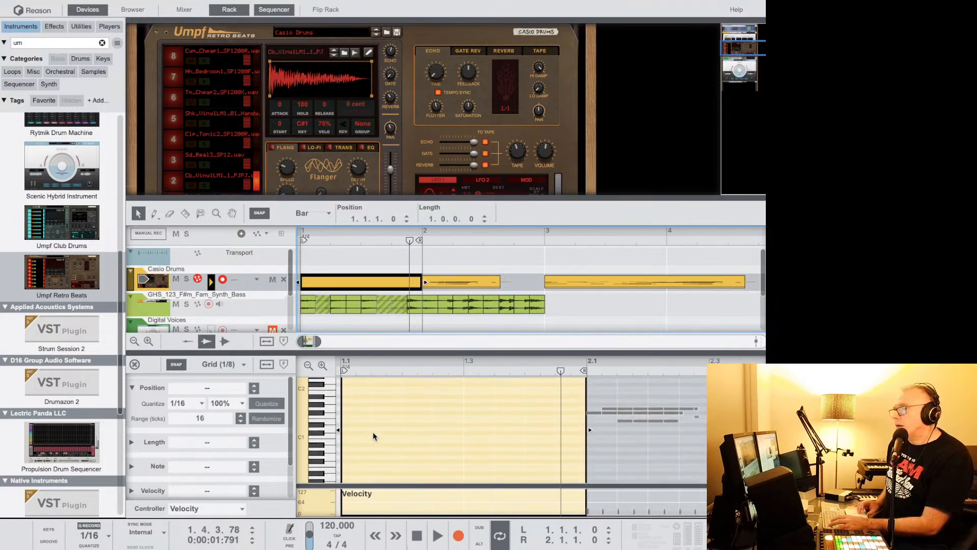
scroll(372, 431, "up", 5)
key("space")
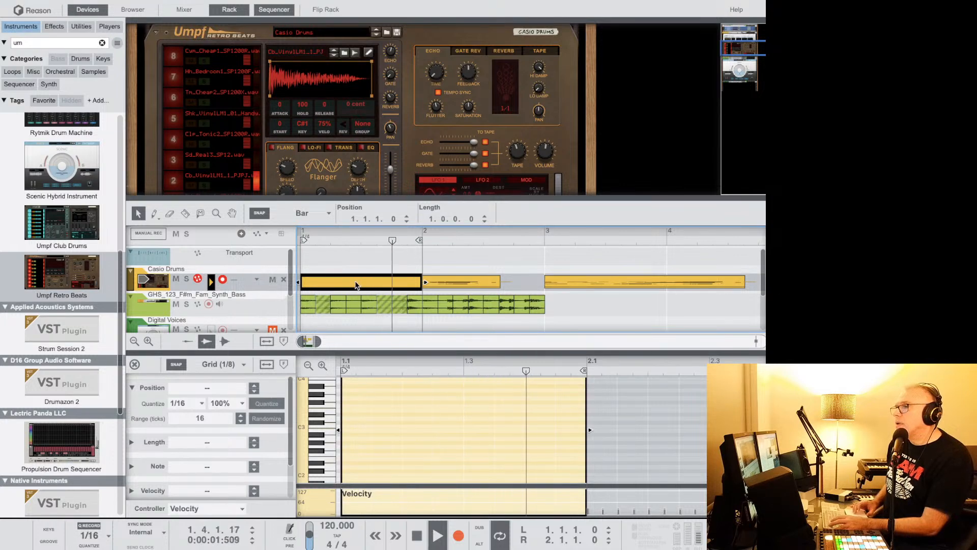
key("Delete")
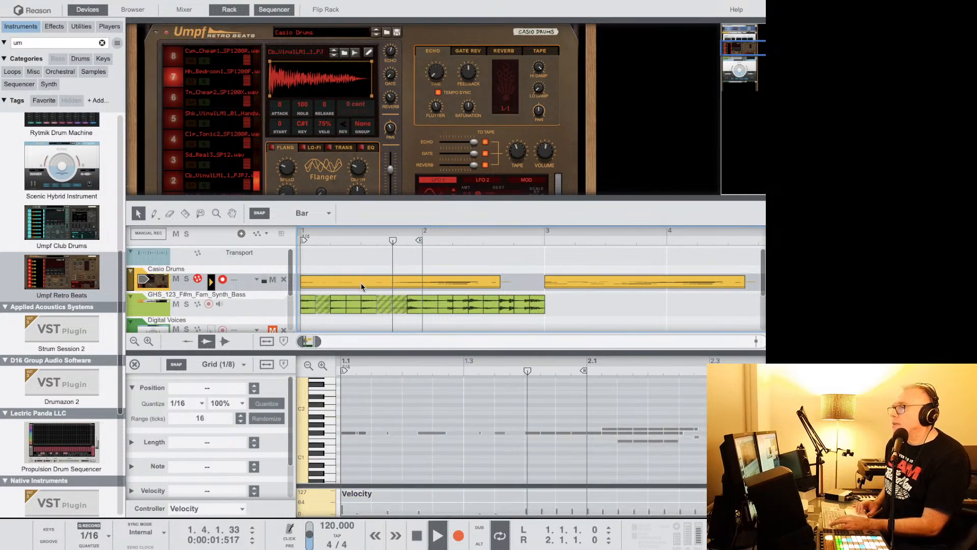
left_click(415, 408)
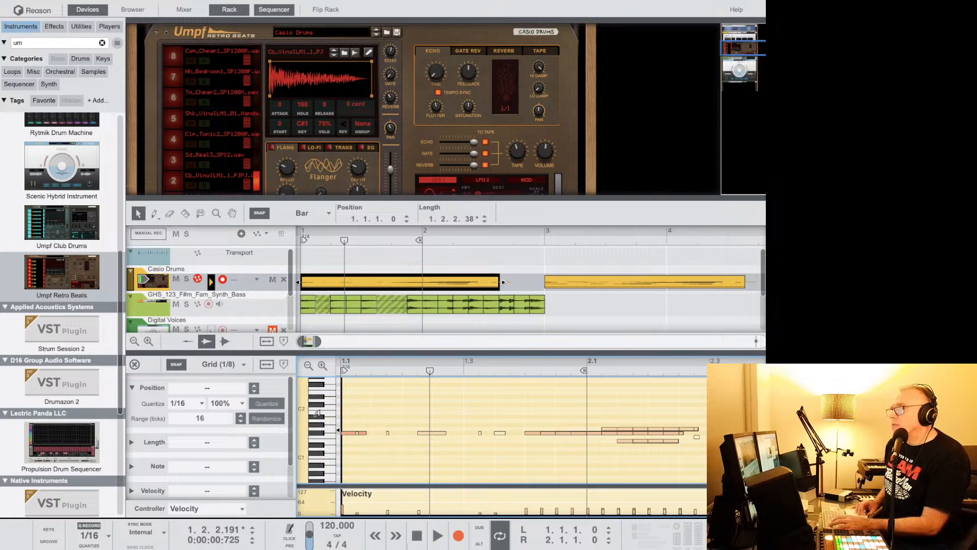
Audition drum sounds from the clip editor's piano keys and draw a G#1 note of length 0.0.2.0 at position 1.1.1.0.
left_click(333, 436)
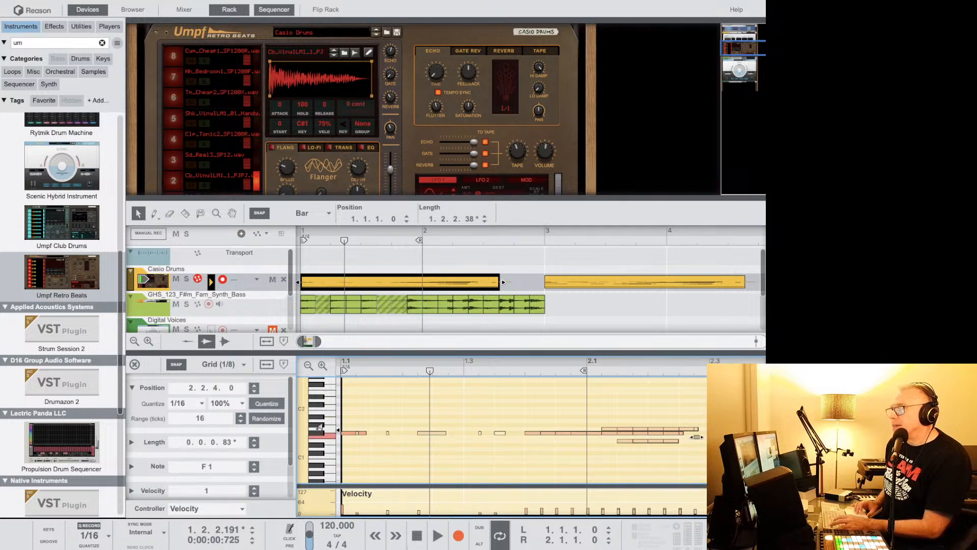
left_click(320, 426)
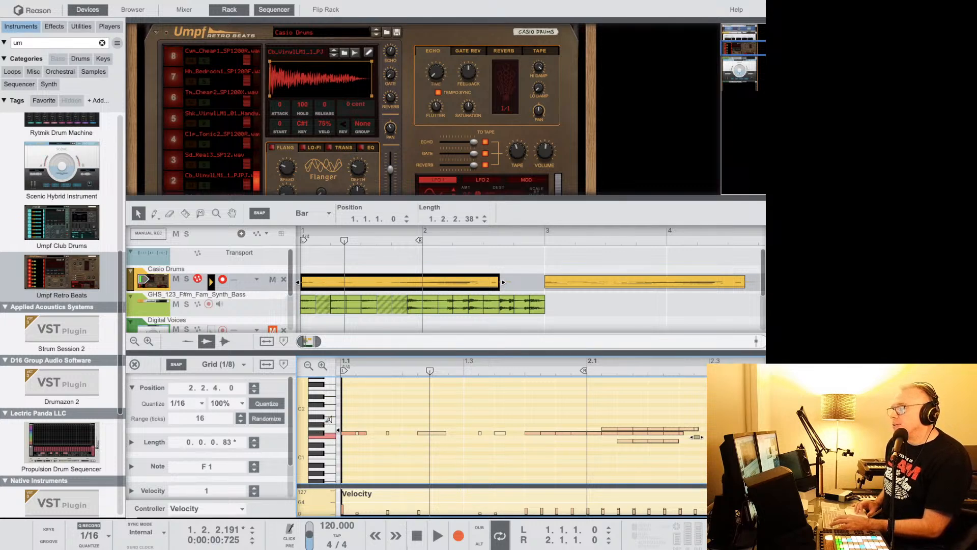
left_click(359, 422)
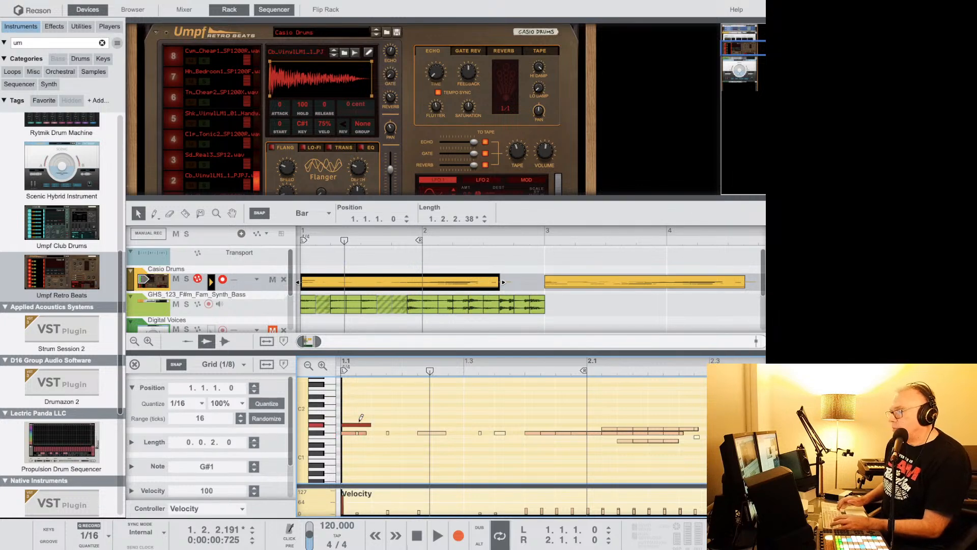
mouse_move(362, 418)
left_mouse_down()
mouse_move(361, 406)
mouse_move(361, 417)
left_mouse_up()
Audition the new note at different pitches by transposing it down to E1 and up to A2.
key("Down")
key("Down")
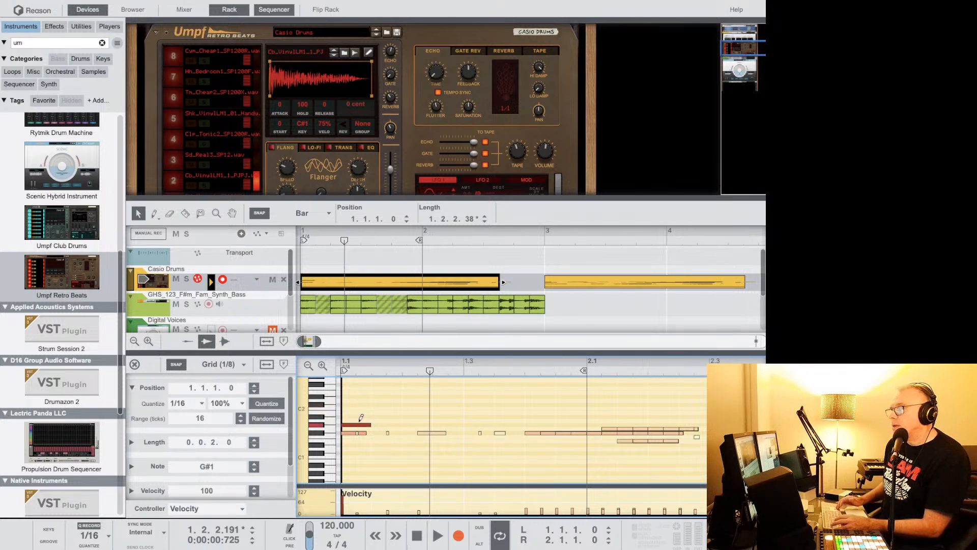
key("Down")
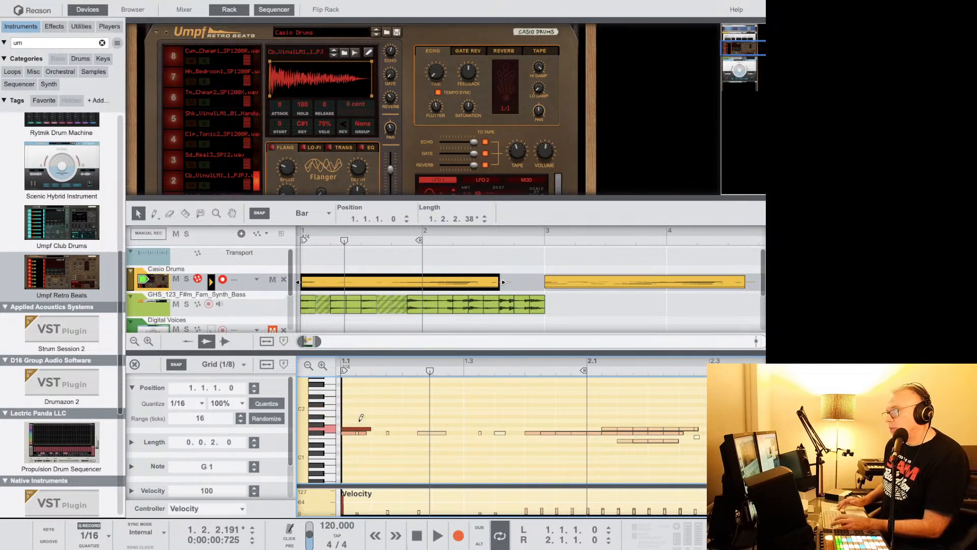
key("Down")
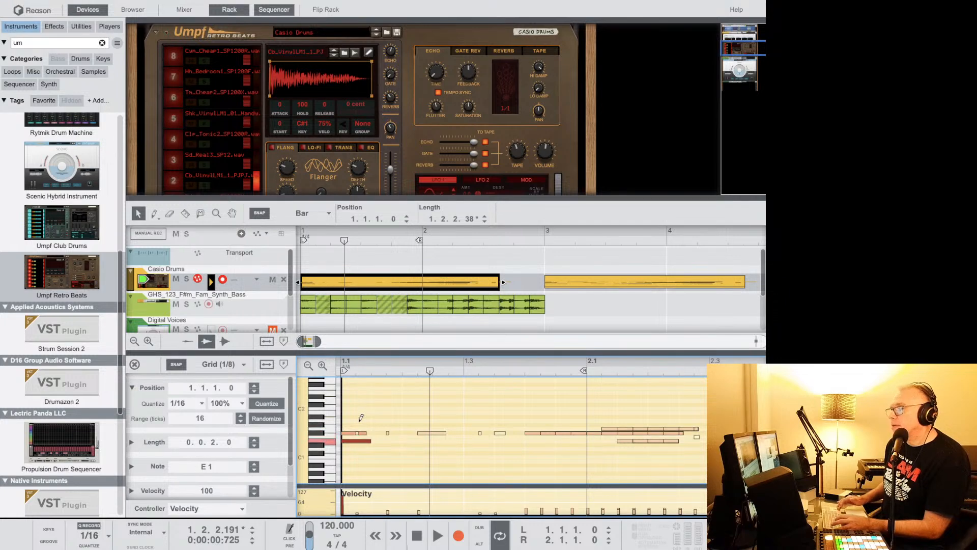
key("Up")
key("Up")
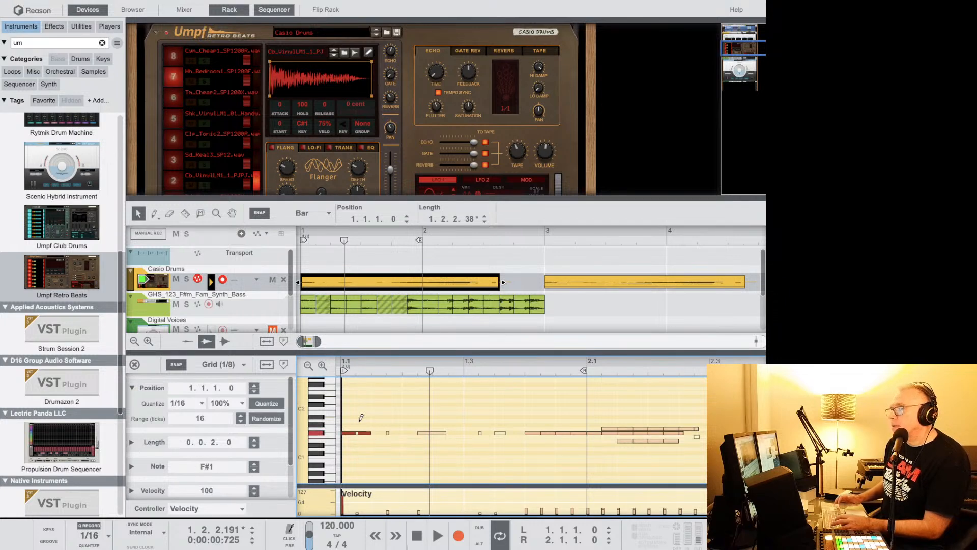
key("Up")
key("Up")
key("Up")
key("Up")
key("Up")
key("Up")
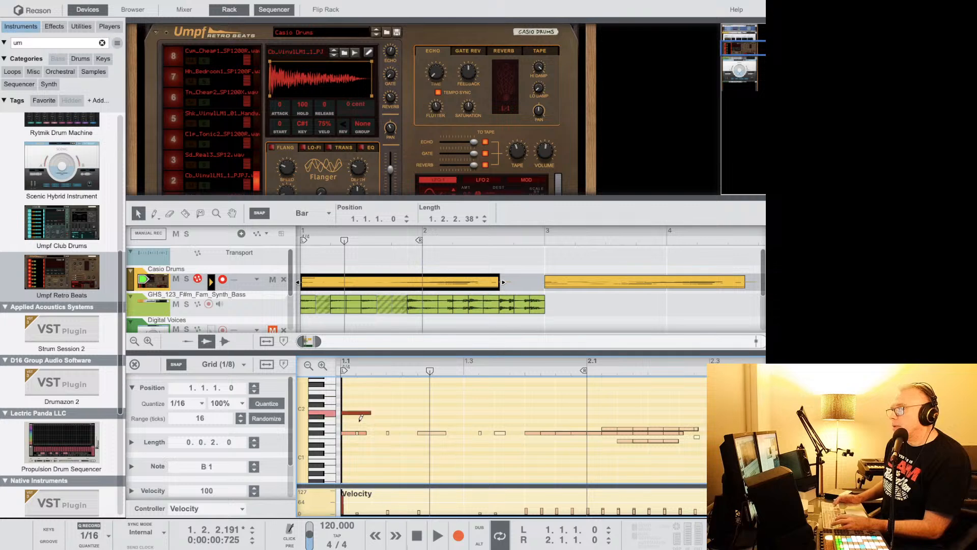
key("Up")
key("Up")
key("Up")
key("Up")
key("Up")
key("Up")
key("Up")
key("Up")
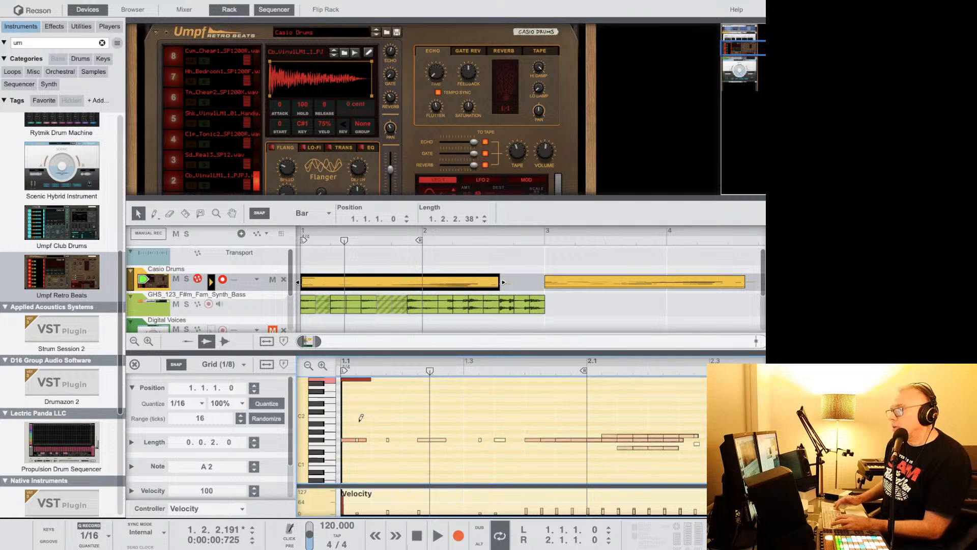
Select the group of G1 notes in bar 2 and move it to position 1.1.1.0.
left_click(606, 430)
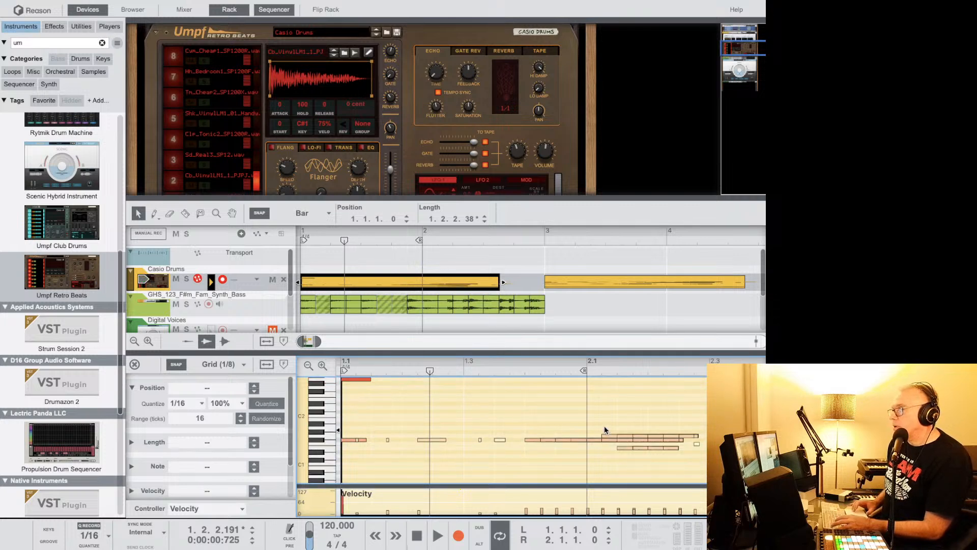
left_click_drag(700, 436, 699, 435)
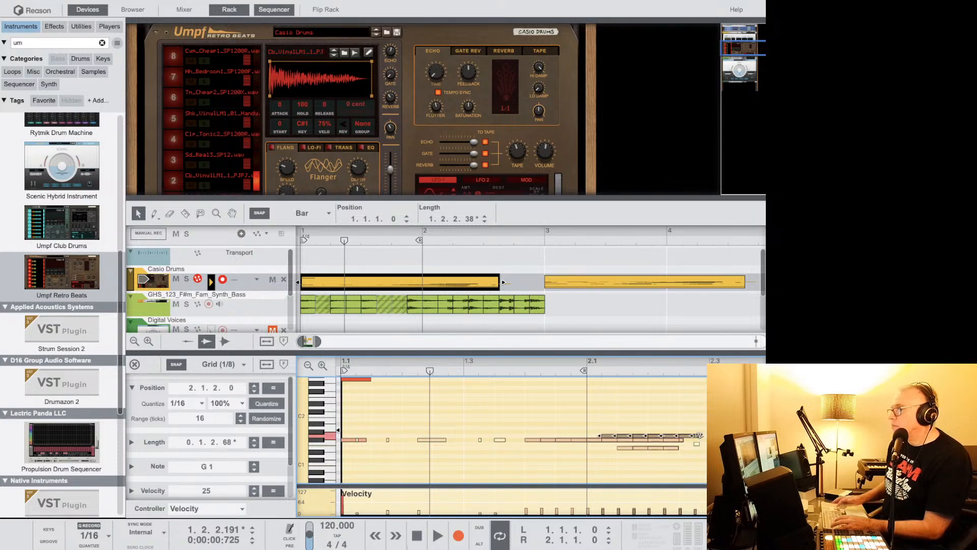
key("Left")
key("Left")
key("Left")
key("Left")
key("Left")
key("Left")
key("Left")
key("Left")
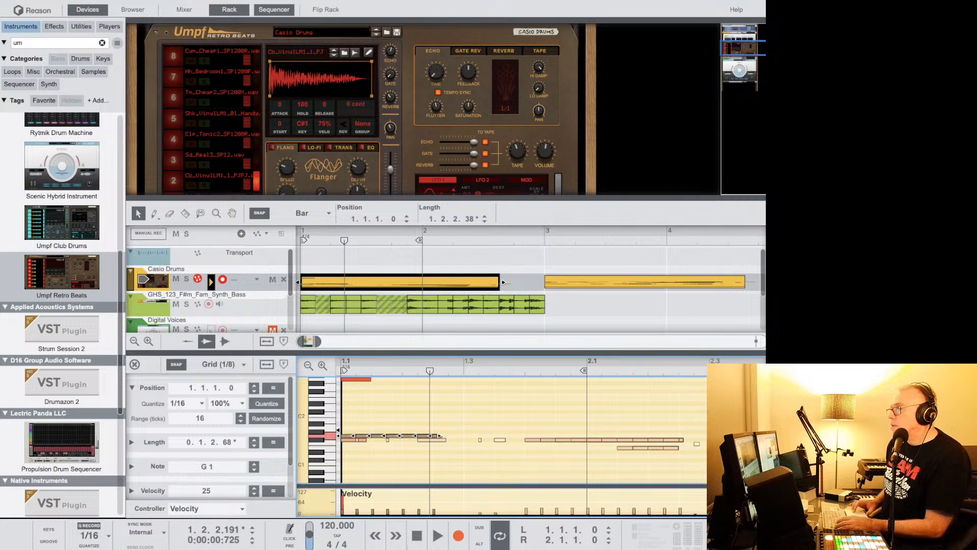
Move the group of E1 notes in bar 2 to position 1.1.1.0 and play the loop briefly.
left_click(688, 450)
left_click(622, 449)
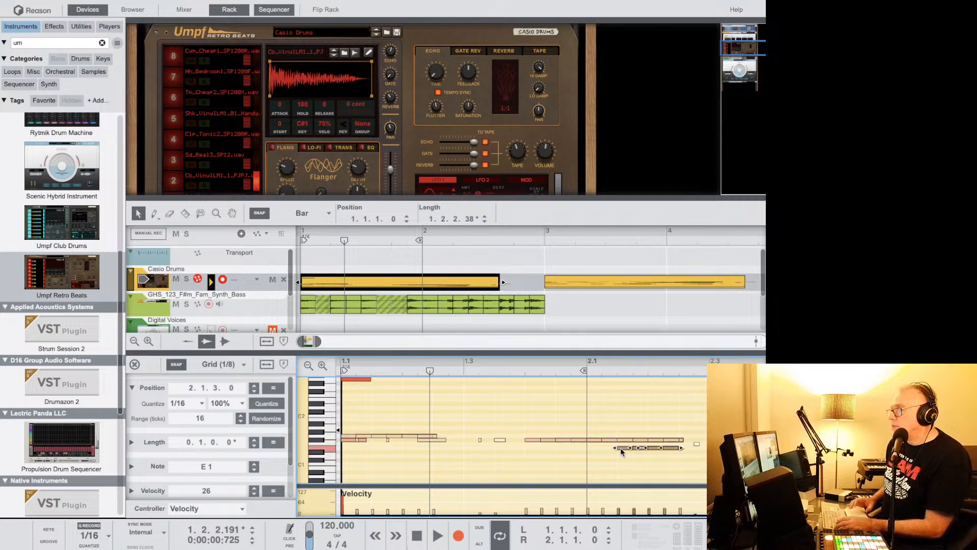
key("Left")
key("Left")
key("Left")
key("Left")
key("Left")
key("Left")
key("Left")
key("Left")
key("Left")
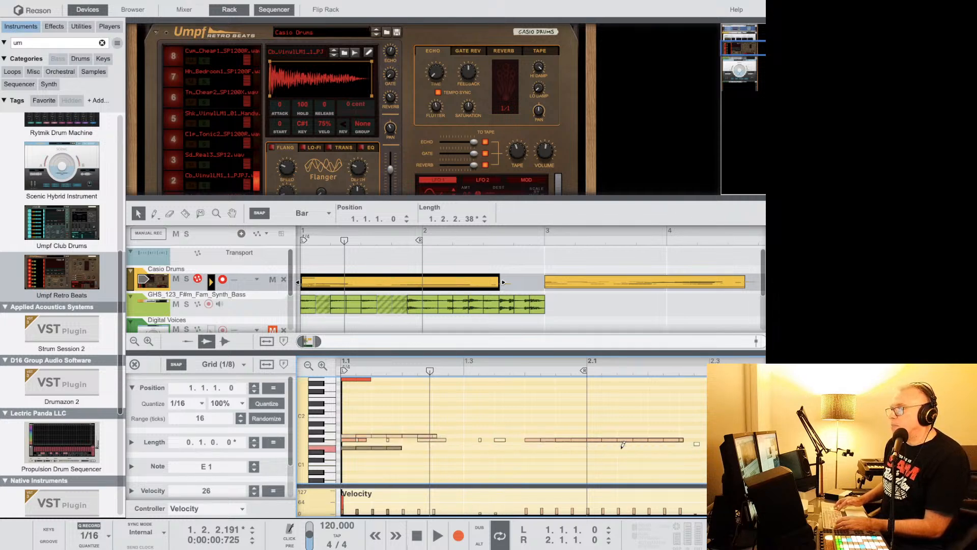
key("space")
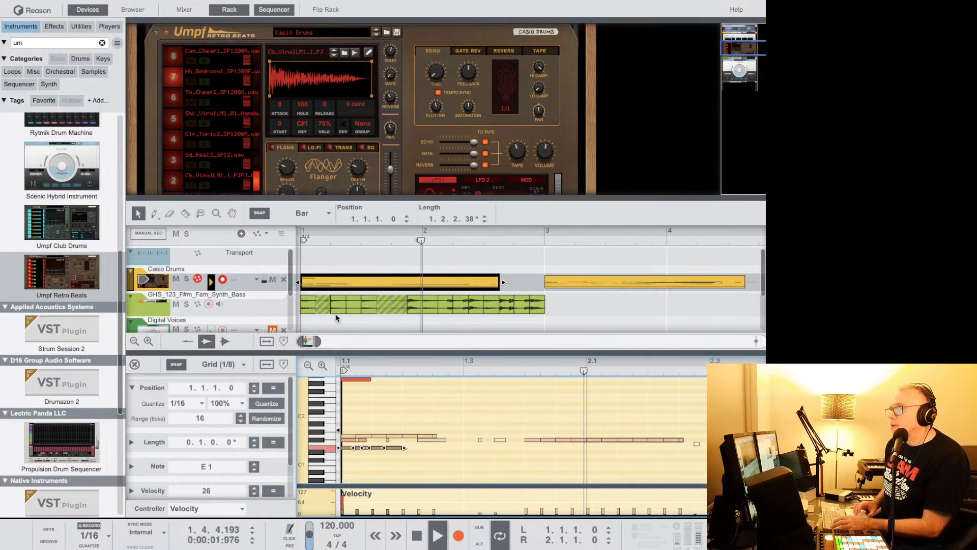
key("space")
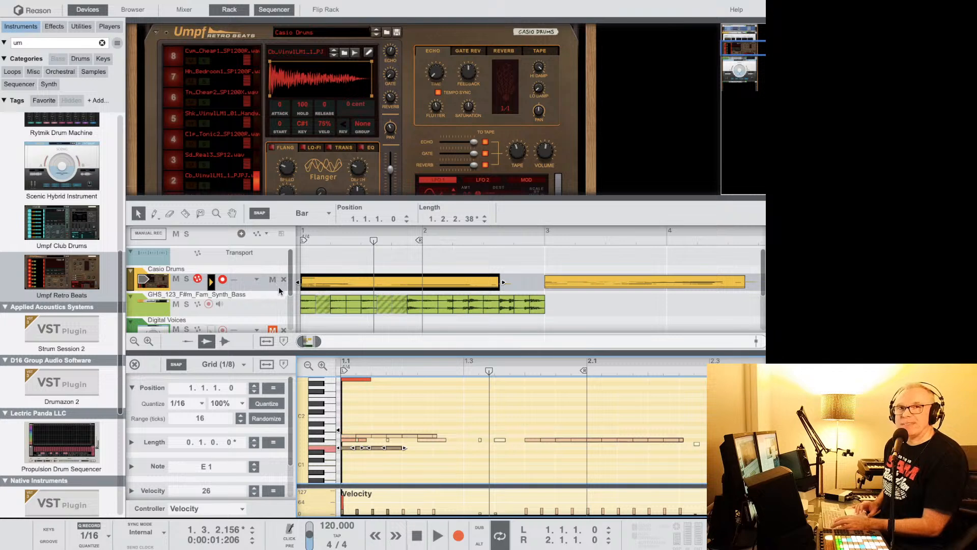
Select the E1 notes at the clip start and transpose them step by step up to E2, with RandomTool in view.
scroll(273, 155, "up", 5)
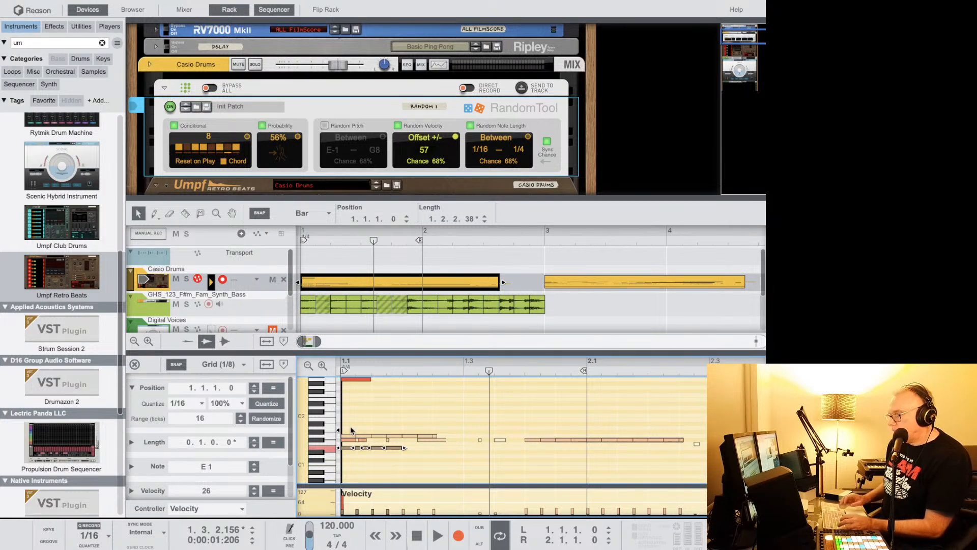
left_click(386, 451)
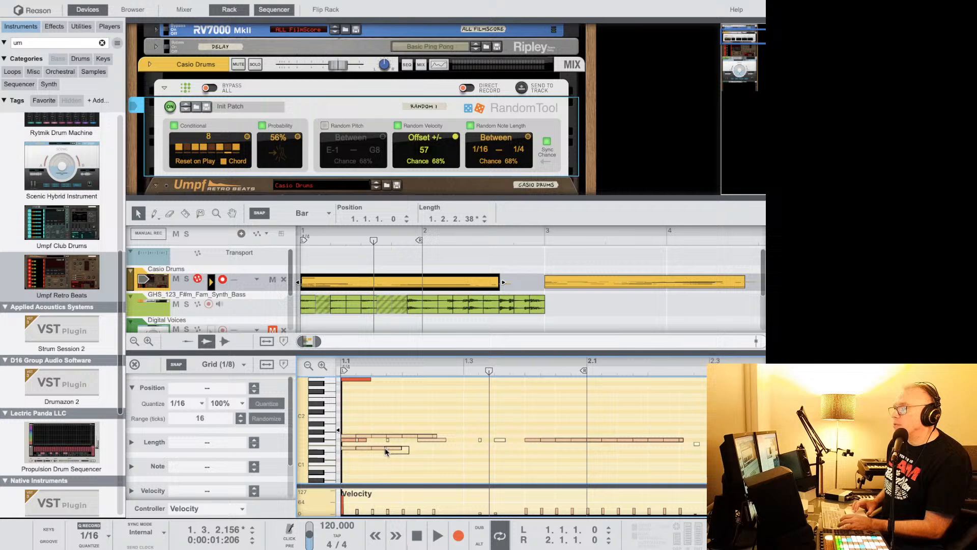
left_click(352, 449)
key("Up")
key("Up")
key("Up")
key("Up")
key("Up")
key("Up")
key("Up")
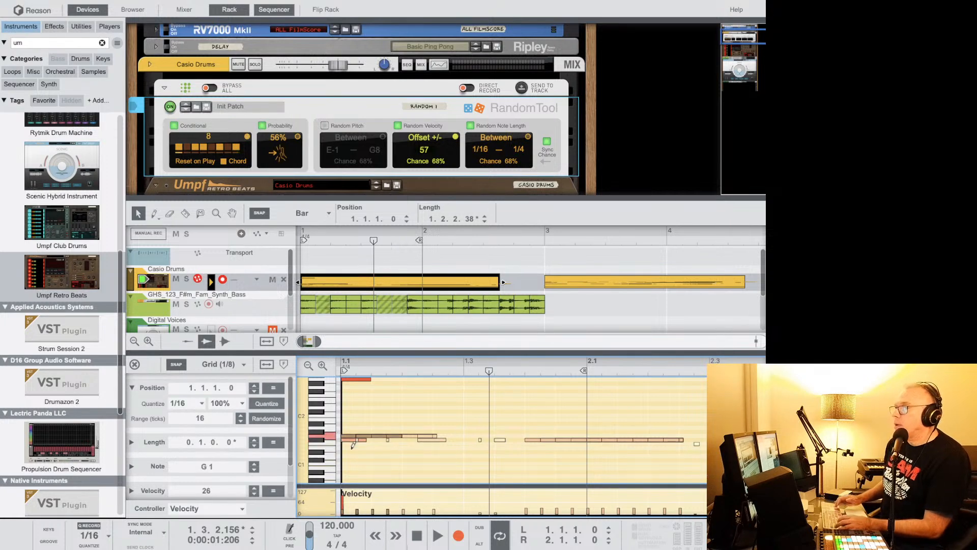
key("Up")
key("Up")
key("Up")
key("Up")
key("Up")
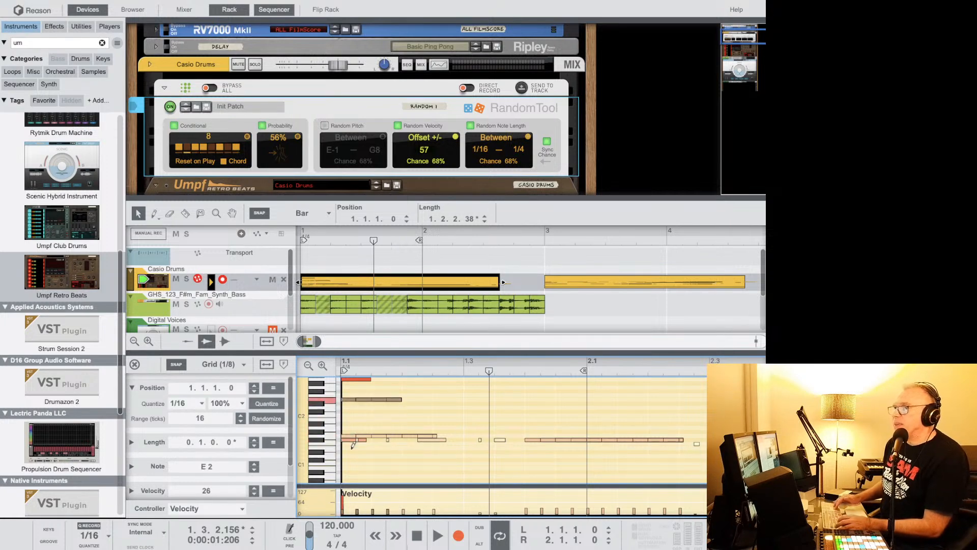
Turn off RandomTool and transpose the selected E2 notes back down to E1.
left_click(170, 106)
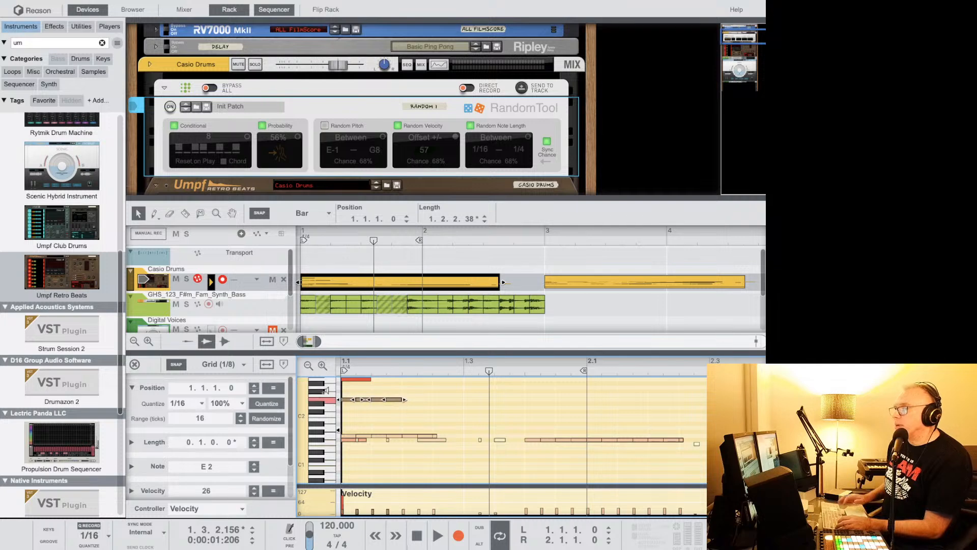
key("Down")
key("Down")
key("Down")
key("Down")
key("Down")
key("Down")
key("Down")
key("Down")
key("Down")
key("Down")
key("Down")
key("Down")
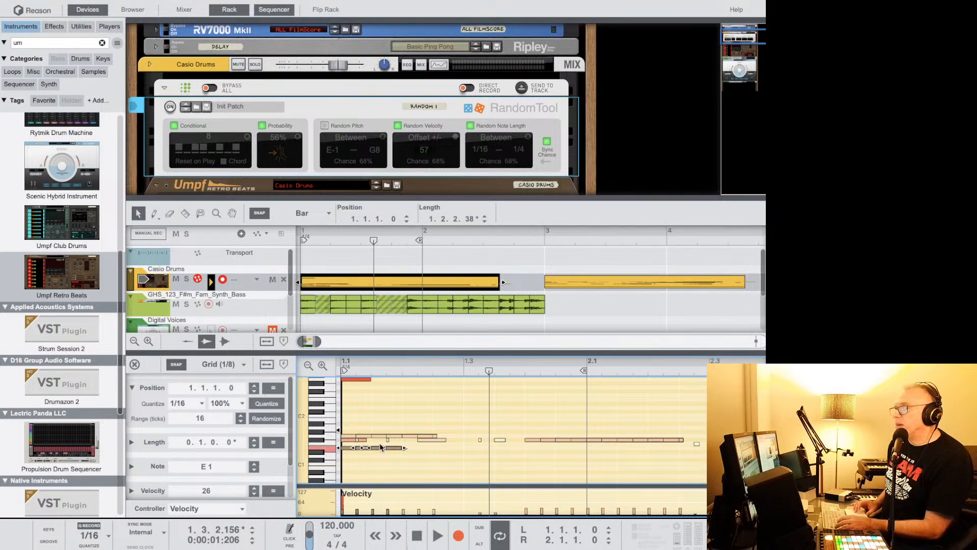
Select the G1 notes at the clip start and play the loop several times to hear the drums without RandomTool.
key("space")
left_click(462, 437)
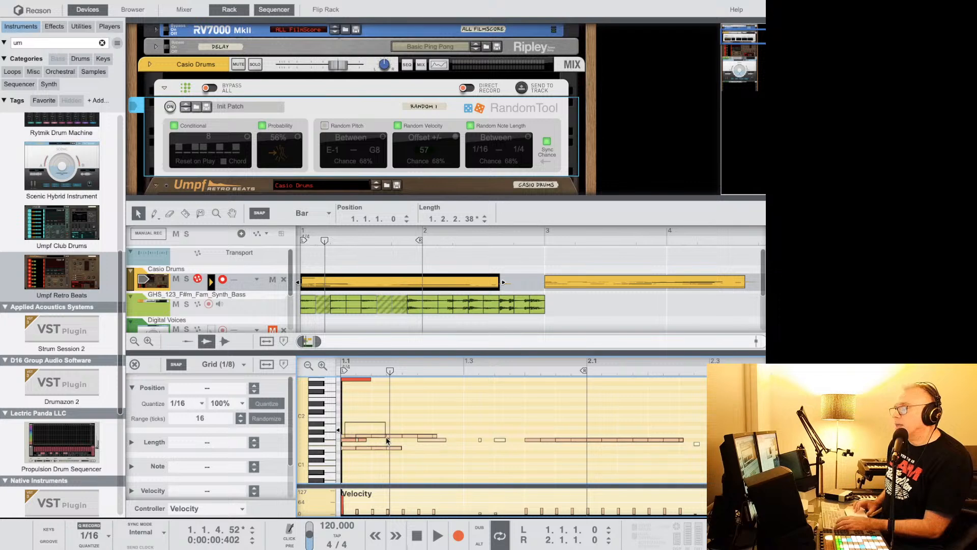
left_click_drag(445, 435, 441, 435)
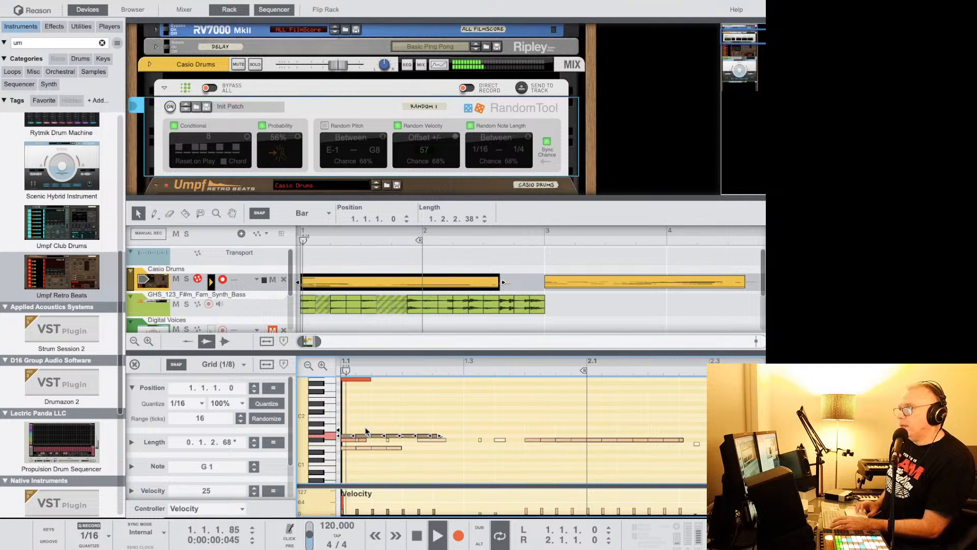
key("space")
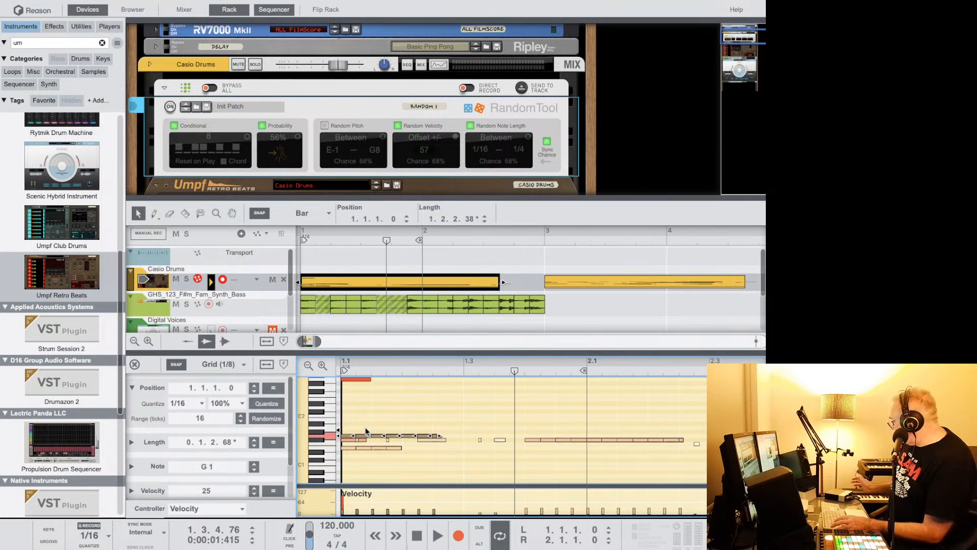
key("space")
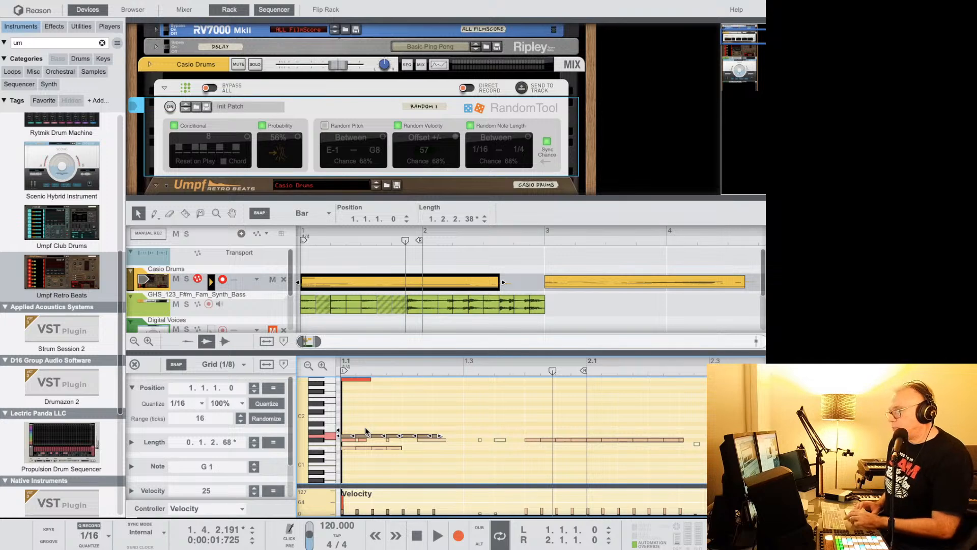
key("space")
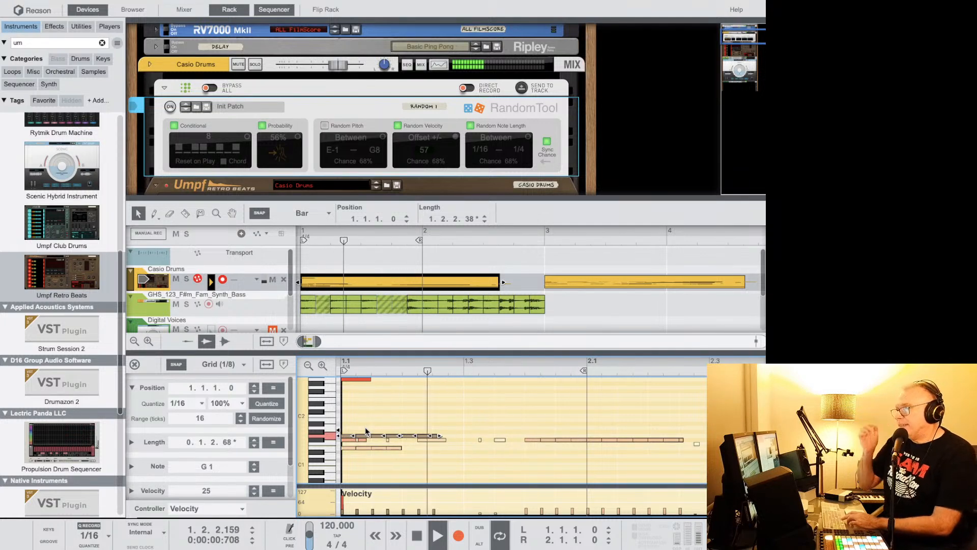
key("space")
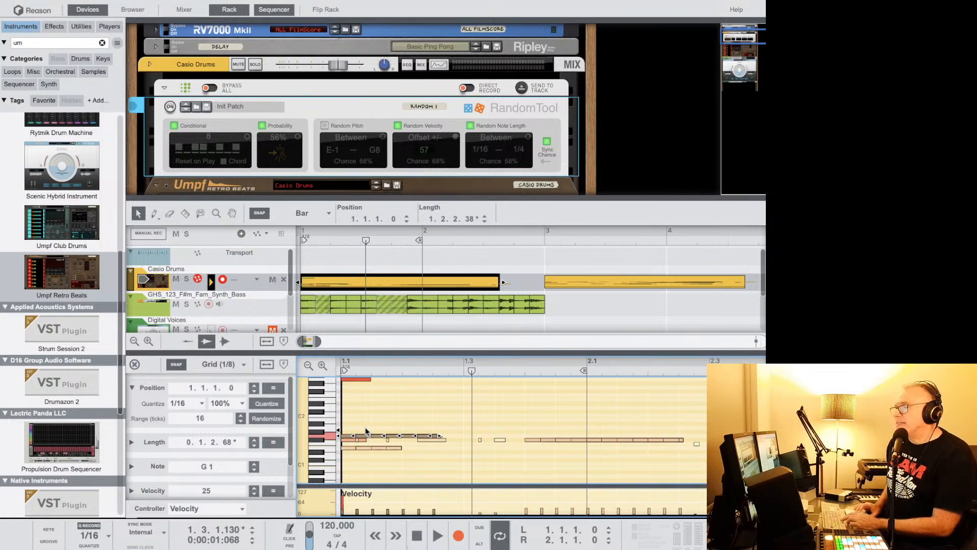
key("space")
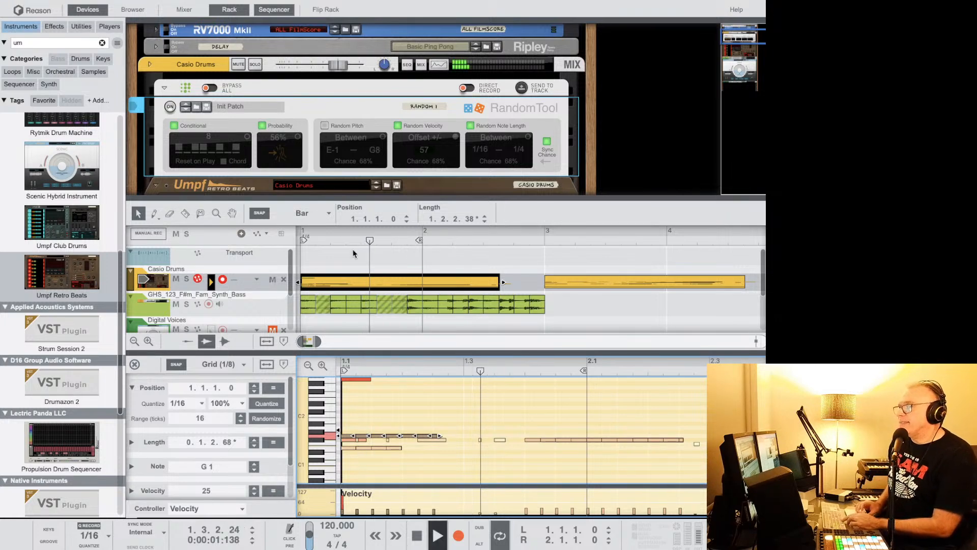
Turn RandomTool back on, set its Probability to 37%, and replay the loop to hear the result.
left_click(277, 134)
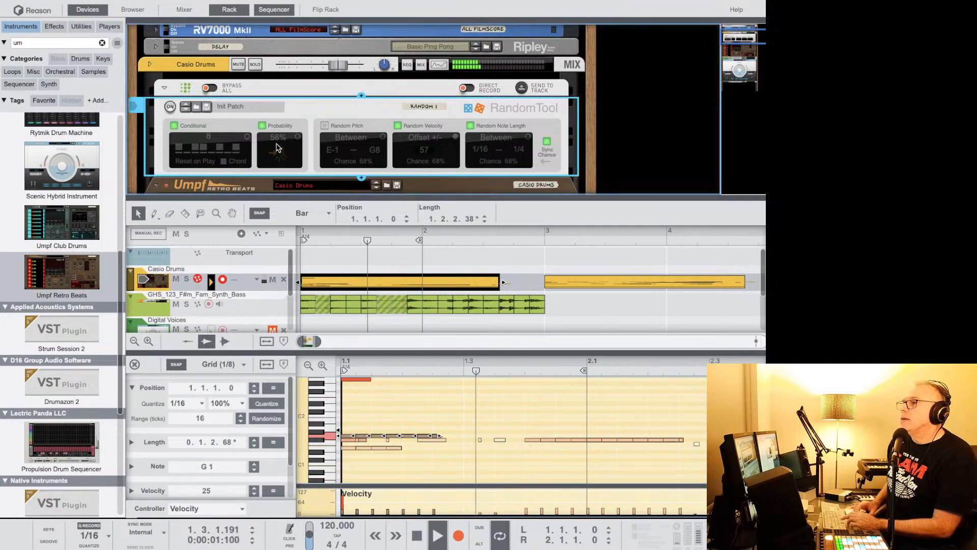
left_click(229, 124)
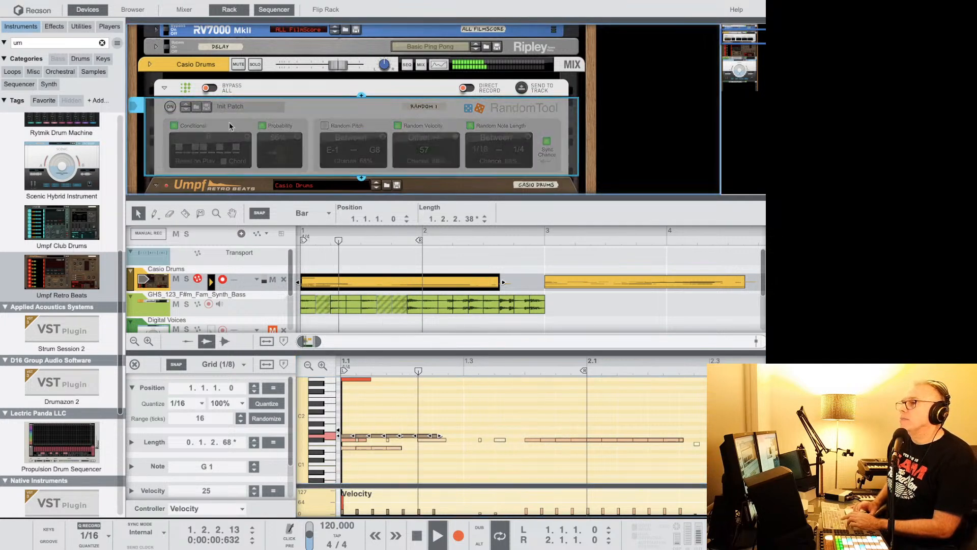
left_click(171, 107)
left_click_drag(279, 142, 279, 156)
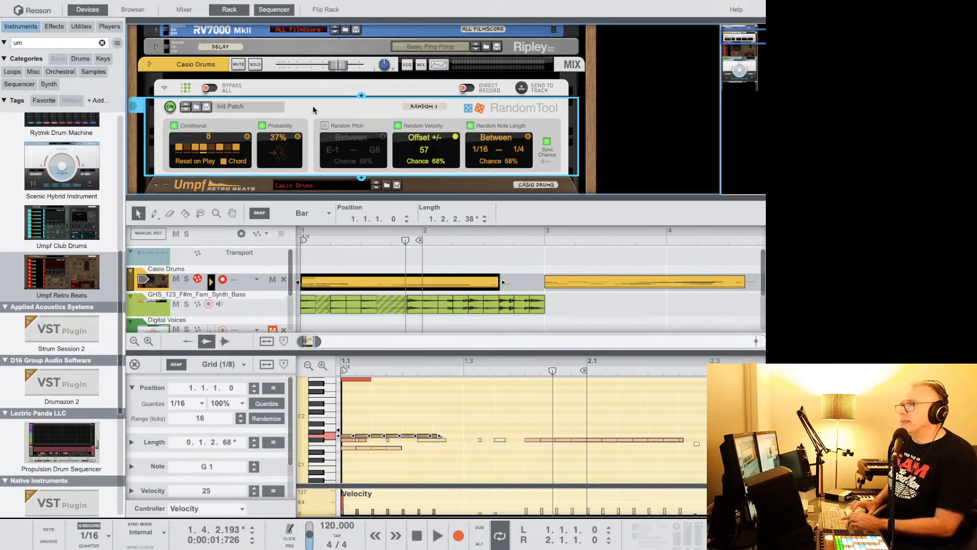
left_click(360, 96)
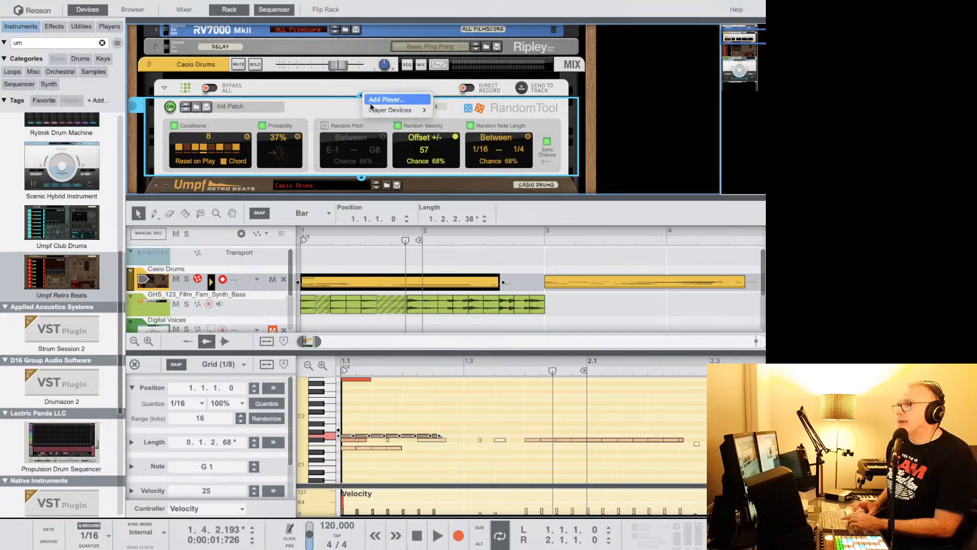
left_click(348, 101)
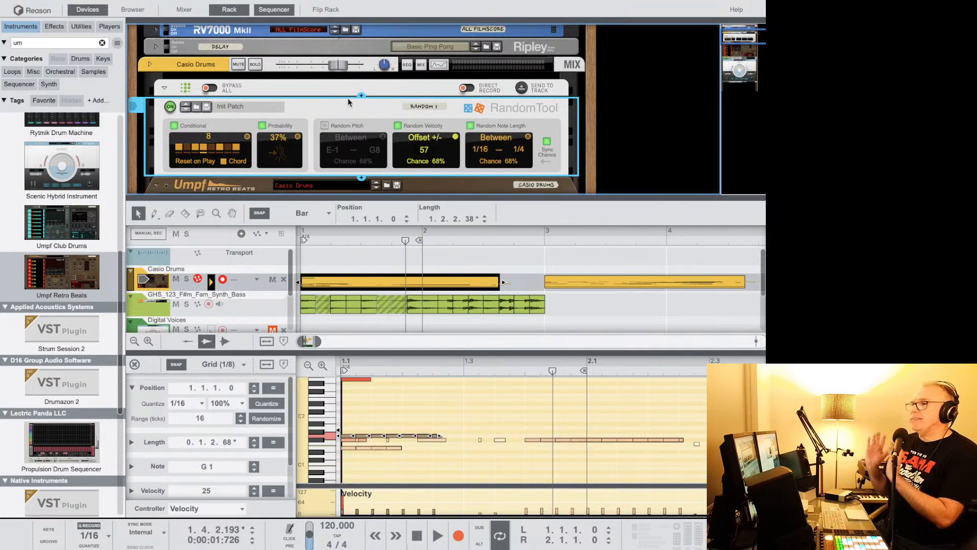
key("space")
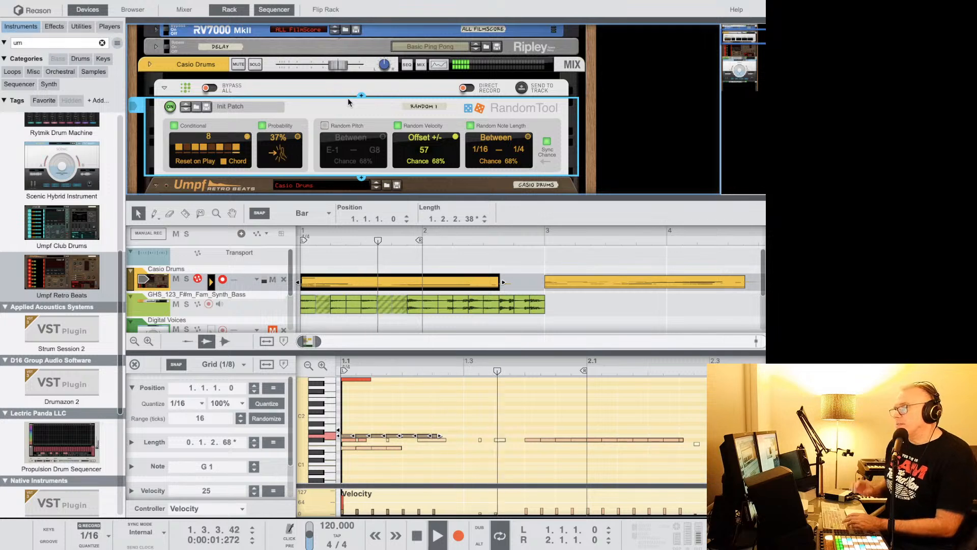
Close the note editor and solo the Casio Drums track to hear it alone, turning the solo off when done.
left_click(134, 363)
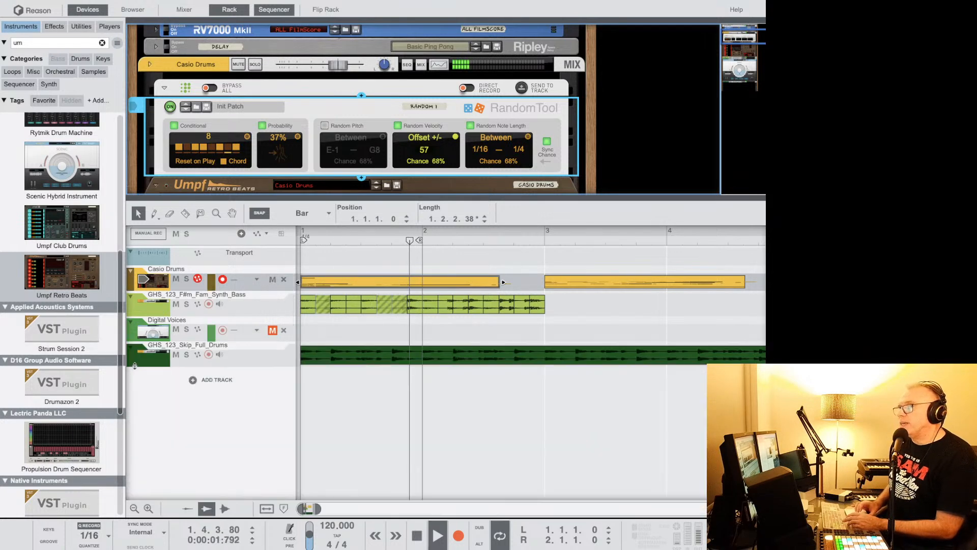
left_click(186, 279)
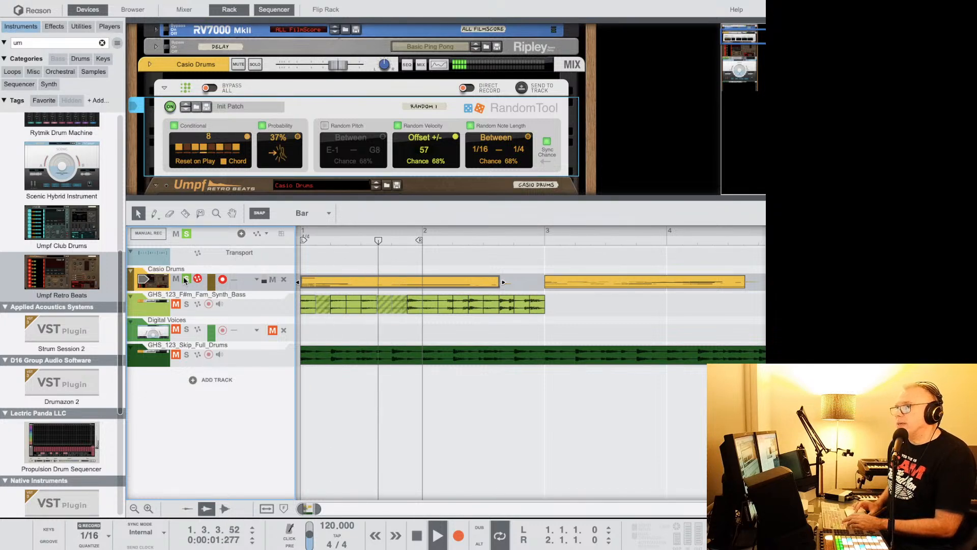
left_click(185, 279)
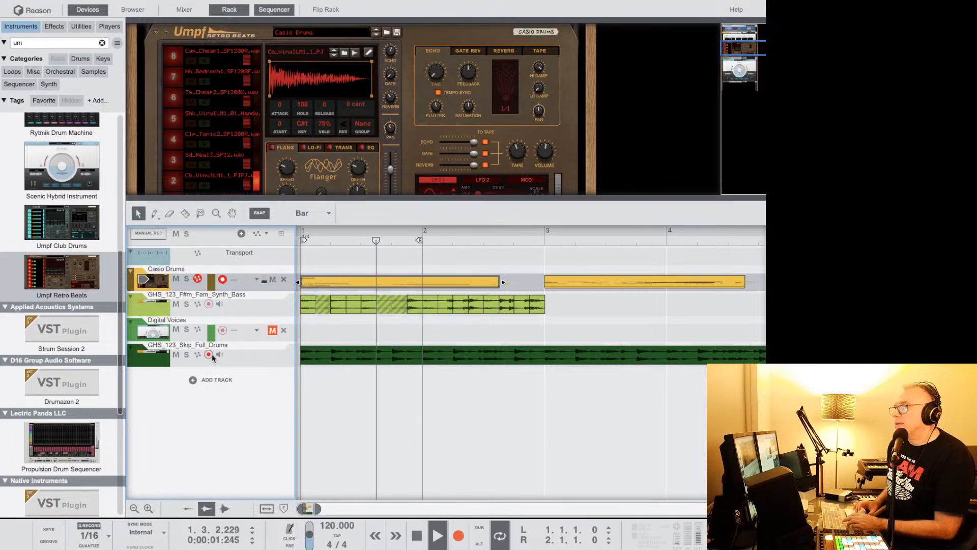
Reopen the first Casio Drums clip, delete the E1 notes at its very start, and play the loop.
double_click(315, 283)
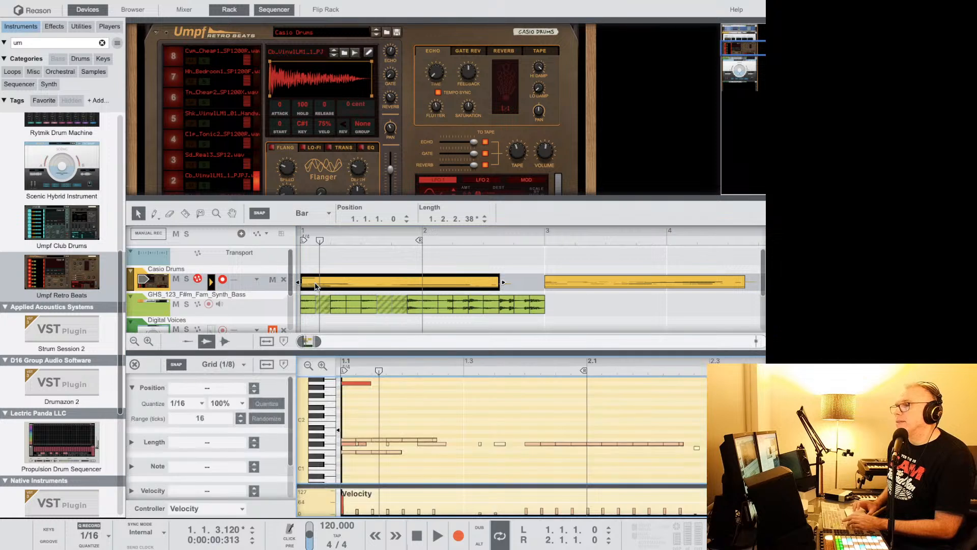
left_click(353, 452)
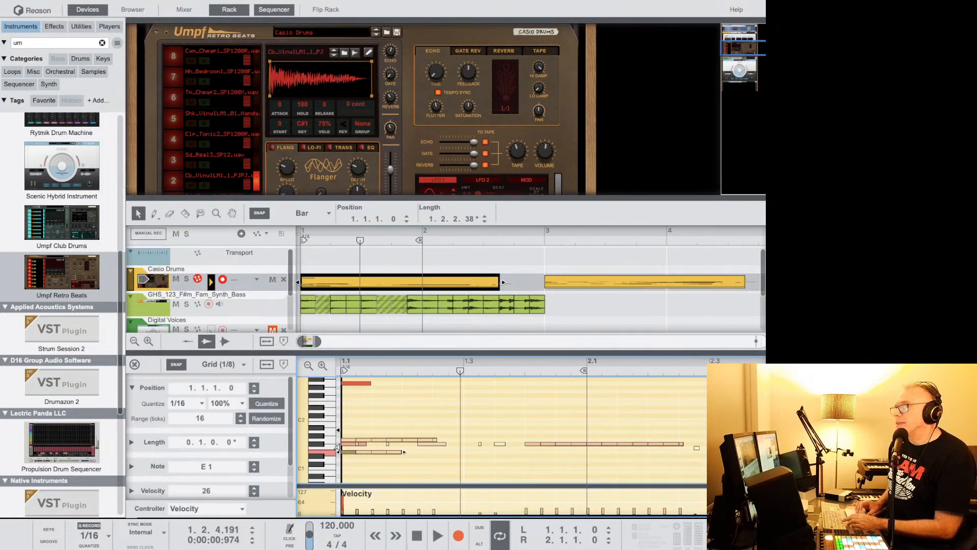
left_click(370, 458)
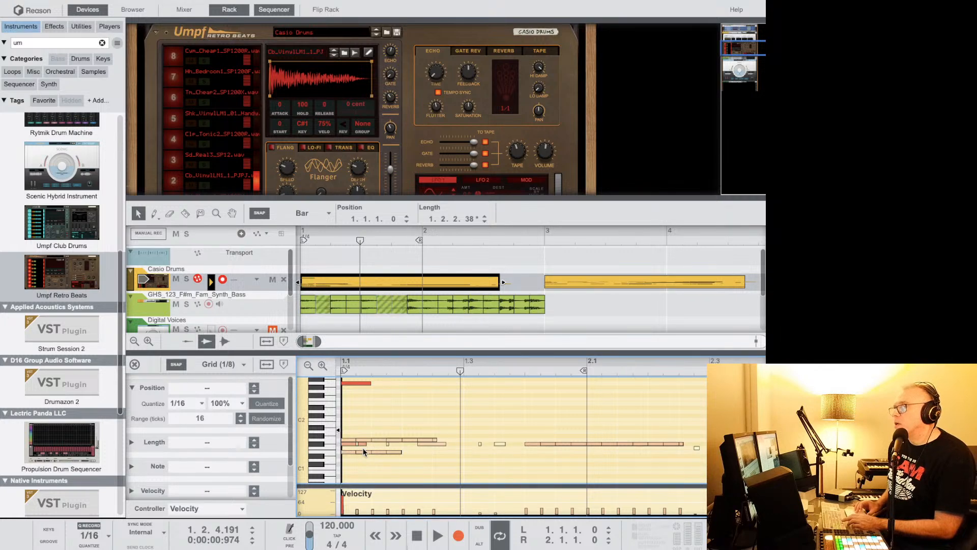
left_click(363, 452)
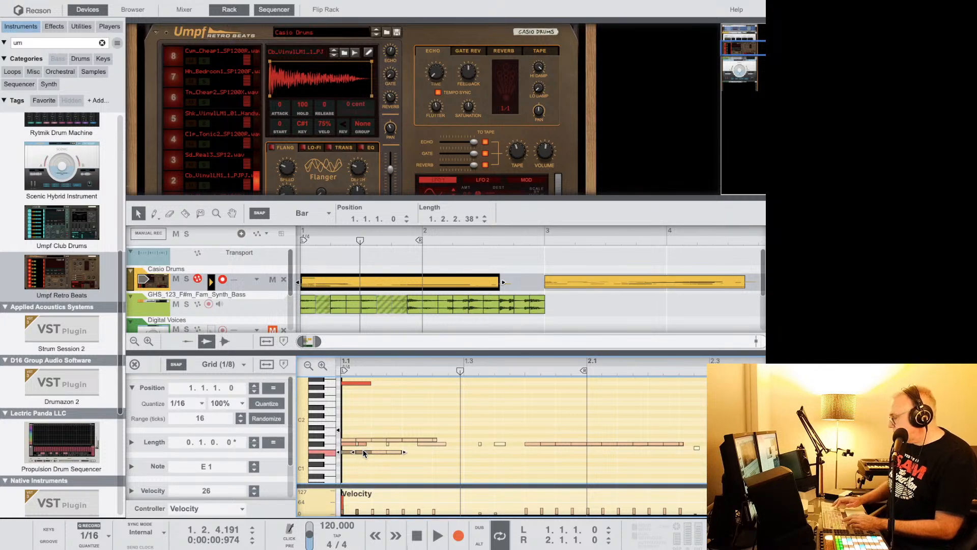
key("Delete")
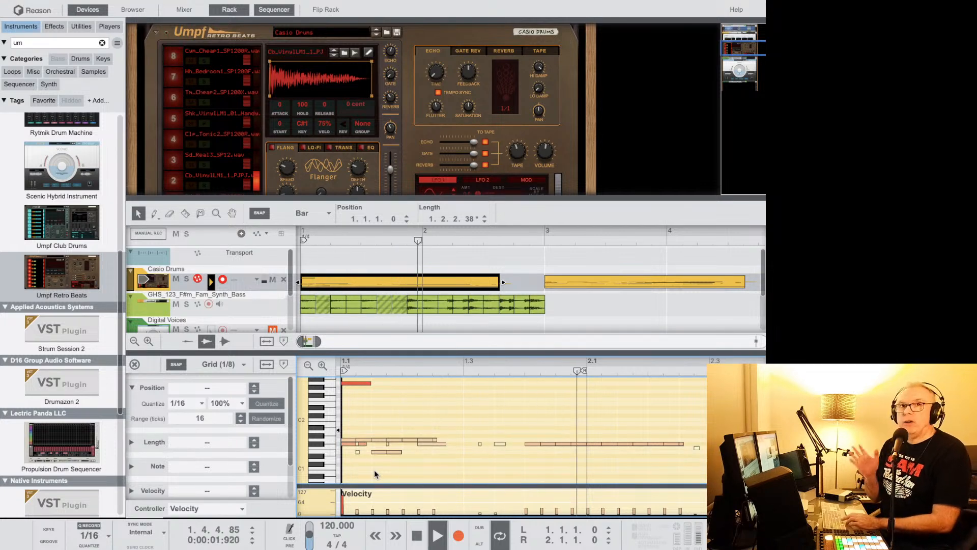
key("space")
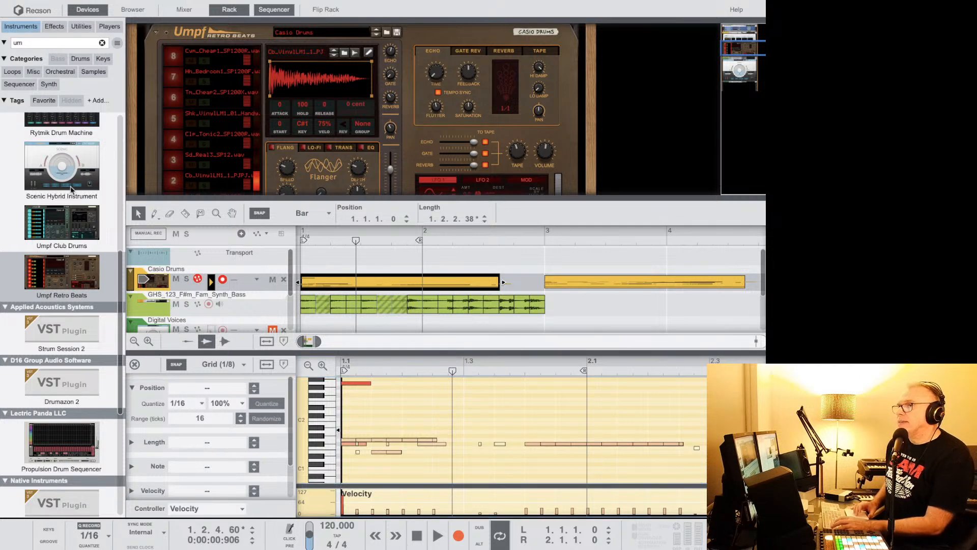
Duplicate the Casio Drums Umpf Retro Beats device together with its sequencer track.
scroll(111, 174, "down", 3)
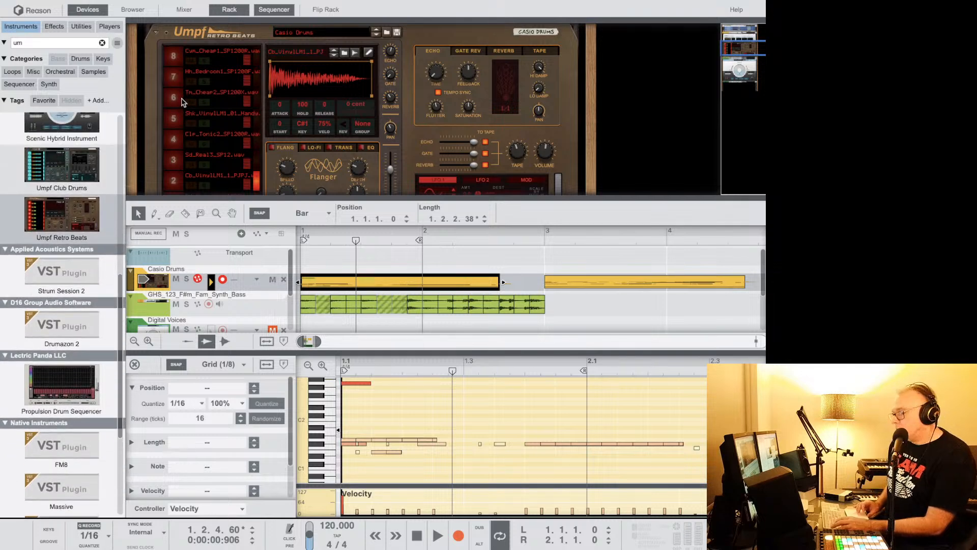
left_click(305, 168)
key("ctrl+d")
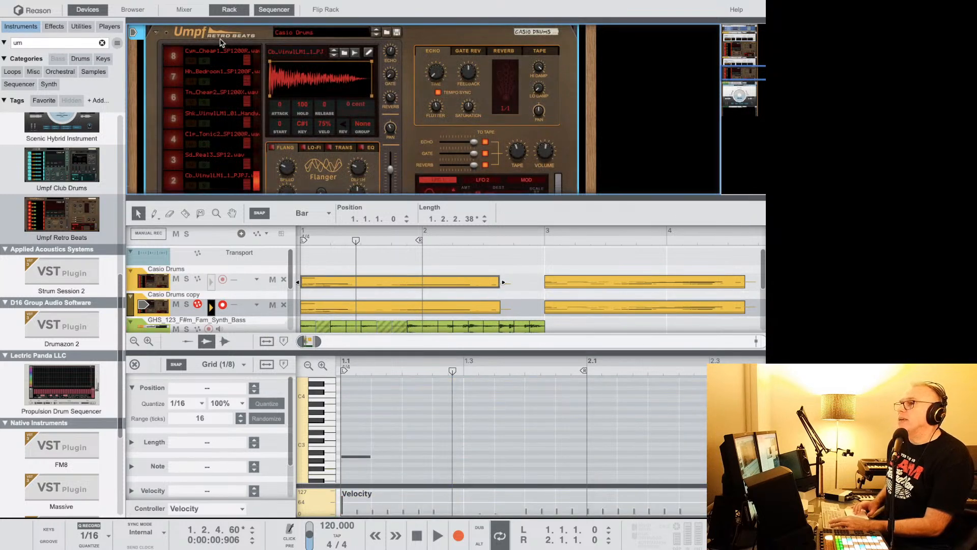
Open the patch browser, look through the relaxing patches favorites list and the User Tags entry, and close the browser without adding a tag.
left_click(148, 11)
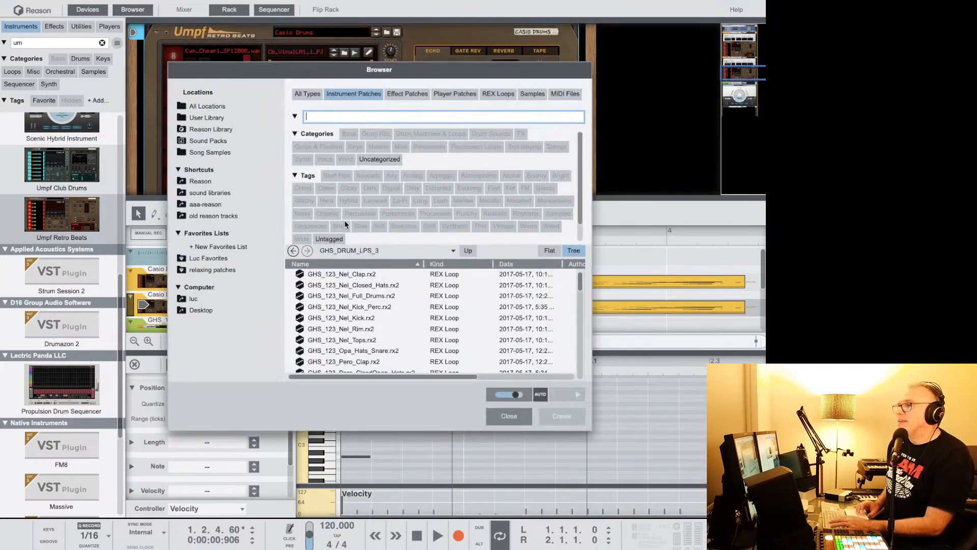
scroll(345, 224, "down", 1)
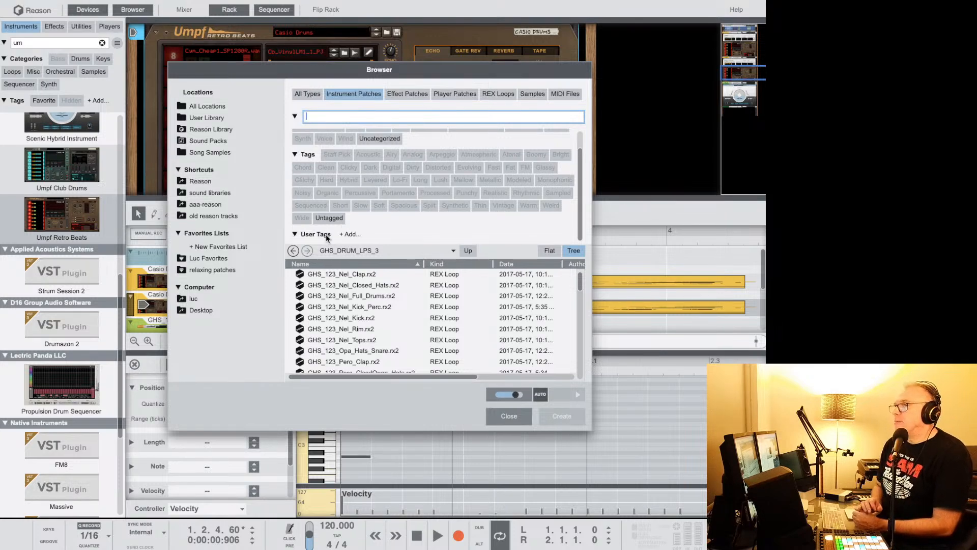
left_click(215, 270)
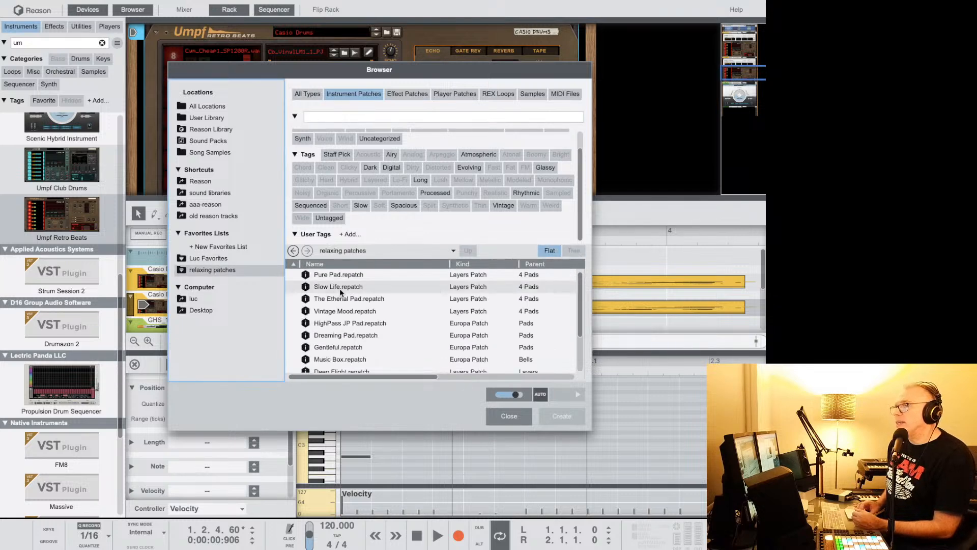
scroll(347, 298, "down", 2)
scroll(348, 298, "up", 2)
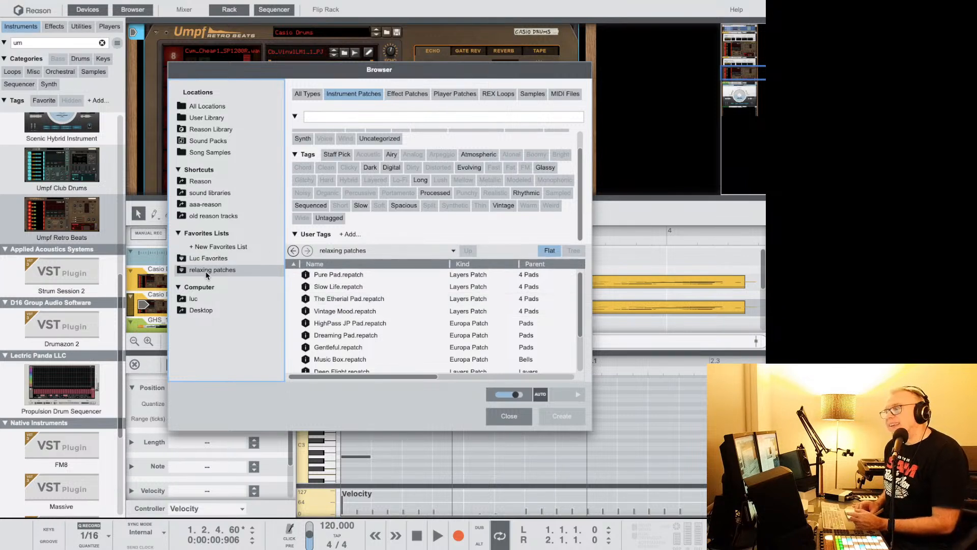
left_click(351, 234)
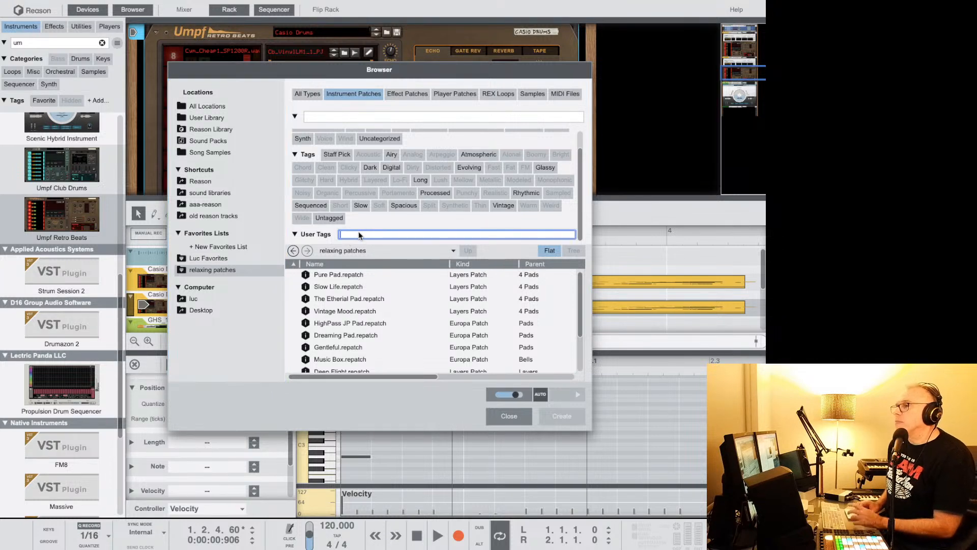
left_click(370, 224)
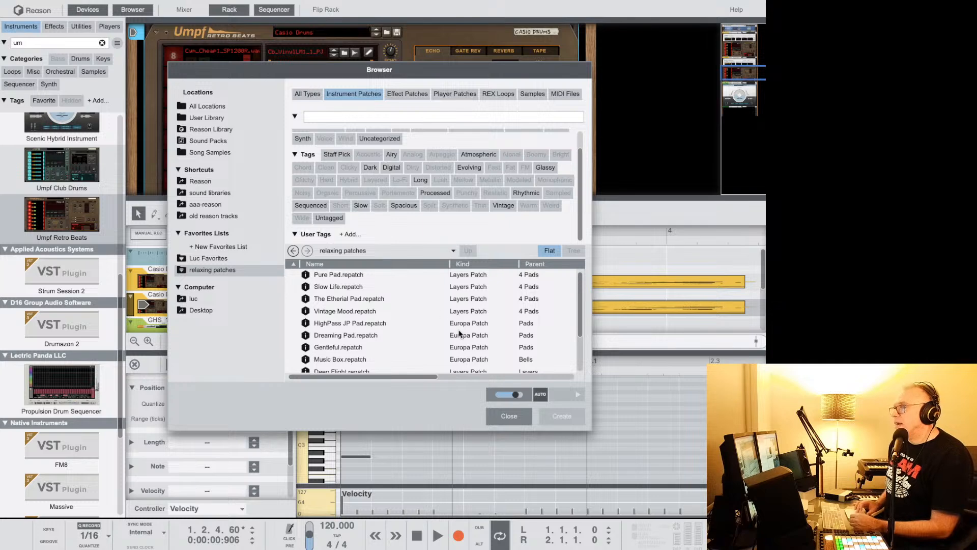
left_click(495, 410)
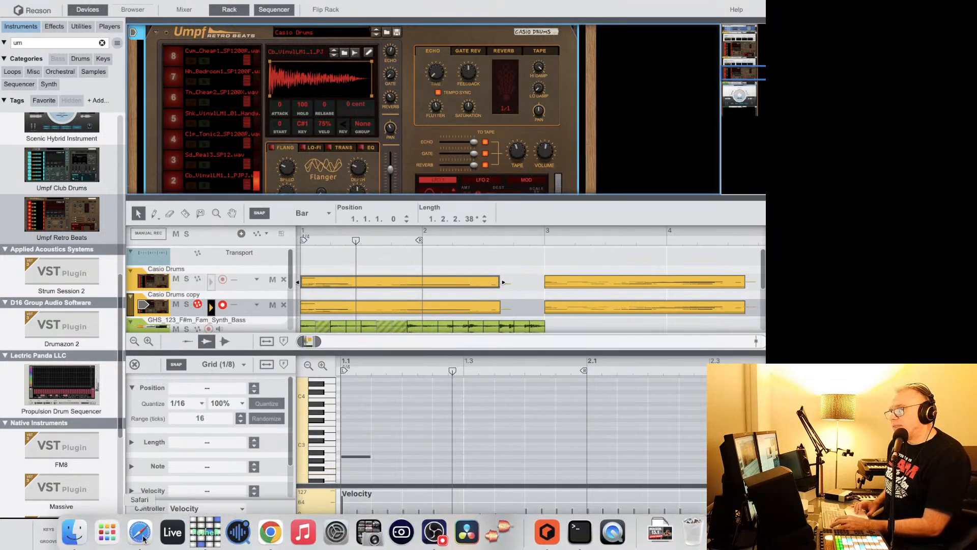
Switch to Safari and look over the Note Tool overview in the Reason 13.1 Operation Manual.
left_click(139, 532)
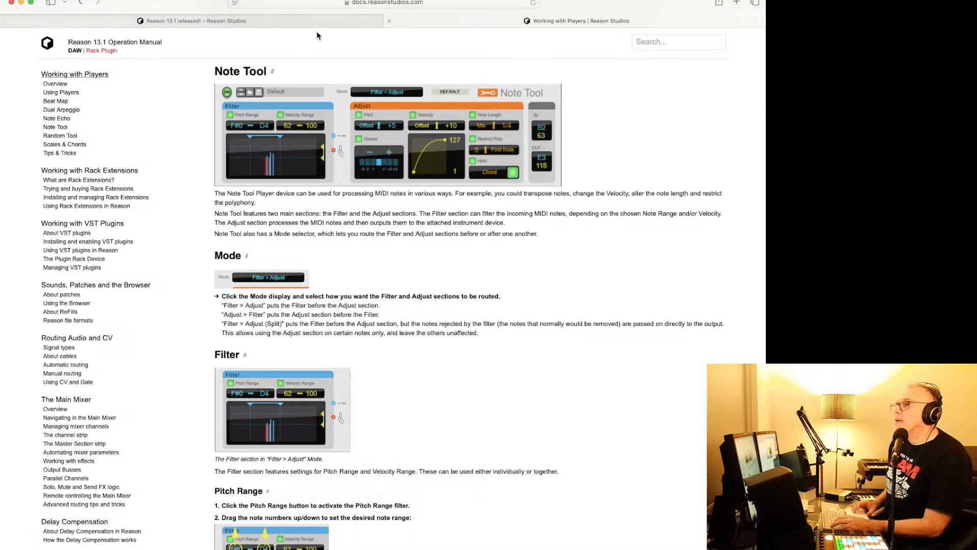
mouse_move(303, 23)
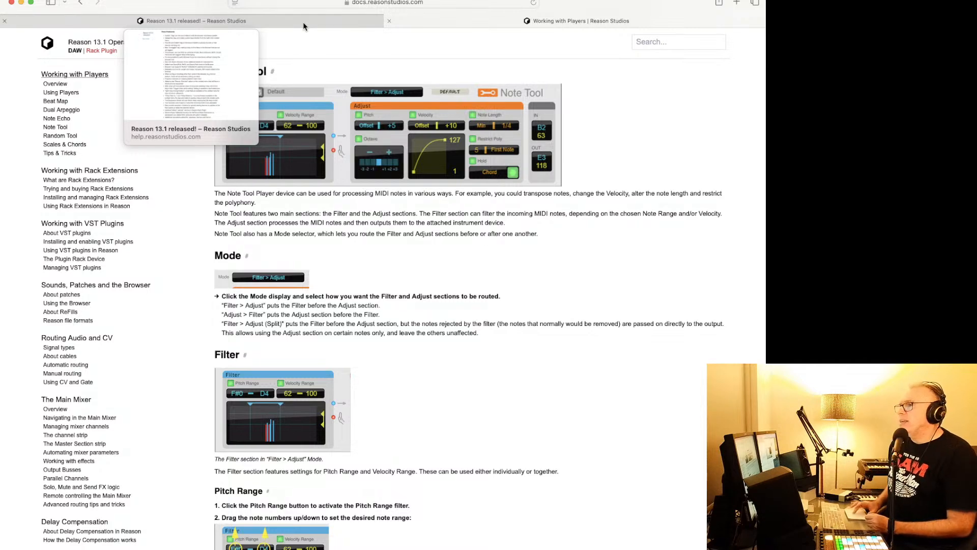
scroll(302, 65, "up", 2)
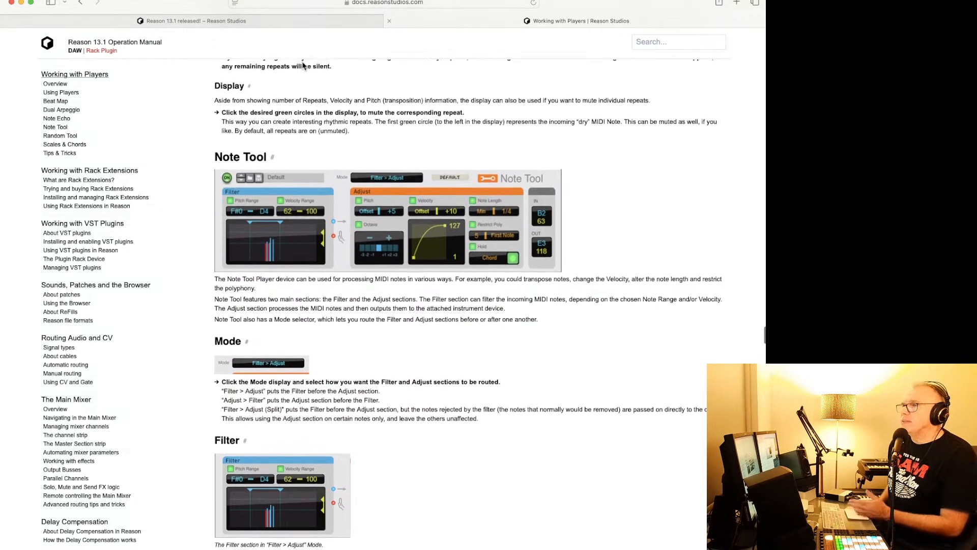
scroll(303, 65, "down", 1)
scroll(302, 65, "up", 1)
scroll(303, 65, "down", 1)
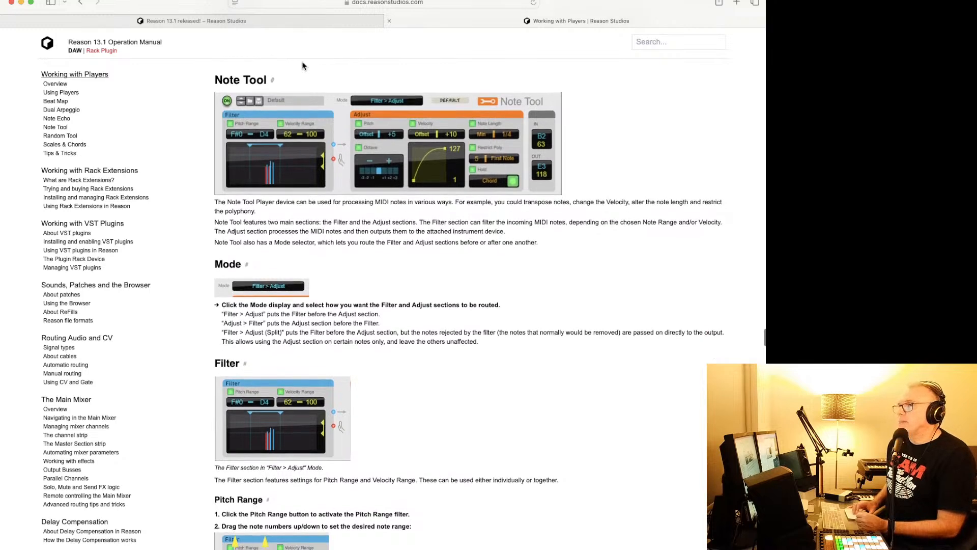
Read through the manual's Note Tool settings, from Mode and the Filter ranges to the Adjust parameters.
scroll(309, 200, "down", 8)
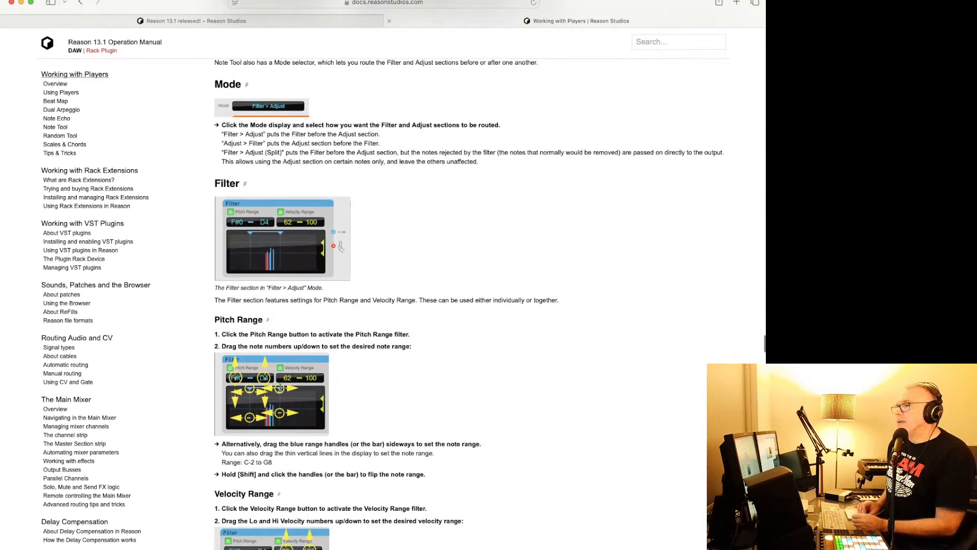
scroll(280, 388, "down", 7)
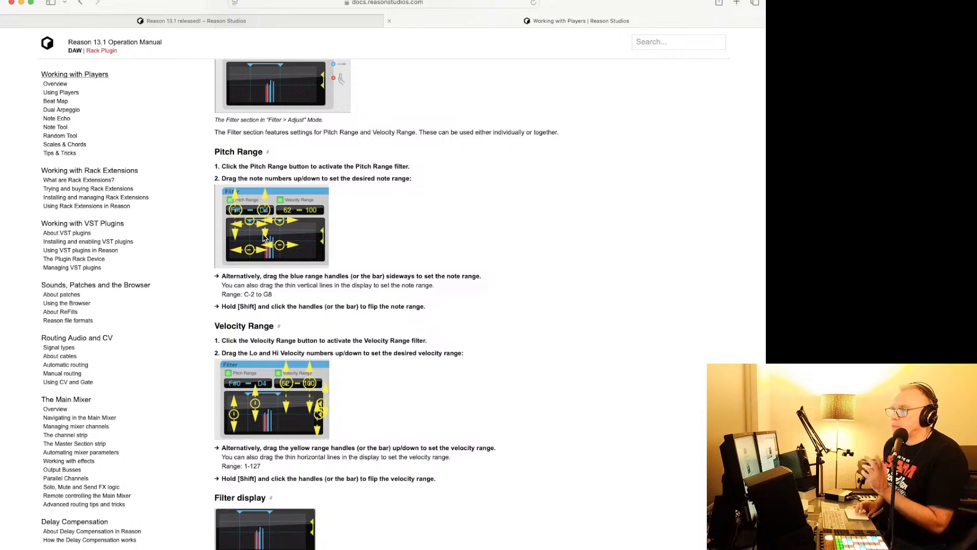
scroll(265, 237, "down", 2)
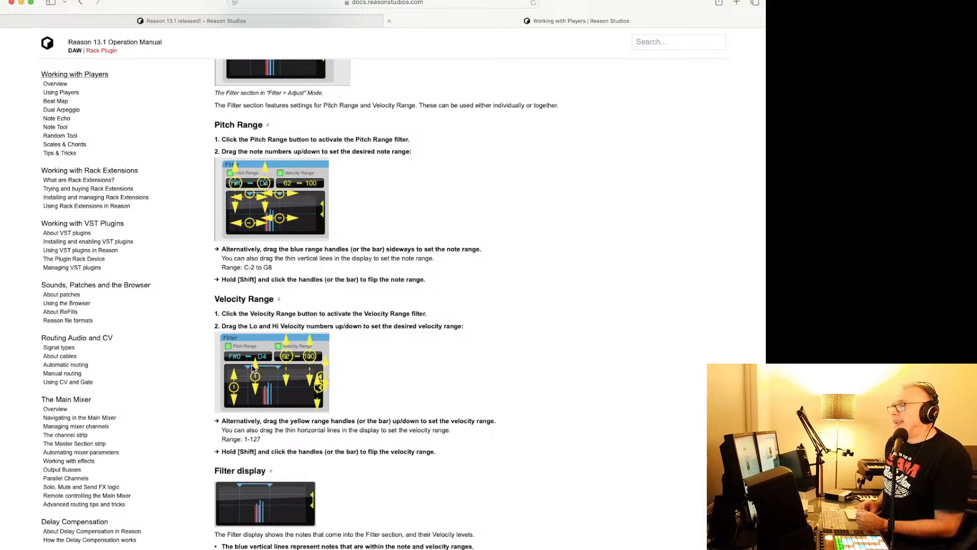
scroll(253, 368, "down", 8)
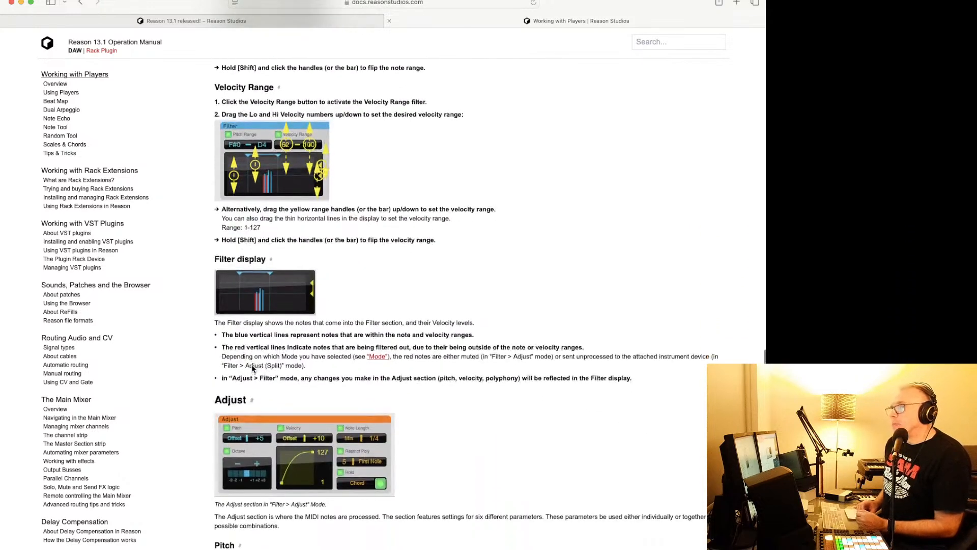
scroll(257, 339, "down", 2)
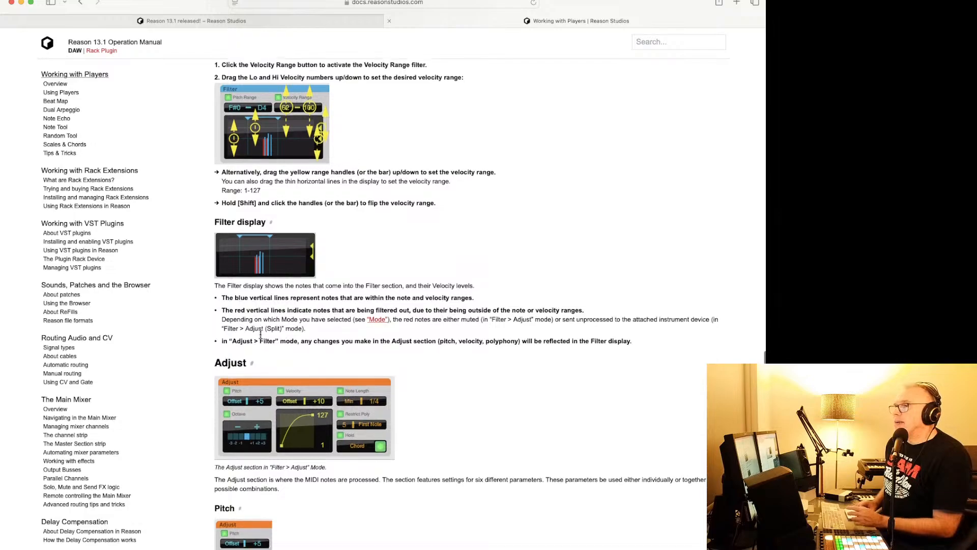
scroll(261, 334, "down", 8)
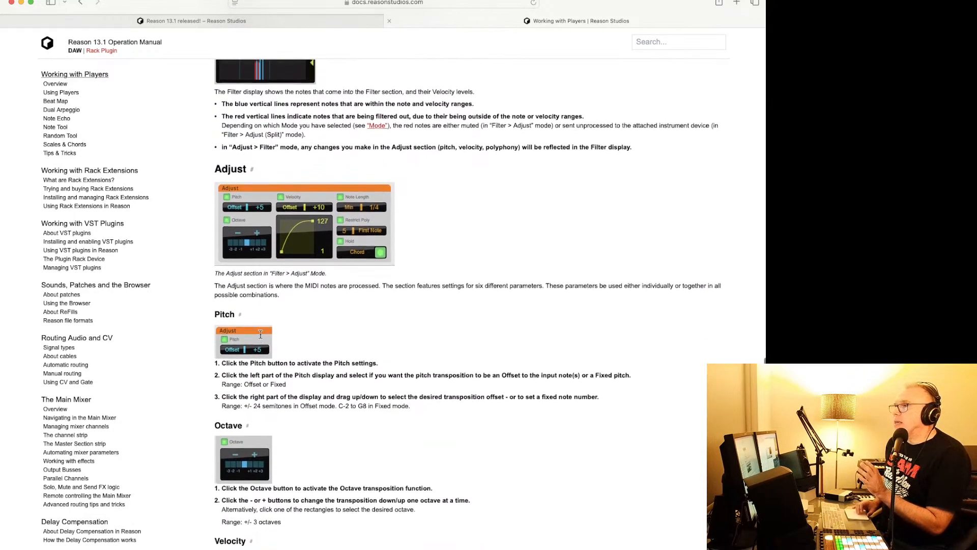
scroll(260, 334, "down", 20)
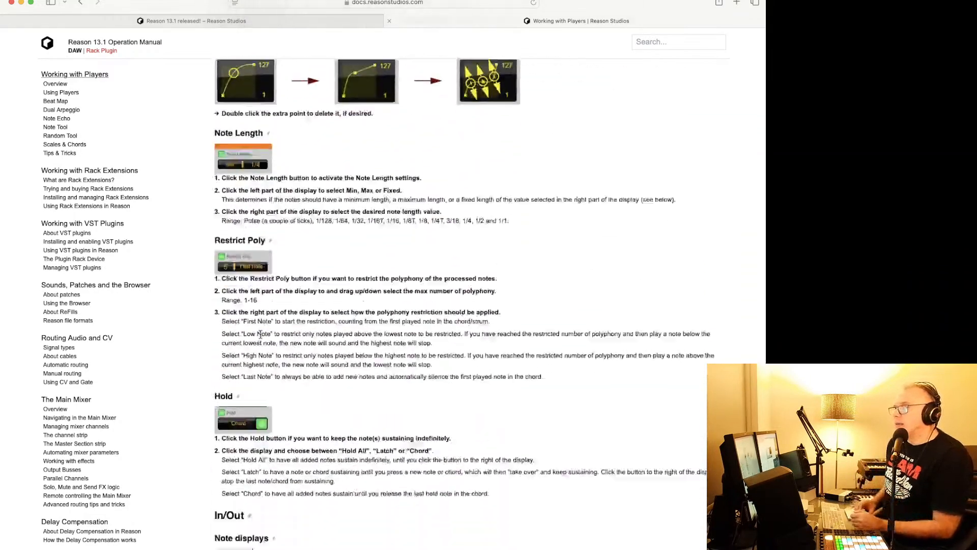
Review the Random Tool chapter of the manual, covering Conditional, Probability, the random functions, Sync Chance and CV.
scroll(260, 334, "down", 20)
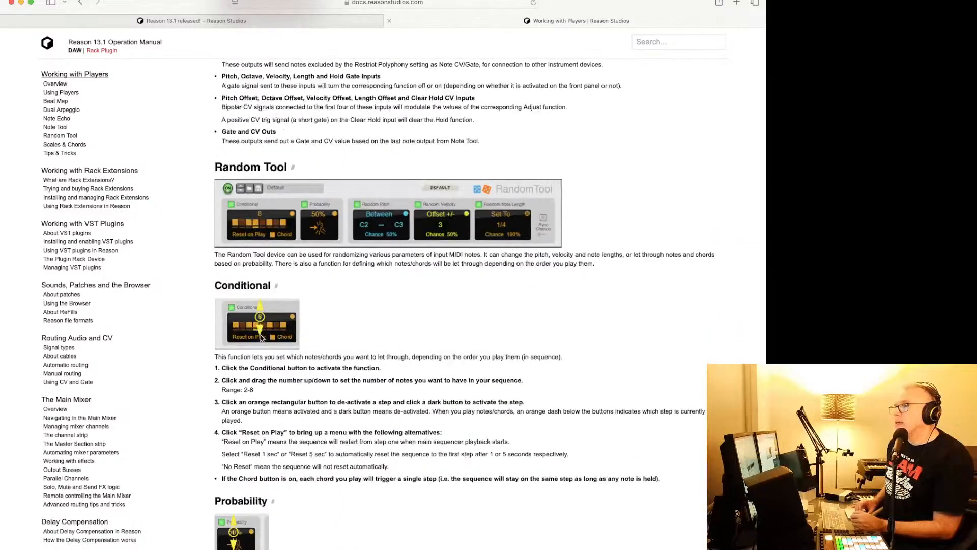
scroll(260, 338, "down", 20)
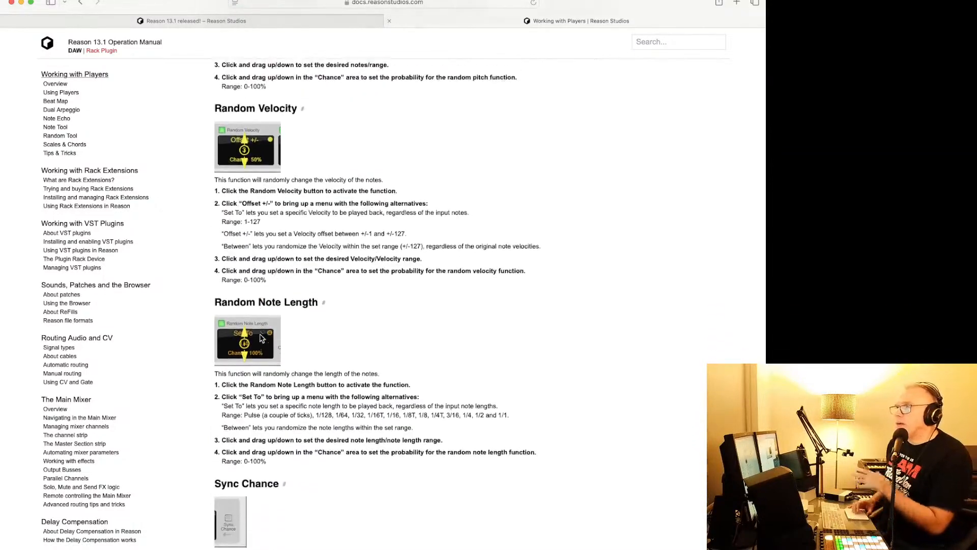
scroll(260, 337, "down", 12)
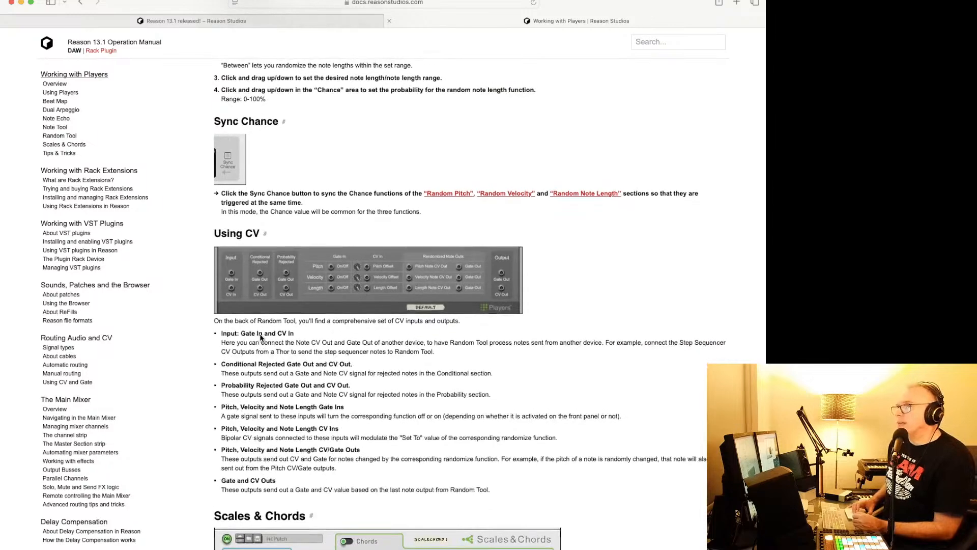
scroll(260, 336, "up", 20)
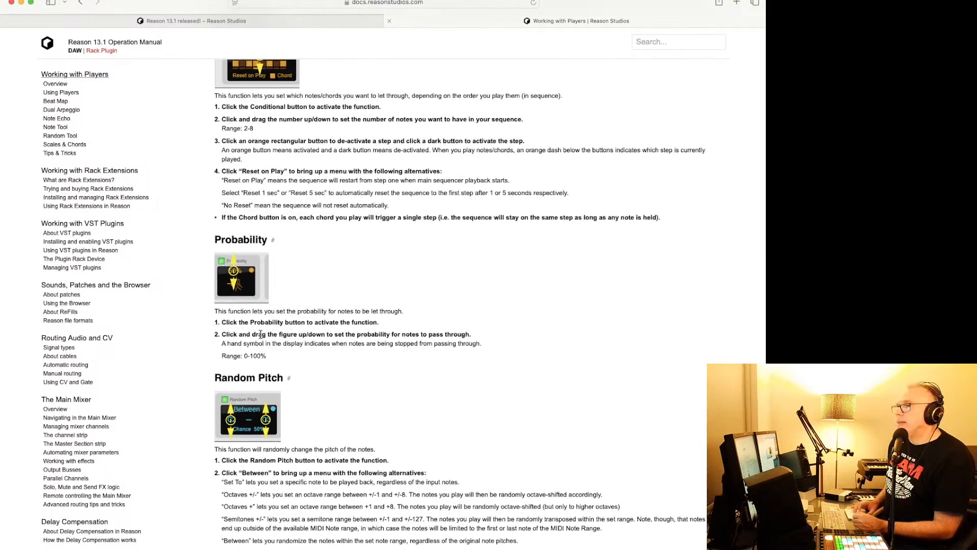
scroll(260, 334, "up", 5)
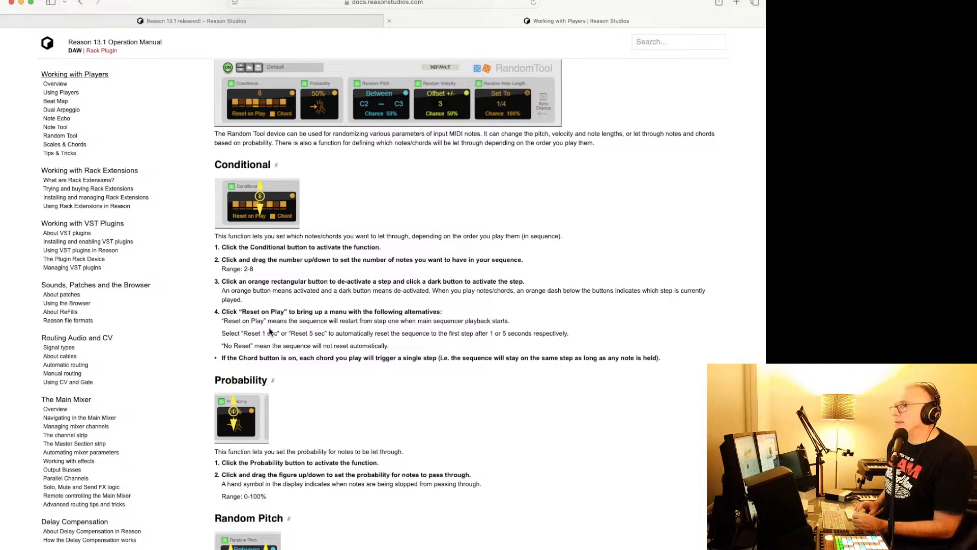
Look over the New Features list in the Reason 13.1 release notes and switch back to Reason.
left_click(282, 19)
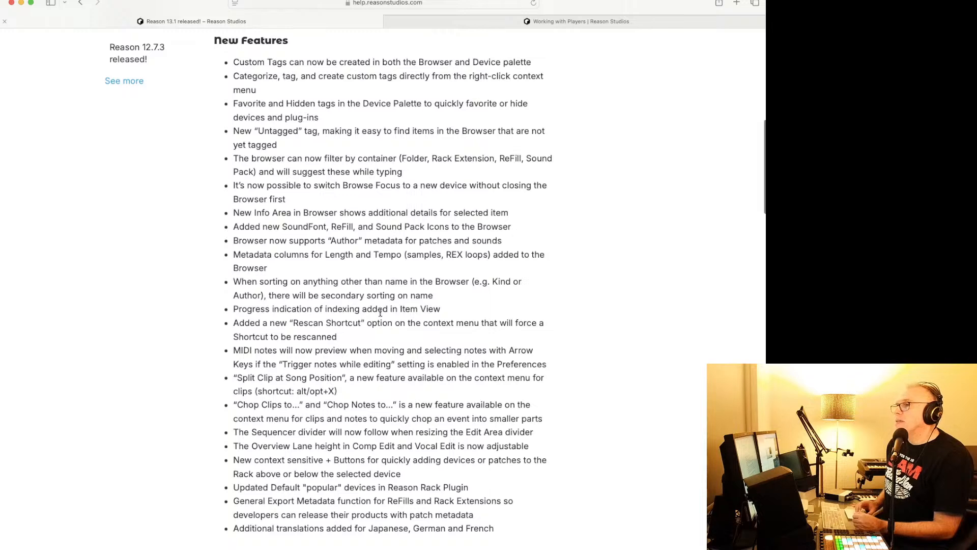
scroll(380, 311, "up", 1)
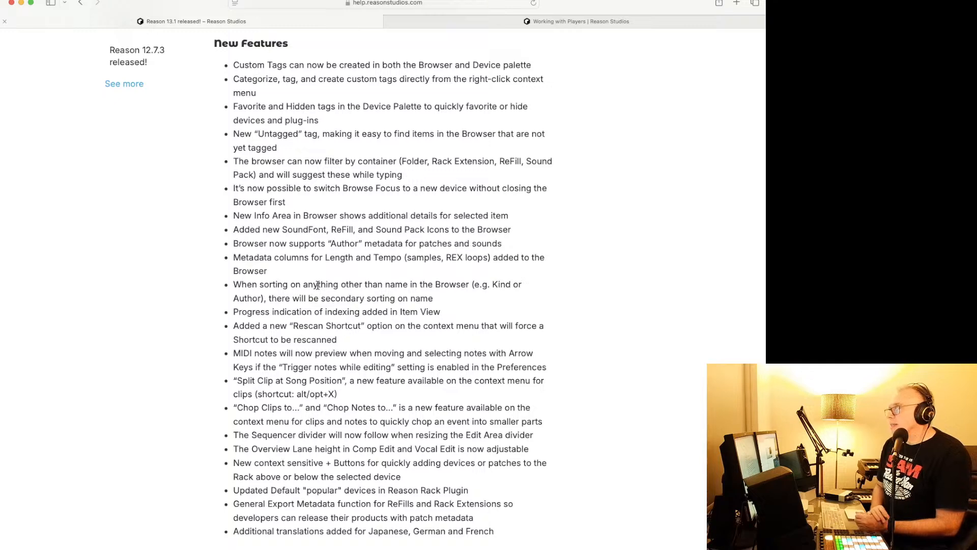
key("super+Tab")
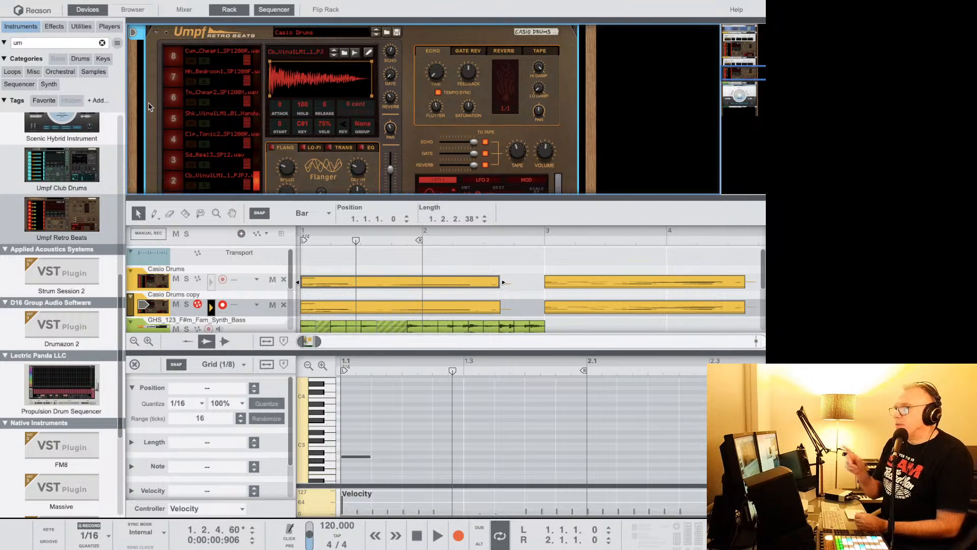
Load the Drummer Variation patch into the Casio Drums RandomTool and audition the loop.
scroll(230, 80, "up", 3)
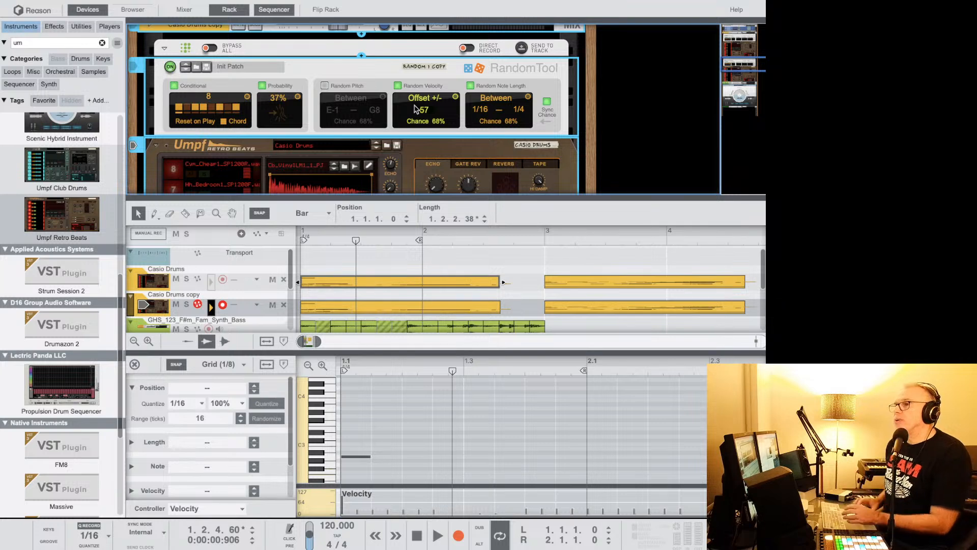
left_click(262, 66)
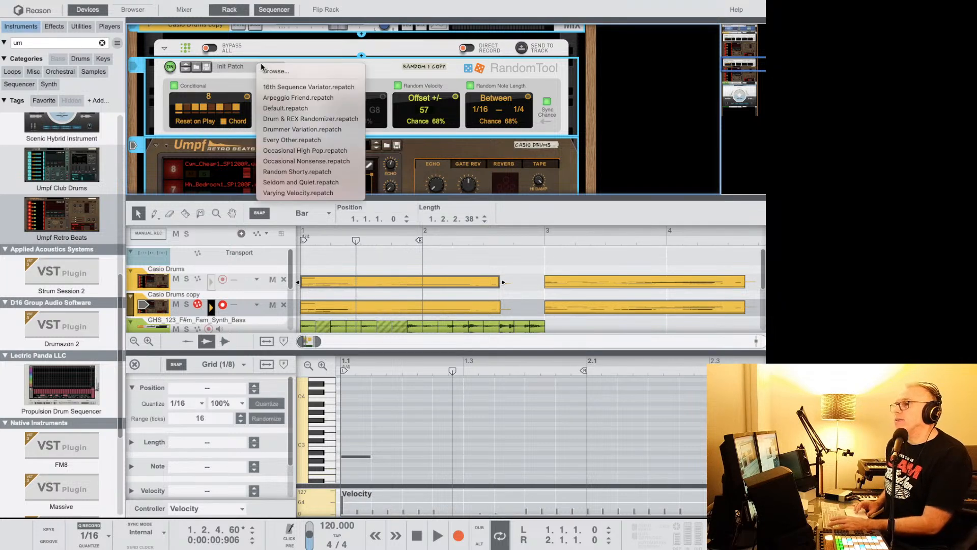
left_click(301, 129)
key("space")
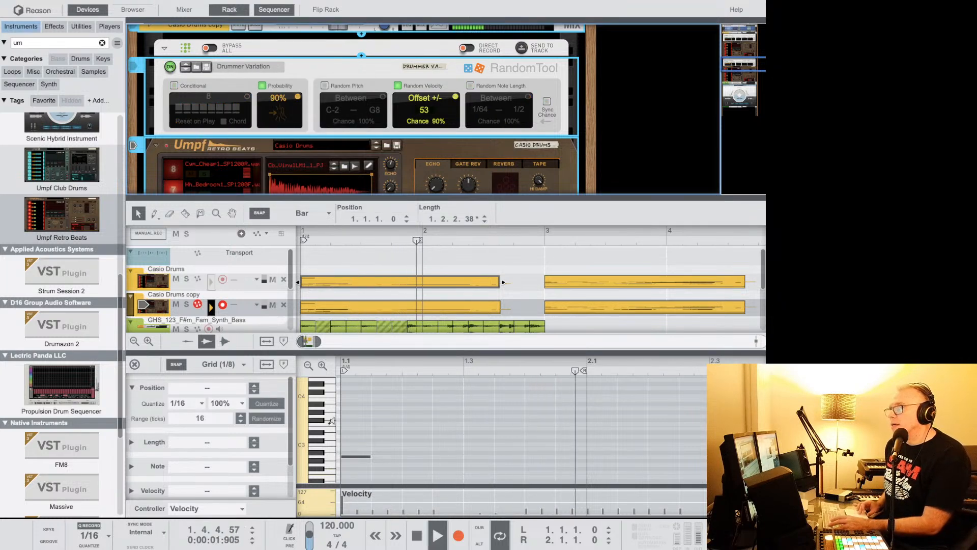
key("space")
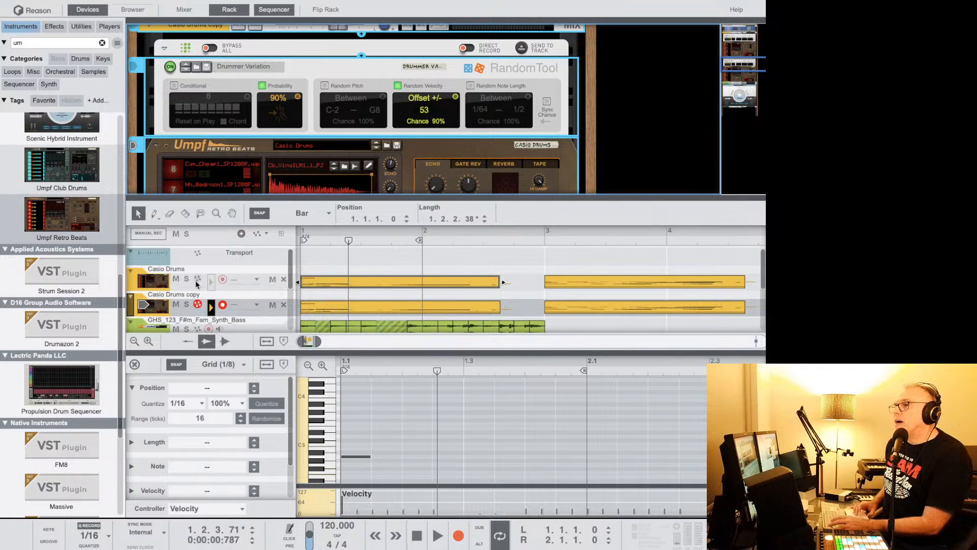
Solo the Casio Drums track and load the Every Other patch into its RandomTool during playback.
left_click(187, 279)
key("space")
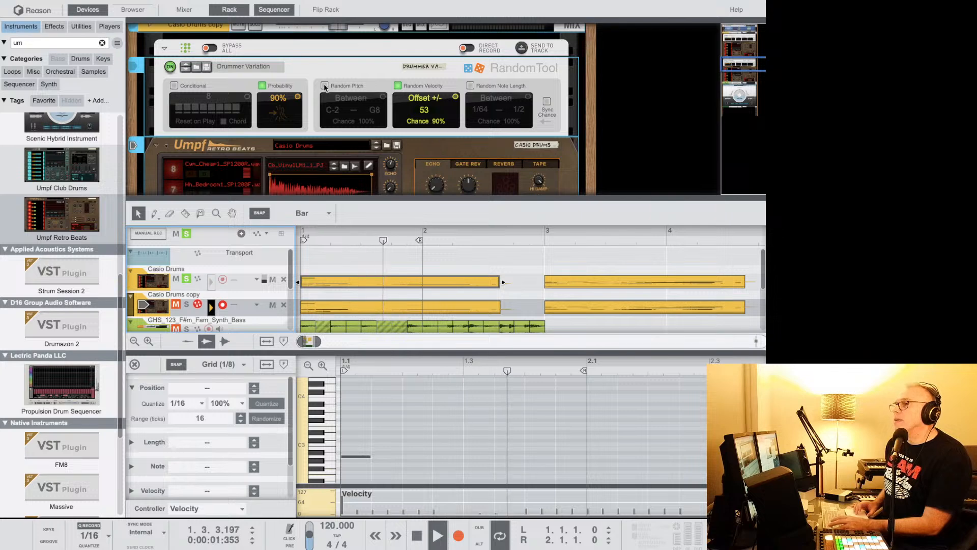
left_click(256, 67)
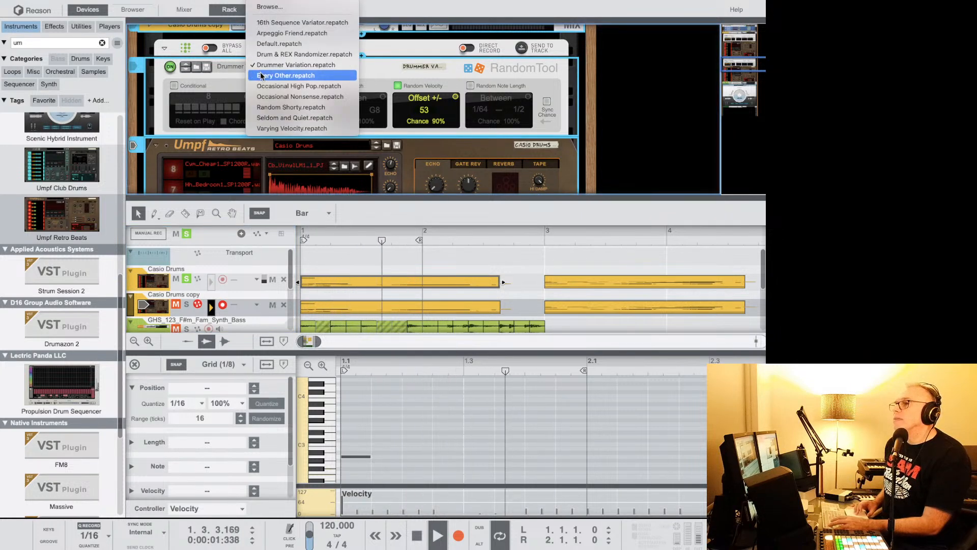
left_click(261, 76)
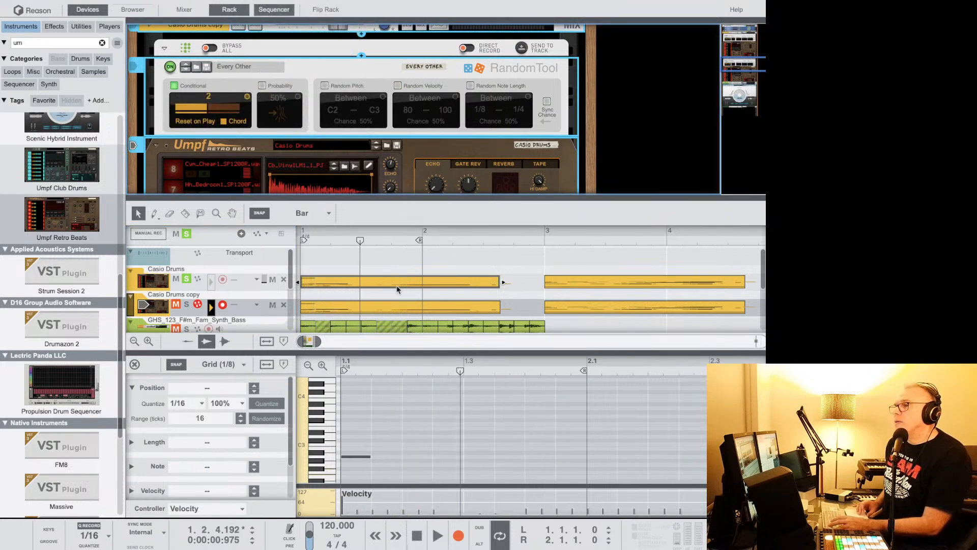
In the first Casio Drums clip, delete the lowest row of notes and the A2 note at the start, auditioning the loop.
left_click(349, 285)
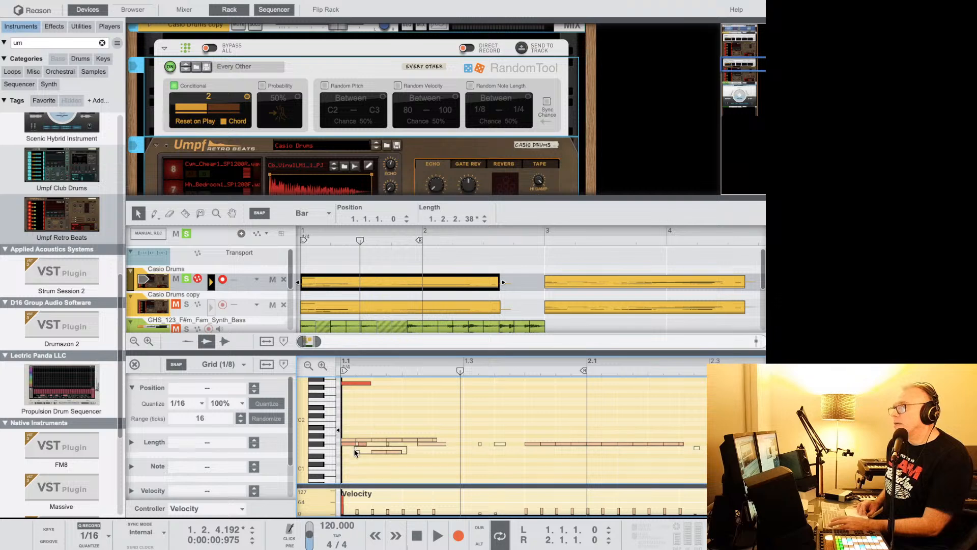
left_click(356, 451)
key("Delete")
key("space")
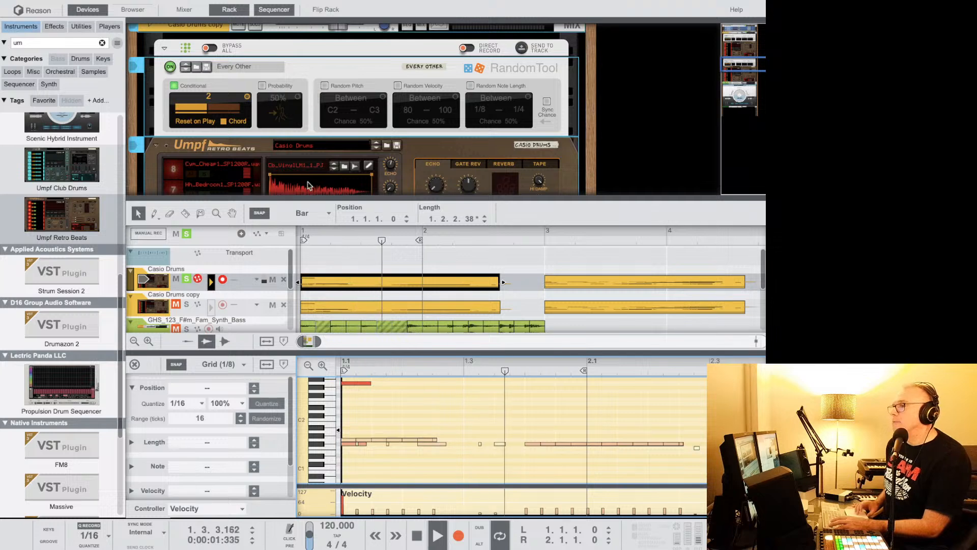
key("space")
left_click(348, 385)
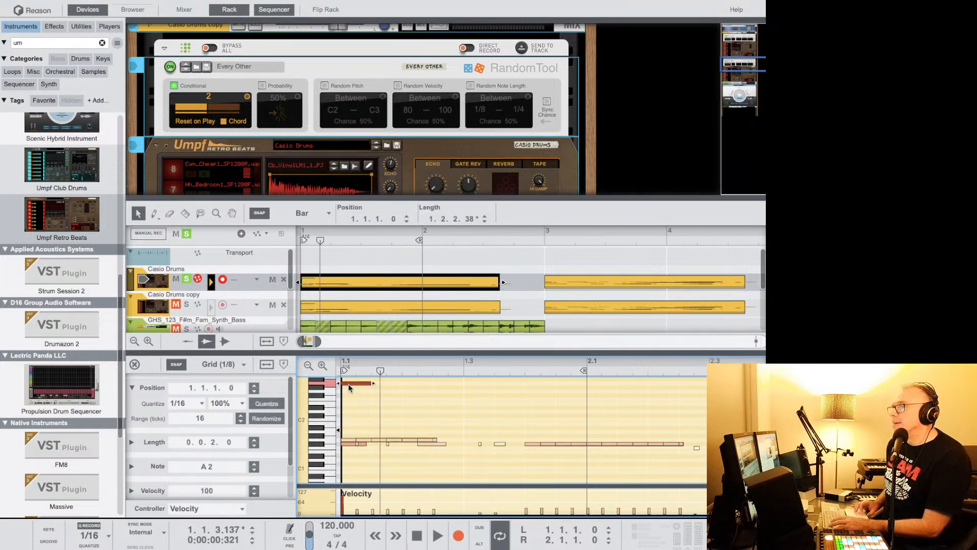
key("Delete")
key("space")
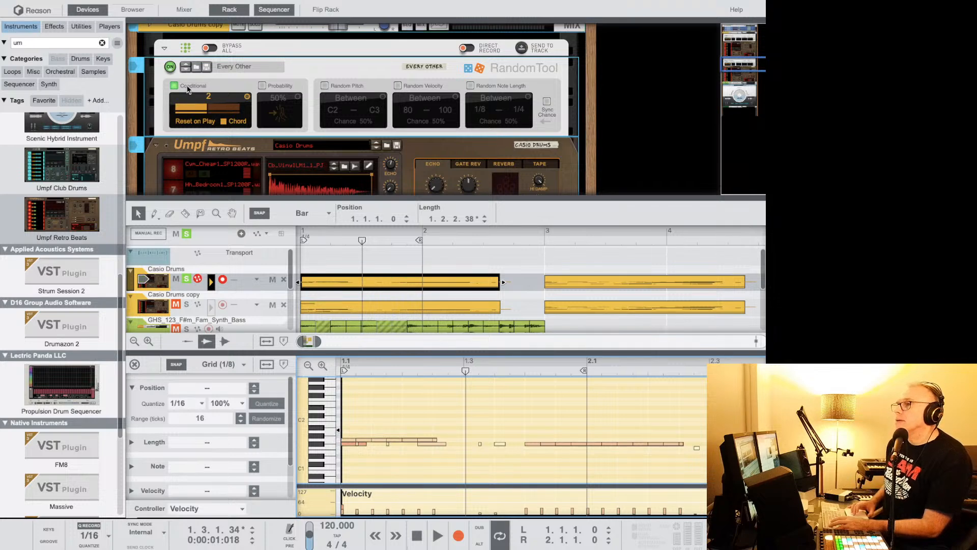
Switch RandomTool off and delete all G1 notes from the first Casio Drums clip.
left_click(169, 67)
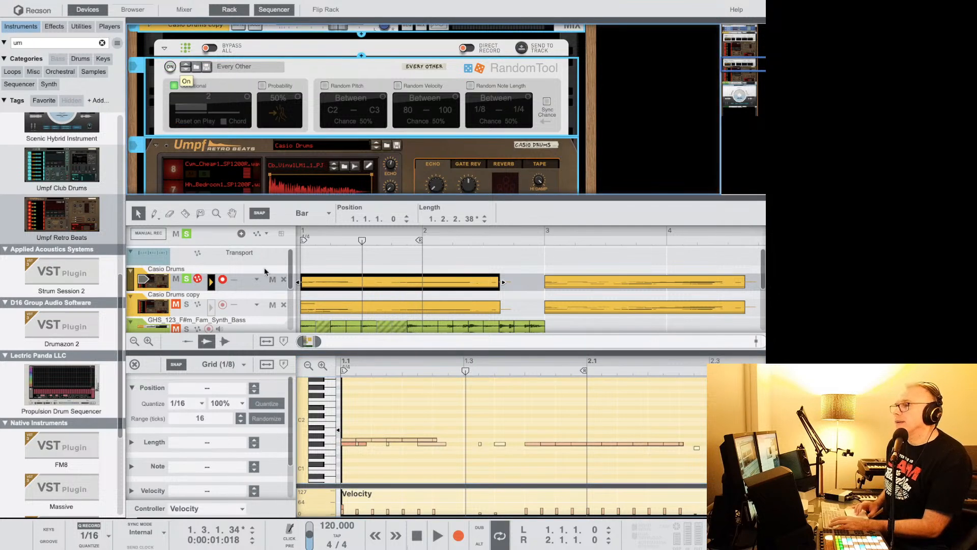
left_click(328, 442)
left_click(330, 442)
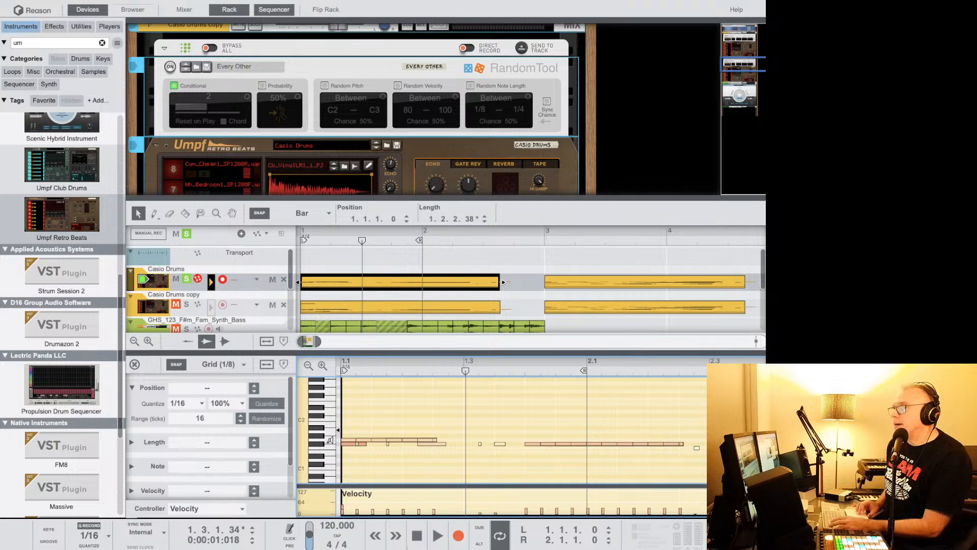
left_click(330, 439)
left_click(331, 438)
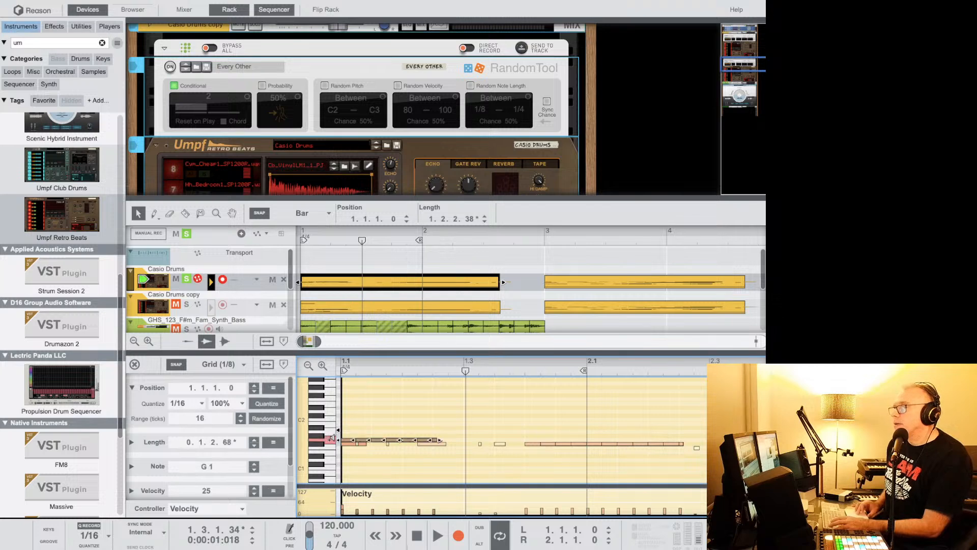
left_click(372, 405)
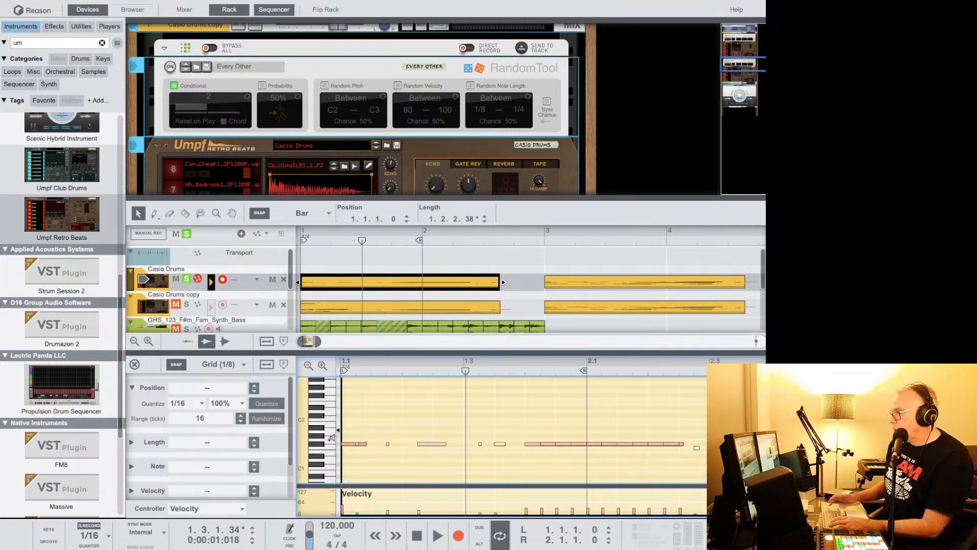
Play the loop, switch RandomTool back on, and enable its Probability, Random Pitch and Random Velocity functions.
key("space")
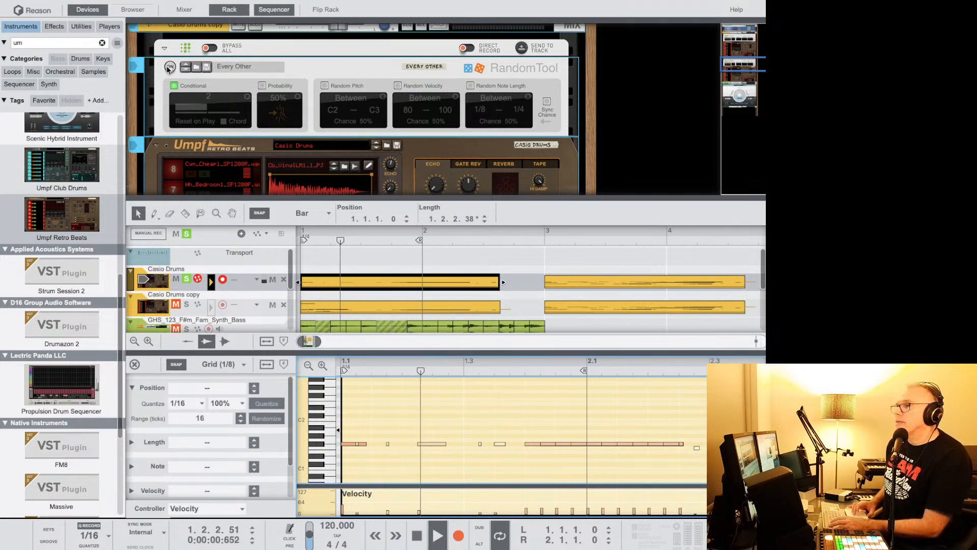
left_click(174, 87)
left_click(262, 86)
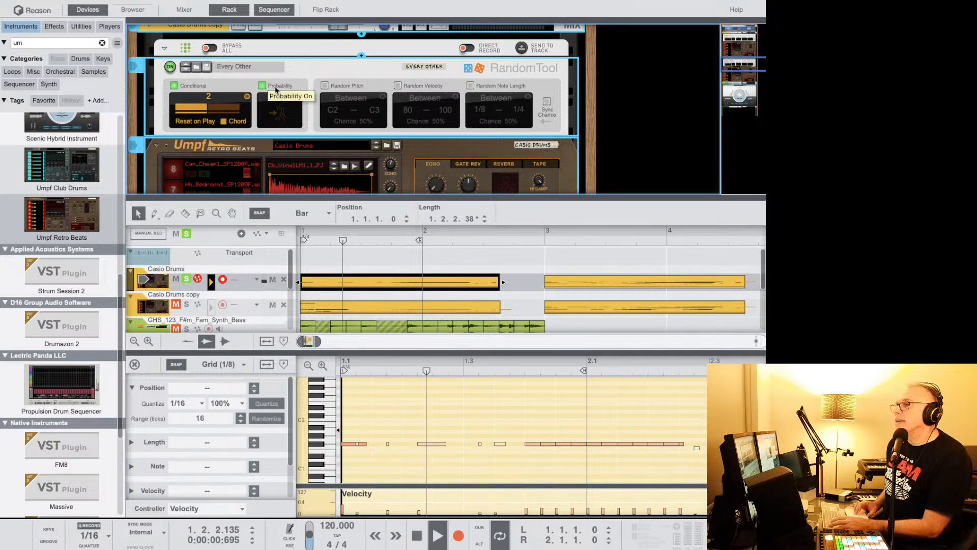
left_click(323, 86)
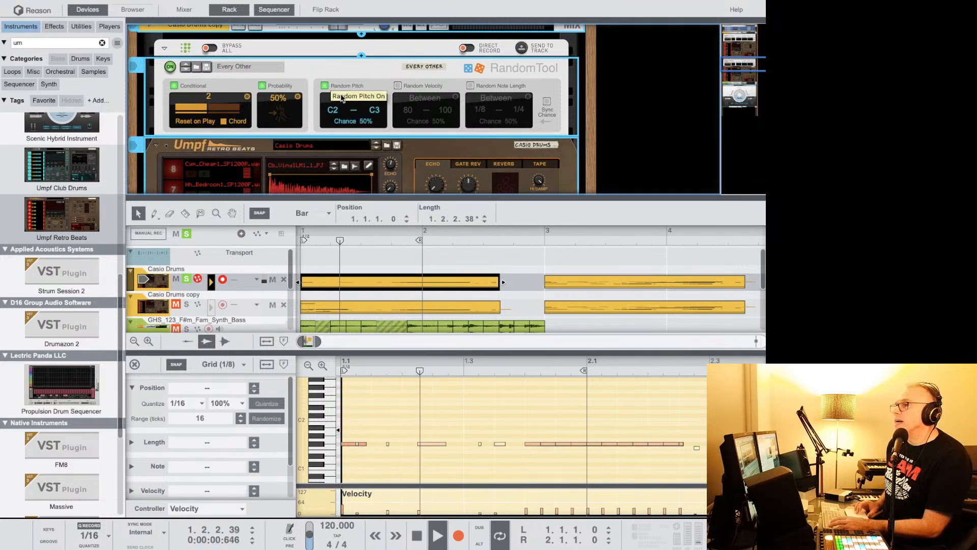
left_click(398, 85)
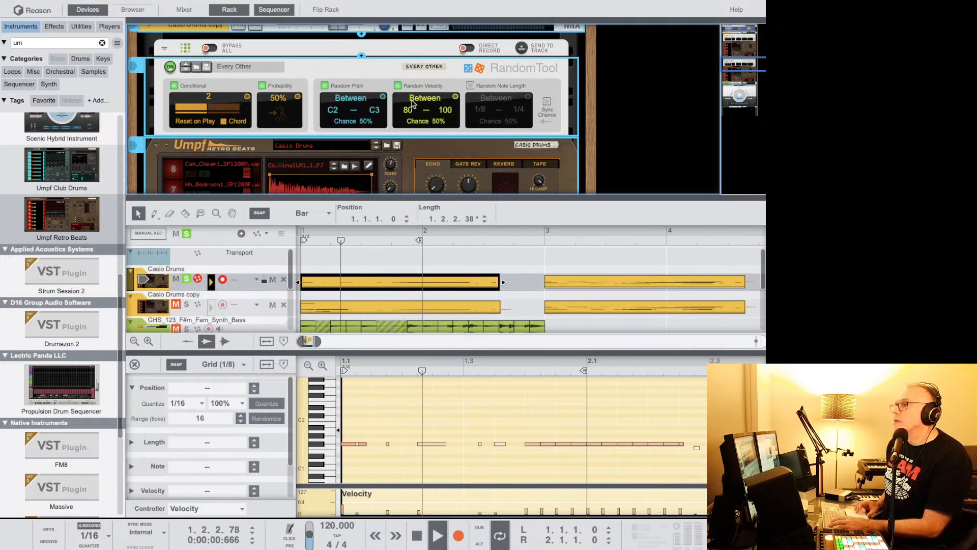
Set the Random Velocity mode to Offset +/- and listen to the loop.
left_click(421, 98)
left_click(415, 89)
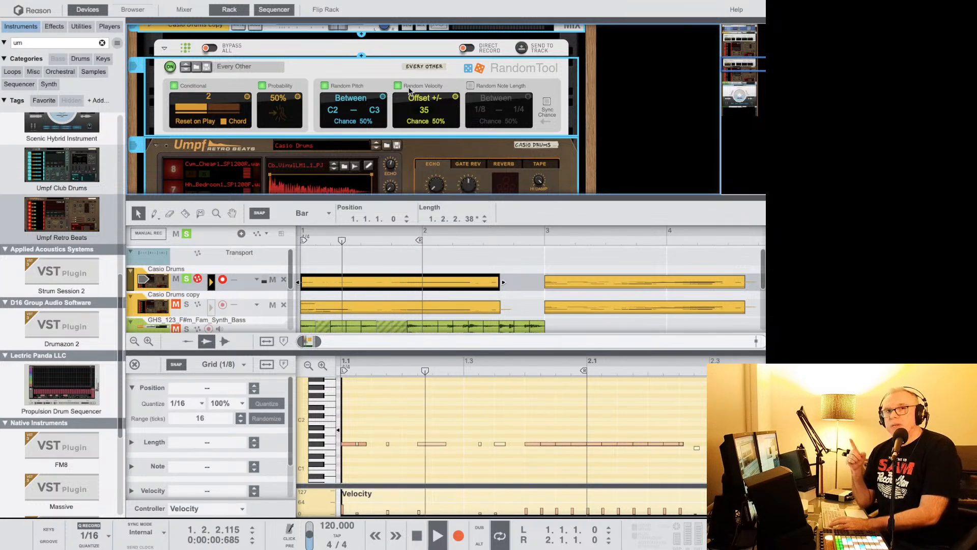
key("space")
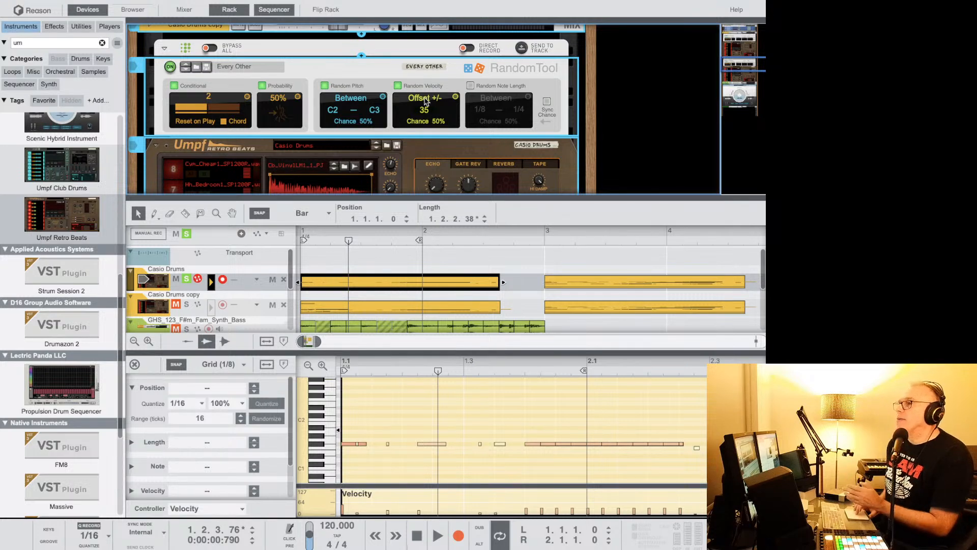
left_click(425, 99)
left_click(426, 97)
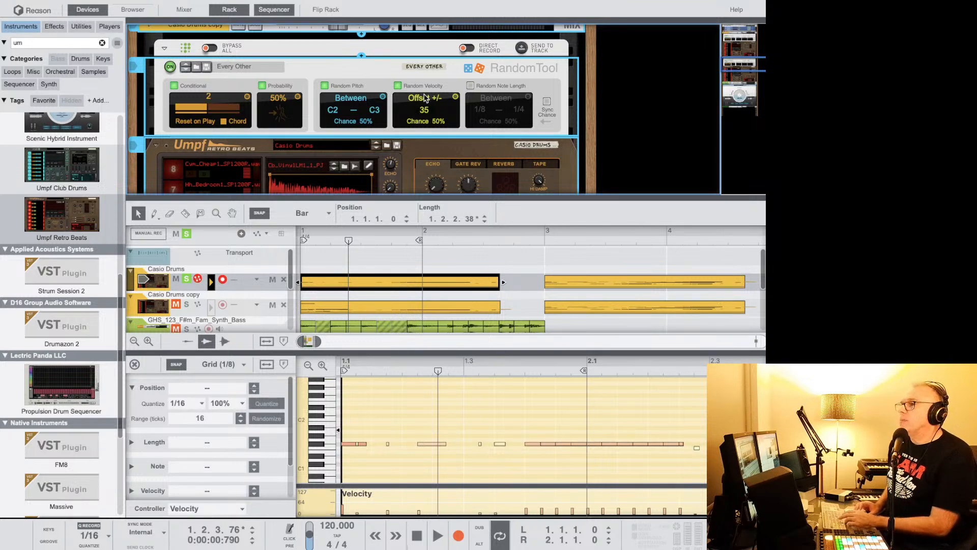
Audition the Random Shorty patch in RandomTool and replace it with the Drummer Variation patch.
left_click(238, 70)
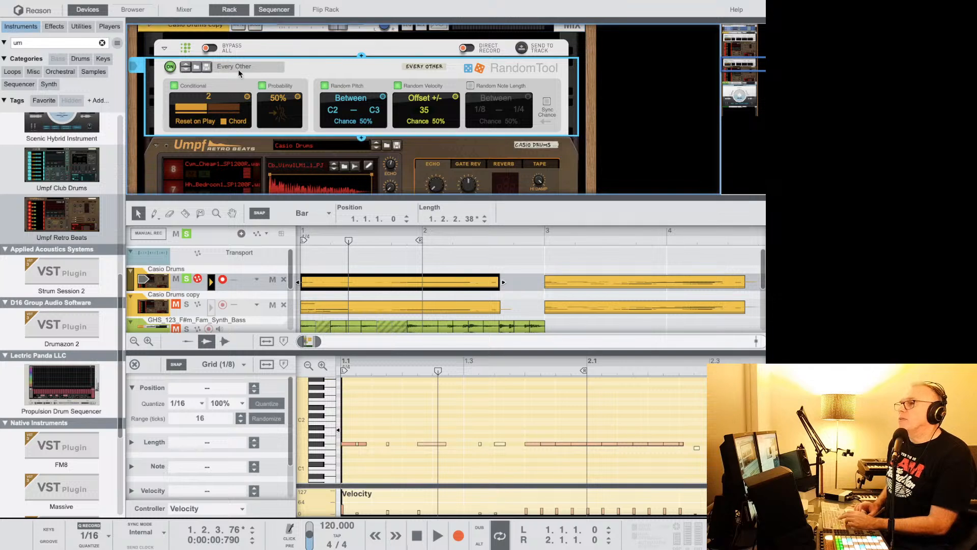
left_click(260, 100)
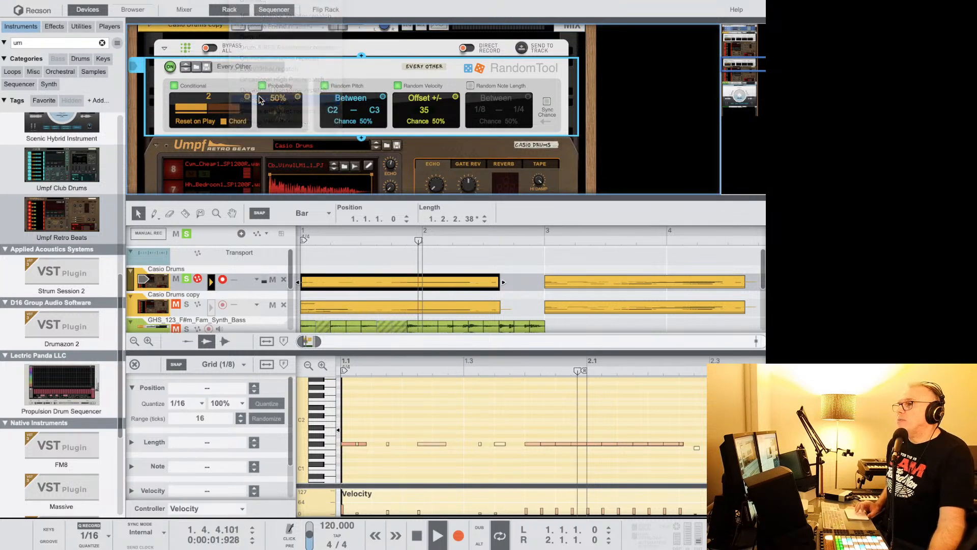
left_click(233, 66)
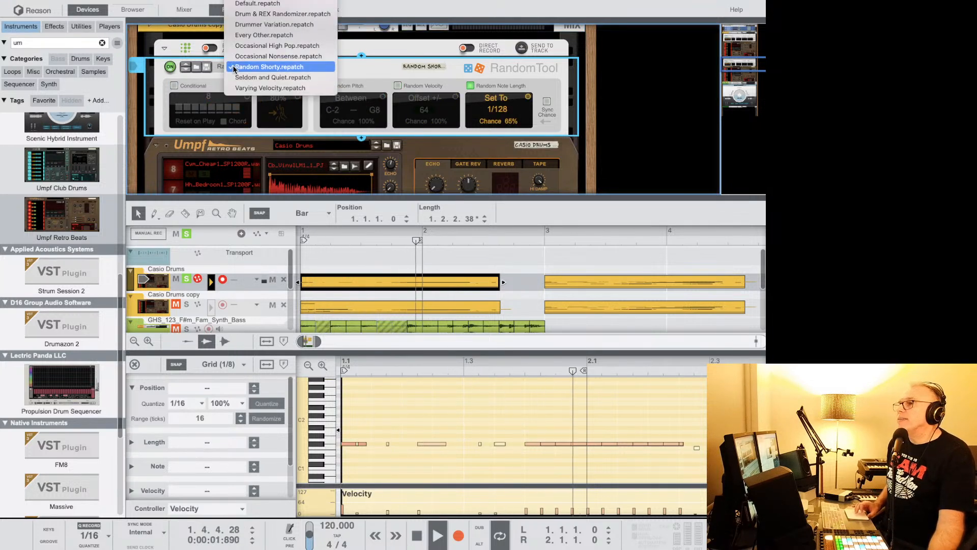
scroll(252, 44, "up", 2)
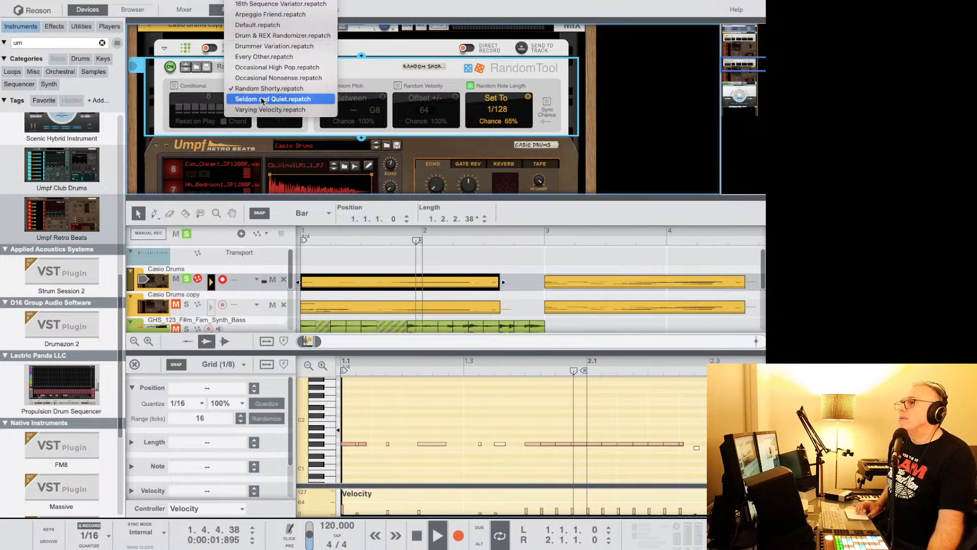
left_click(260, 45)
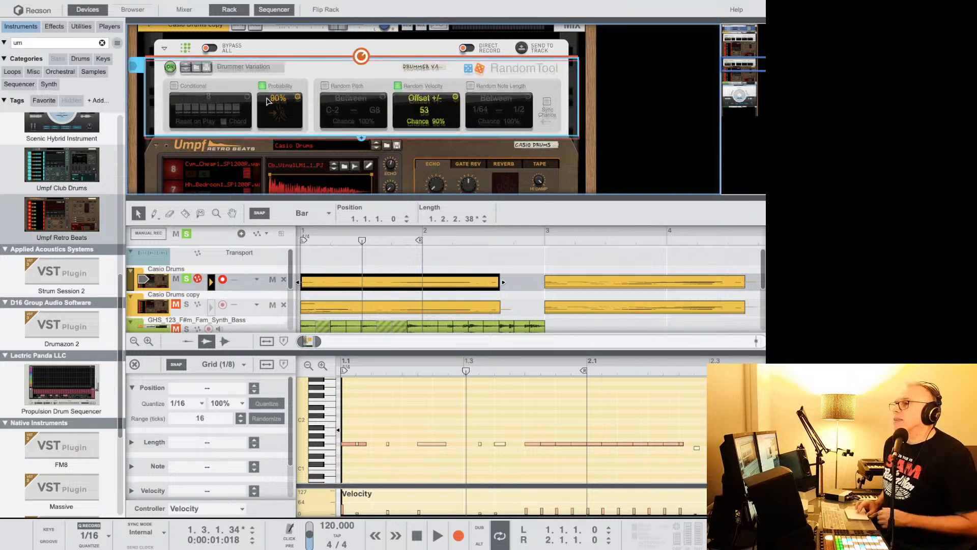
Lower RandomTool's Probability to 61% and audition the loop.
left_click_drag(280, 101, 279, 122)
key("space")
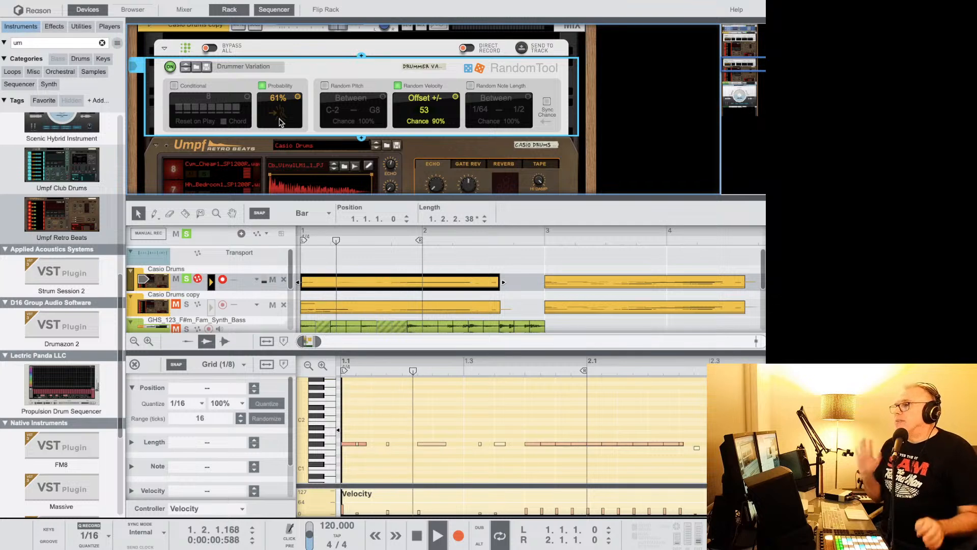
key("space")
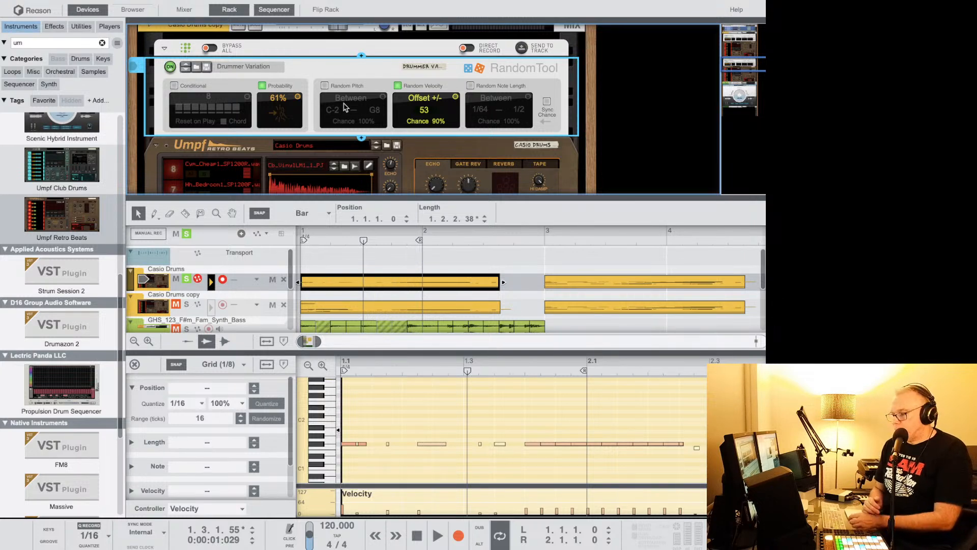
Flip the rack and examine the gate and CV connections on RandomTool's rear side.
key("Tab")
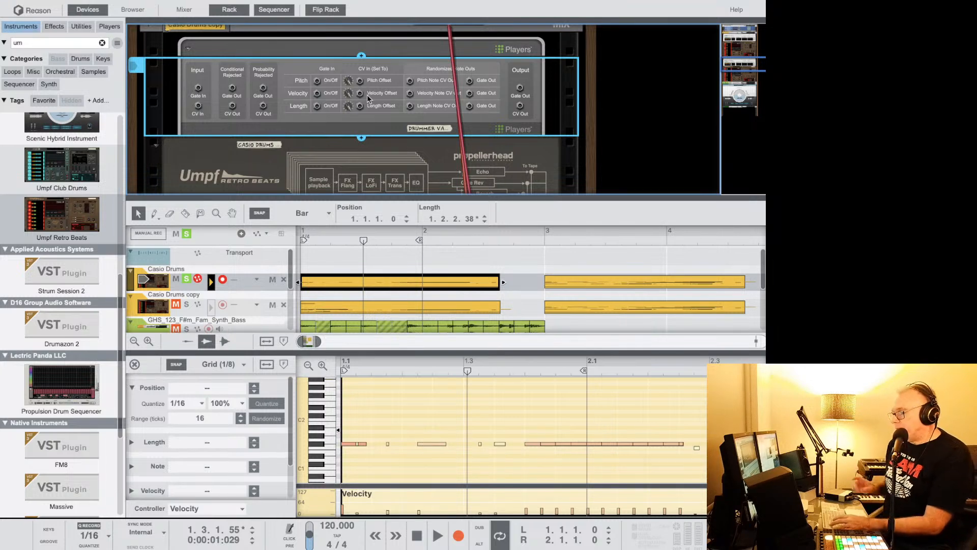
key("Tab")
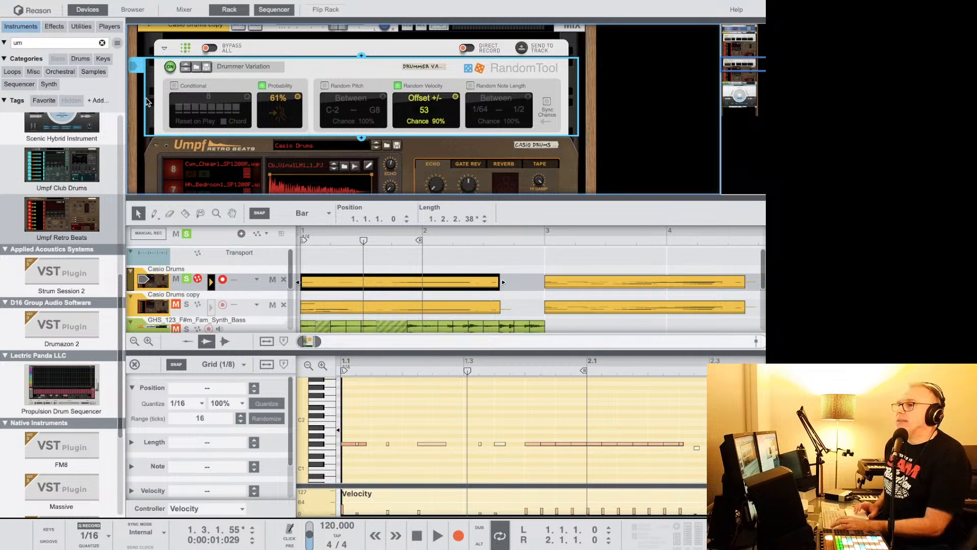
left_click(58, 43)
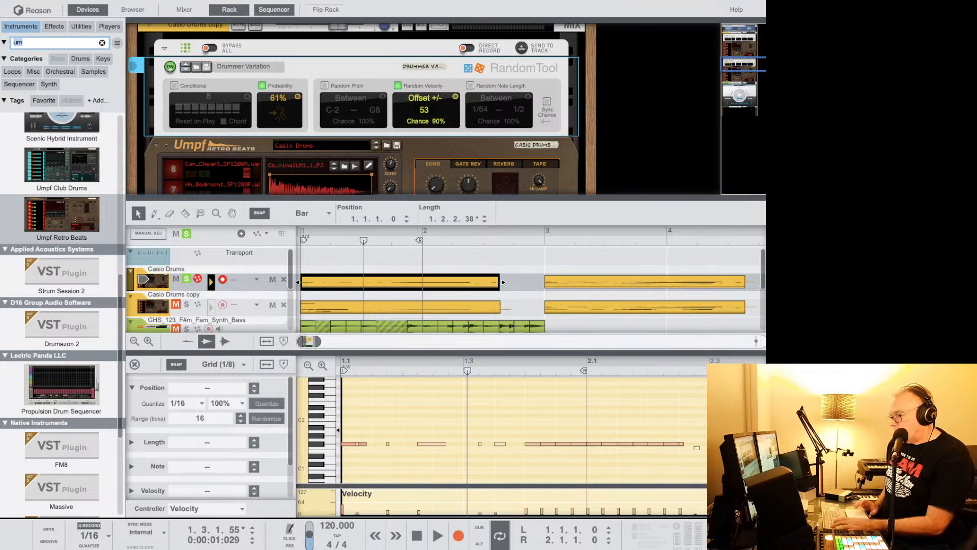
key("Tab")
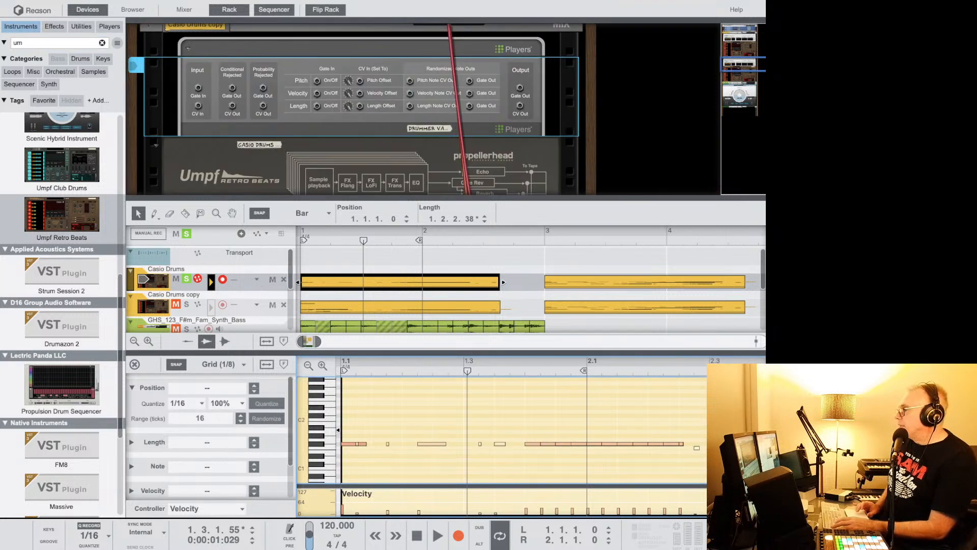